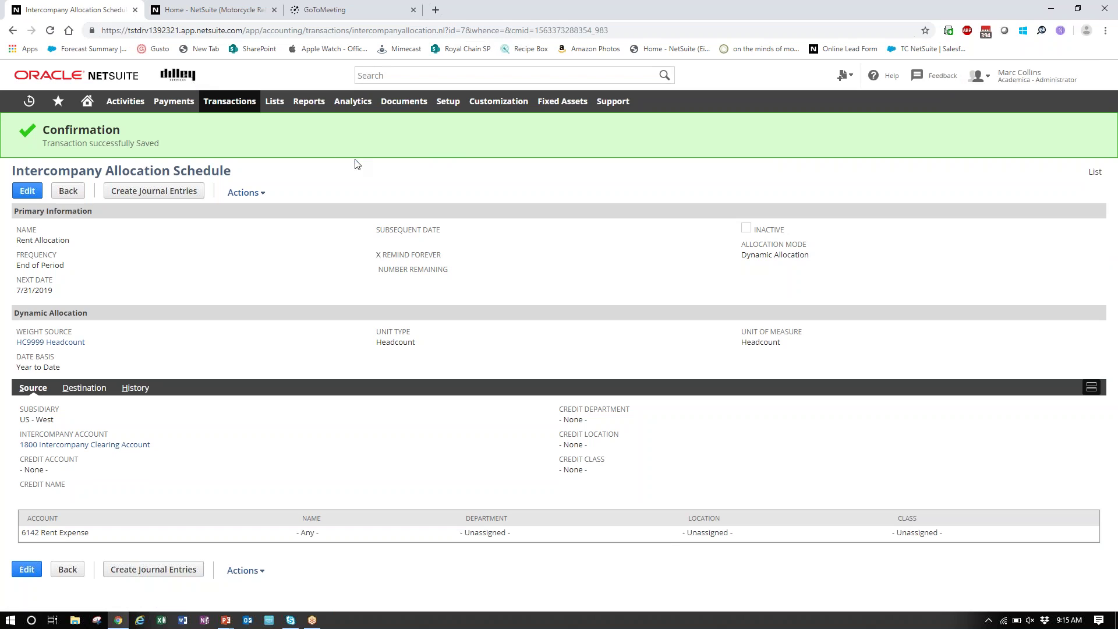
Enlarge the Rent Allocation intercompany allocation schedule page to 150% zoom.
{"action": "scroll", "coordinate": [355, 159], "scroll_direction": "up", "scroll_amount": 8}
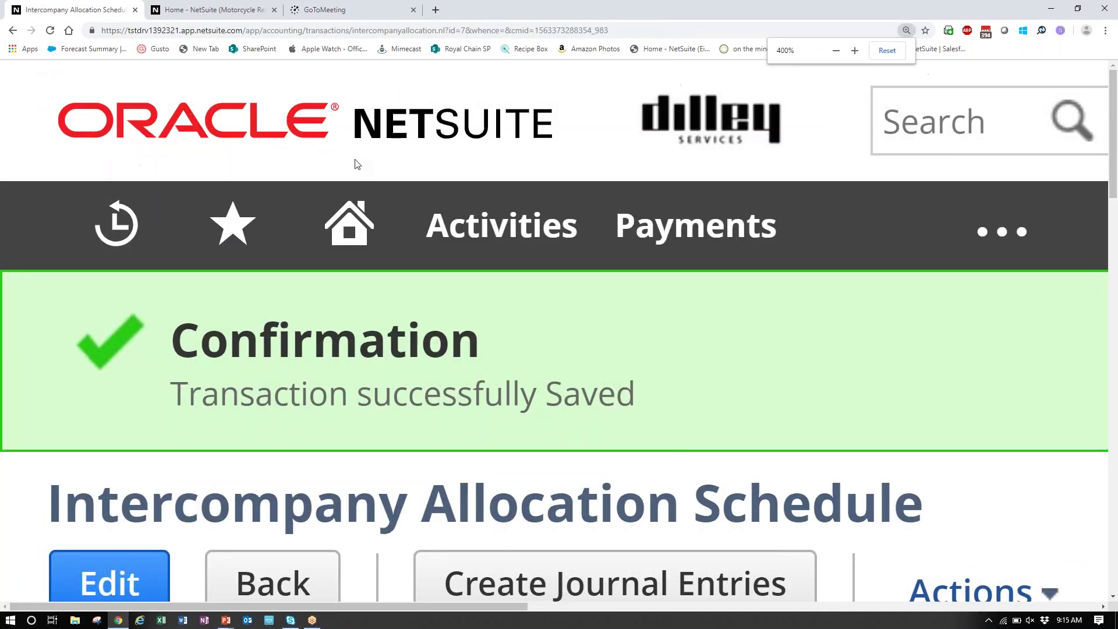
{"action": "scroll", "coordinate": [354, 159], "scroll_direction": "down", "scroll_amount": 2}
{"action": "scroll", "coordinate": [355, 159], "scroll_direction": "down", "scroll_amount": 2}
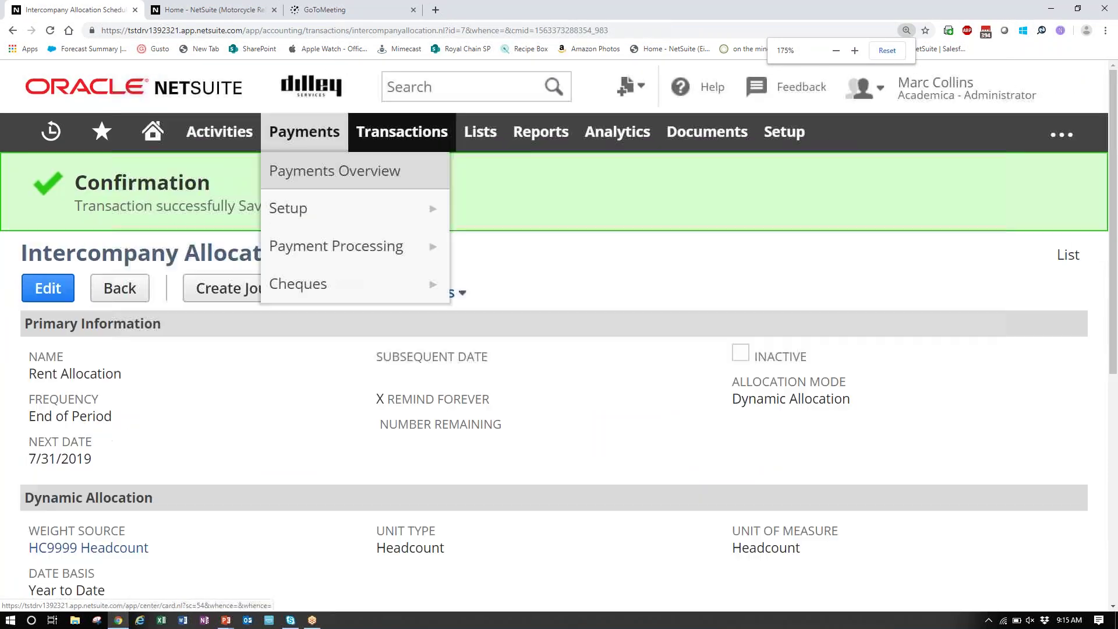
{"action": "scroll", "coordinate": [355, 159], "scroll_direction": "down", "scroll_amount": 1}
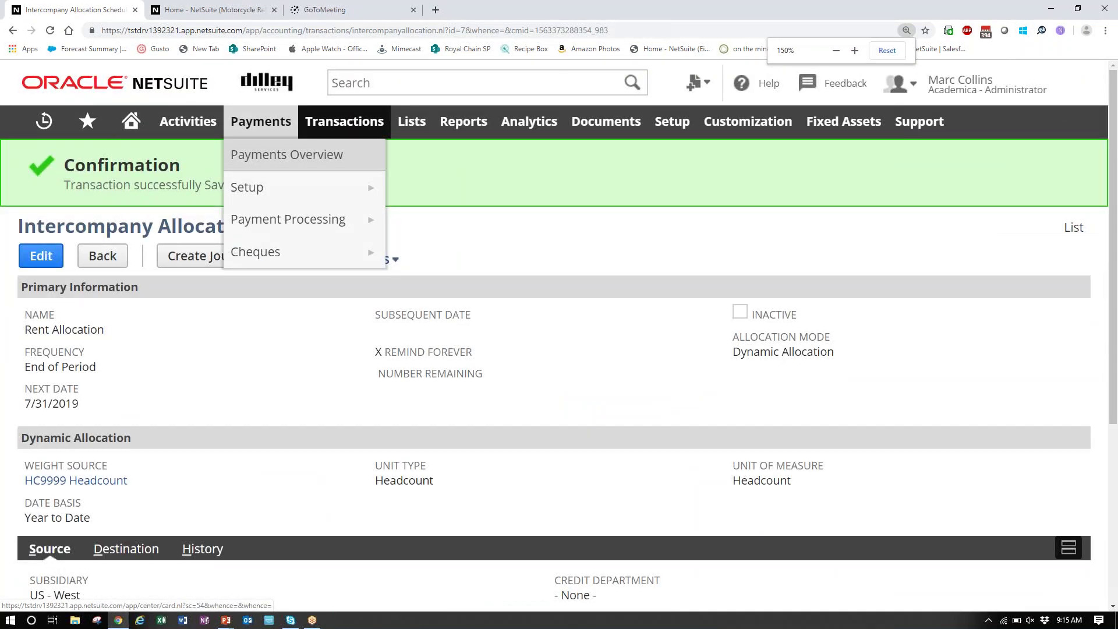
{"action": "scroll", "coordinate": [355, 159], "scroll_direction": "down", "scroll_amount": 1}
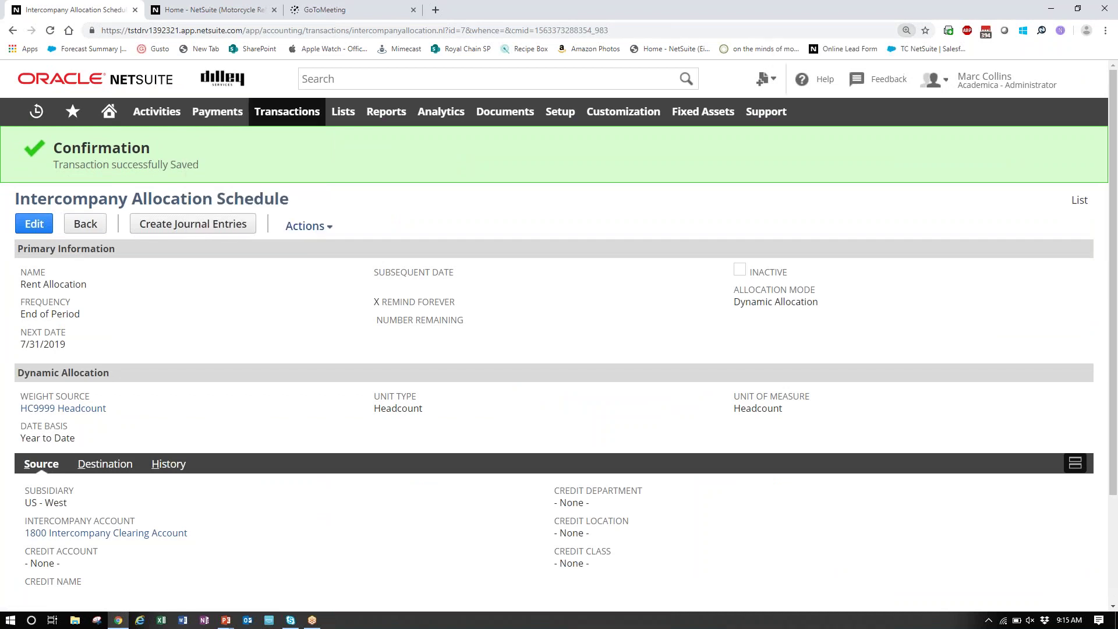
{"action": "scroll", "coordinate": [354, 160], "scroll_direction": "up", "scroll_amount": 1}
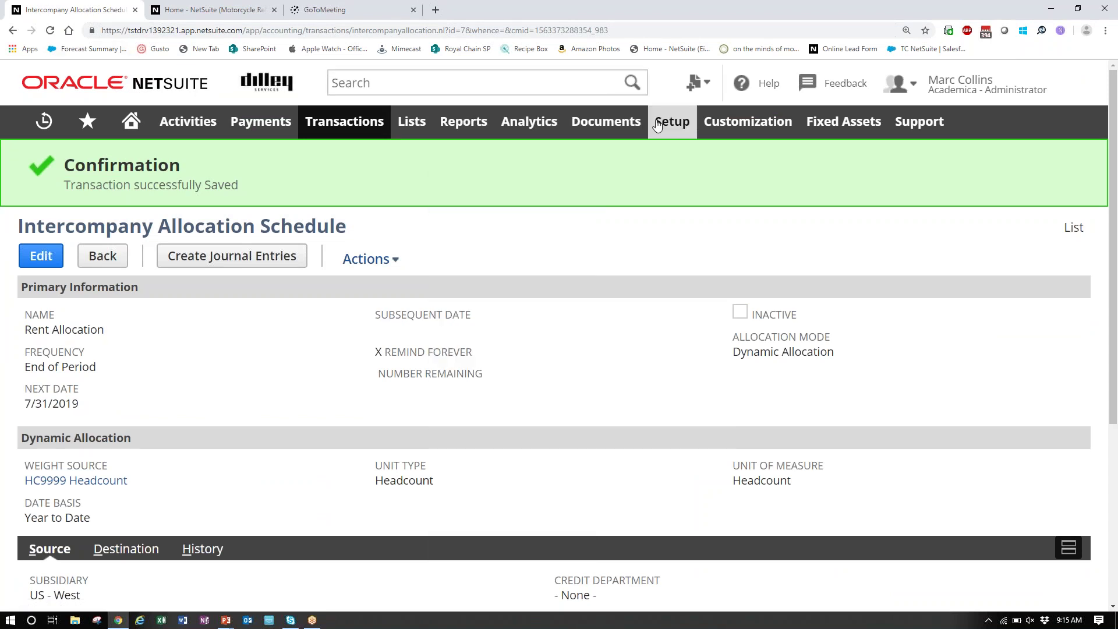
Open the Manage Accounting Periods page from the accounting setup.
{"action": "mouse_move", "coordinate": [663, 124]}
{"action": "mouse_move", "coordinate": [674, 217]}
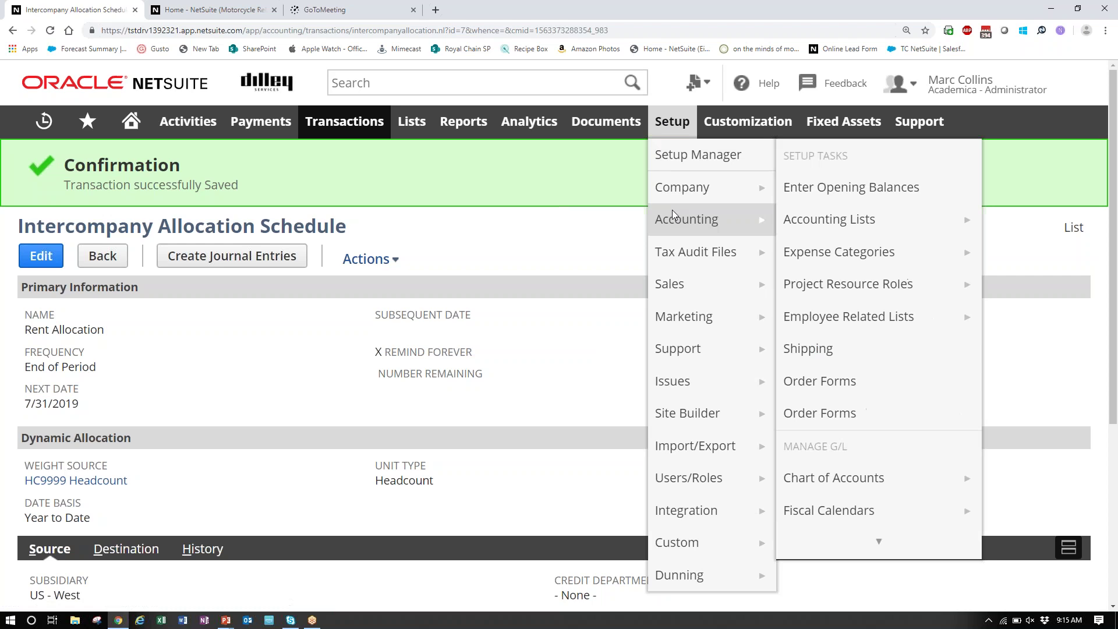
{"action": "scroll", "coordinate": [839, 349], "scroll_direction": "down", "scroll_amount": 4}
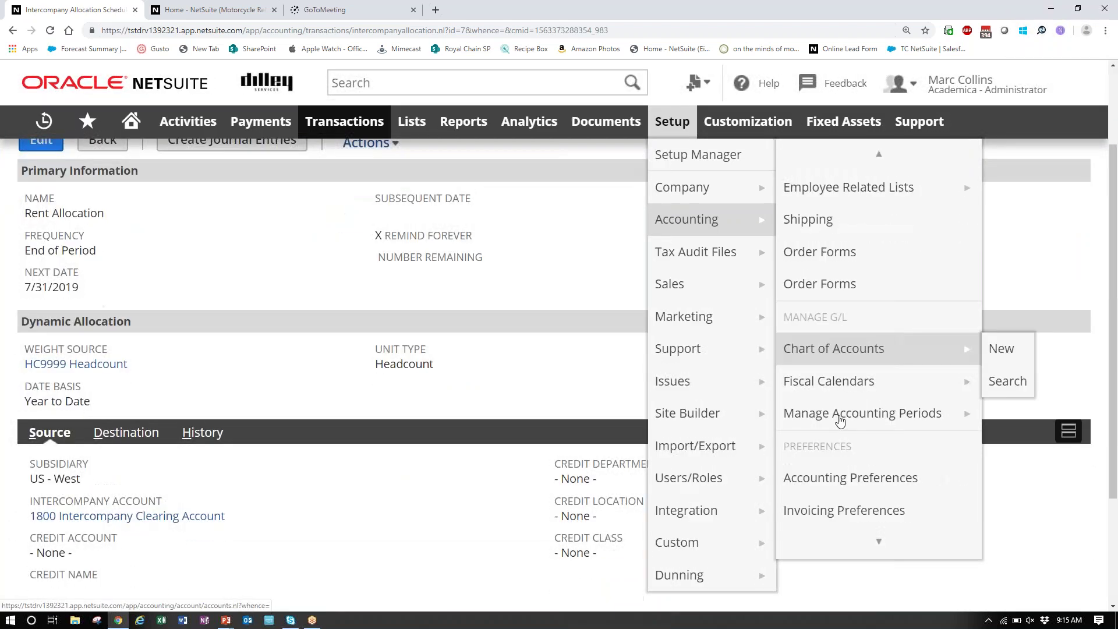
{"action": "mouse_move", "coordinate": [837, 421]}
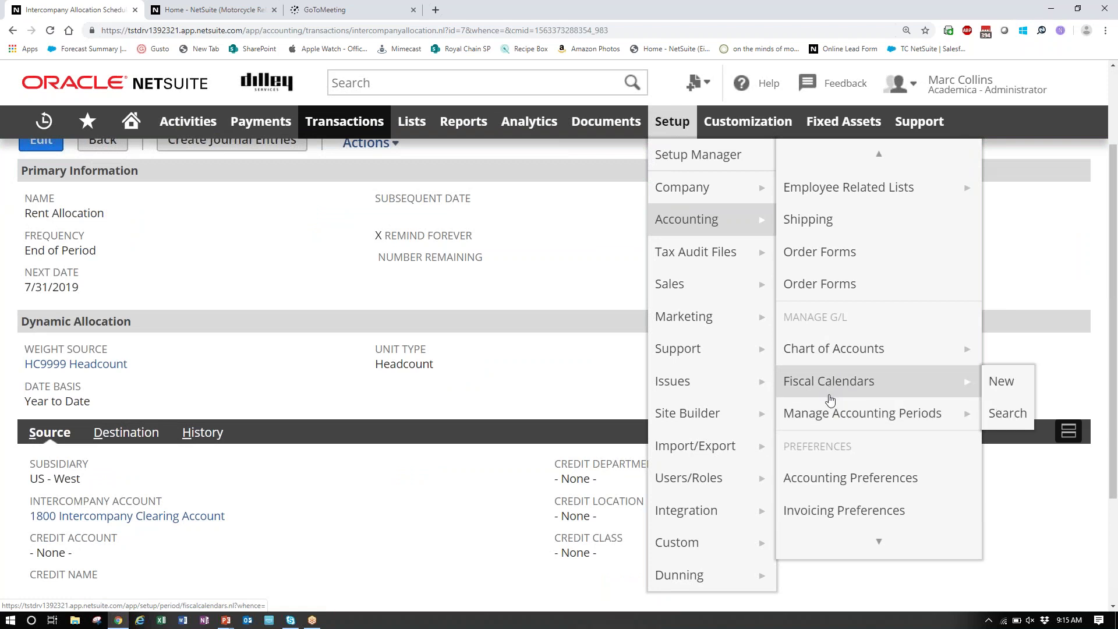
{"action": "left_click", "coordinate": [828, 420]}
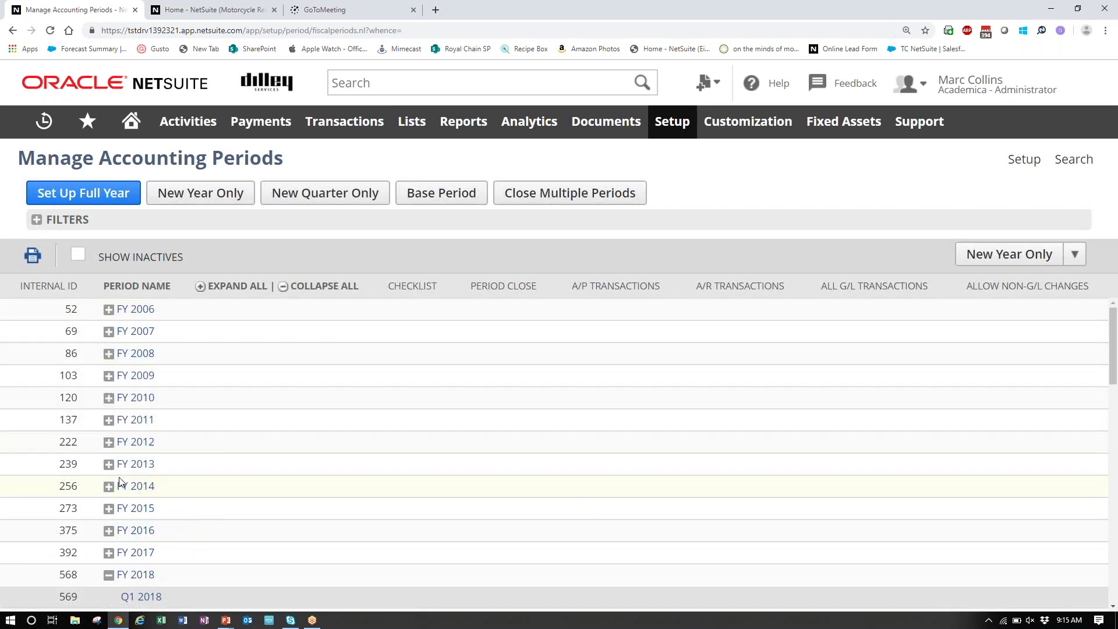
Collapse FY 2018 in the accounting period list and expand FY 2017 to show its quarters and months.
{"action": "scroll", "coordinate": [205, 361], "scroll_direction": "down", "scroll_amount": 2}
{"action": "scroll", "coordinate": [186, 437], "scroll_direction": "down", "scroll_amount": 5}
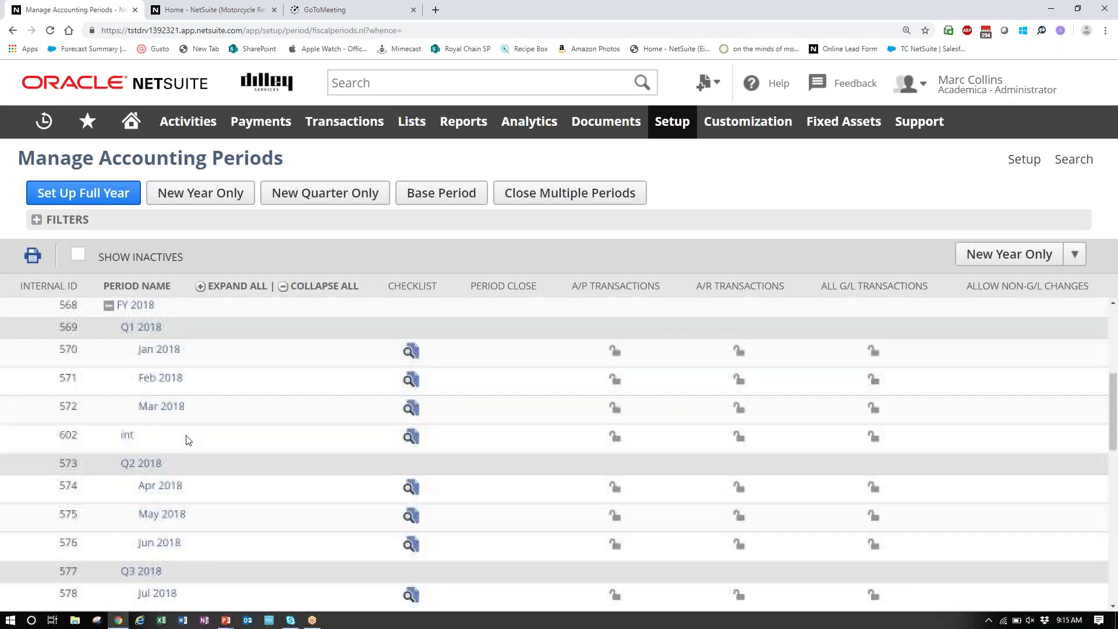
{"action": "scroll", "coordinate": [186, 435], "scroll_direction": "down", "scroll_amount": 3}
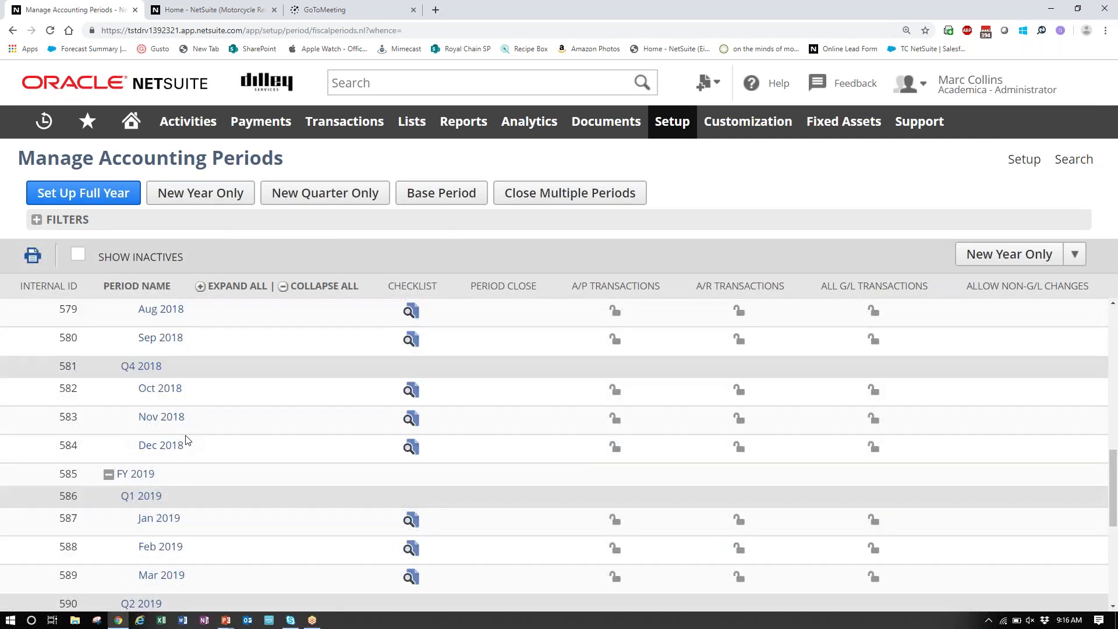
{"action": "scroll", "coordinate": [200, 365], "scroll_direction": "up", "scroll_amount": 5}
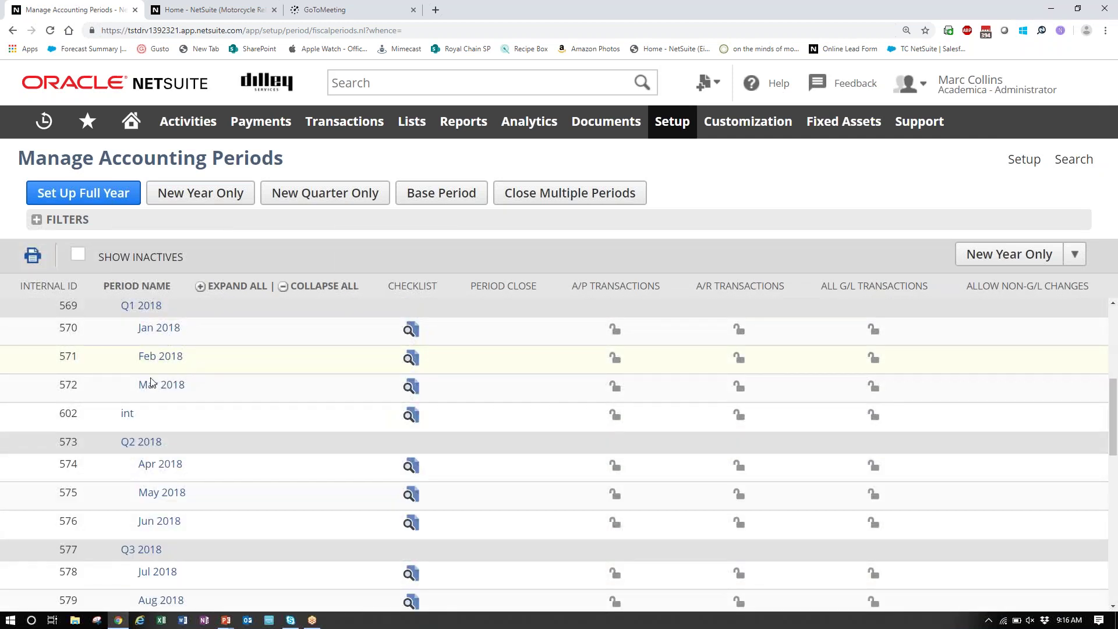
{"action": "scroll", "coordinate": [79, 405], "scroll_direction": "up", "scroll_amount": 2}
{"action": "left_click", "coordinate": [108, 402]}
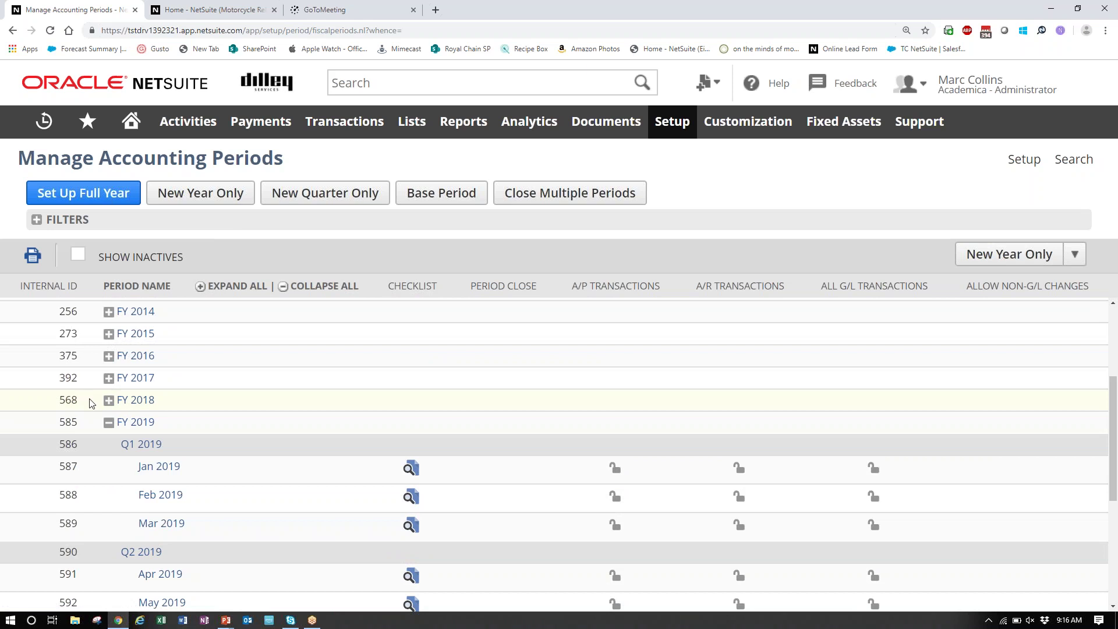
{"action": "left_click", "coordinate": [107, 385]}
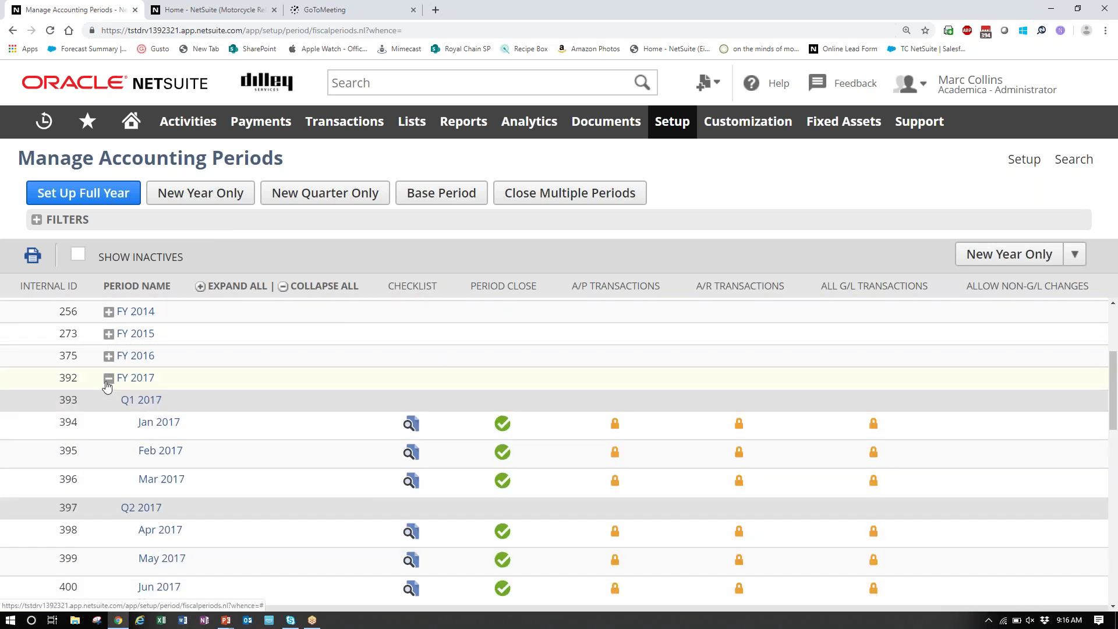
Review the lock and close status of the FY 2017 months and open the Jul 2017 period close checklist.
{"action": "scroll", "coordinate": [182, 420], "scroll_direction": "down", "scroll_amount": 2}
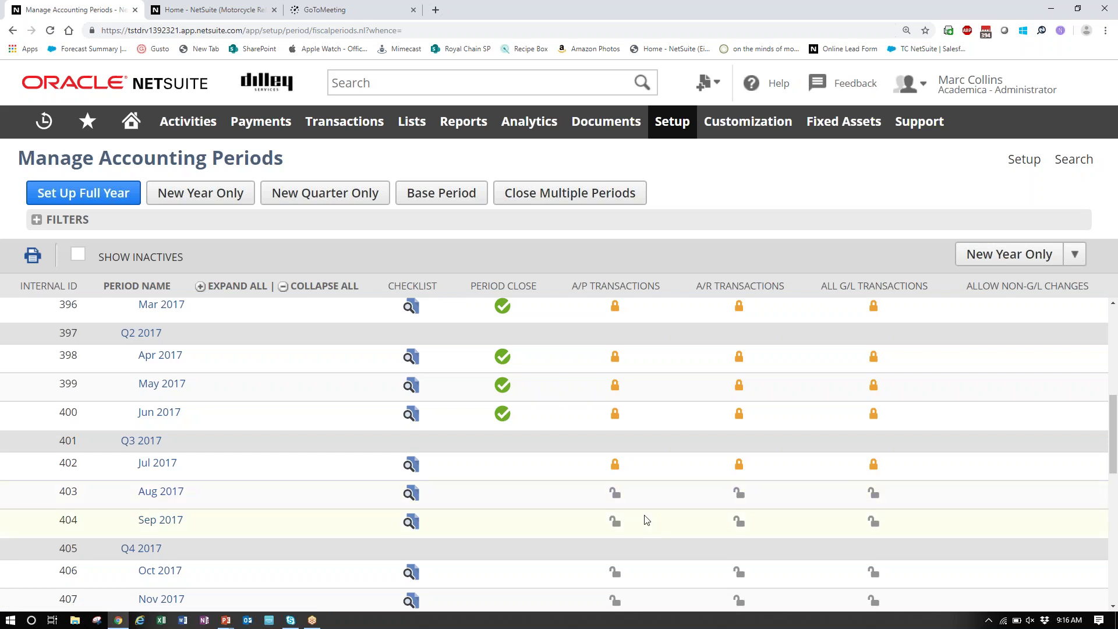
{"action": "scroll", "coordinate": [646, 520], "scroll_direction": "down", "scroll_amount": 2}
{"action": "scroll", "coordinate": [646, 520], "scroll_direction": "down", "scroll_amount": 2}
{"action": "scroll", "coordinate": [642, 515], "scroll_direction": "down", "scroll_amount": 3}
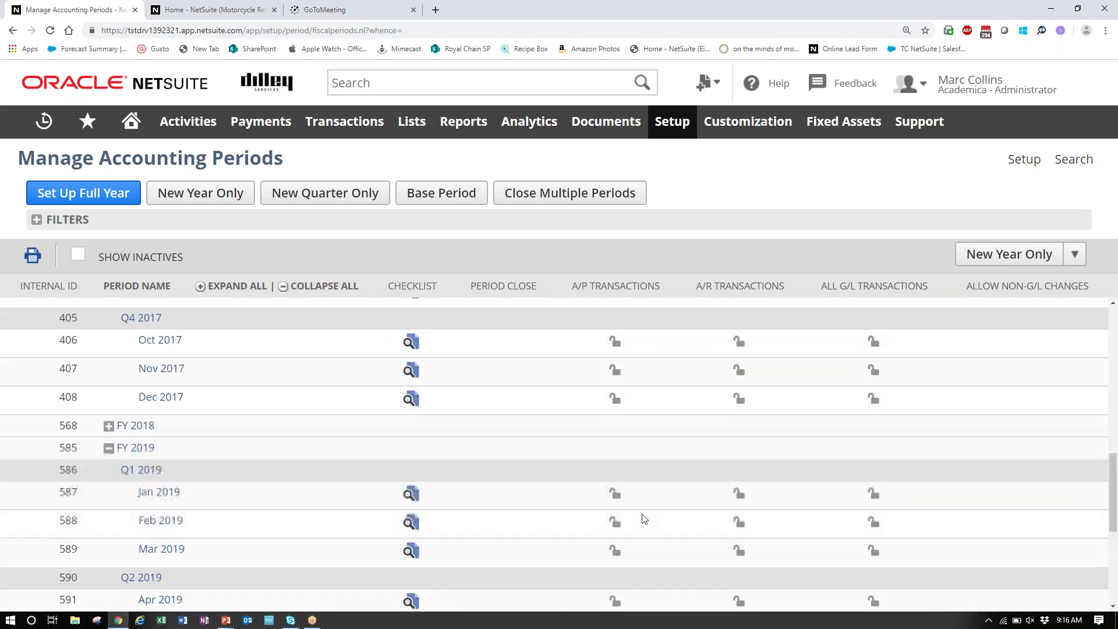
{"action": "scroll", "coordinate": [640, 517], "scroll_direction": "up", "scroll_amount": 6}
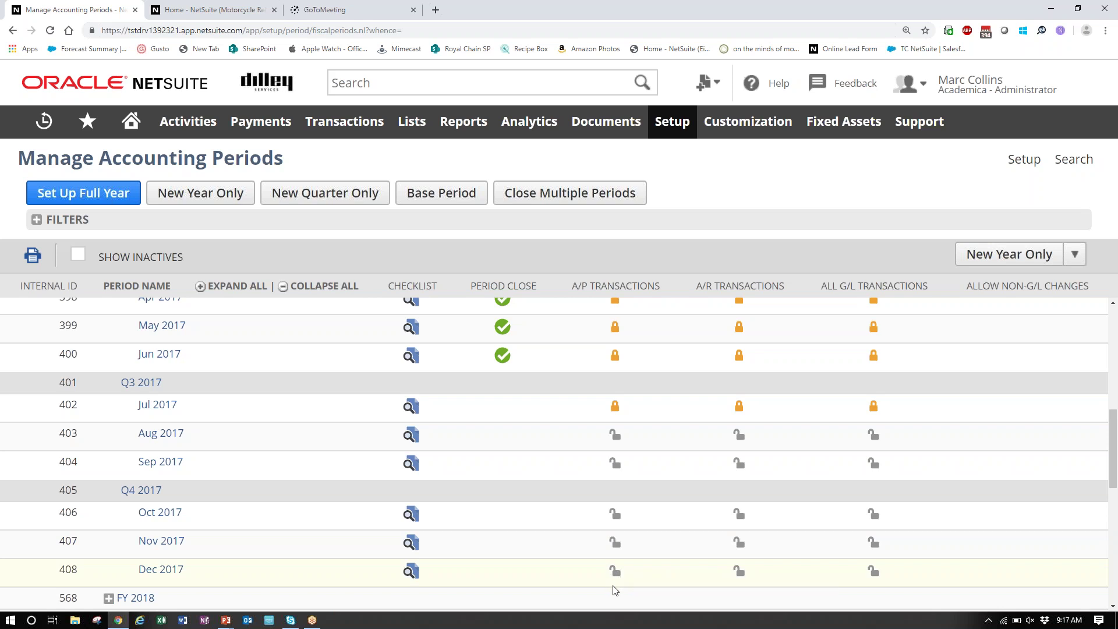
{"action": "left_click", "coordinate": [412, 410]}
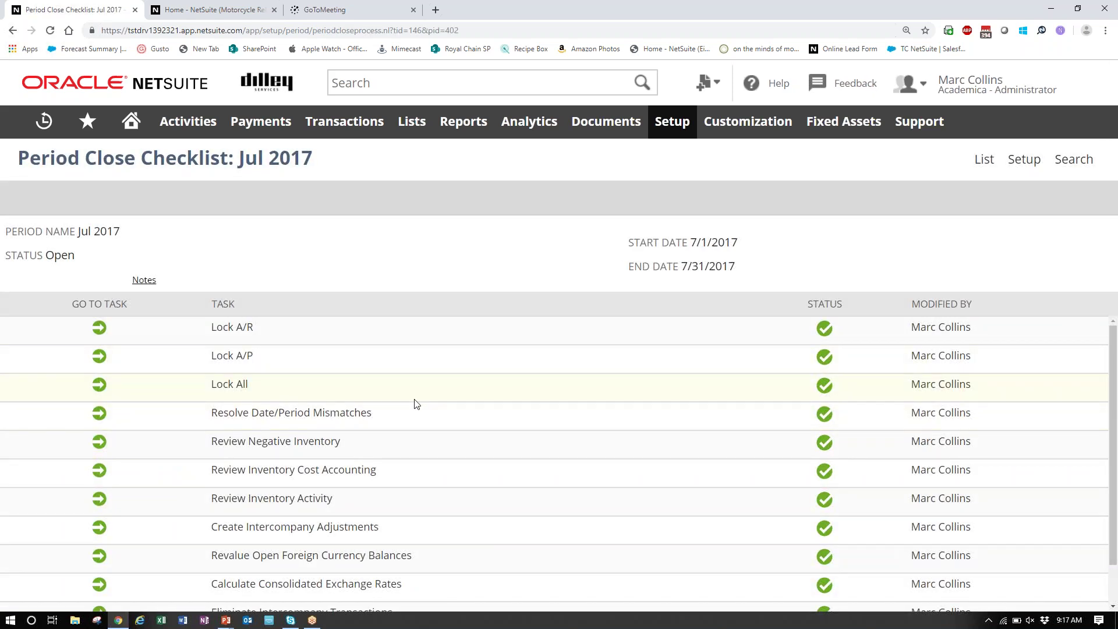
{"action": "scroll", "coordinate": [415, 408], "scroll_direction": "down", "scroll_amount": 1}
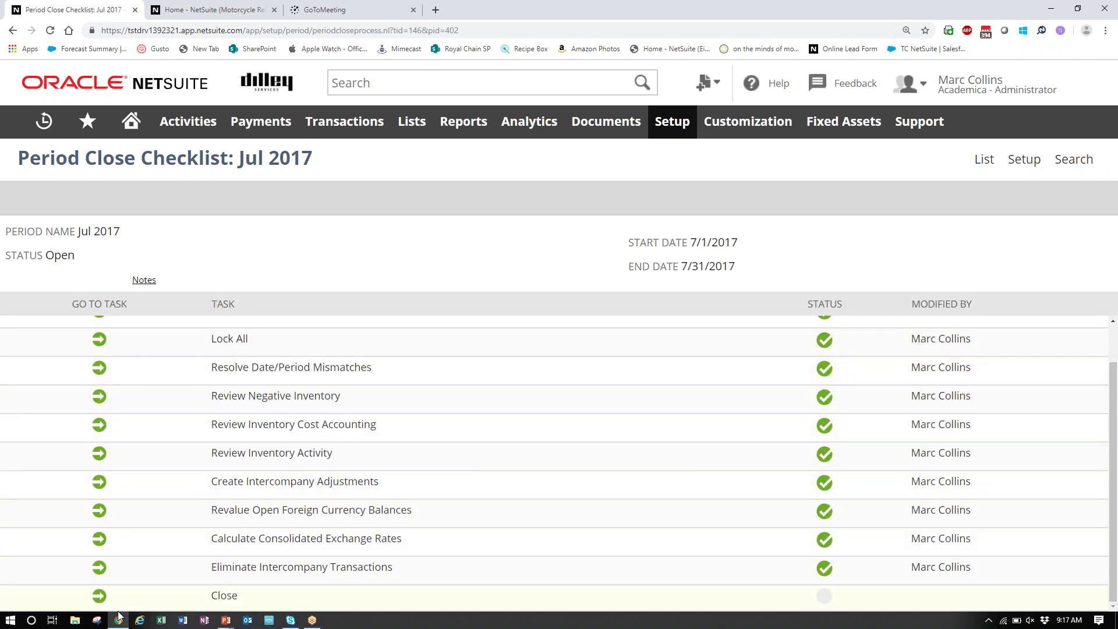
Close the Jul 2017 period through the checklist's Close task and review the checklist.
{"action": "left_click", "coordinate": [99, 597]}
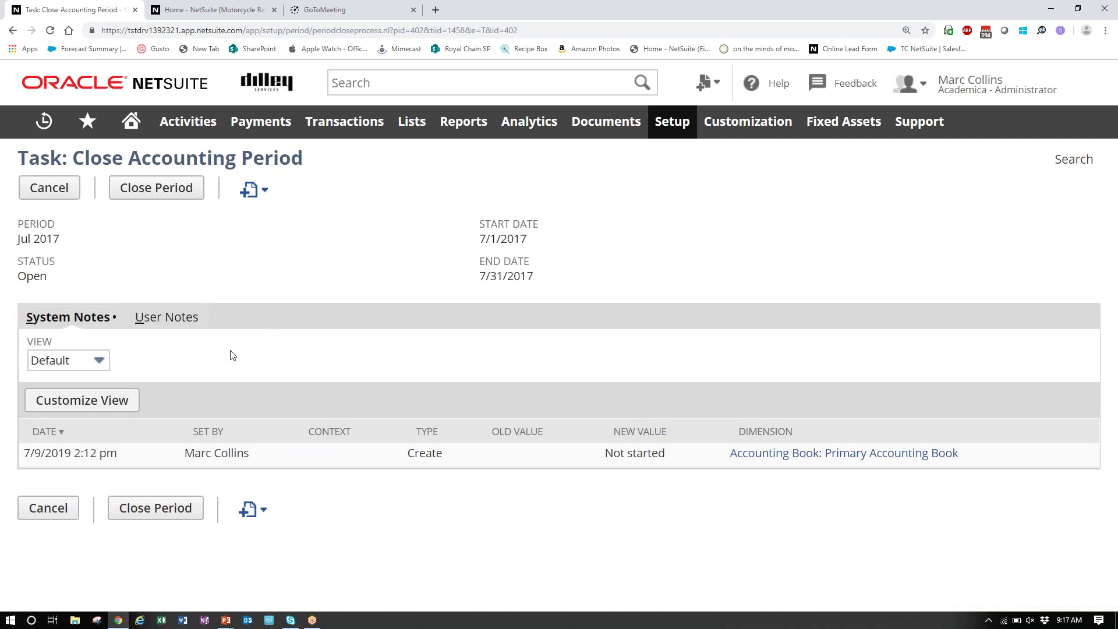
{"action": "left_click", "coordinate": [163, 194]}
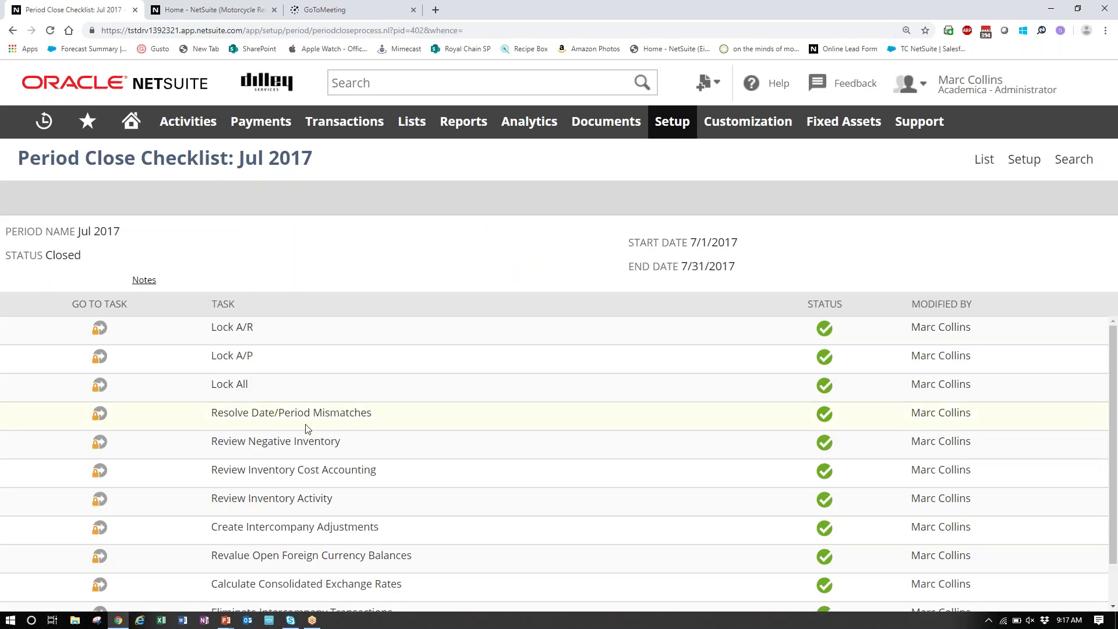
{"action": "scroll", "coordinate": [305, 426], "scroll_direction": "down", "scroll_amount": 2}
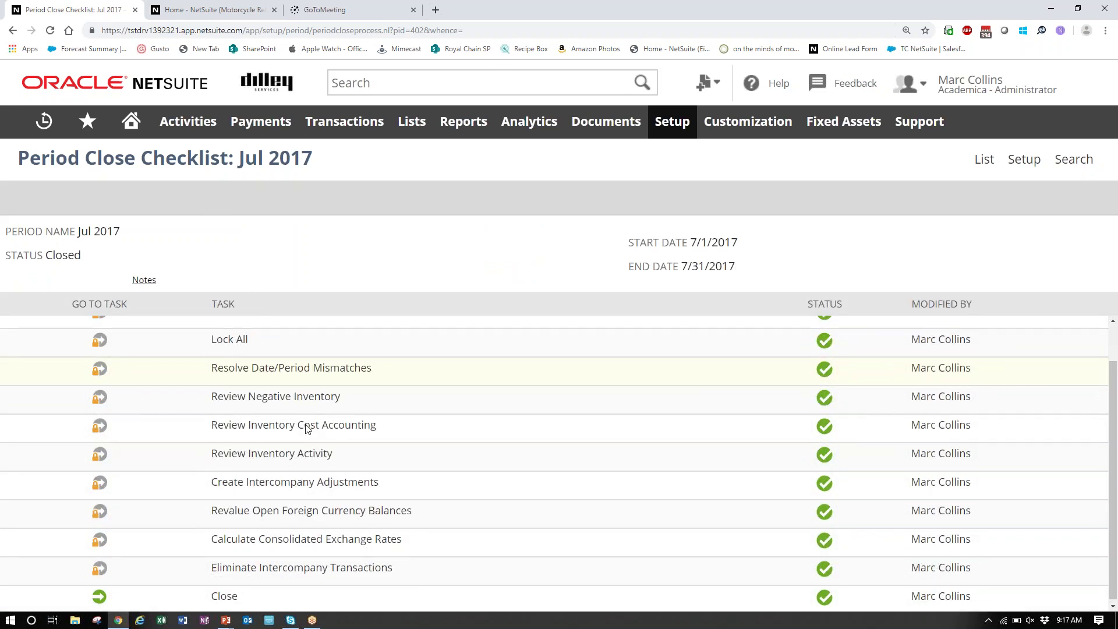
{"action": "scroll", "coordinate": [307, 428], "scroll_direction": "up", "scroll_amount": 2}
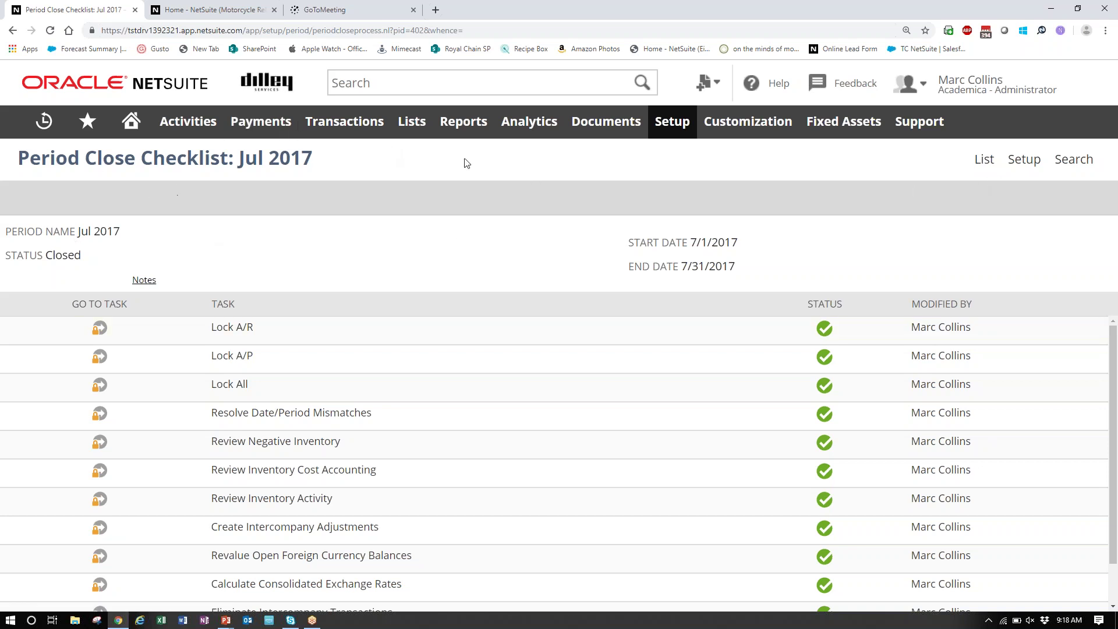
Return to the accounting period list and expand FY 2017 to check the close status of Jul 2017.
{"action": "left_click", "coordinate": [985, 164]}
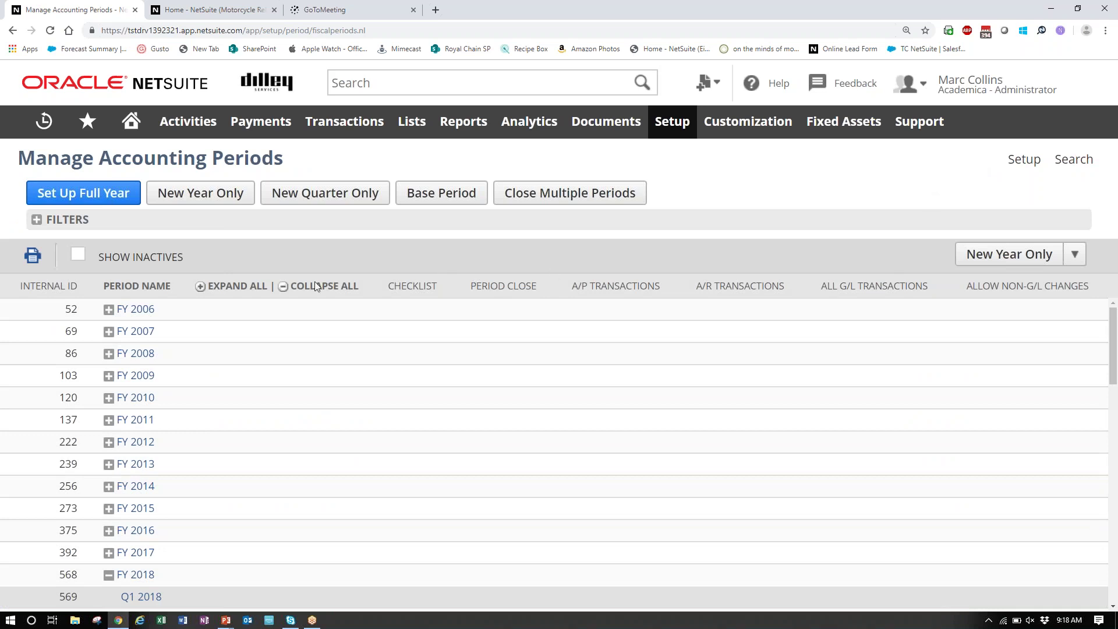
{"action": "scroll", "coordinate": [155, 347], "scroll_direction": "down", "scroll_amount": 5}
{"action": "scroll", "coordinate": [155, 349], "scroll_direction": "down", "scroll_amount": 1}
{"action": "scroll", "coordinate": [87, 354], "scroll_direction": "up", "scroll_amount": 3}
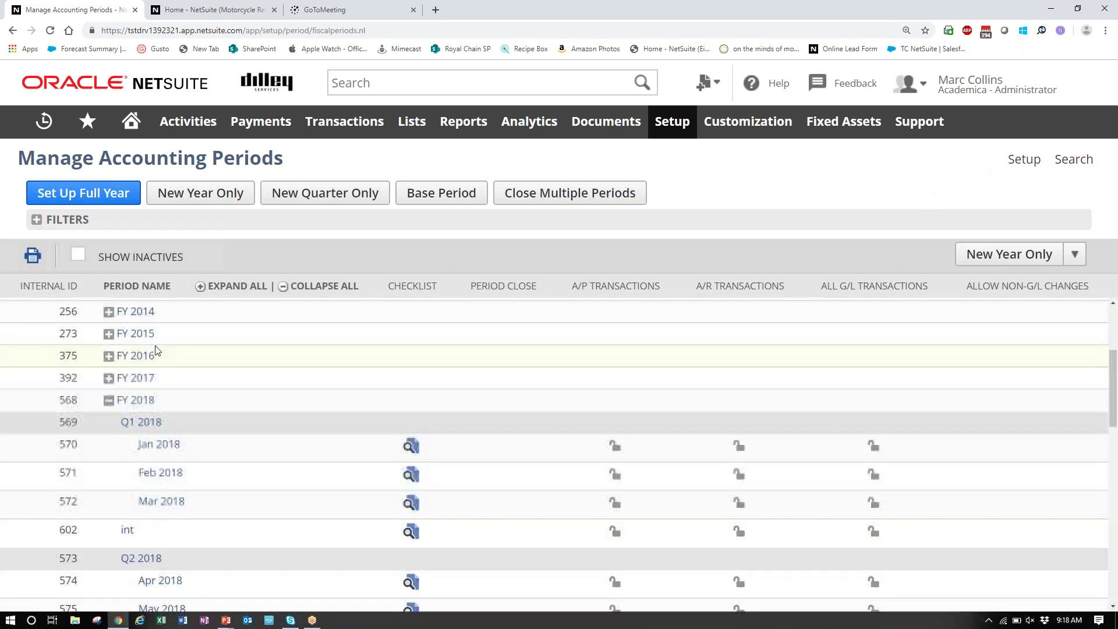
{"action": "left_click", "coordinate": [108, 379]}
{"action": "scroll", "coordinate": [348, 550], "scroll_direction": "down", "scroll_amount": 2}
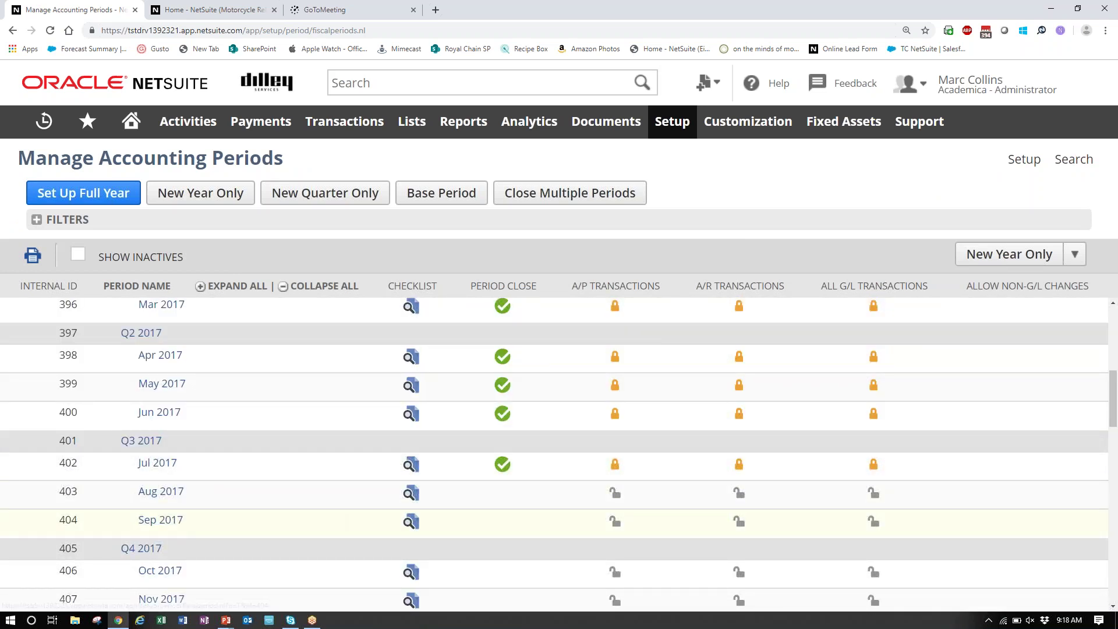
Open the Sep 2017 period close checklist and review which tasks are available.
{"action": "left_click", "coordinate": [414, 523]}
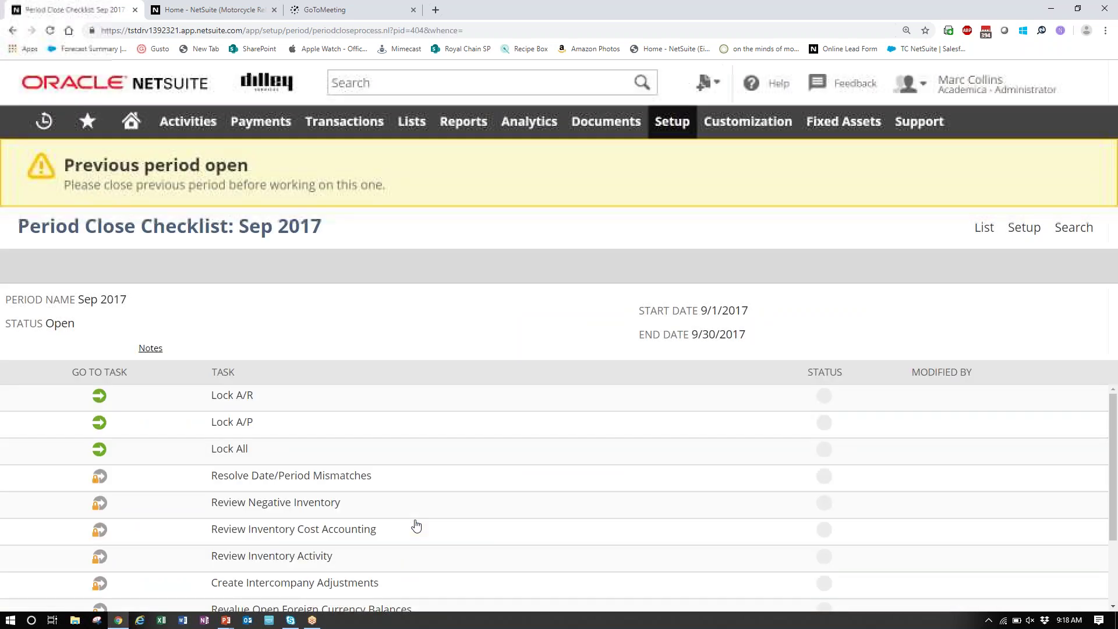
{"action": "scroll", "coordinate": [400, 432], "scroll_direction": "down", "scroll_amount": 1}
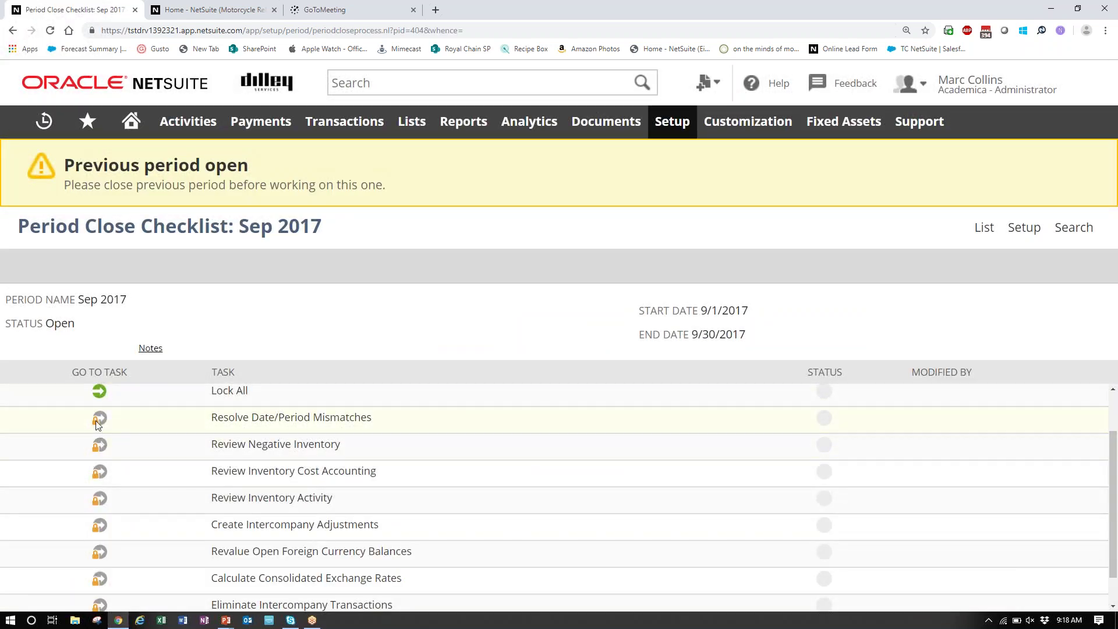
{"action": "mouse_move", "coordinate": [97, 421]}
{"action": "scroll", "coordinate": [100, 415], "scroll_direction": "down", "scroll_amount": 1}
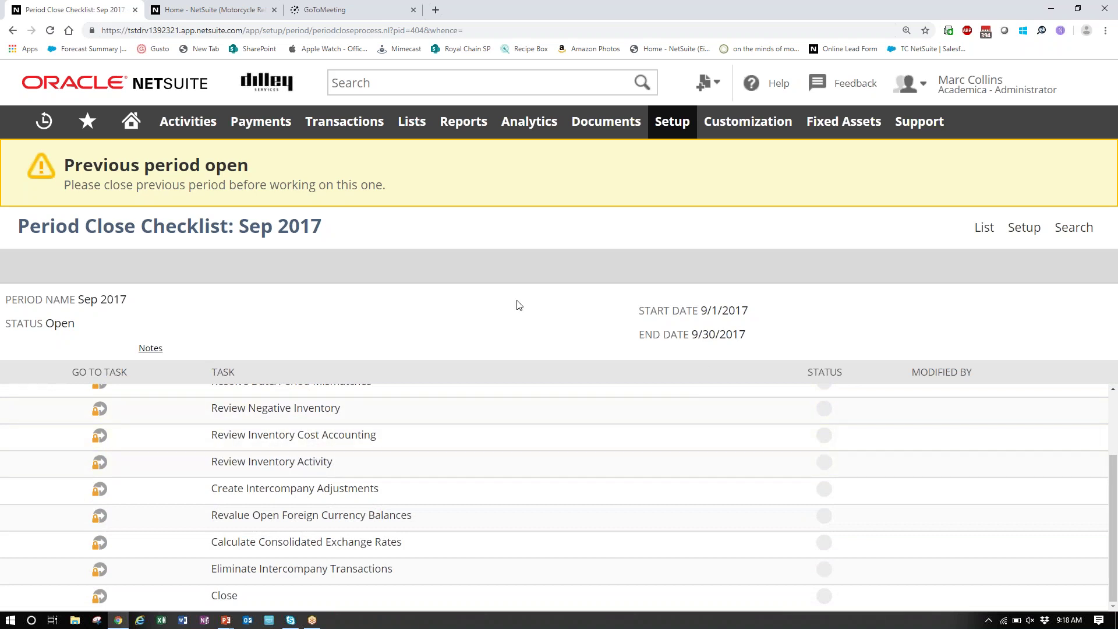
Go back from the Sep 2017 checklist to the accounting period list and show the FY 2017 months.
{"action": "left_click", "coordinate": [979, 230]}
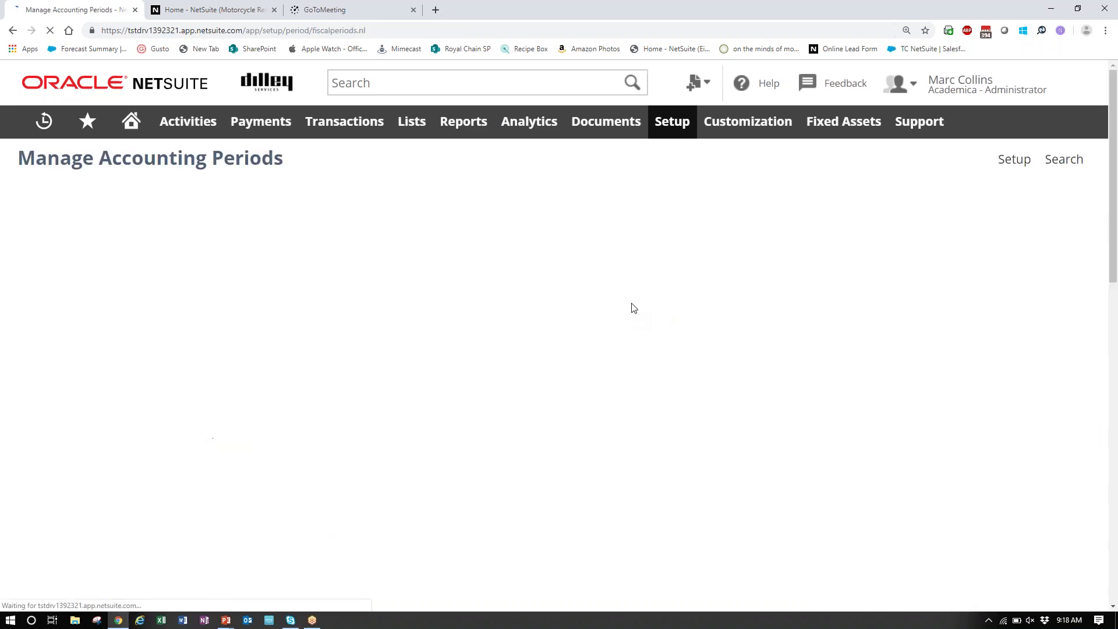
{"action": "scroll", "coordinate": [108, 497], "scroll_direction": "down", "scroll_amount": 2}
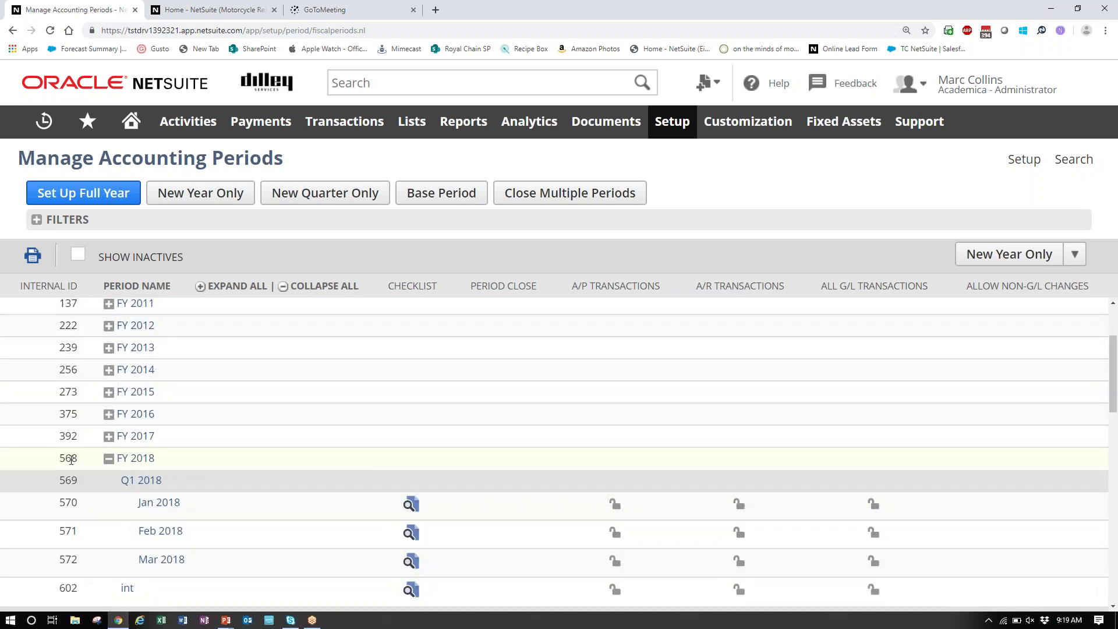
{"action": "left_click", "coordinate": [109, 437]}
{"action": "scroll", "coordinate": [178, 444], "scroll_direction": "down", "scroll_amount": 5}
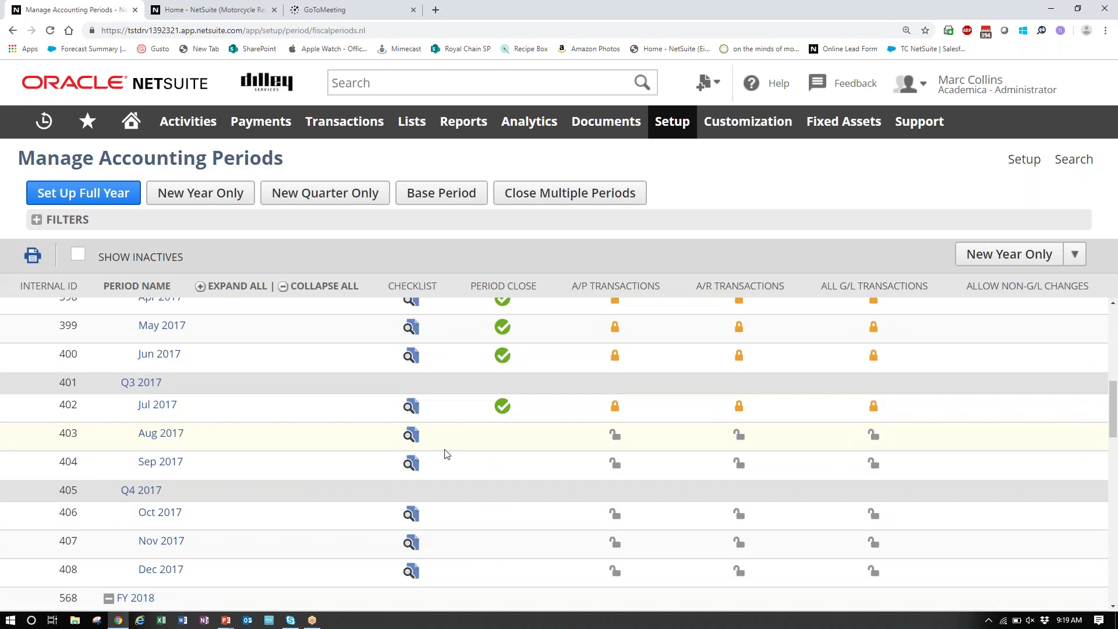
Open the Close task from the closed Jul 2017 period's checklist.
{"action": "left_click", "coordinate": [412, 407]}
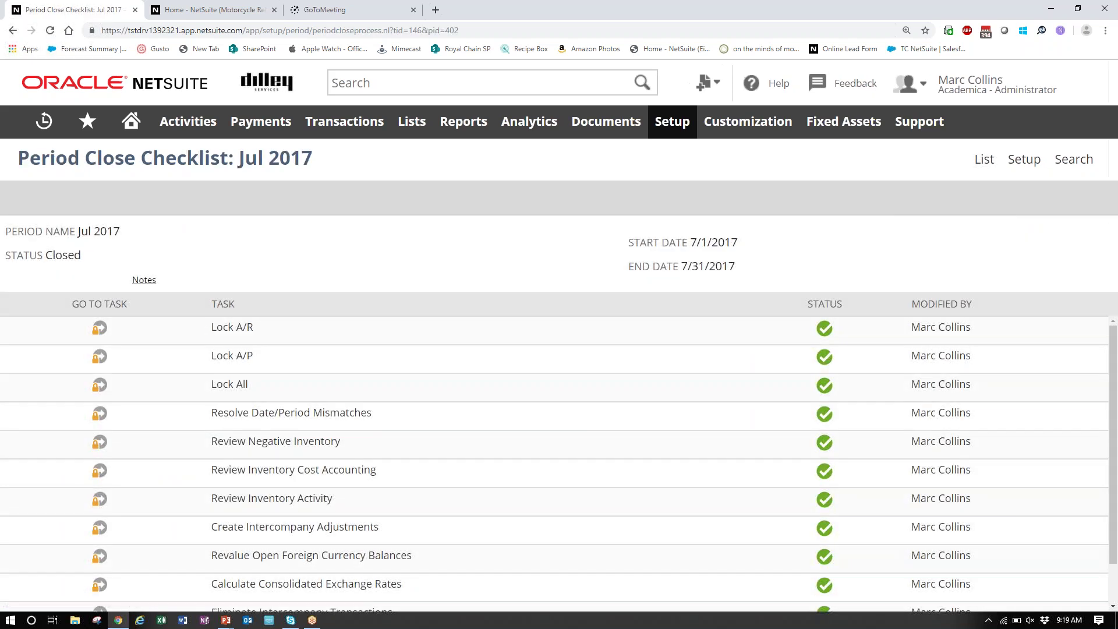
{"action": "scroll", "coordinate": [554, 463], "scroll_direction": "down", "scroll_amount": 2}
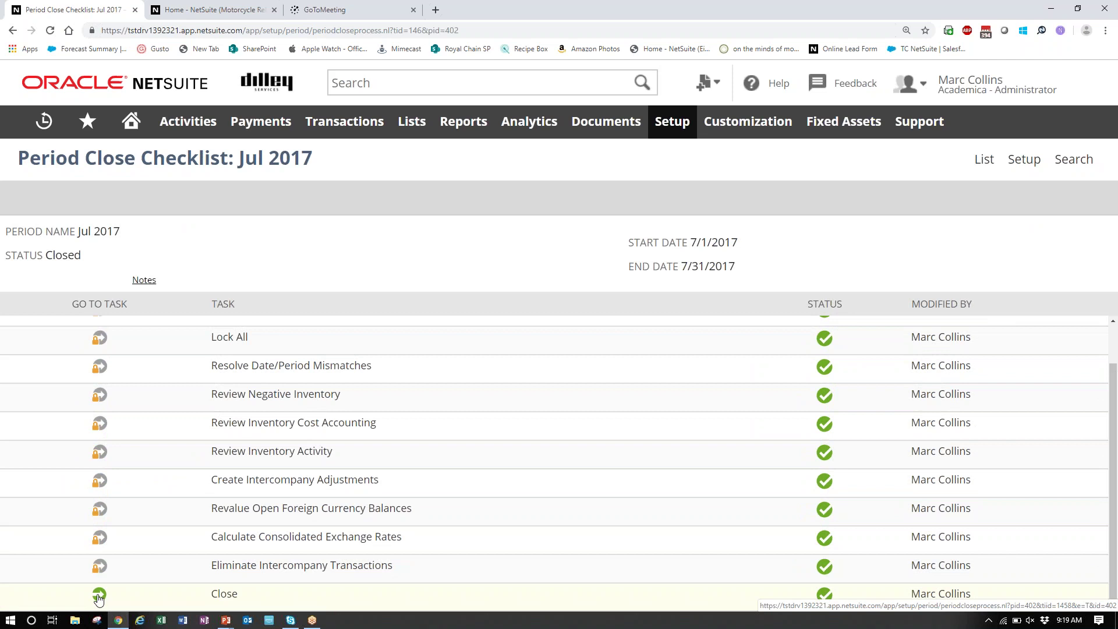
{"action": "left_click", "coordinate": [98, 595]}
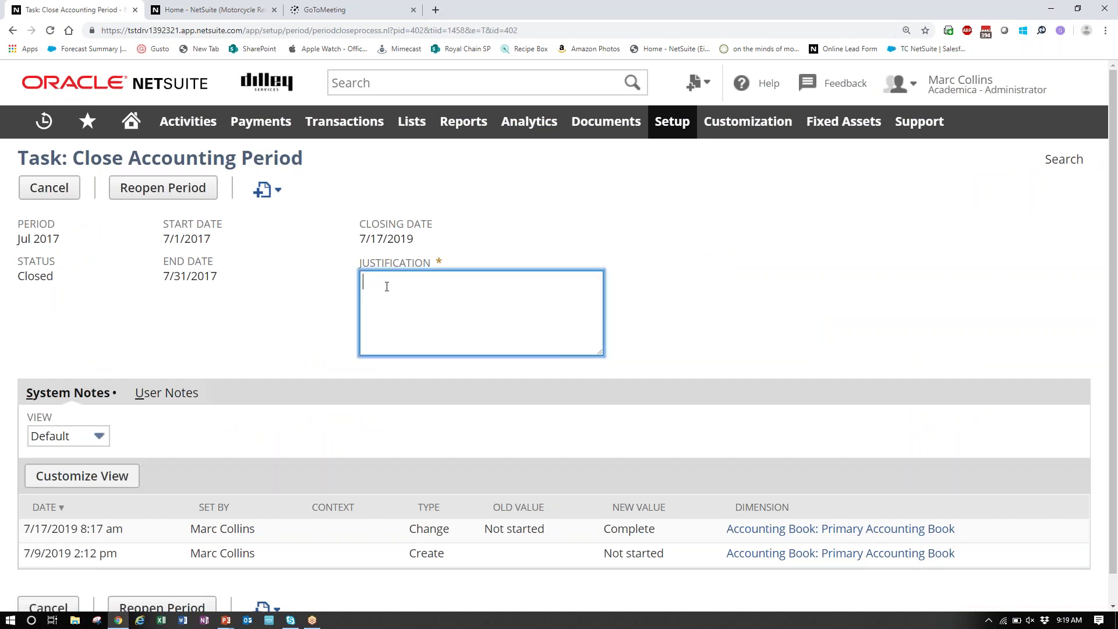
Reopen the Jul 2017 accounting period with the justification "testing" and accept reopening the subsequent periods.
{"action": "type", "text": "testing"}
{"action": "left_click", "coordinate": [164, 193]}
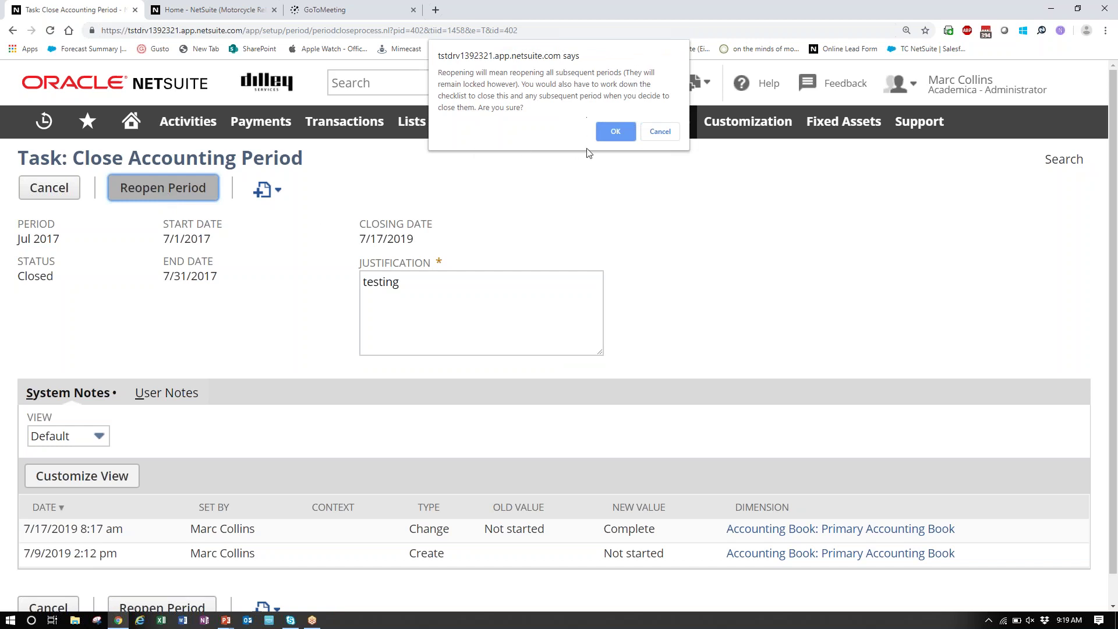
{"action": "left_click", "coordinate": [615, 131]}
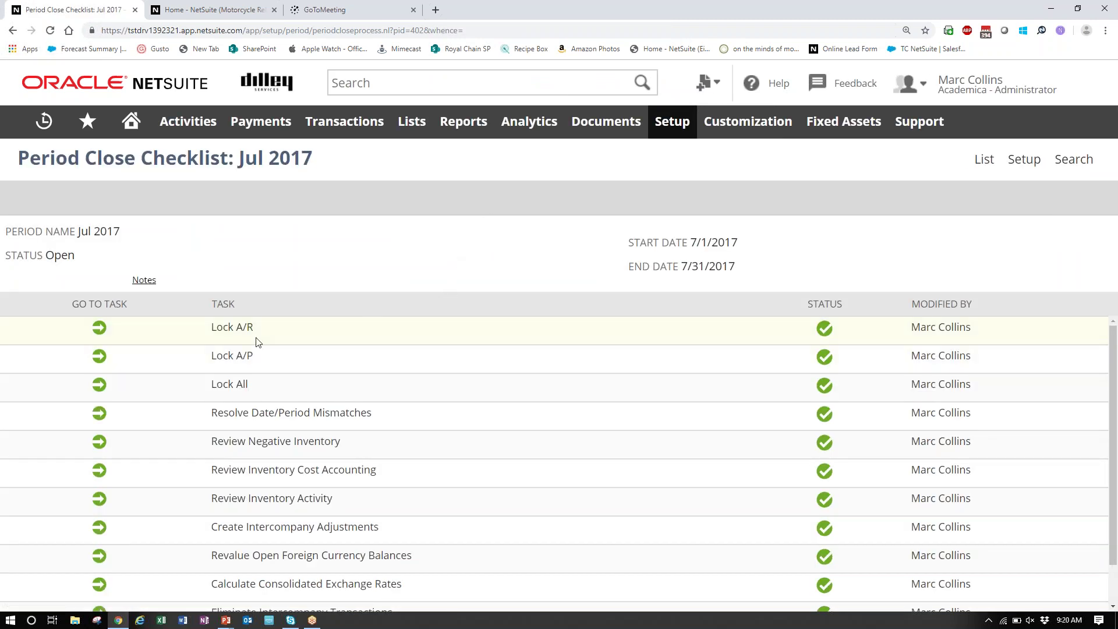
Review the reopened Jul 2017 checklist and close the period again through its Close task.
{"action": "scroll", "coordinate": [258, 342], "scroll_direction": "down", "scroll_amount": 2}
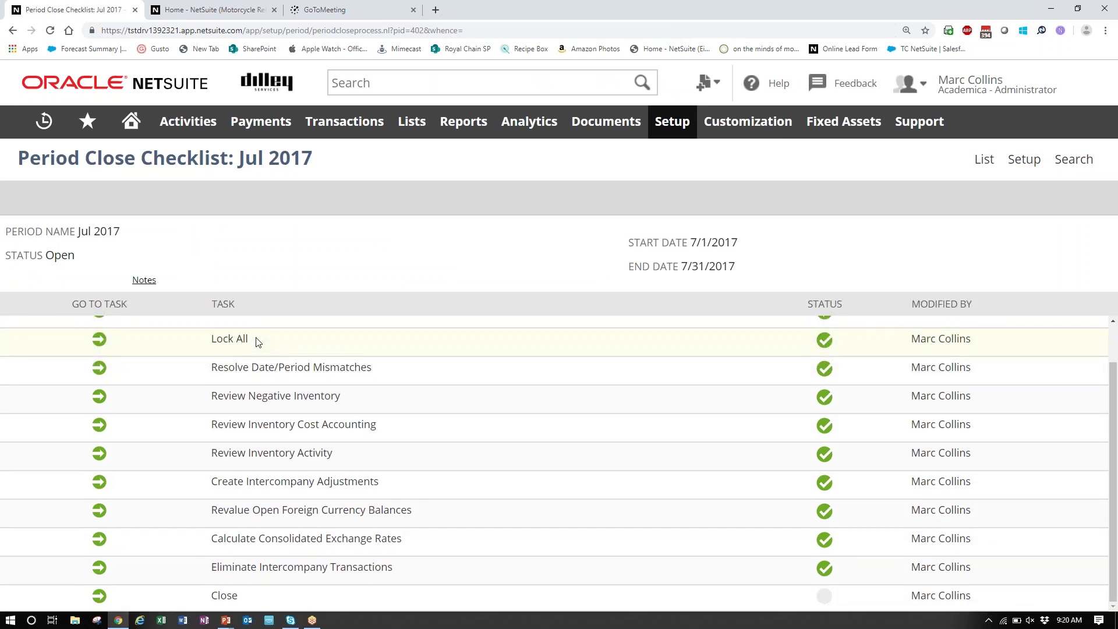
{"action": "scroll", "coordinate": [259, 344], "scroll_direction": "up", "scroll_amount": 2}
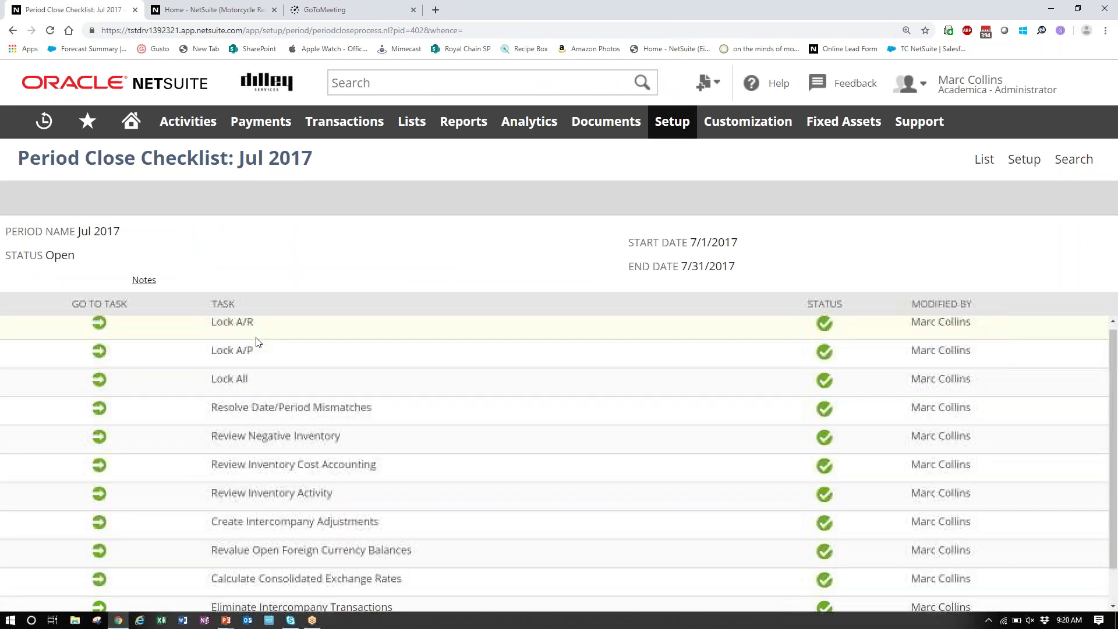
{"action": "scroll", "coordinate": [258, 347], "scroll_direction": "down", "scroll_amount": 2}
{"action": "left_click", "coordinate": [99, 598]}
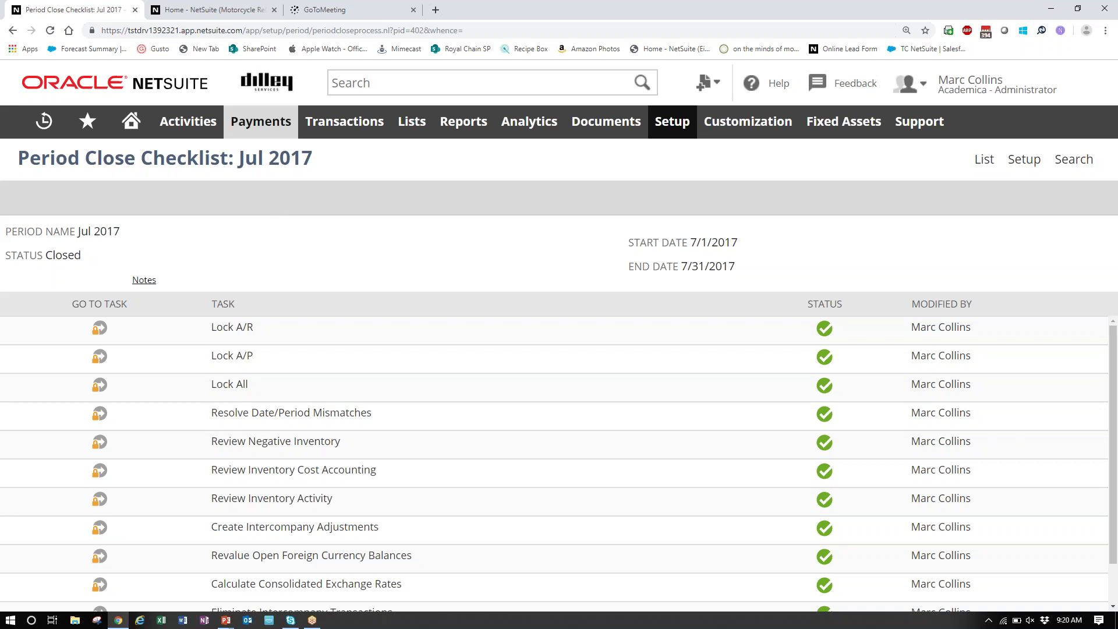
Return to the accounting period list, expand FY 2017 and open the Aug 2017 period close checklist.
{"action": "left_click", "coordinate": [983, 159]}
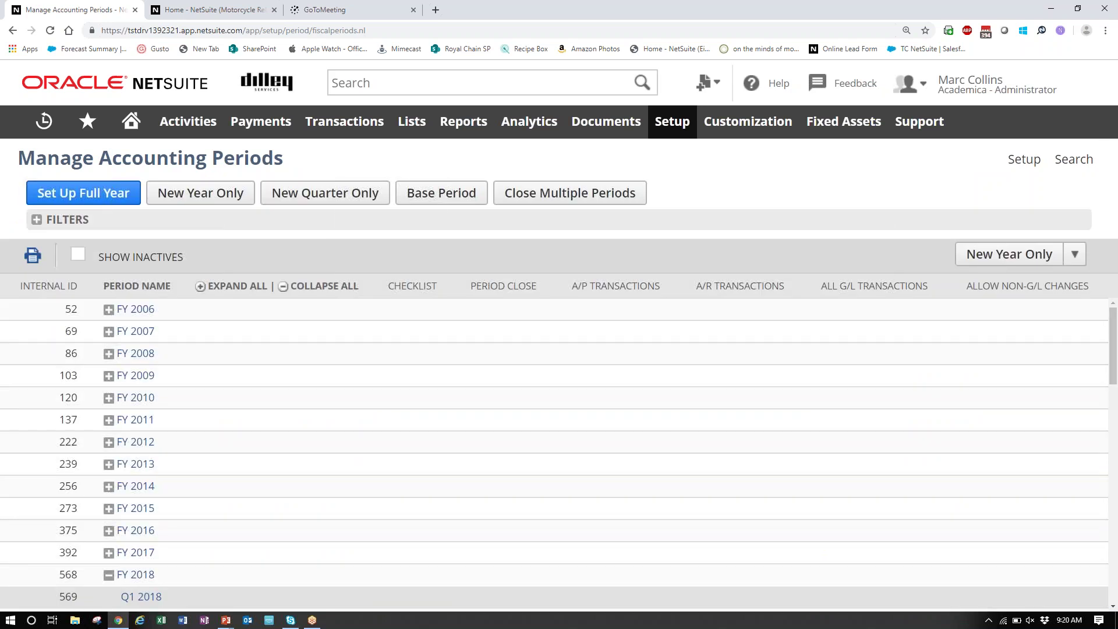
{"action": "scroll", "coordinate": [152, 586], "scroll_direction": "down", "scroll_amount": 2}
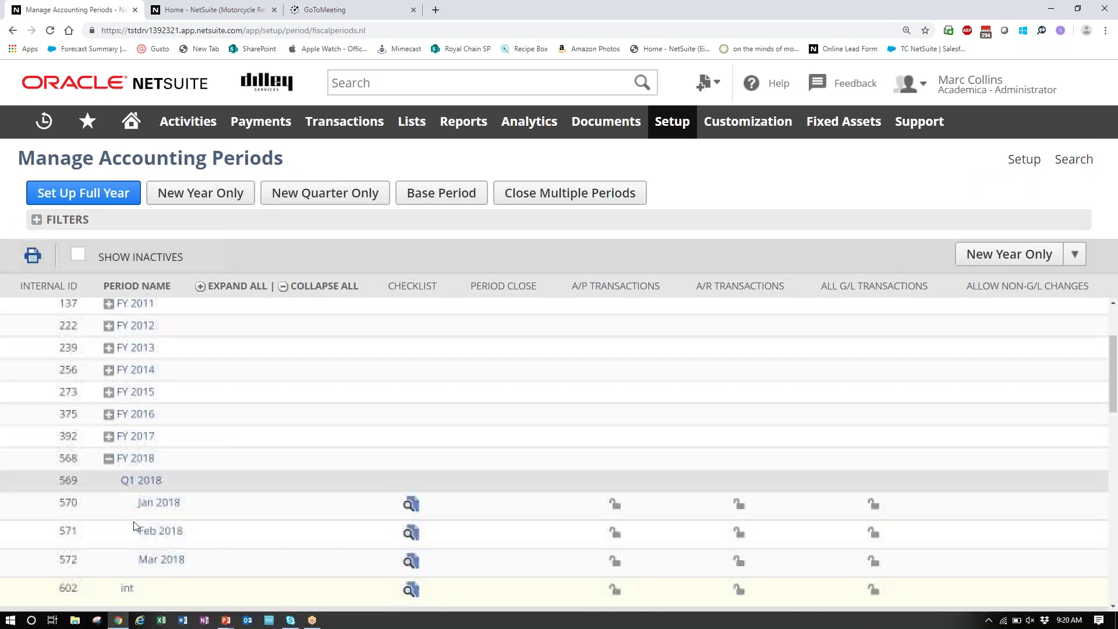
{"action": "left_click", "coordinate": [109, 437]}
{"action": "scroll", "coordinate": [257, 484], "scroll_direction": "down", "scroll_amount": 4}
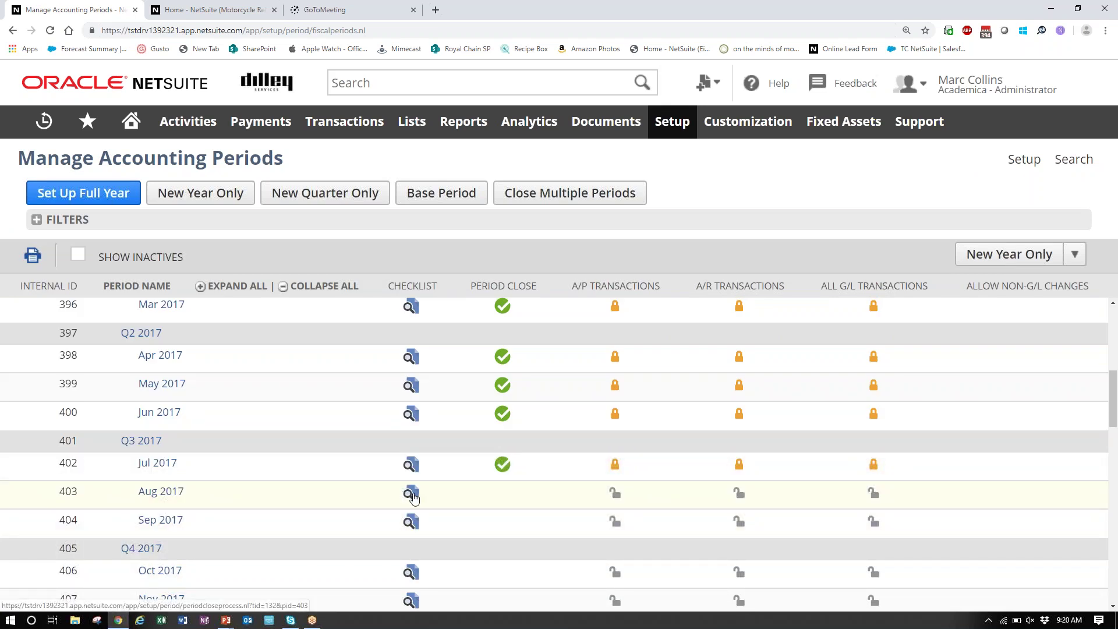
{"action": "left_click", "coordinate": [411, 495]}
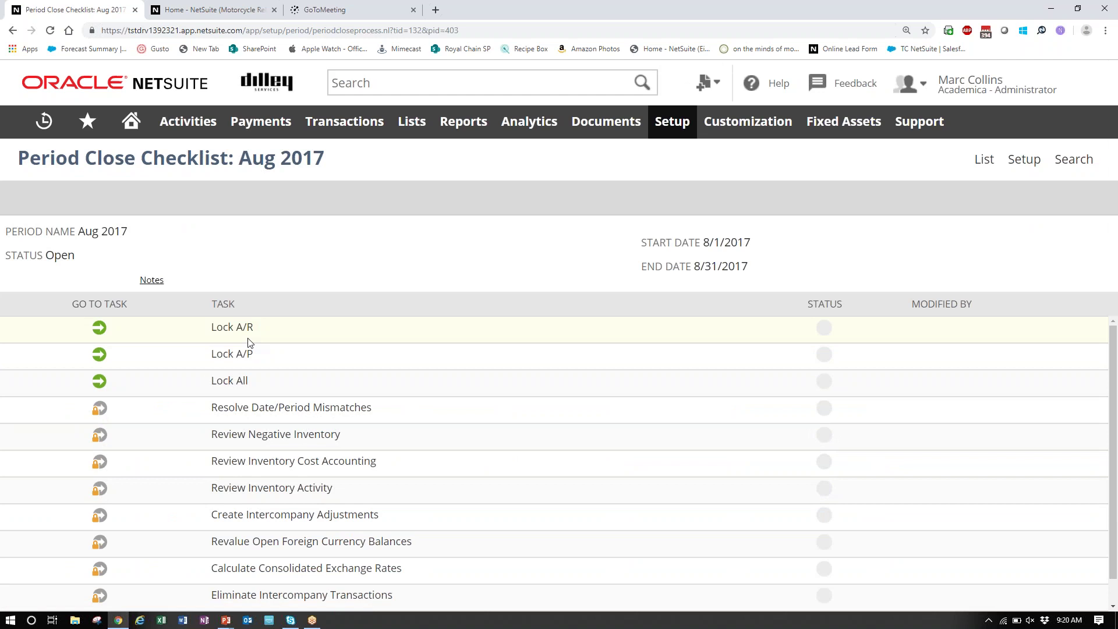
Complete the Lock A/R task for Aug 2017 with all subsidiaries marked.
{"action": "left_click", "coordinate": [100, 329]}
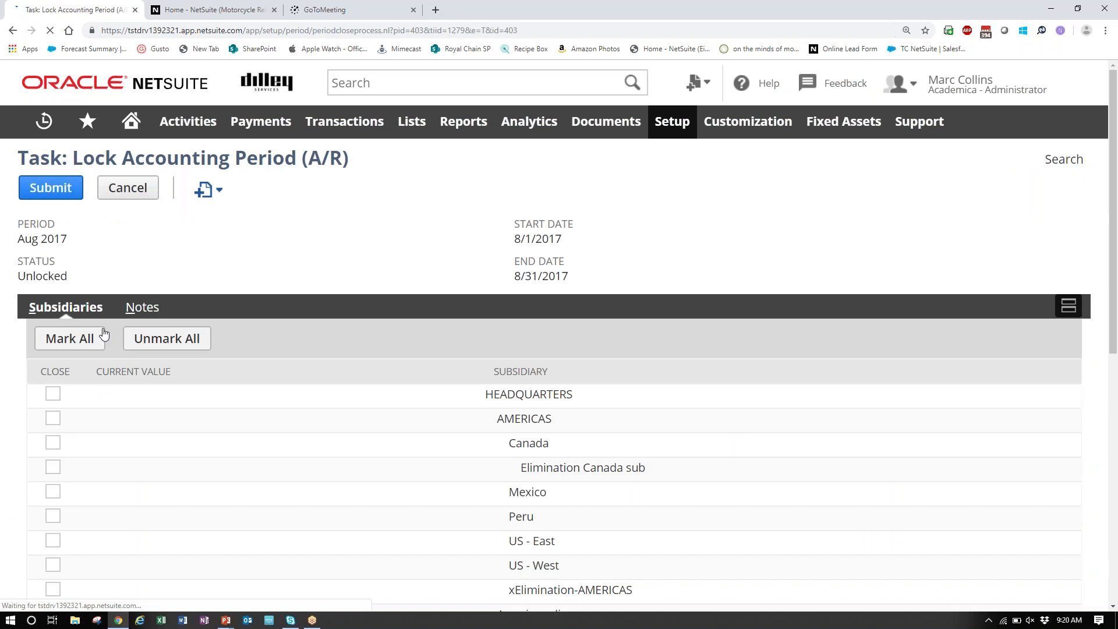
{"action": "scroll", "coordinate": [325, 446], "scroll_direction": "down", "scroll_amount": 1}
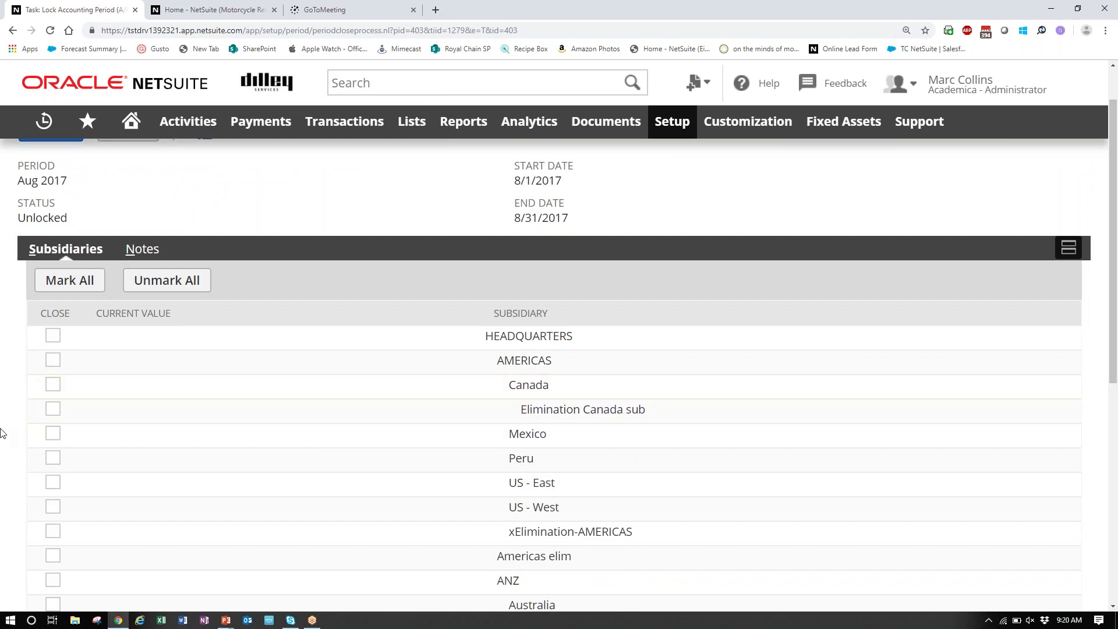
{"action": "left_click", "coordinate": [52, 458]}
{"action": "left_click", "coordinate": [52, 434]}
{"action": "left_click", "coordinate": [77, 282]}
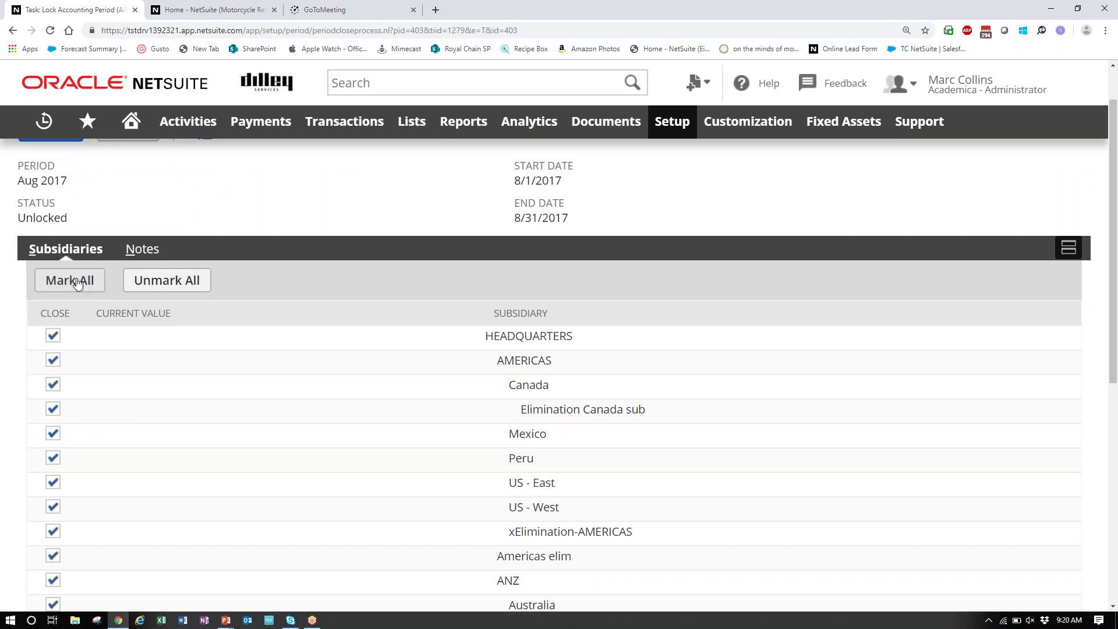
{"action": "scroll", "coordinate": [220, 358], "scroll_direction": "down", "scroll_amount": 4}
{"action": "scroll", "coordinate": [221, 356], "scroll_direction": "up", "scroll_amount": 5}
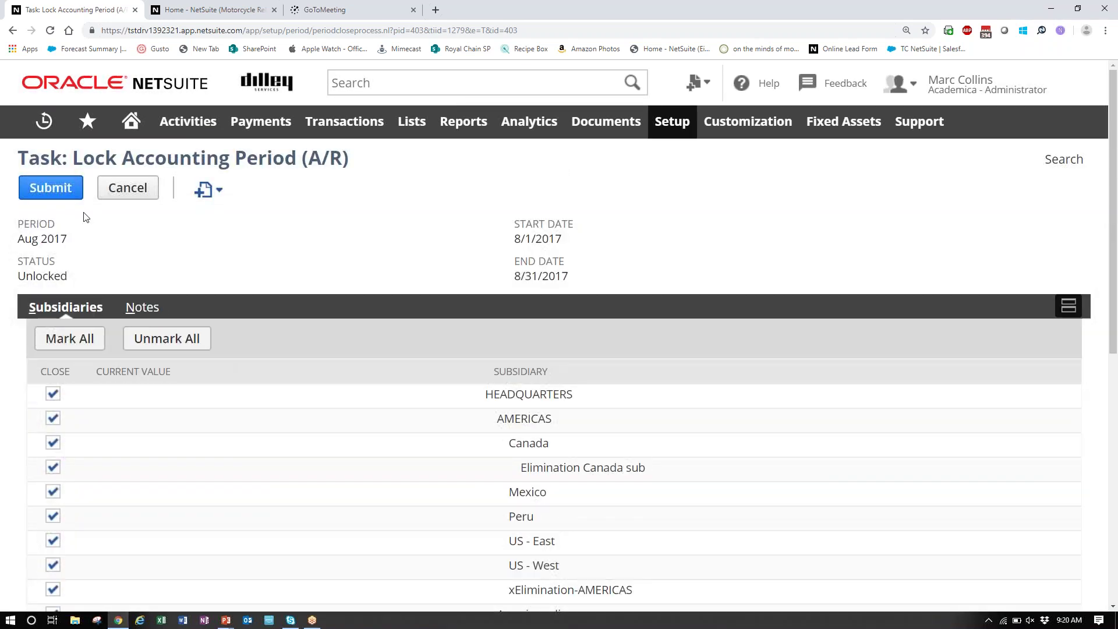
{"action": "left_click", "coordinate": [57, 196]}
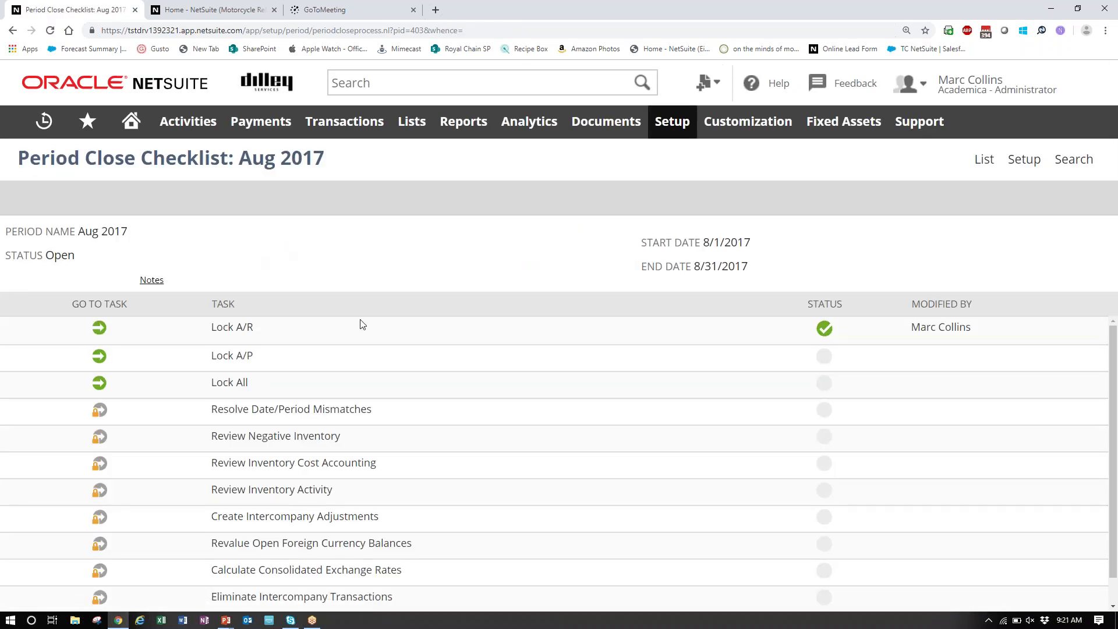
Complete the Lock All task for Aug 2017 with every subsidiary marked.
{"action": "left_click", "coordinate": [99, 386]}
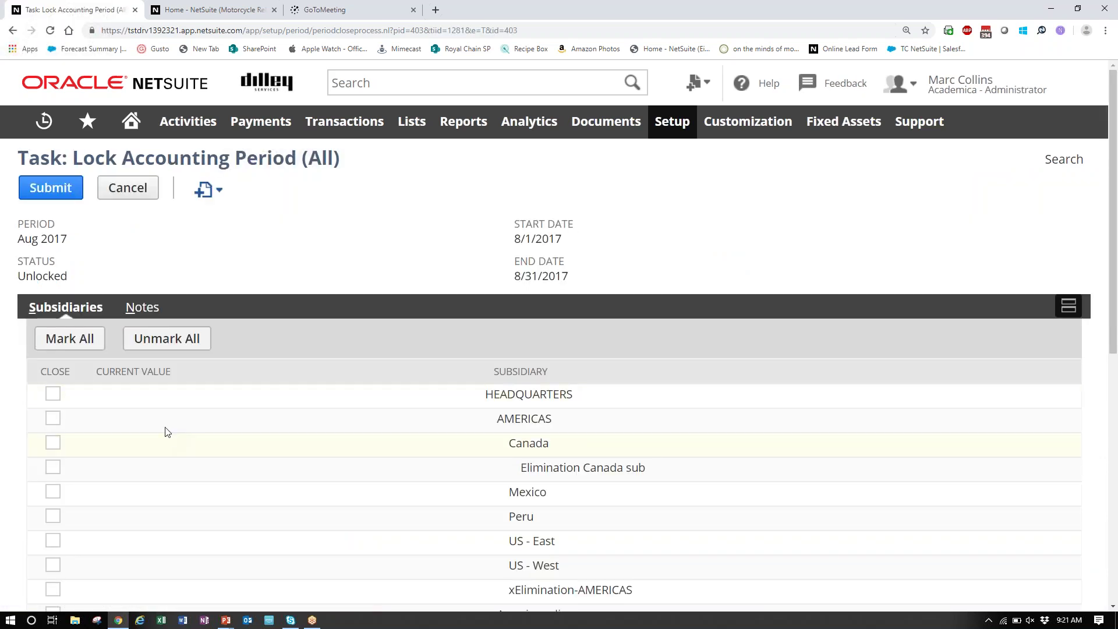
{"action": "left_click", "coordinate": [93, 340]}
{"action": "left_click", "coordinate": [58, 193]}
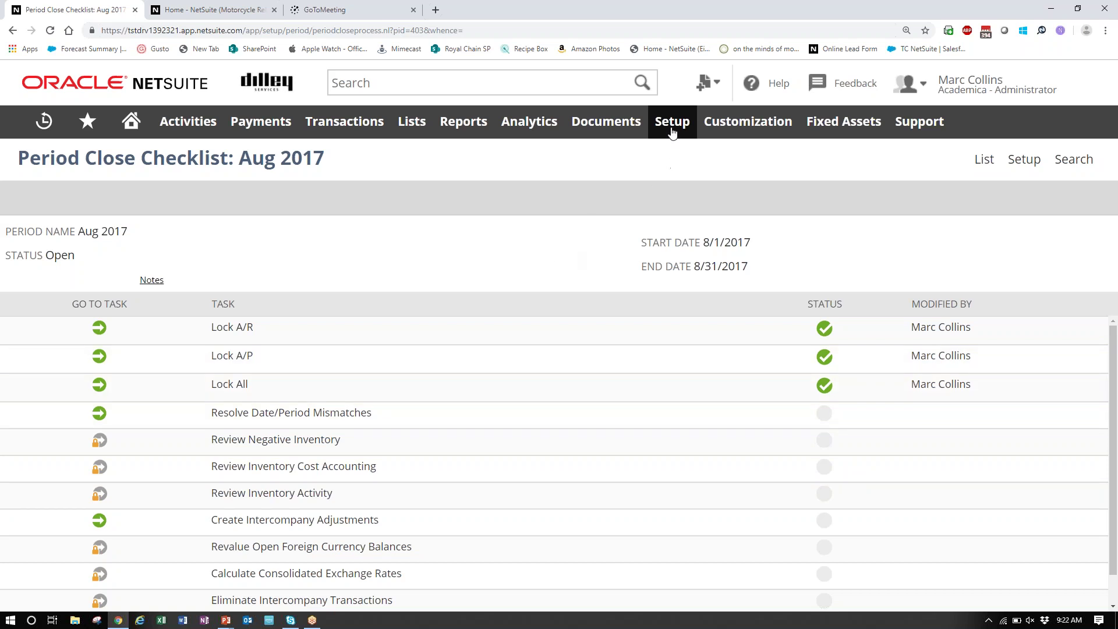
{"action": "mouse_move", "coordinate": [673, 130]}
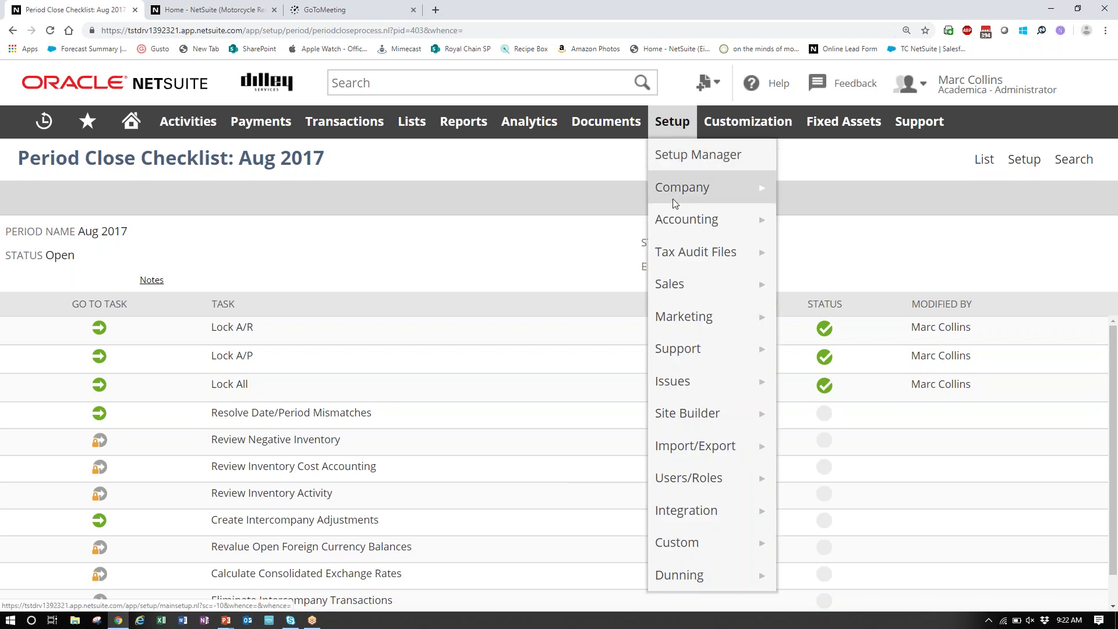
{"action": "mouse_move", "coordinate": [703, 224]}
{"action": "scroll", "coordinate": [862, 423], "scroll_direction": "down", "scroll_amount": 2}
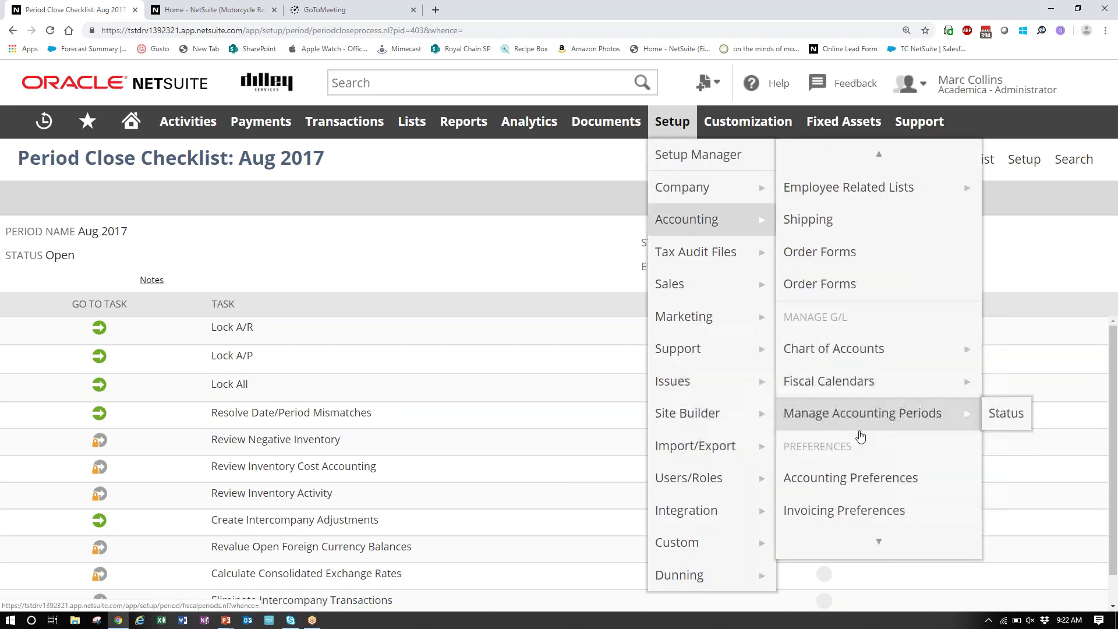
{"action": "mouse_move", "coordinate": [852, 420]}
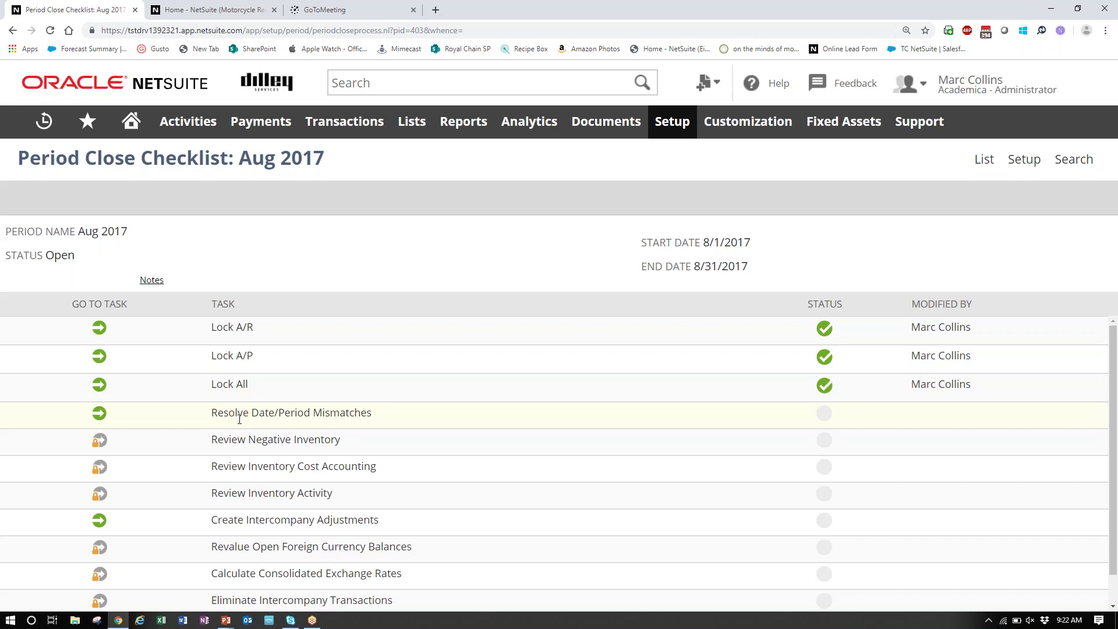
Check Aug 2017 for transactions with date/period mismatches and mark the Resolve Date/Period Mismatches task complete.
{"action": "left_click", "coordinate": [99, 414]}
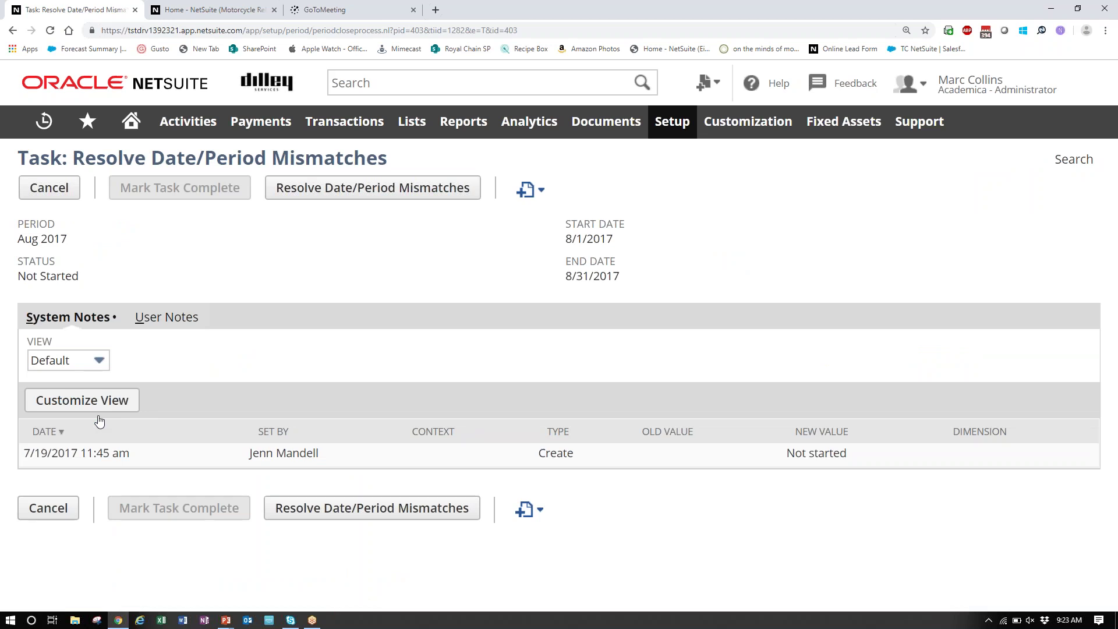
{"action": "left_click", "coordinate": [366, 195]}
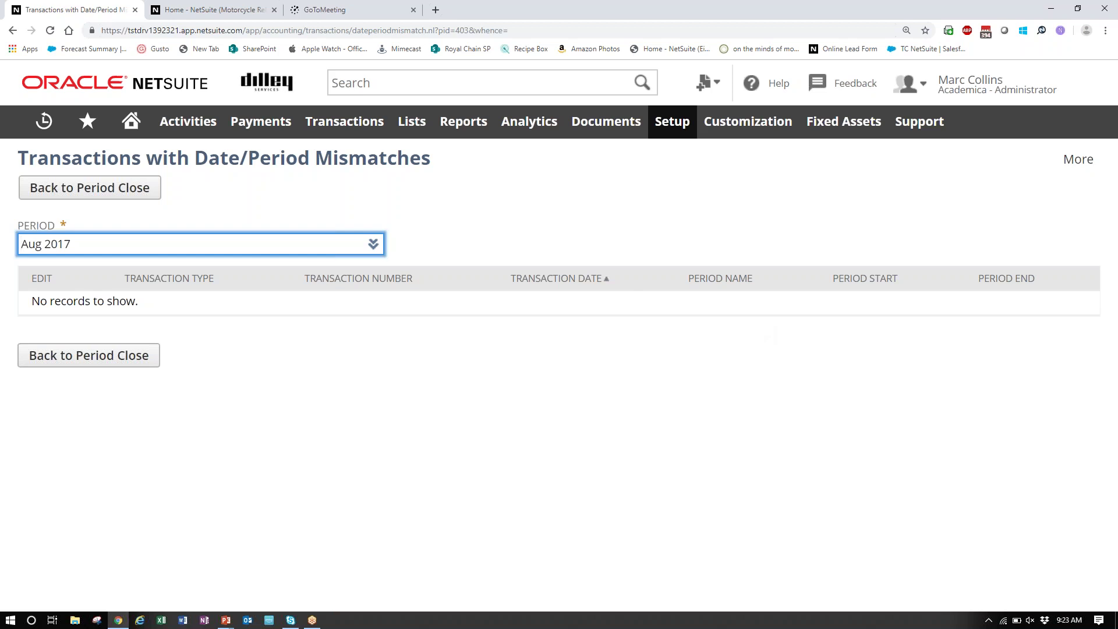
{"action": "left_click", "coordinate": [114, 188]}
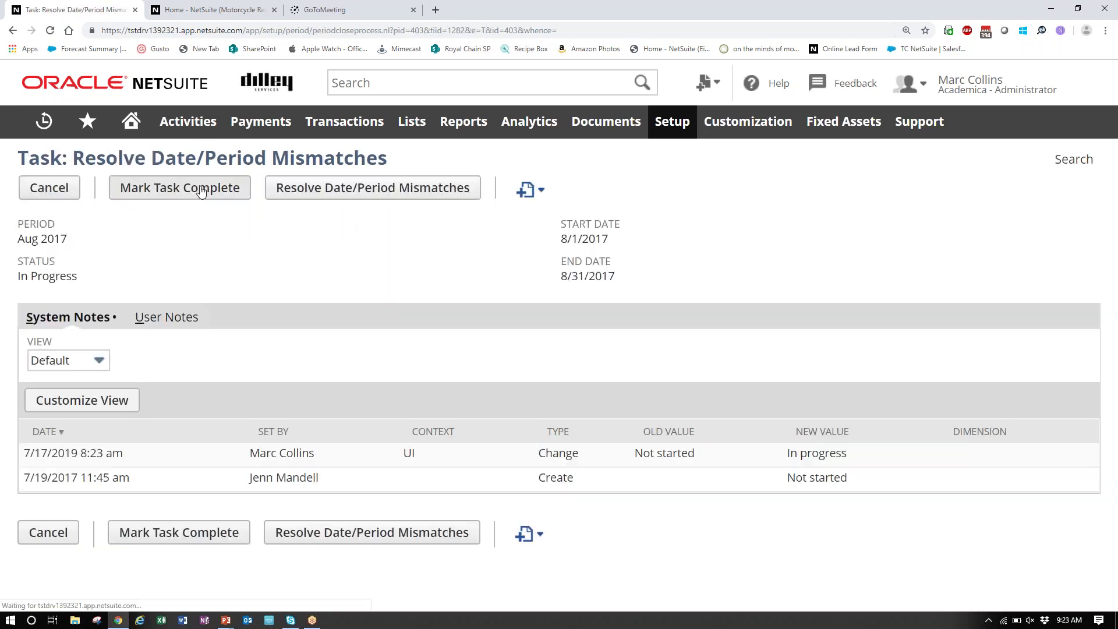
{"action": "left_click", "coordinate": [201, 192]}
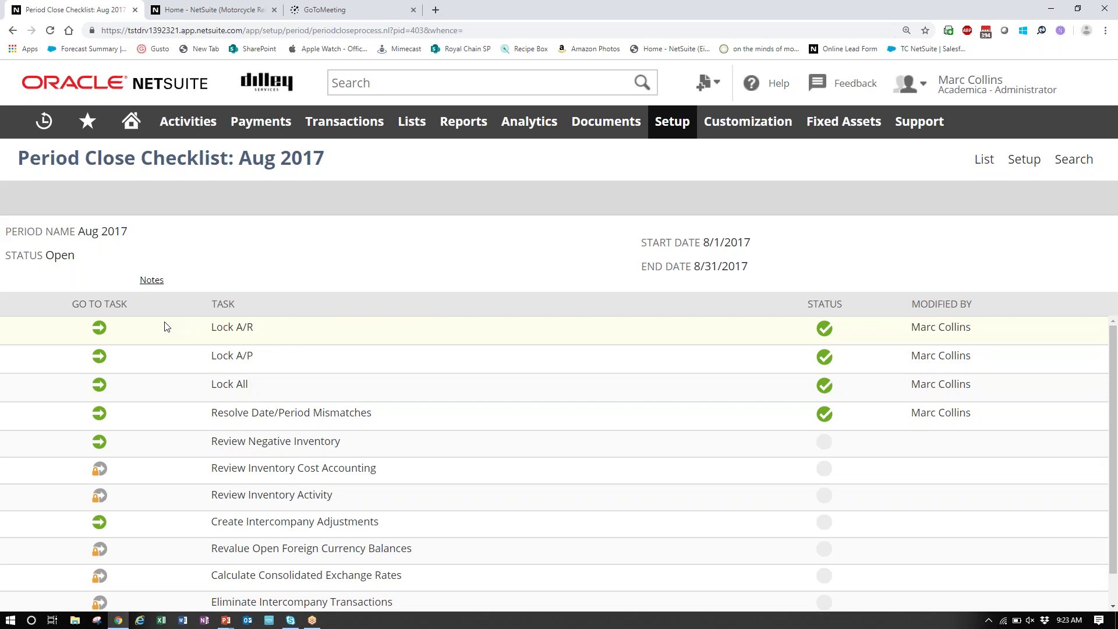
Review the Aug 2017 negative inventory list through to its lower entries and mark the Review Negative Inventory task complete.
{"action": "left_click", "coordinate": [99, 442]}
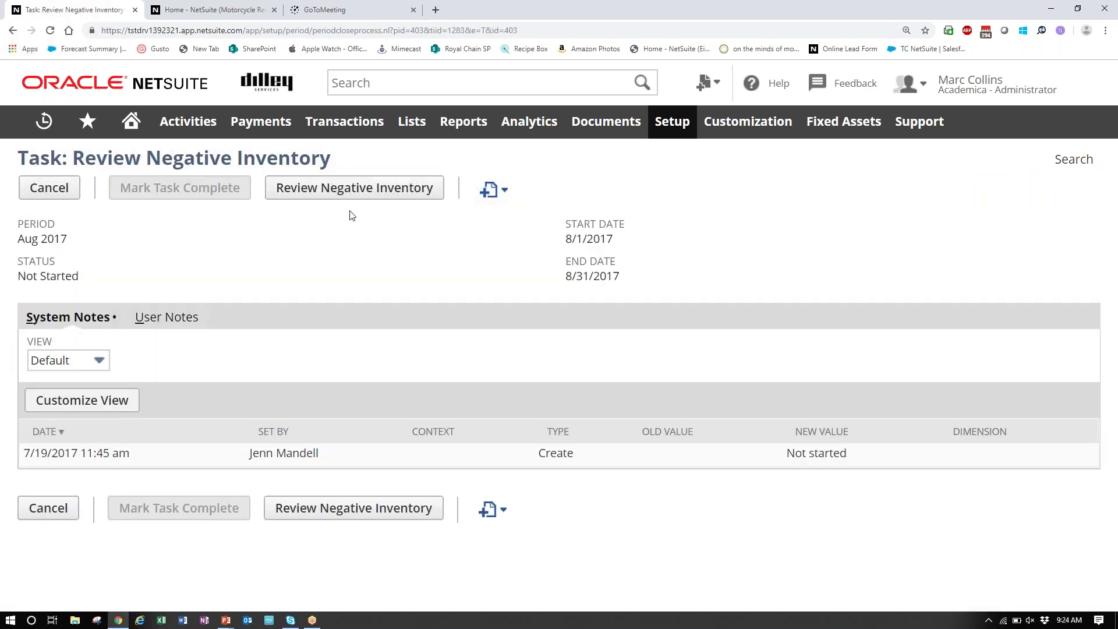
{"action": "left_click", "coordinate": [368, 191]}
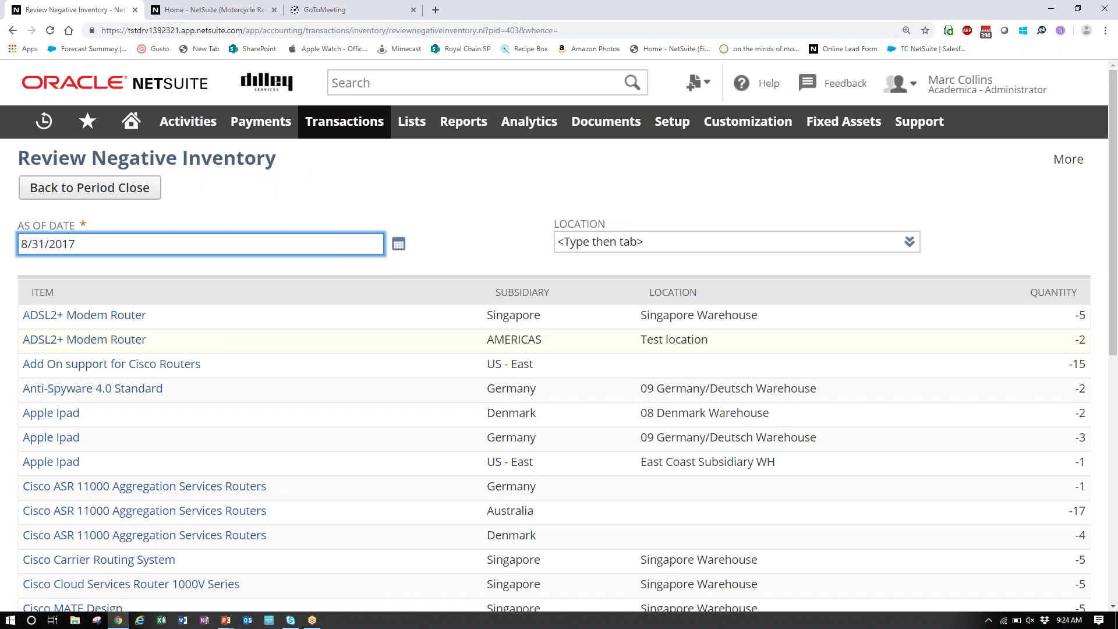
{"action": "scroll", "coordinate": [533, 418], "scroll_direction": "down", "scroll_amount": 1}
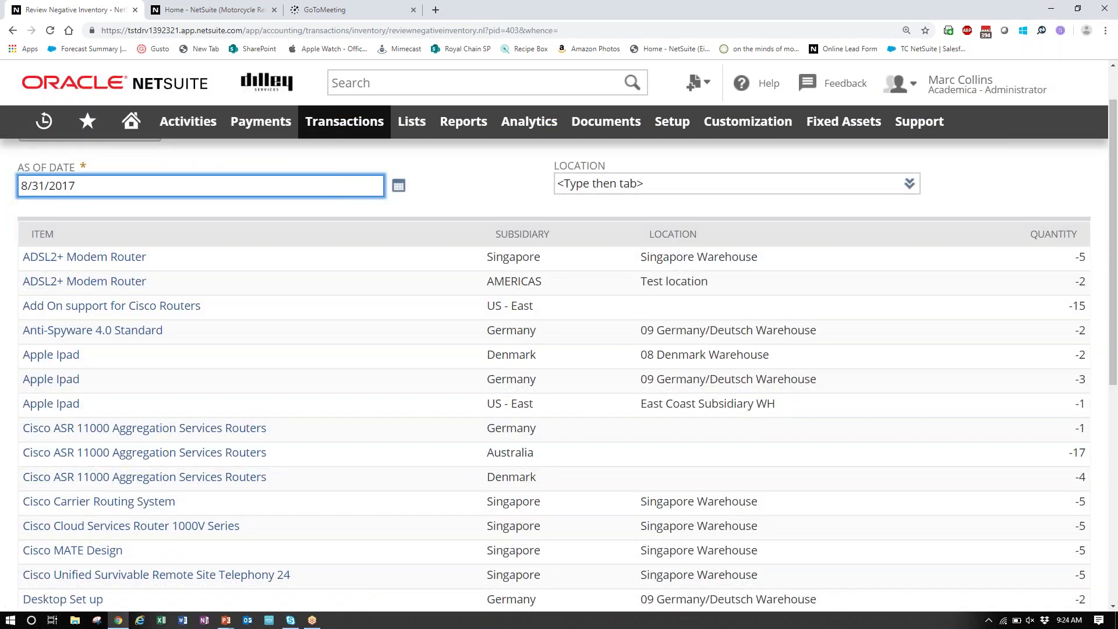
{"action": "scroll", "coordinate": [535, 423], "scroll_direction": "down", "scroll_amount": 1}
{"action": "scroll", "coordinate": [535, 422], "scroll_direction": "down", "scroll_amount": 1}
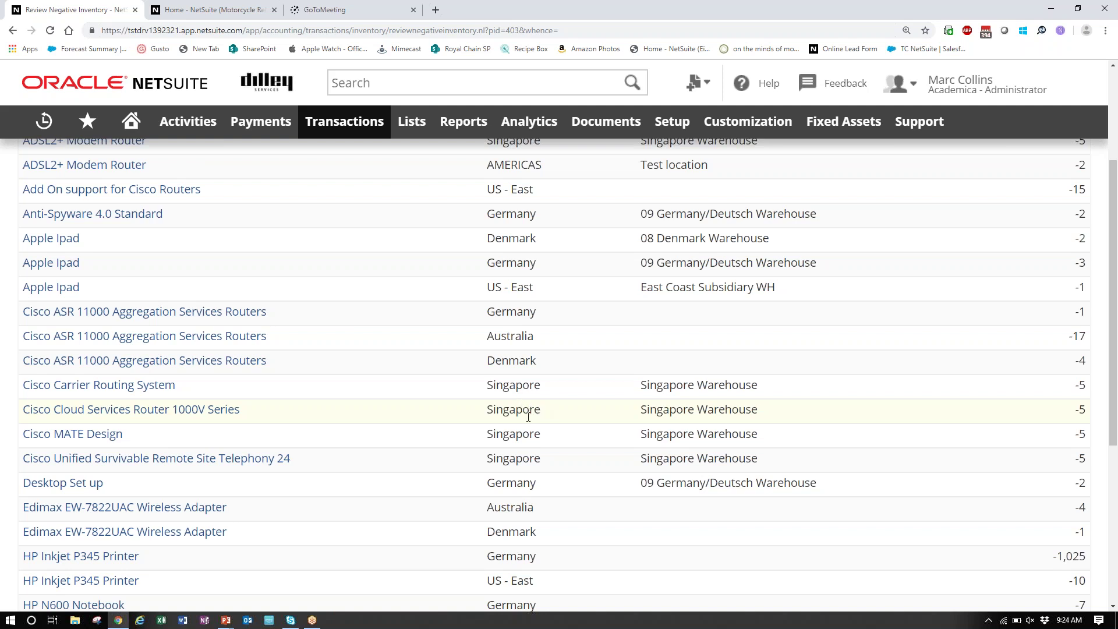
{"action": "scroll", "coordinate": [529, 416], "scroll_direction": "down", "scroll_amount": 3}
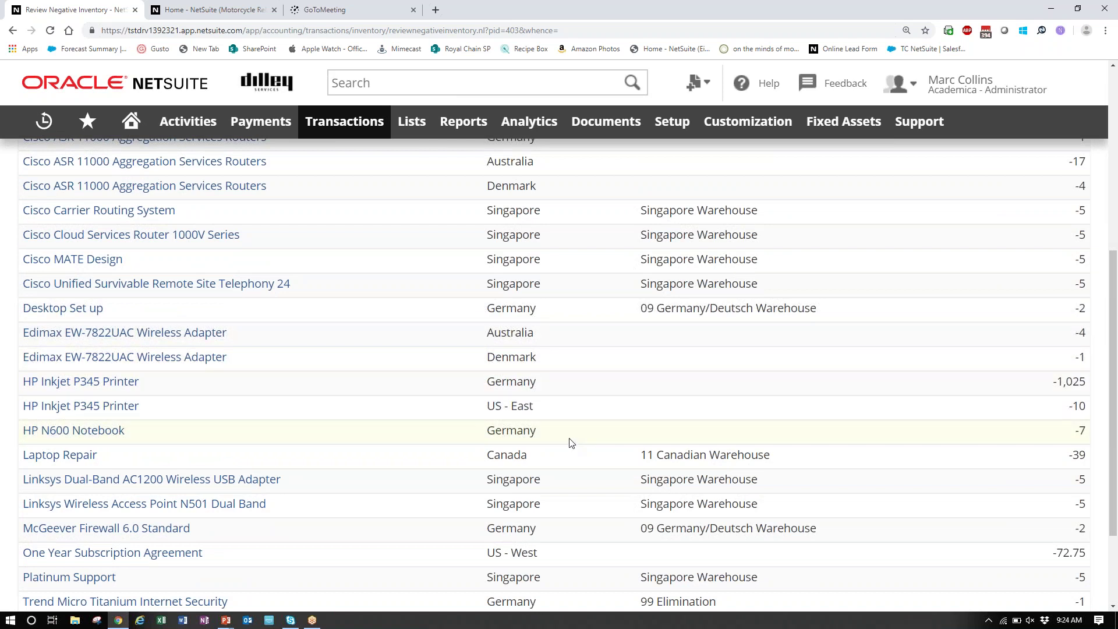
{"action": "scroll", "coordinate": [572, 443], "scroll_direction": "up", "scroll_amount": 1}
{"action": "scroll", "coordinate": [570, 443], "scroll_direction": "up", "scroll_amount": 5}
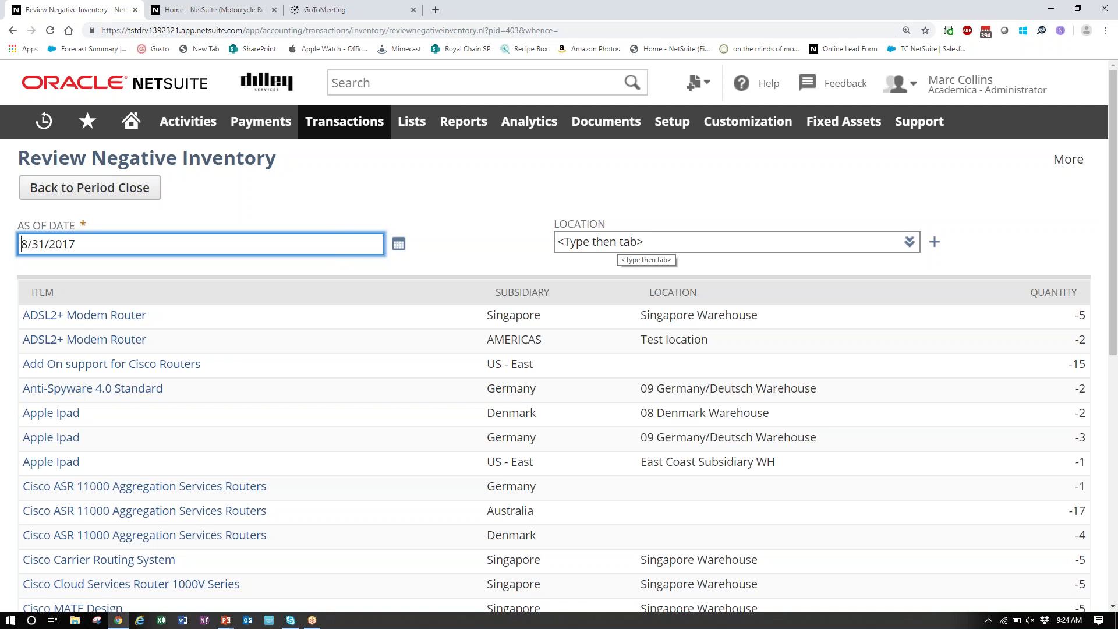
{"action": "left_click", "coordinate": [116, 194]}
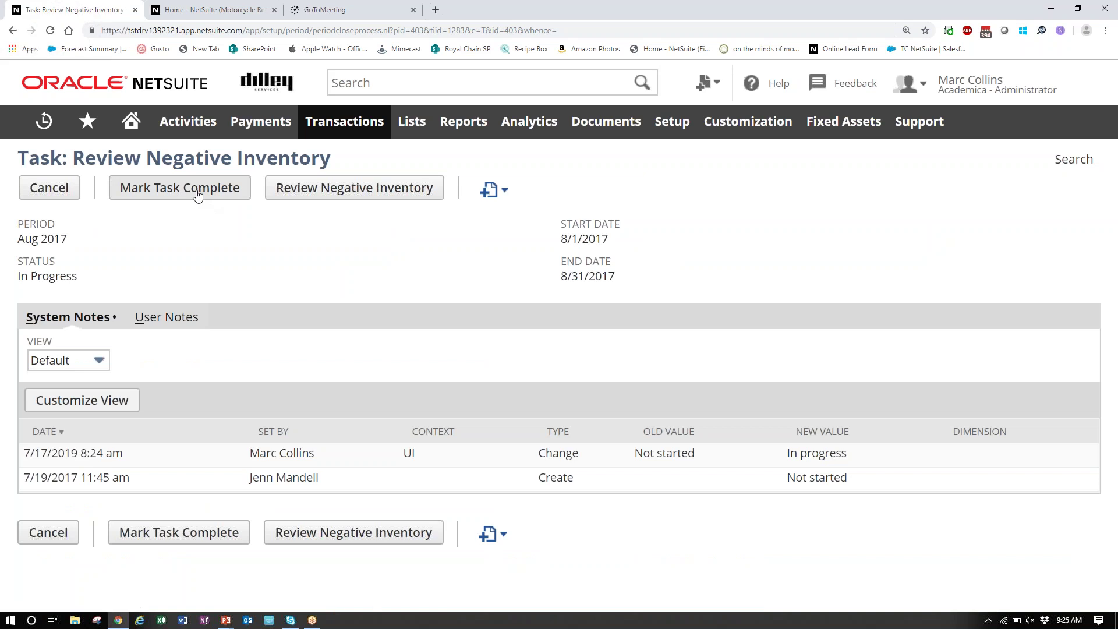
{"action": "left_click", "coordinate": [197, 196]}
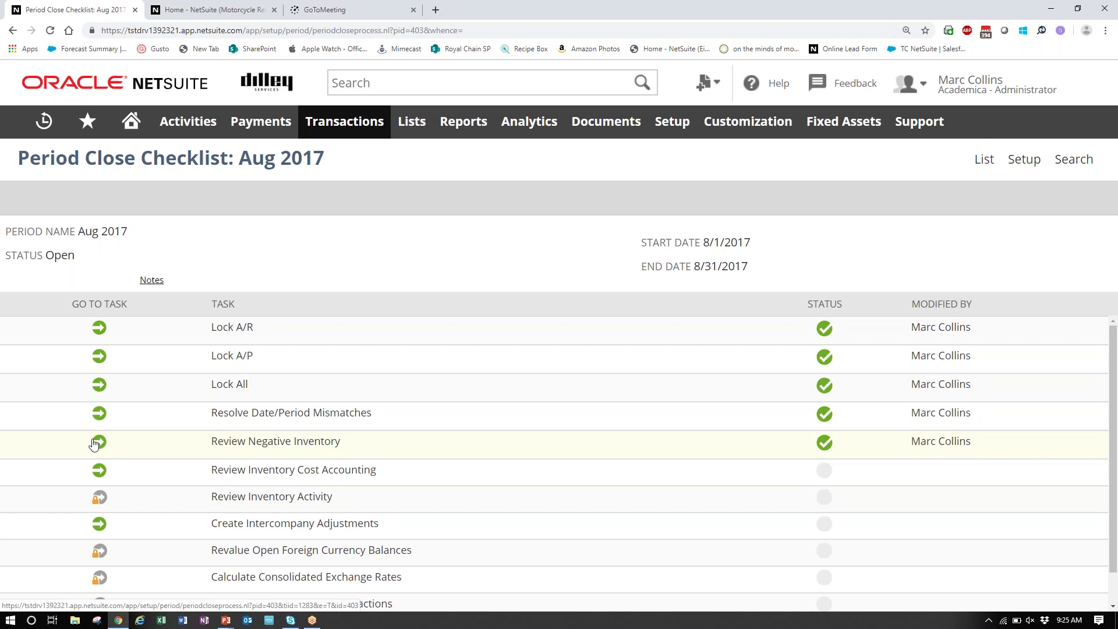
Check the Aug 2017 inventory cost calculation status and mark the Review Inventory Cost Accounting task complete.
{"action": "left_click", "coordinate": [98, 475]}
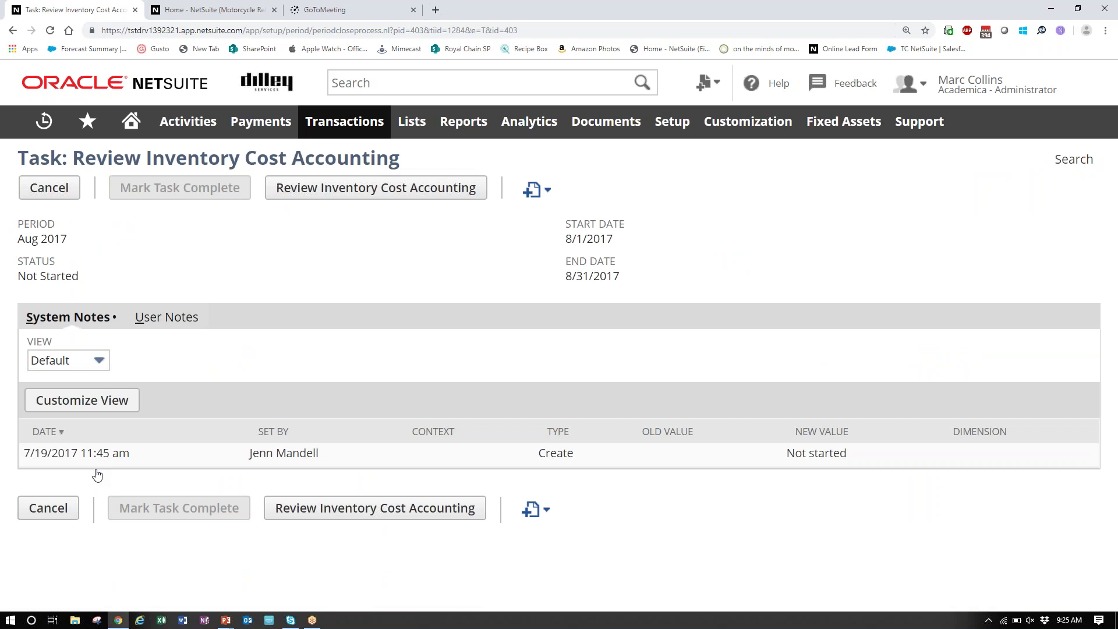
{"action": "left_click", "coordinate": [349, 191]}
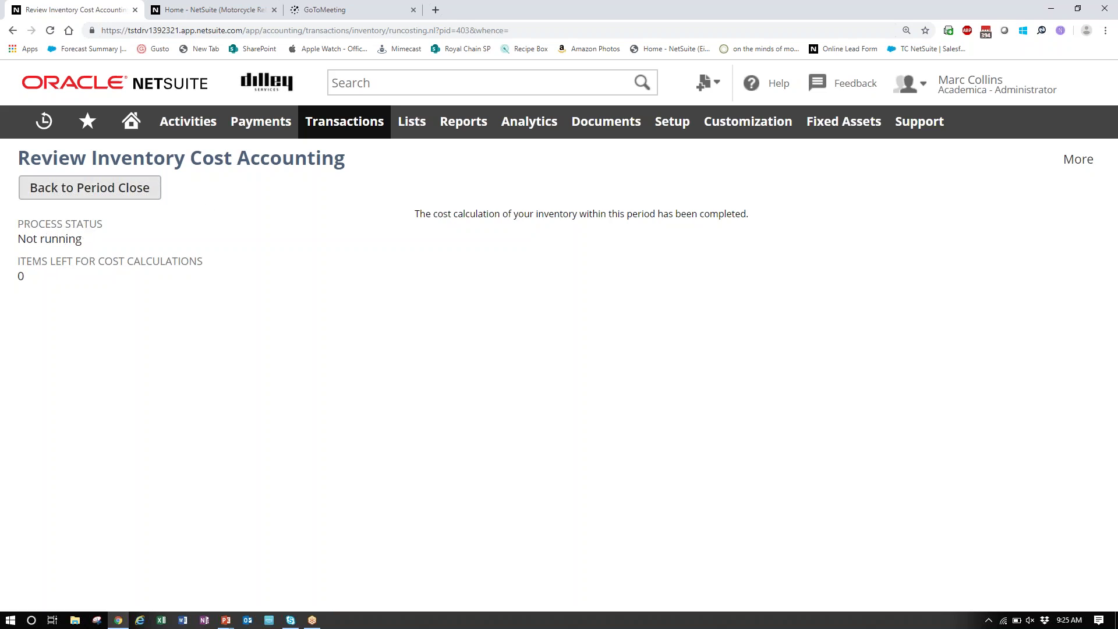
{"action": "left_click", "coordinate": [88, 192]}
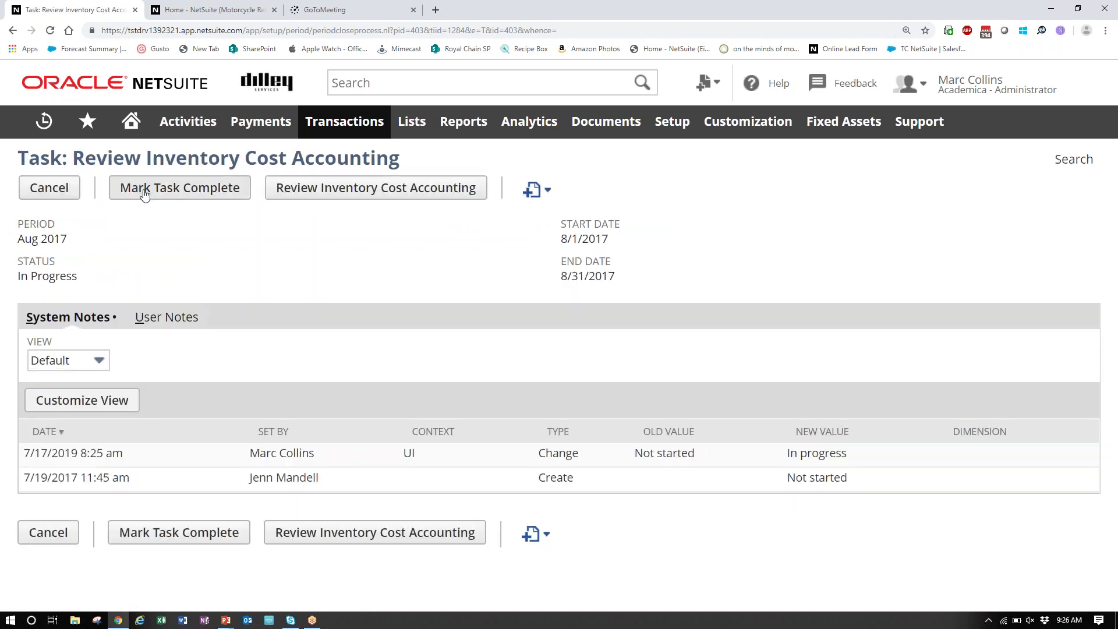
{"action": "left_click", "coordinate": [166, 195]}
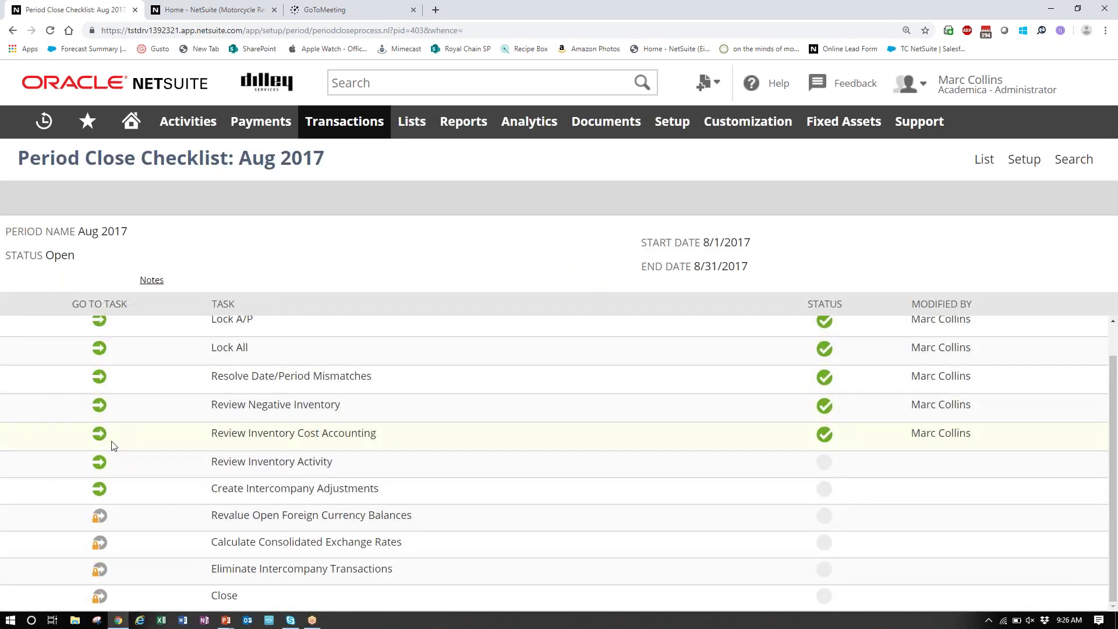
Open the Inventory Activity Detail report from the Aug 2017 Review Inventory Activity task, summarize it by item and check Cisco ASR 11000 Aggregation Services Routers.
{"action": "left_click", "coordinate": [100, 468]}
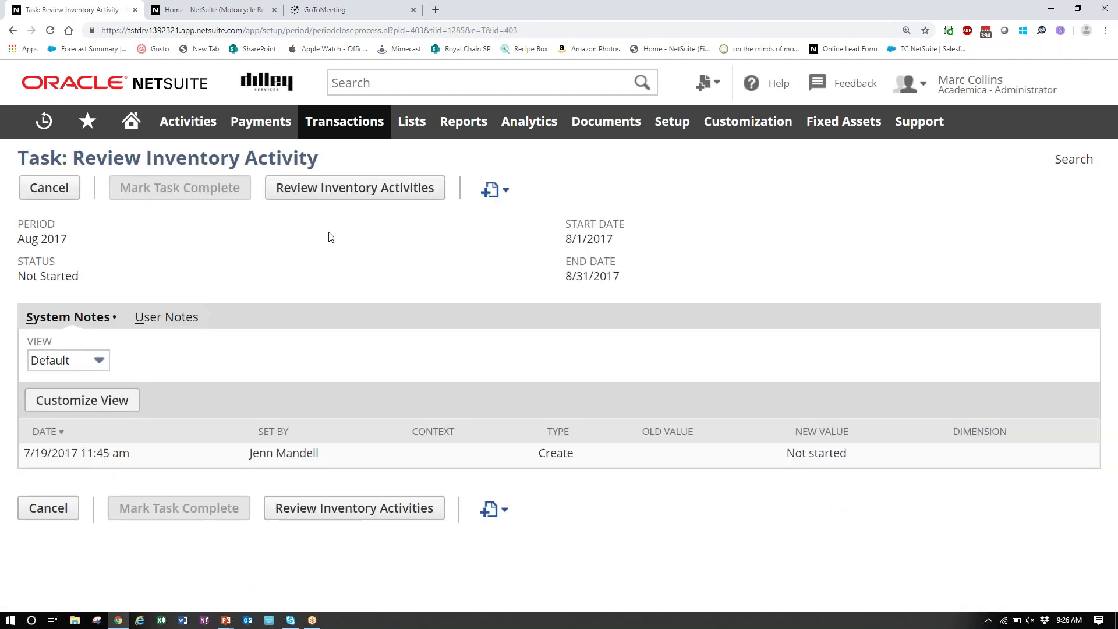
{"action": "left_click", "coordinate": [359, 185]}
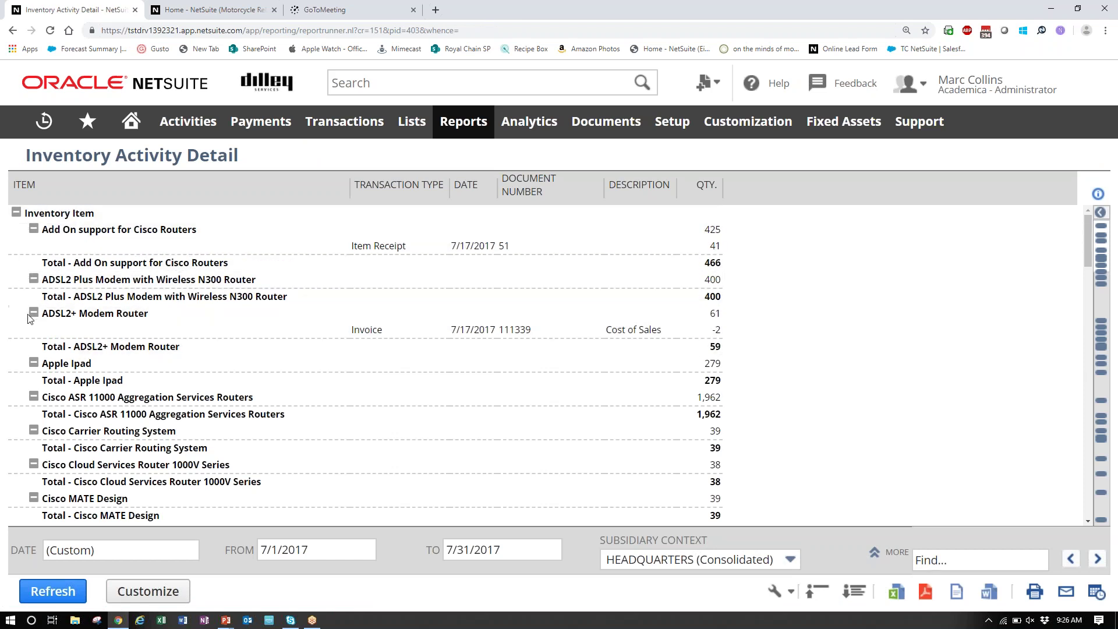
{"action": "left_click", "coordinate": [813, 594]}
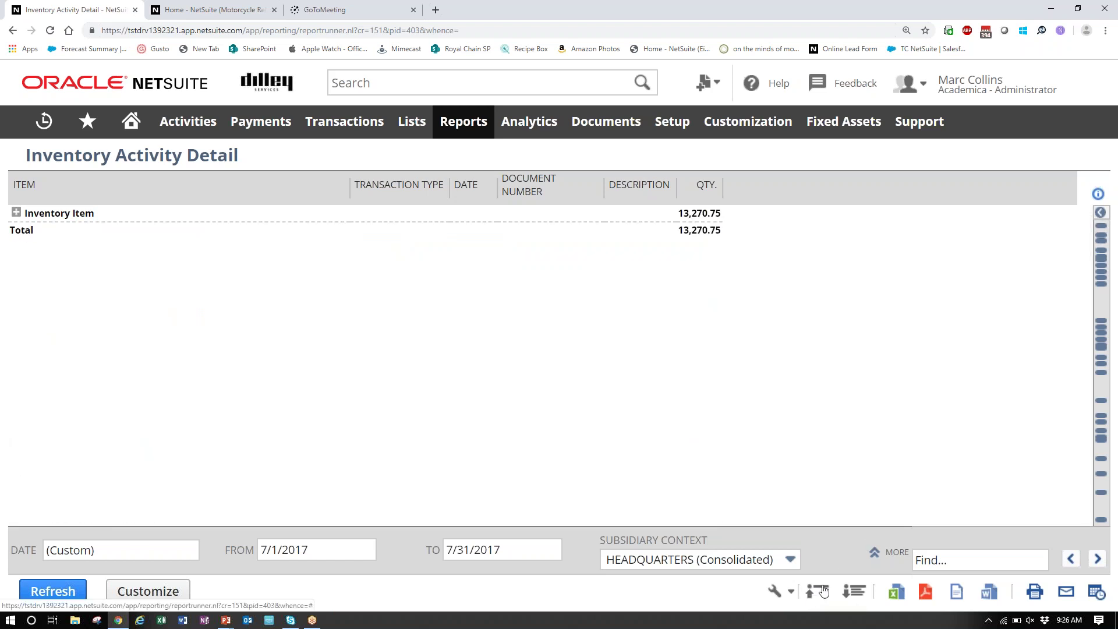
{"action": "left_click", "coordinate": [858, 593]}
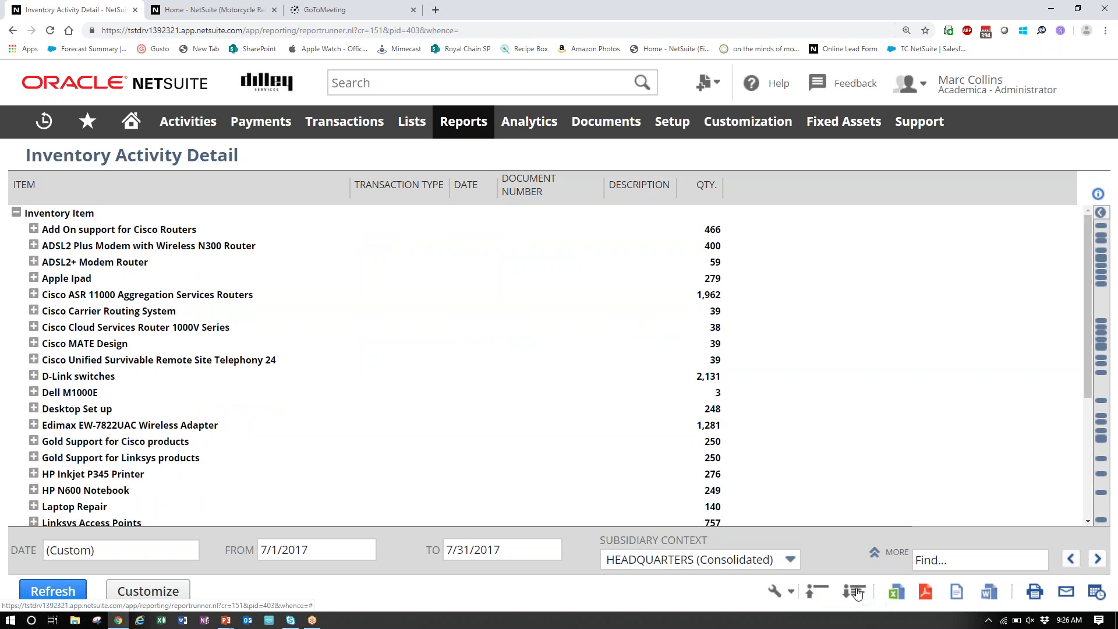
{"action": "left_click", "coordinate": [33, 294]}
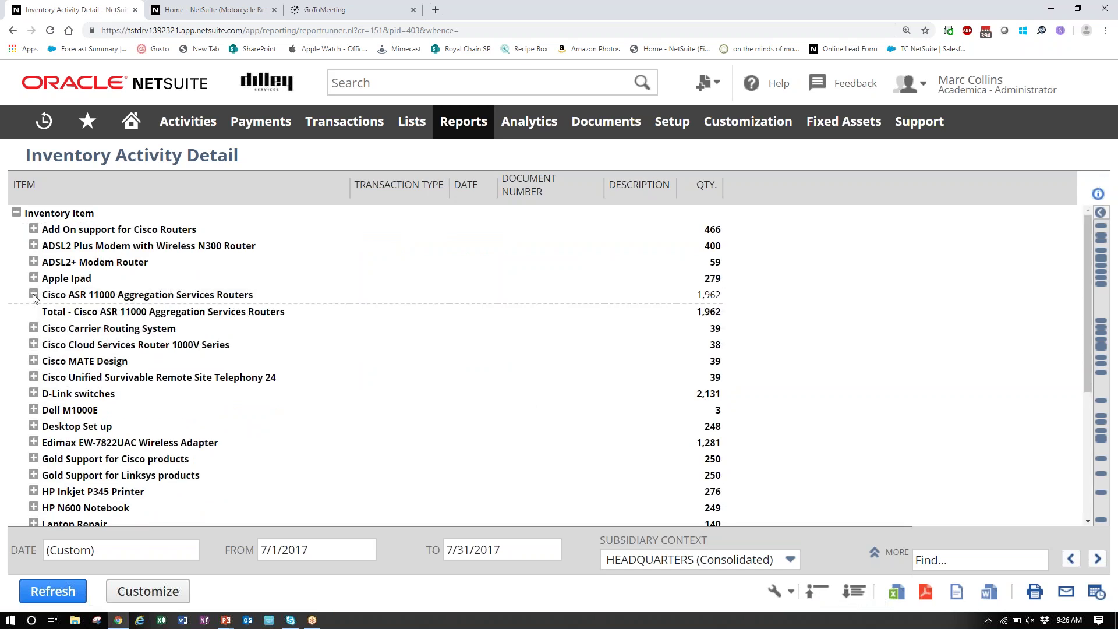
{"action": "left_click", "coordinate": [33, 294]}
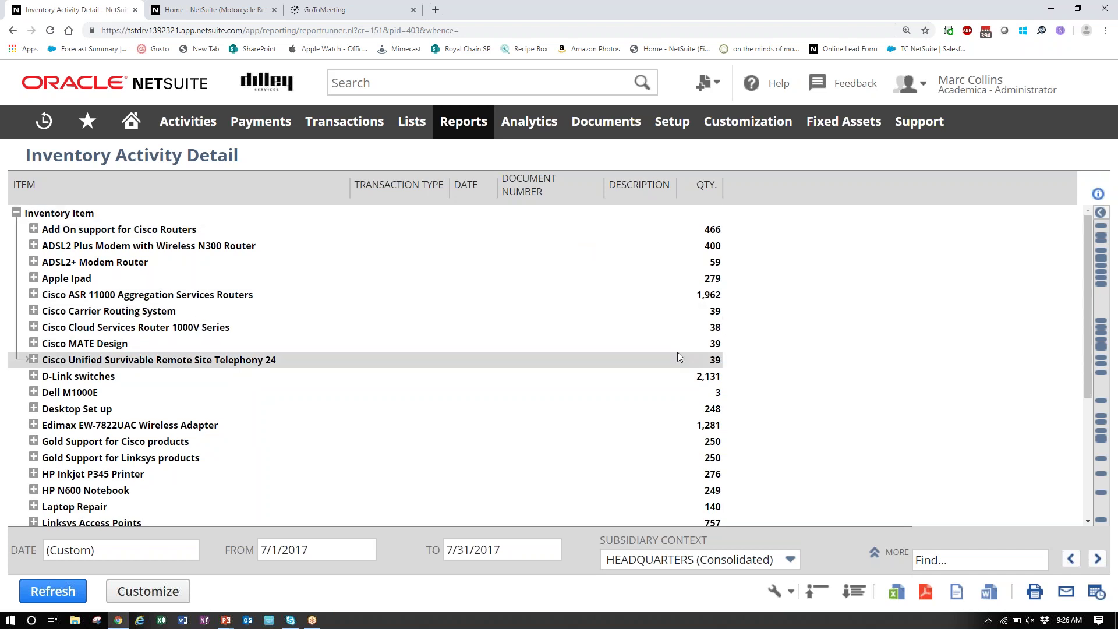
{"action": "scroll", "coordinate": [603, 367], "scroll_direction": "down", "scroll_amount": 1}
{"action": "scroll", "coordinate": [588, 368], "scroll_direction": "down", "scroll_amount": 3}
{"action": "scroll", "coordinate": [588, 369], "scroll_direction": "up", "scroll_amount": 5}
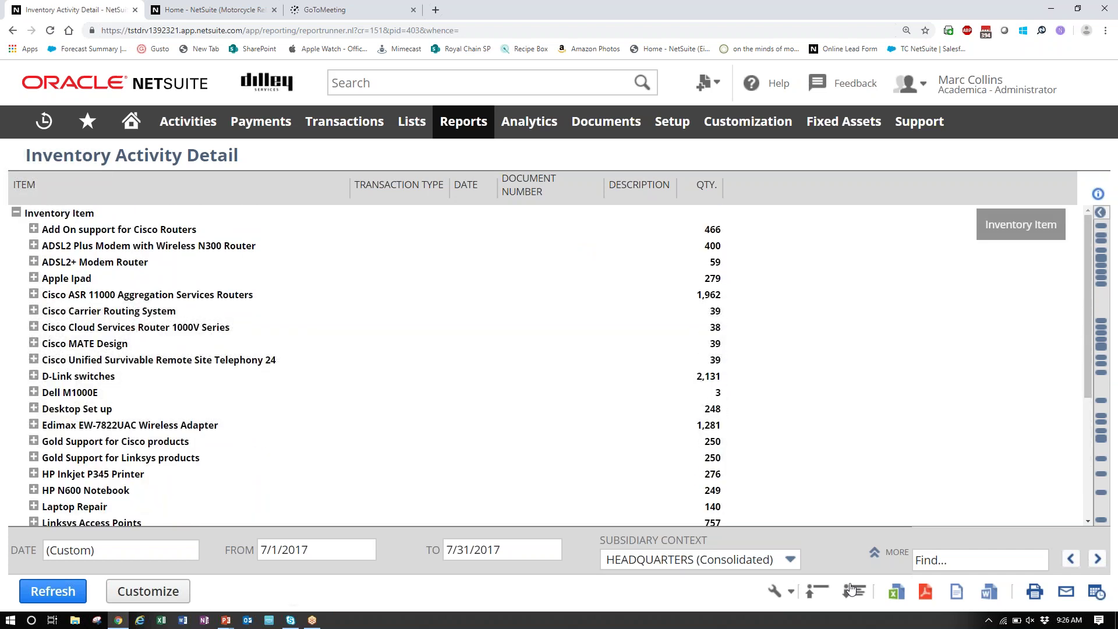
Expand the inventory activity report to transaction detail, review it through to the grand total, and mark the Review Inventory Activity task complete.
{"action": "left_click", "coordinate": [855, 593]}
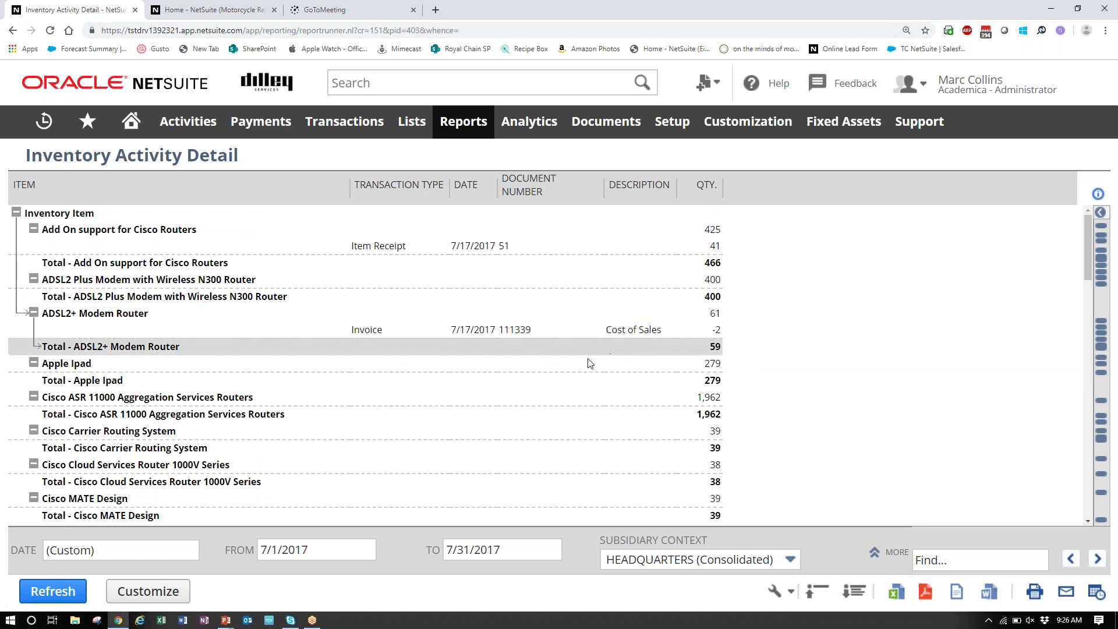
{"action": "scroll", "coordinate": [534, 355], "scroll_direction": "down", "scroll_amount": 3}
{"action": "scroll", "coordinate": [534, 355], "scroll_direction": "down", "scroll_amount": 15}
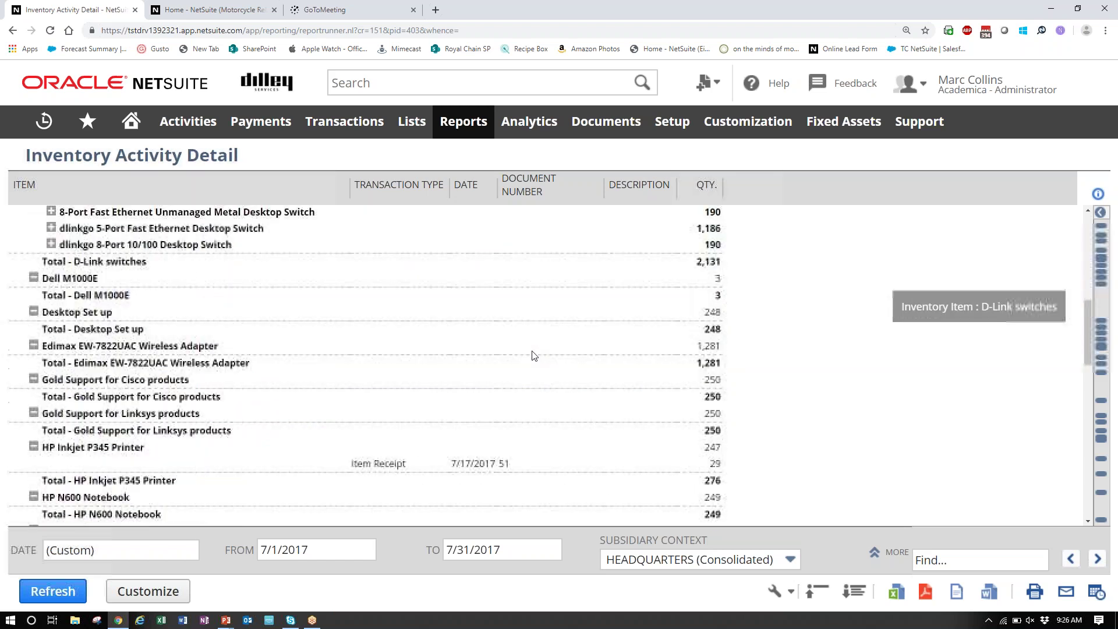
{"action": "scroll", "coordinate": [534, 355], "scroll_direction": "down", "scroll_amount": 3}
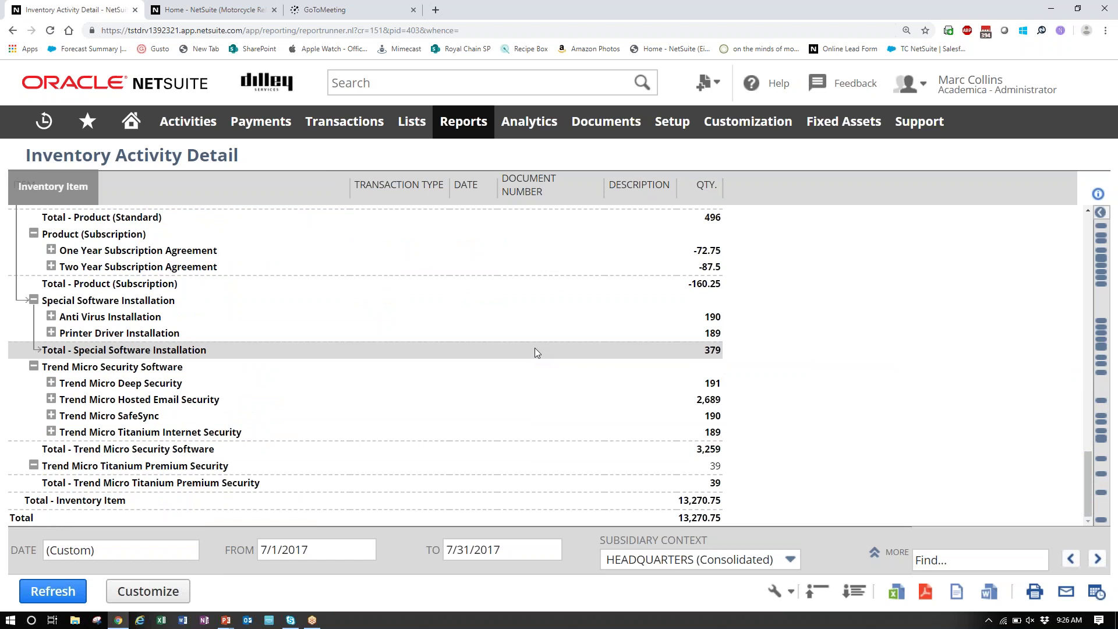
{"action": "scroll", "coordinate": [536, 351], "scroll_direction": "up", "scroll_amount": 20}
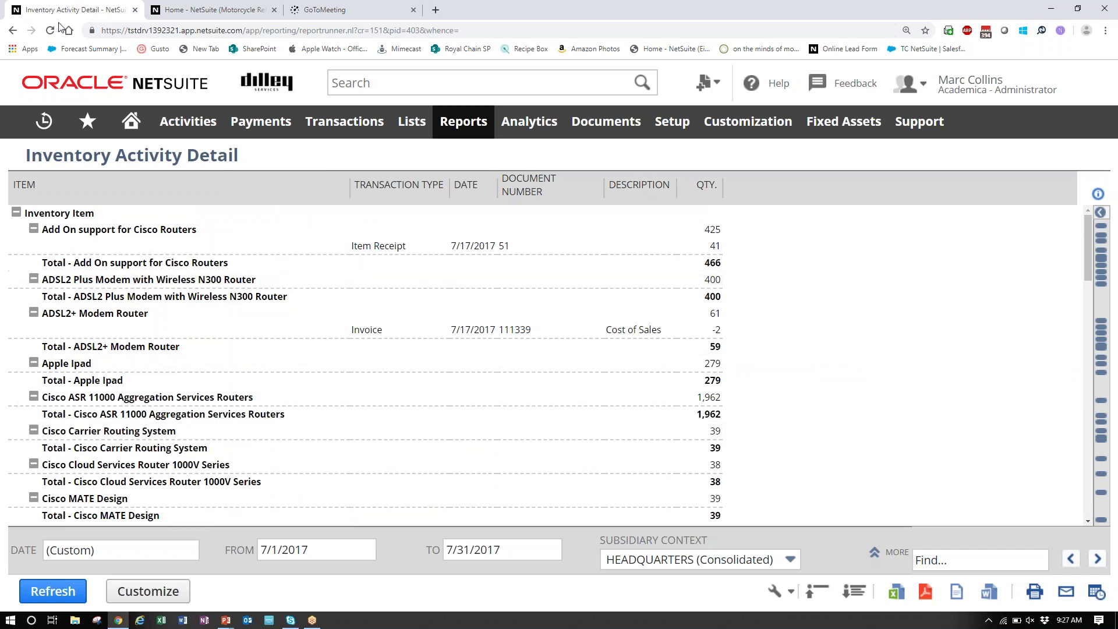
{"action": "left_click", "coordinate": [12, 34]}
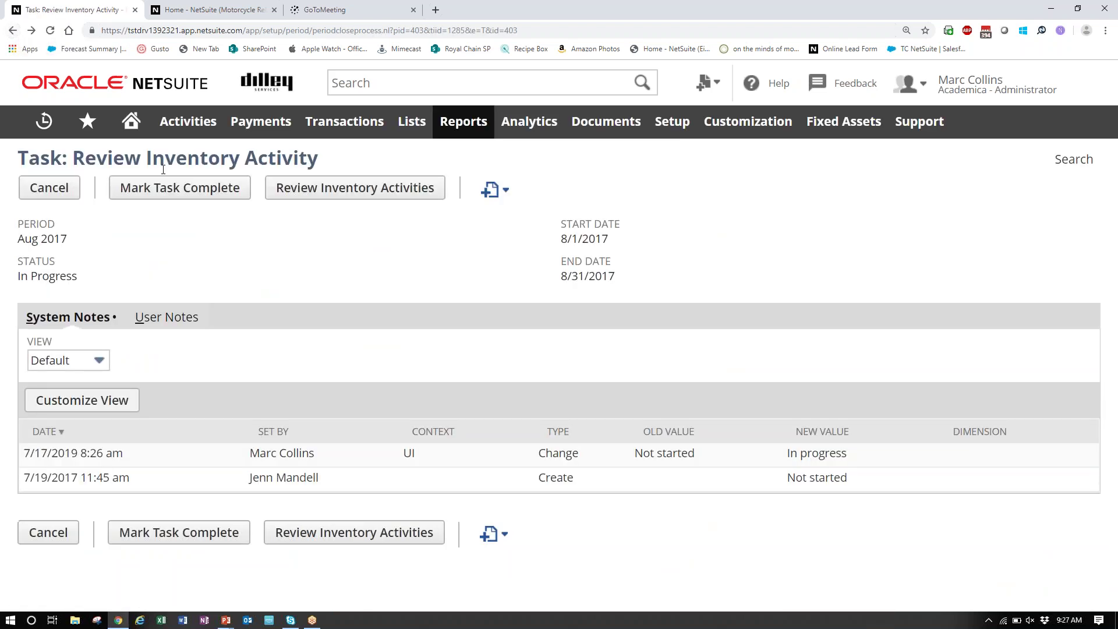
{"action": "left_click", "coordinate": [182, 193]}
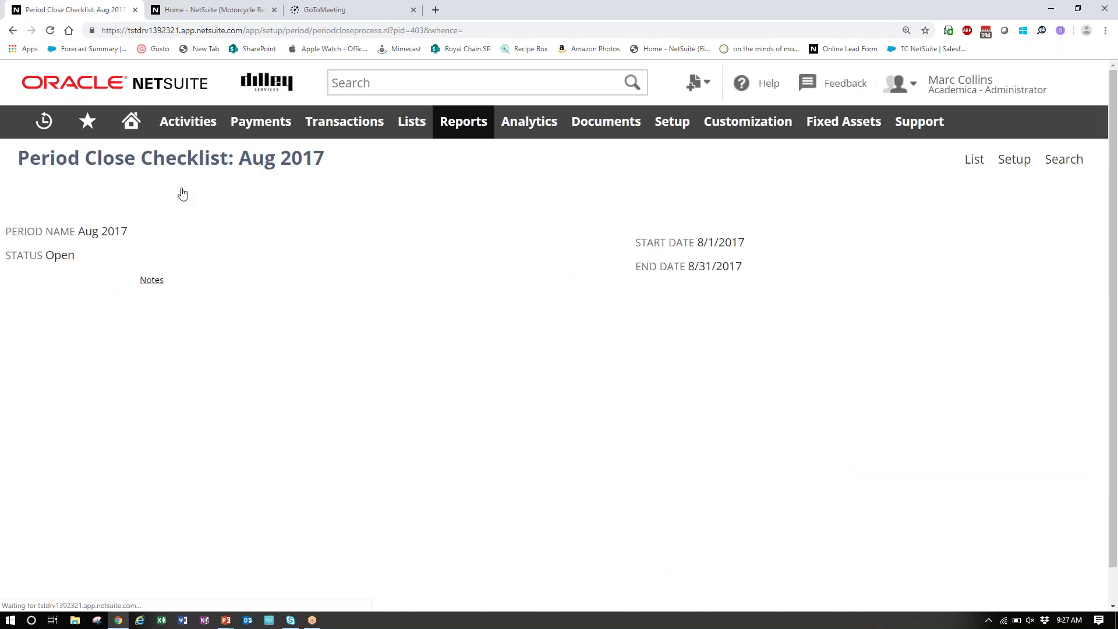
Check Aug 2017 for intercompany adjustments for expenses and time, and mark the Create Intercompany Adjustments task complete.
{"action": "scroll", "coordinate": [179, 415], "scroll_direction": "down", "scroll_amount": 1}
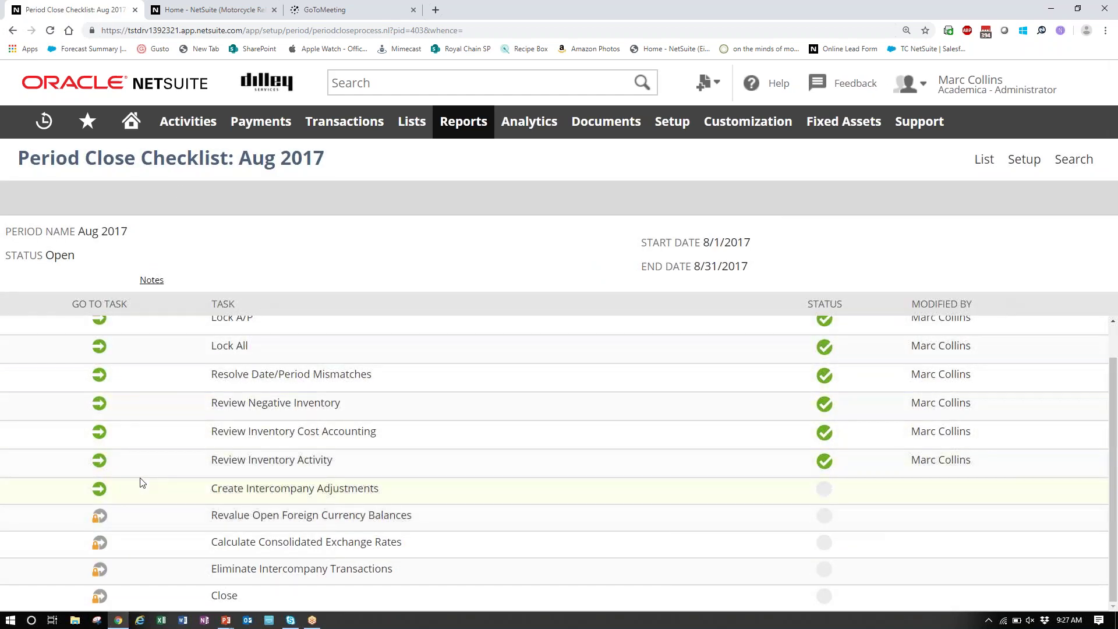
{"action": "left_click", "coordinate": [99, 490]}
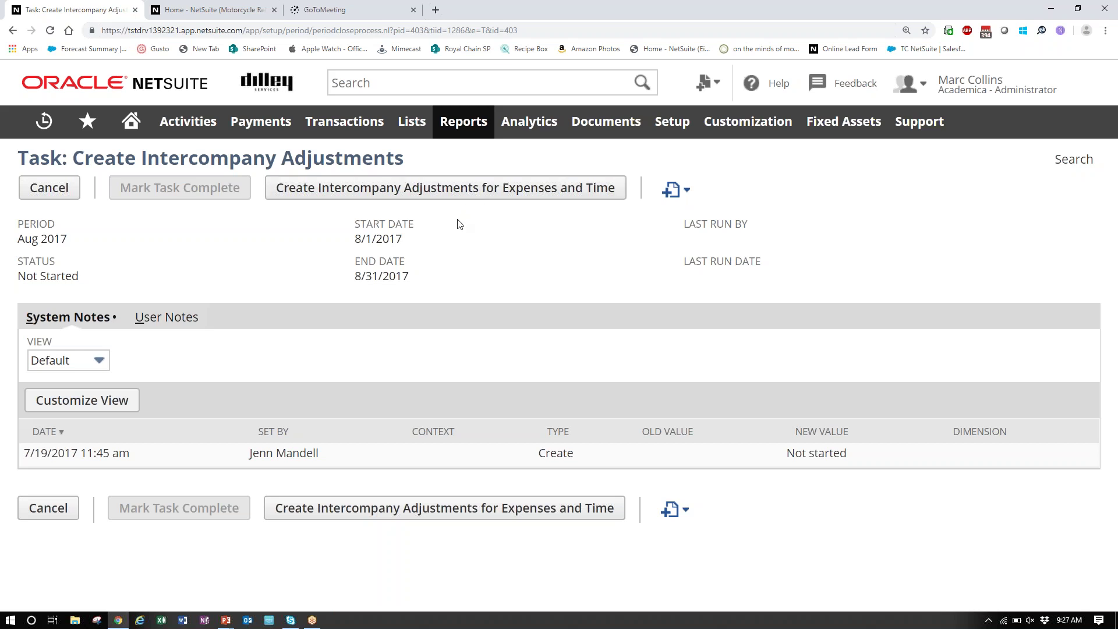
{"action": "left_click", "coordinate": [444, 192]}
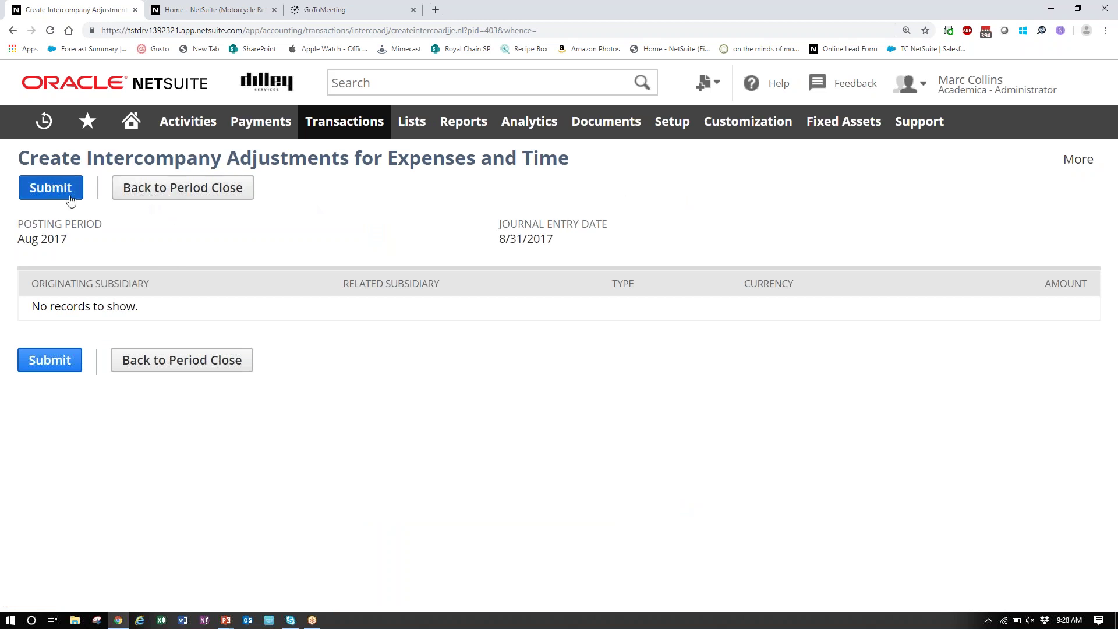
{"action": "left_click", "coordinate": [138, 192]}
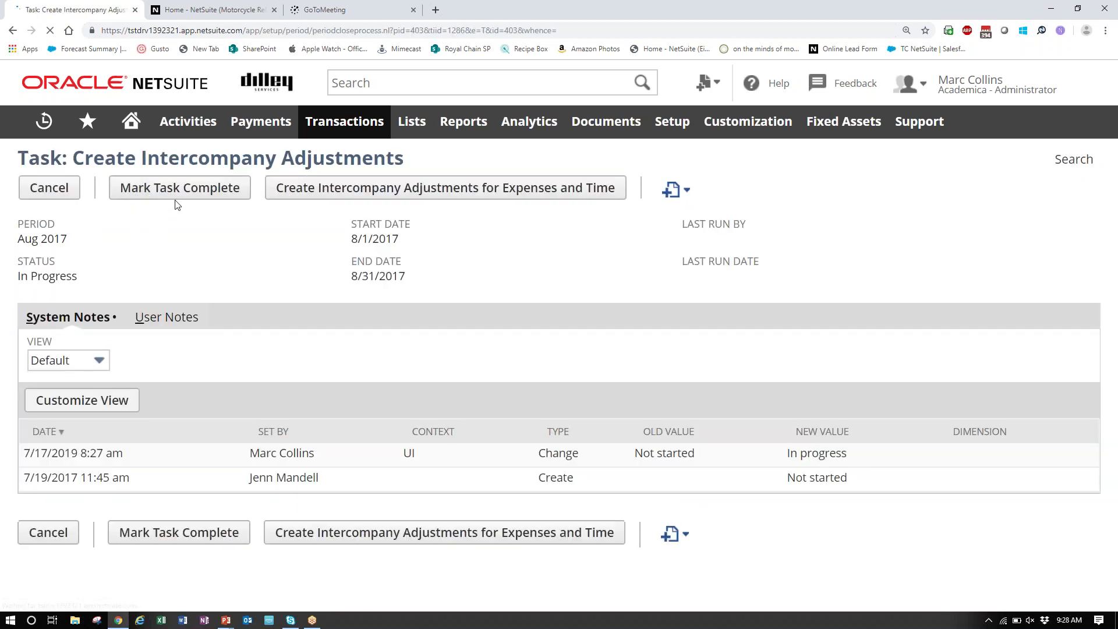
{"action": "left_click", "coordinate": [164, 187]}
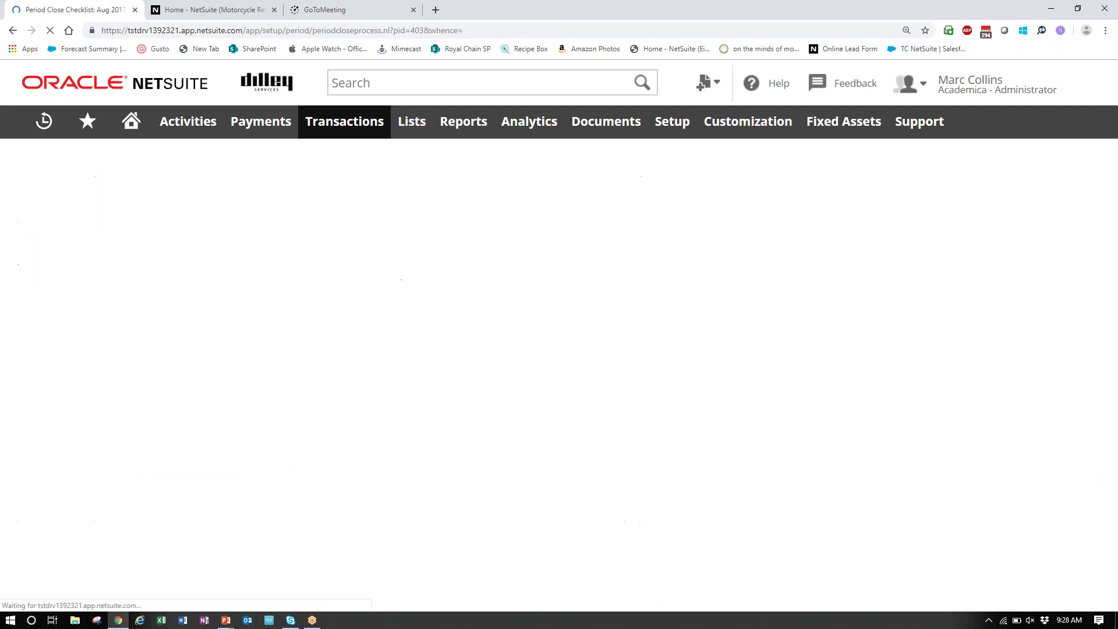
View the Aug 2017 month end currency revaluation setup without saving it, and mark the Revalue Open Foreign Currency Balances task complete.
{"action": "scroll", "coordinate": [356, 431], "scroll_direction": "down", "scroll_amount": 1}
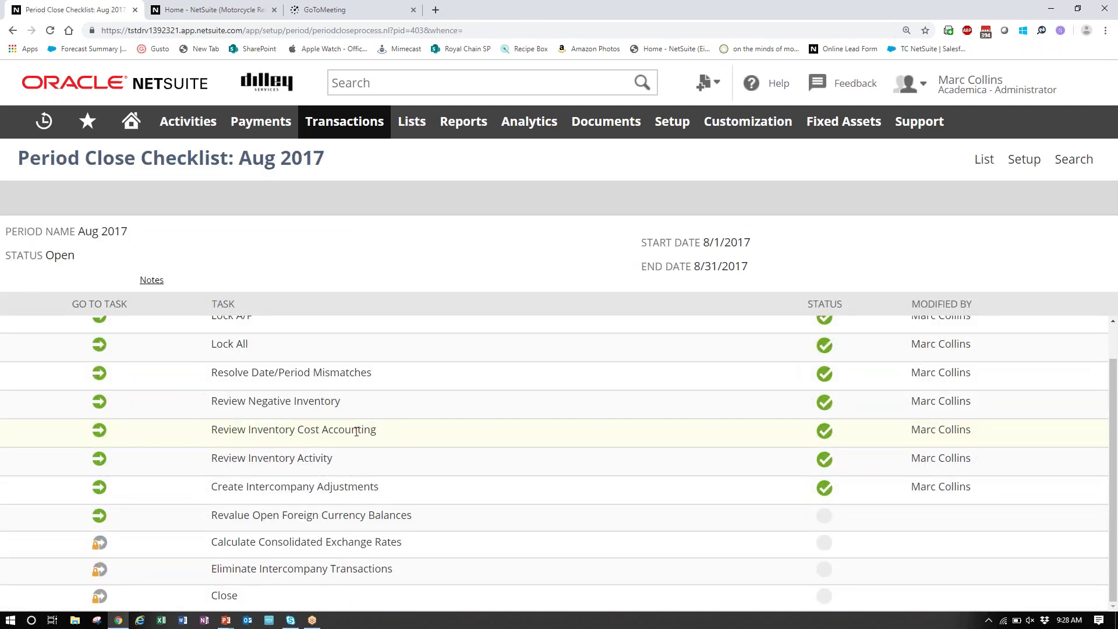
{"action": "left_click", "coordinate": [99, 520]}
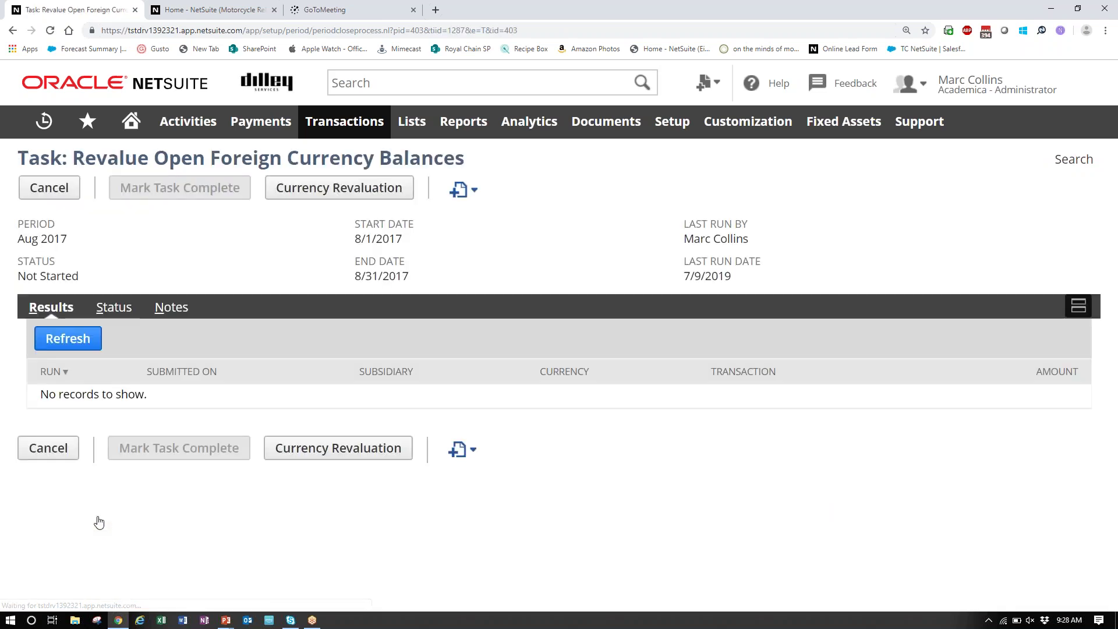
{"action": "left_click", "coordinate": [341, 194]}
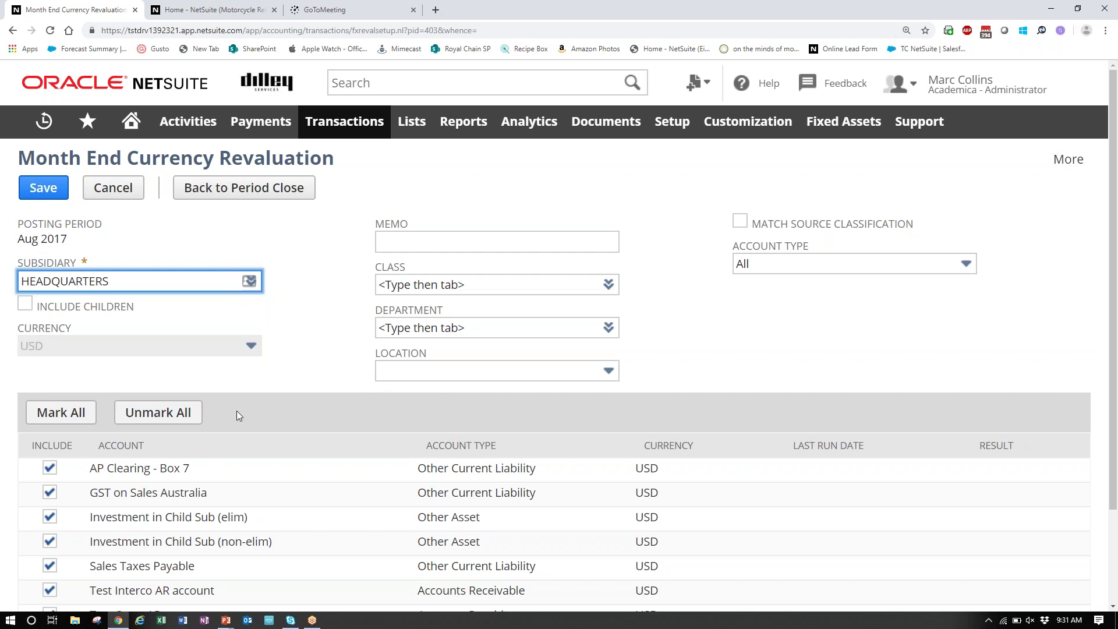
{"action": "left_click", "coordinate": [252, 189]}
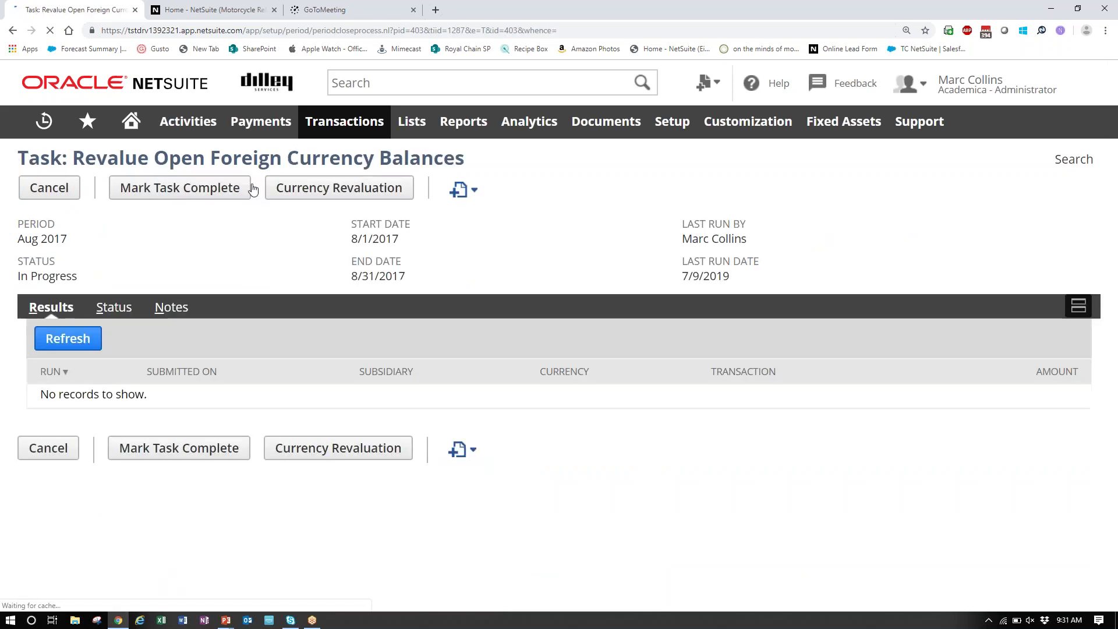
{"action": "left_click", "coordinate": [198, 189]}
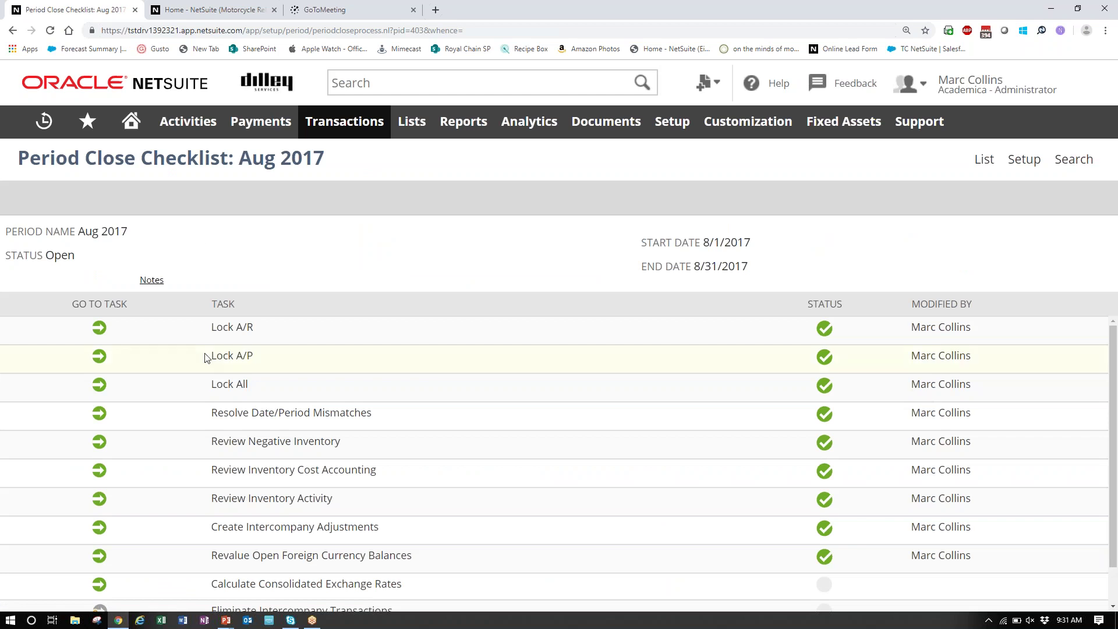
Calculate the Aug 2017 consolidated exchange rates for all subsidiaries and mark the Calculate Consolidated Exchange Rates task complete.
{"action": "scroll", "coordinate": [205, 358], "scroll_direction": "down", "scroll_amount": 1}
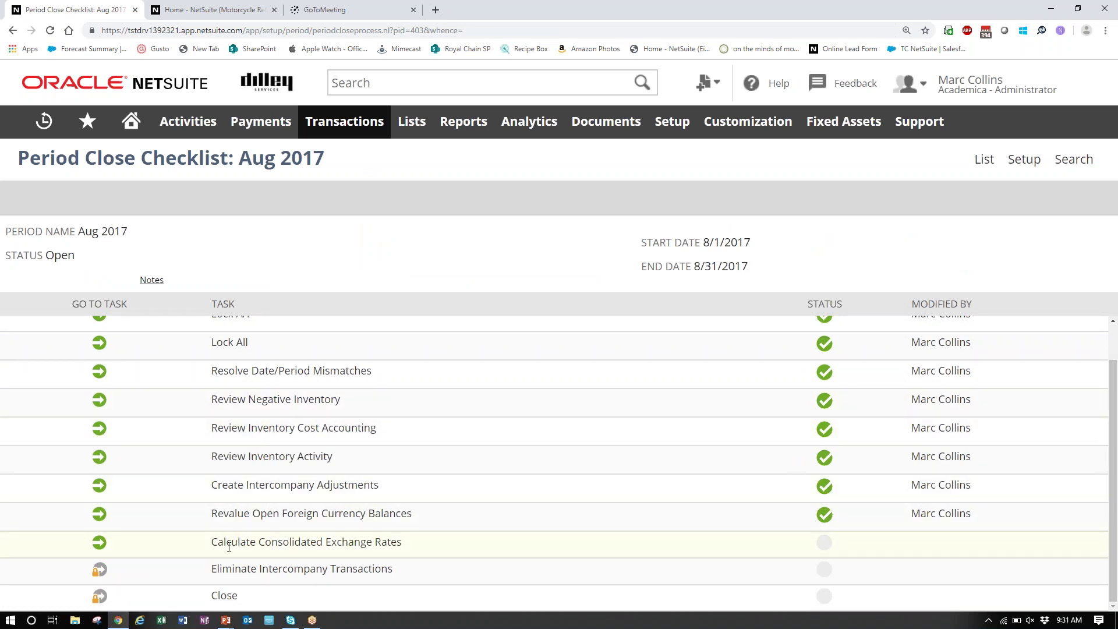
{"action": "left_click", "coordinate": [99, 543]}
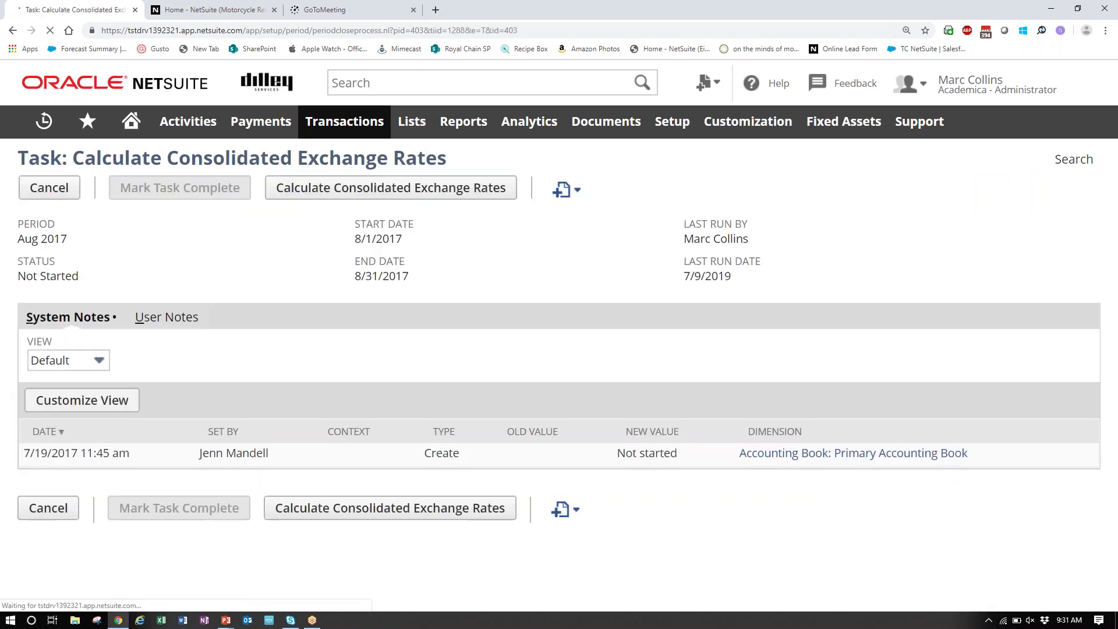
{"action": "left_click", "coordinate": [379, 188]}
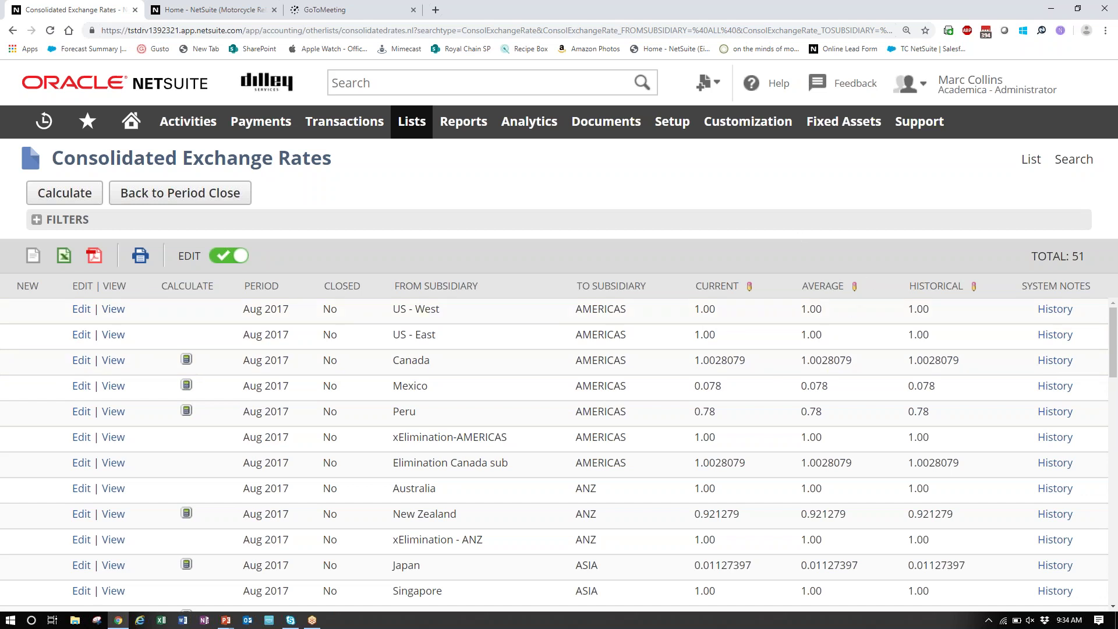
{"action": "left_click", "coordinate": [80, 195]}
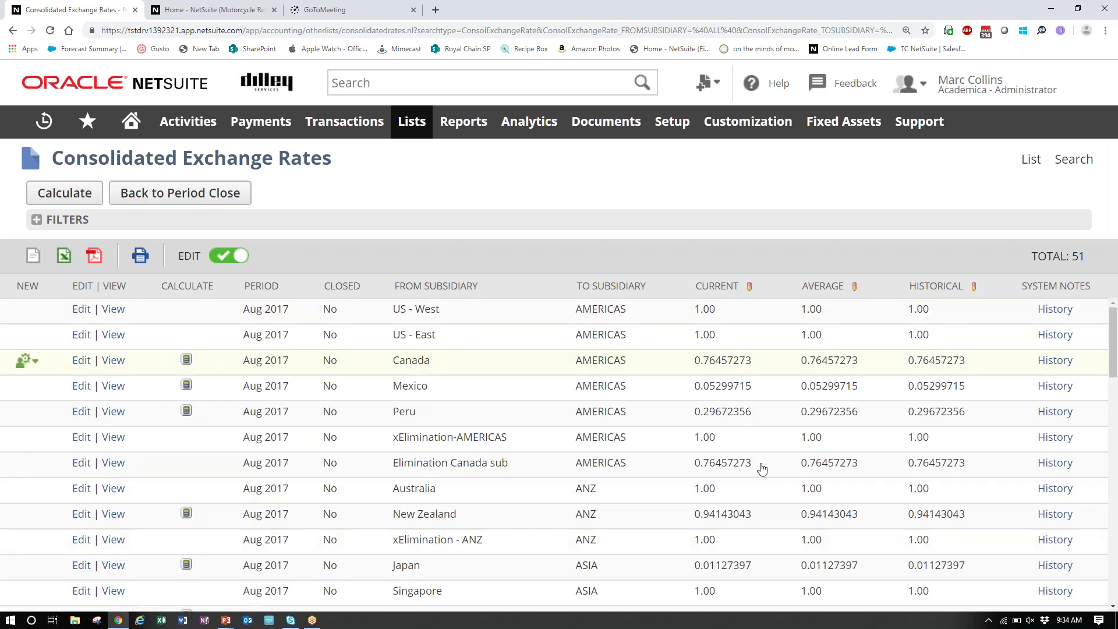
{"action": "left_click", "coordinate": [183, 194]}
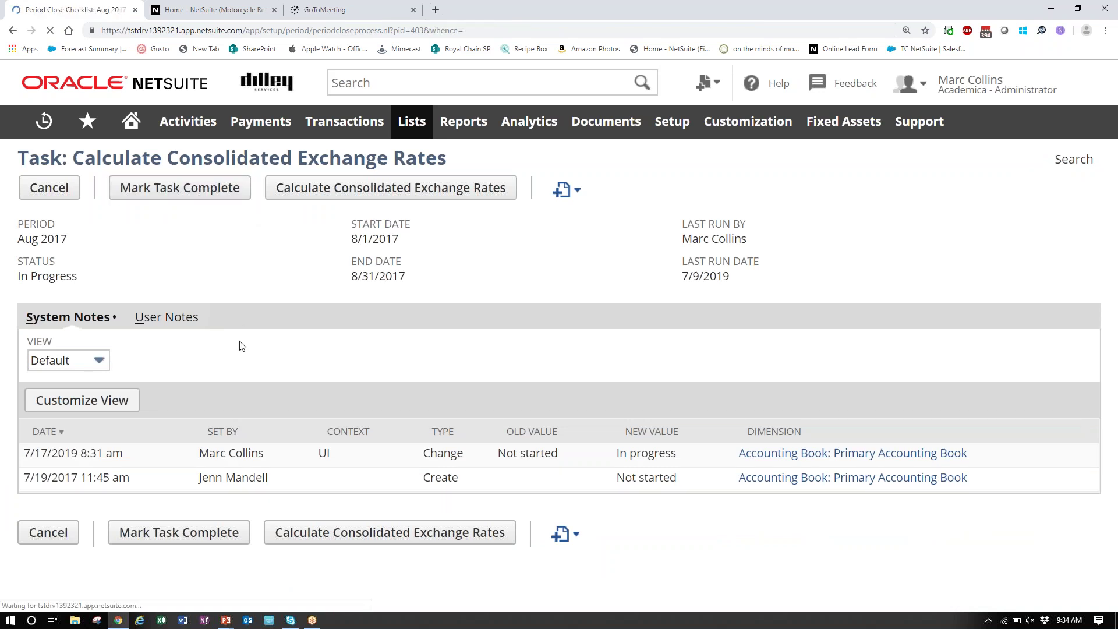
View the Aug 2017 intercompany eliminations form without saving it, and mark the Eliminate Intercompany Transactions task complete.
{"action": "scroll", "coordinate": [255, 389], "scroll_direction": "down", "scroll_amount": 1}
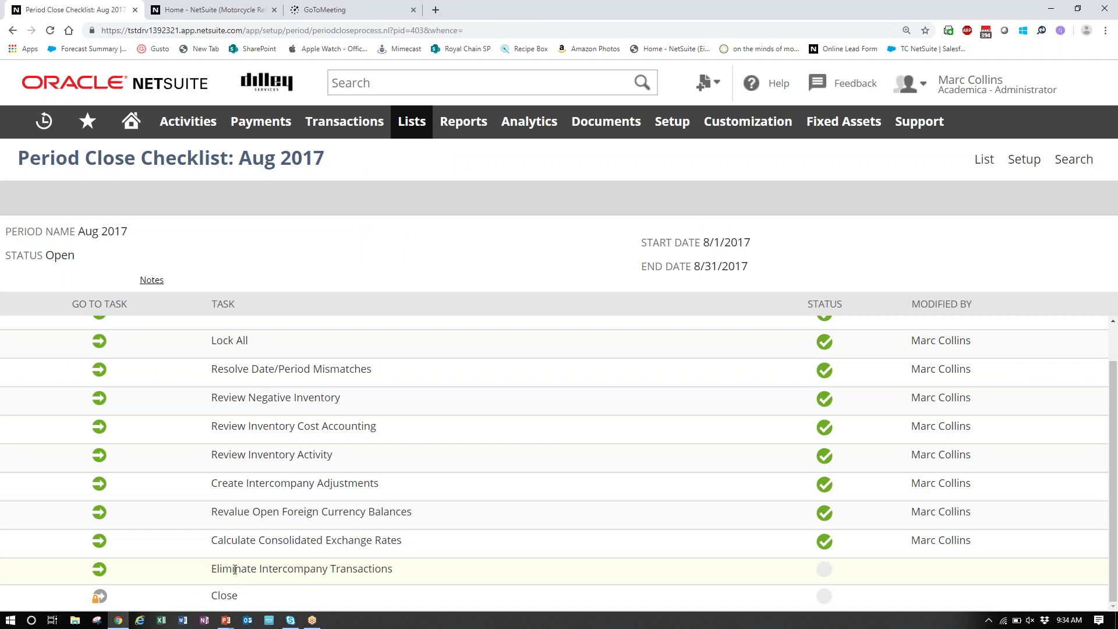
{"action": "left_click", "coordinate": [98, 572]}
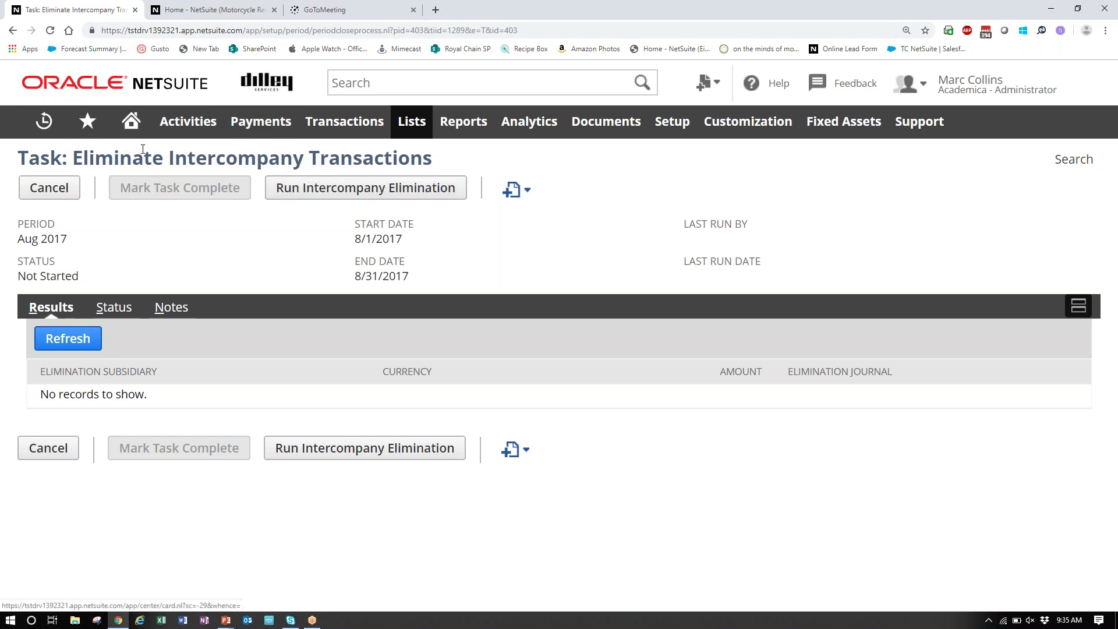
{"action": "left_click", "coordinate": [310, 188]}
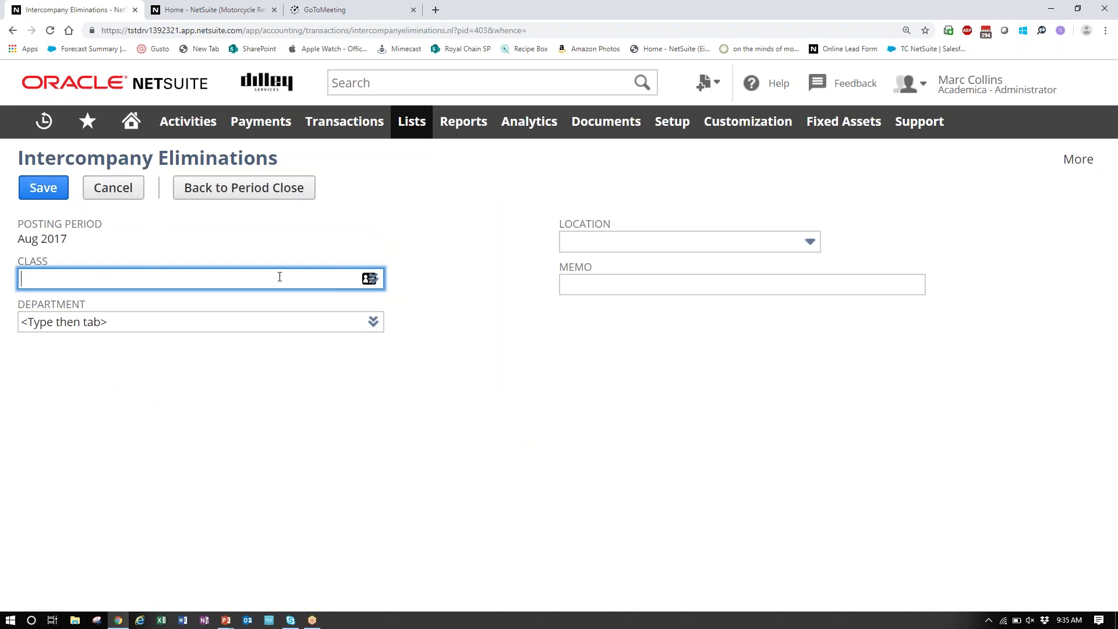
{"action": "left_click", "coordinate": [371, 282]}
{"action": "left_click", "coordinate": [177, 251]}
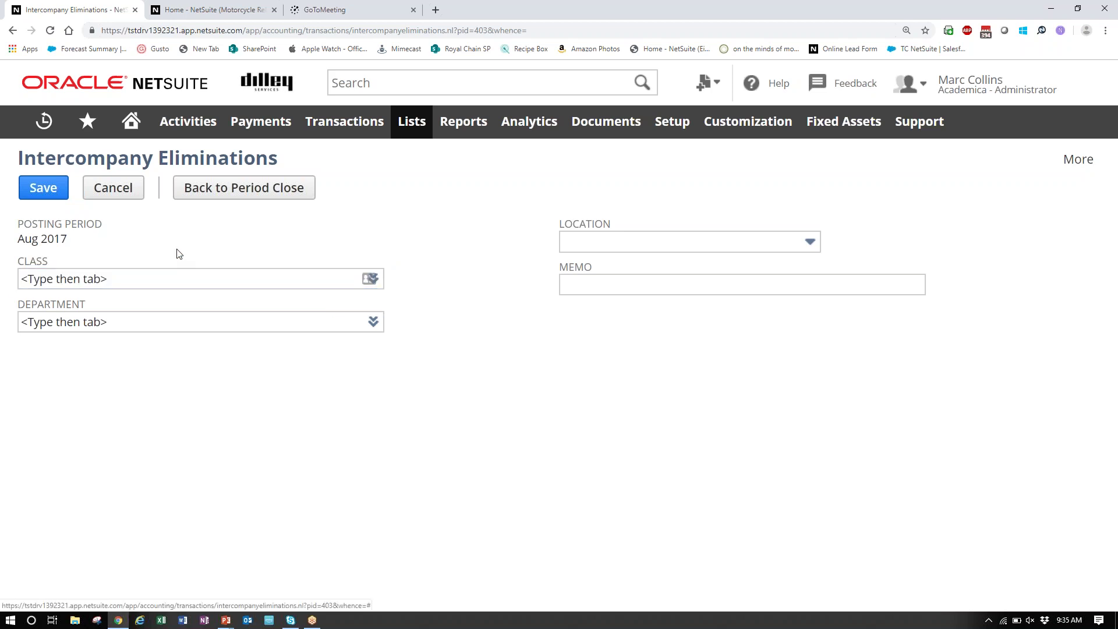
{"action": "left_click", "coordinate": [225, 189]}
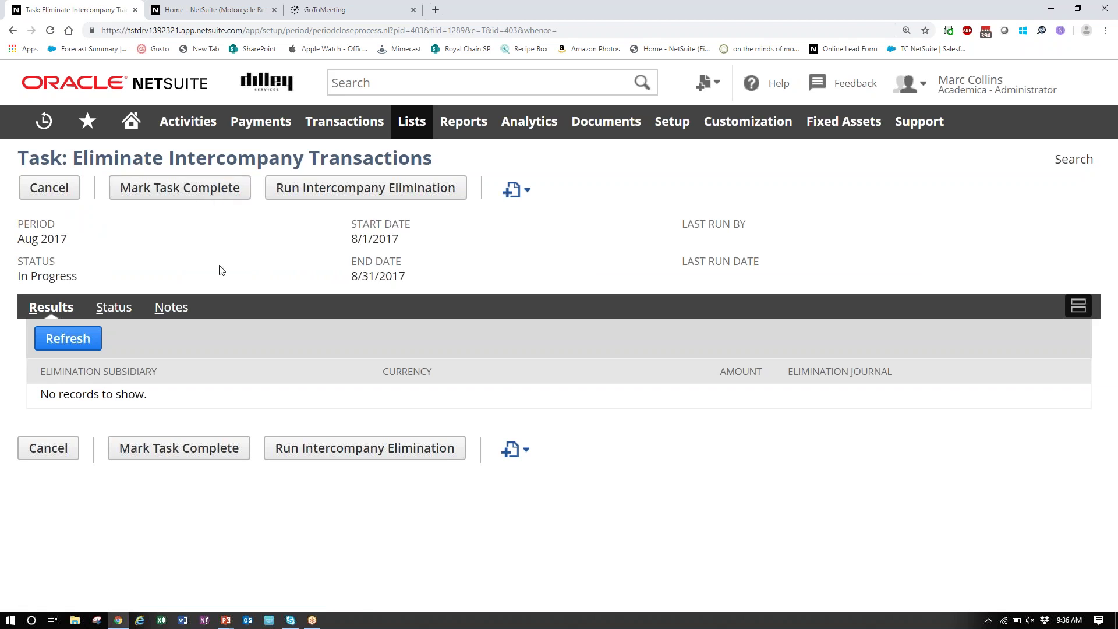
{"action": "left_click", "coordinate": [167, 458]}
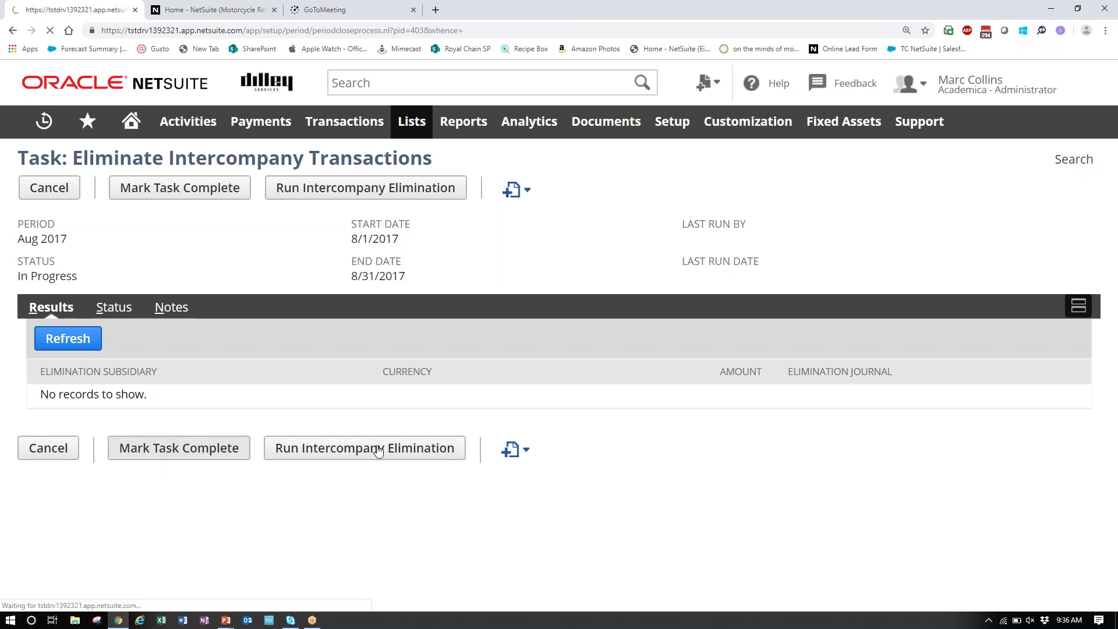
{"action": "scroll", "coordinate": [460, 428], "scroll_direction": "down", "scroll_amount": 1}
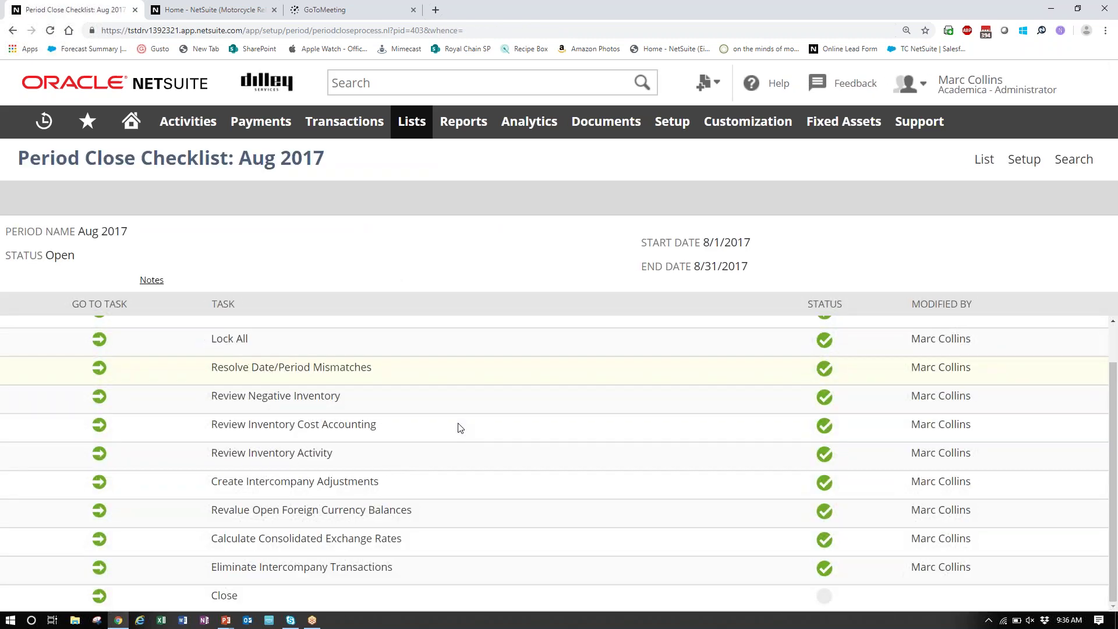
Close the Aug 2017 accounting period through the checklist's Close task and review the completed checklist.
{"action": "left_click", "coordinate": [100, 597]}
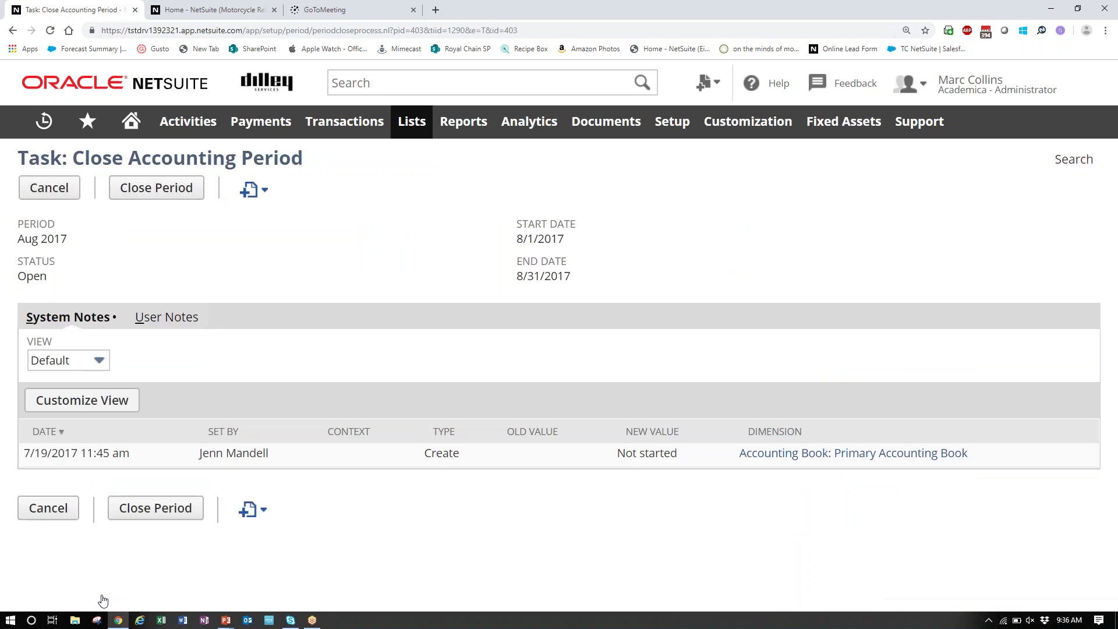
{"action": "left_click", "coordinate": [156, 192]}
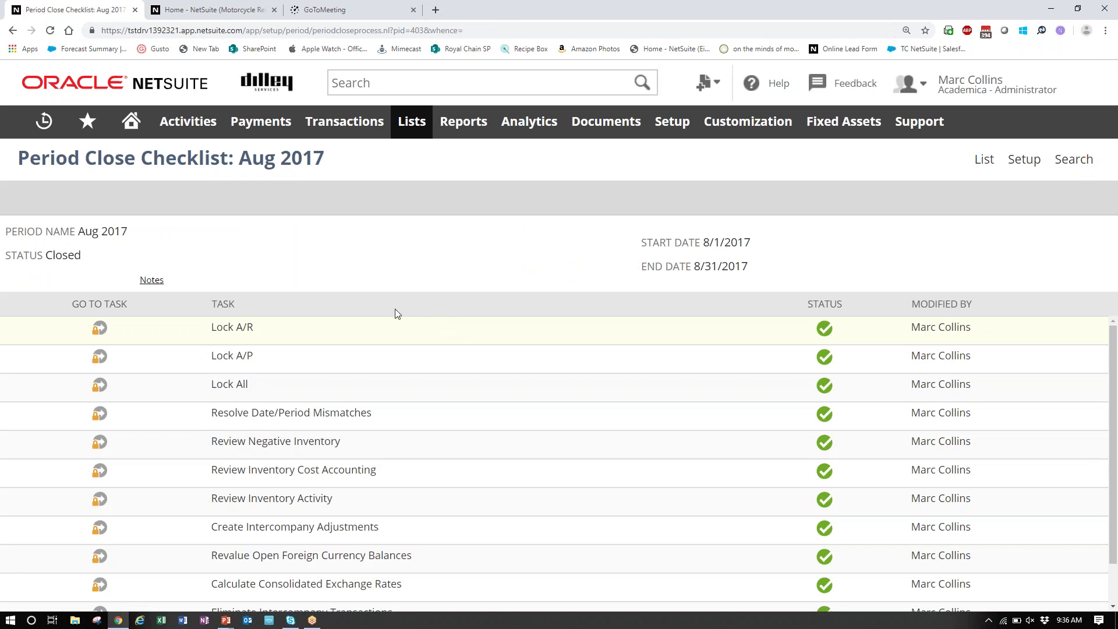
{"action": "scroll", "coordinate": [285, 349], "scroll_direction": "down", "scroll_amount": 2}
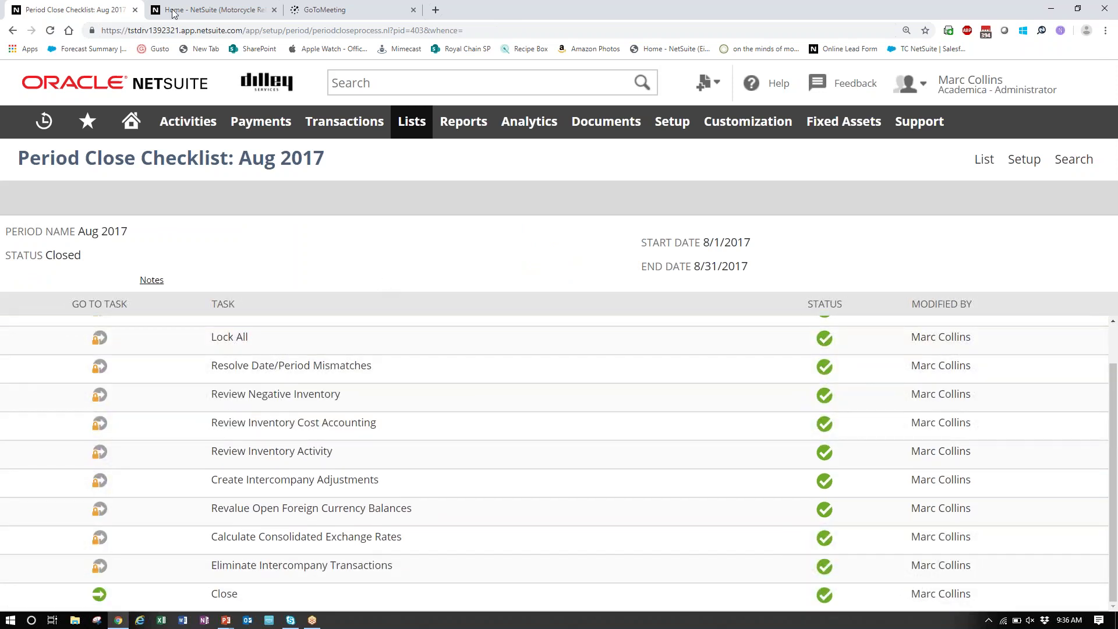
From the accounting periods list, edit the Mar 2017 period under FY 2017 to allow non-G/L changes and save it.
{"action": "left_click", "coordinate": [985, 164]}
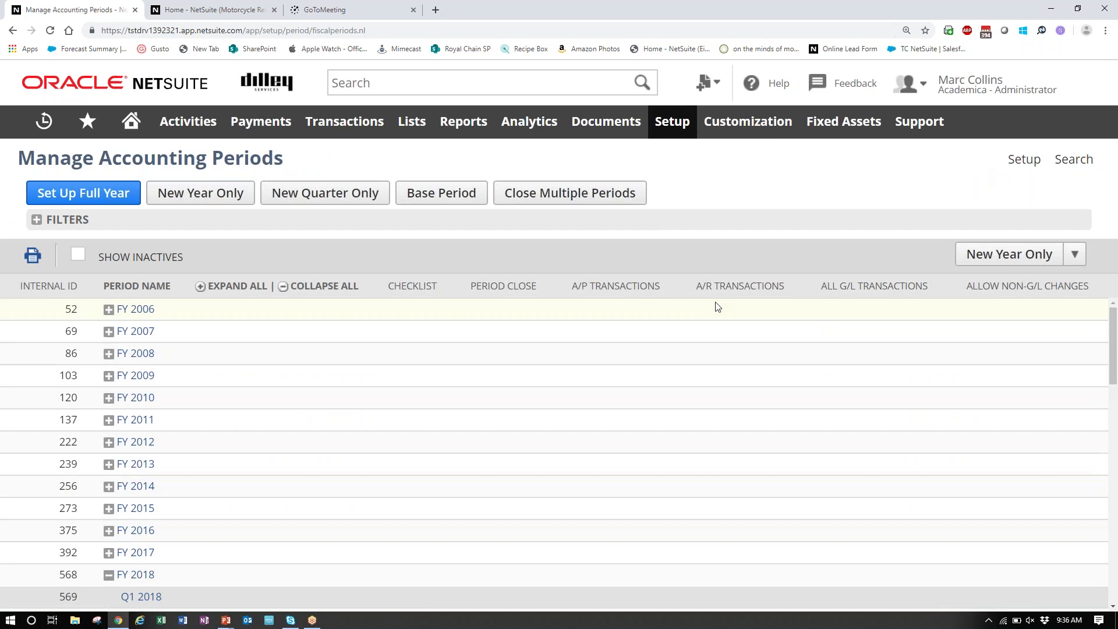
{"action": "scroll", "coordinate": [707, 309], "scroll_direction": "down", "scroll_amount": 2}
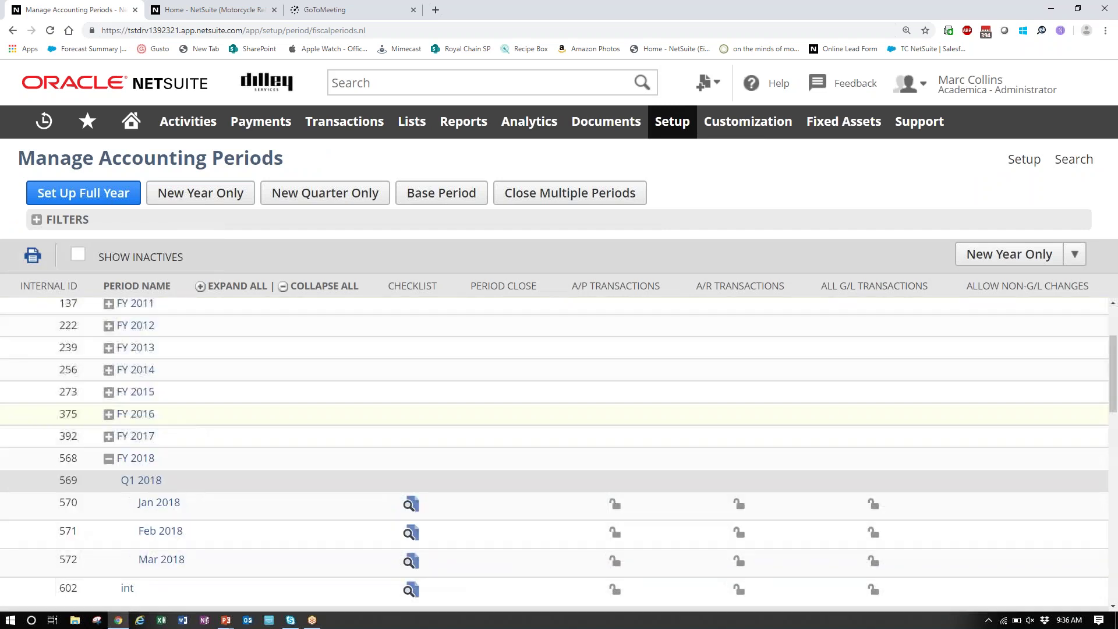
{"action": "left_click", "coordinate": [108, 437]}
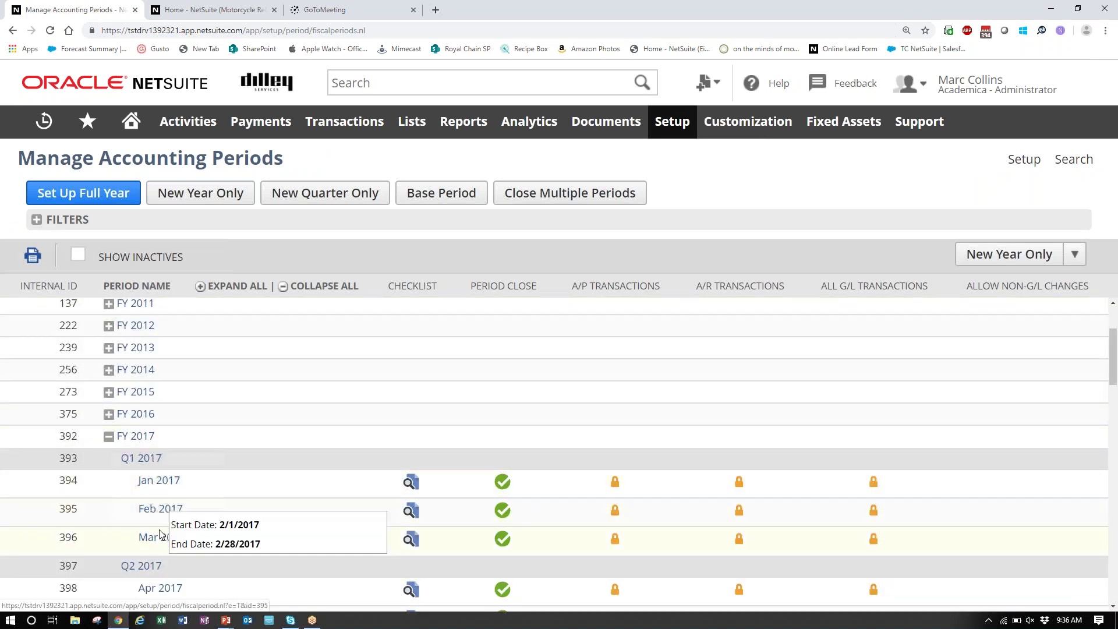
{"action": "scroll", "coordinate": [149, 513], "scroll_direction": "down", "scroll_amount": 2}
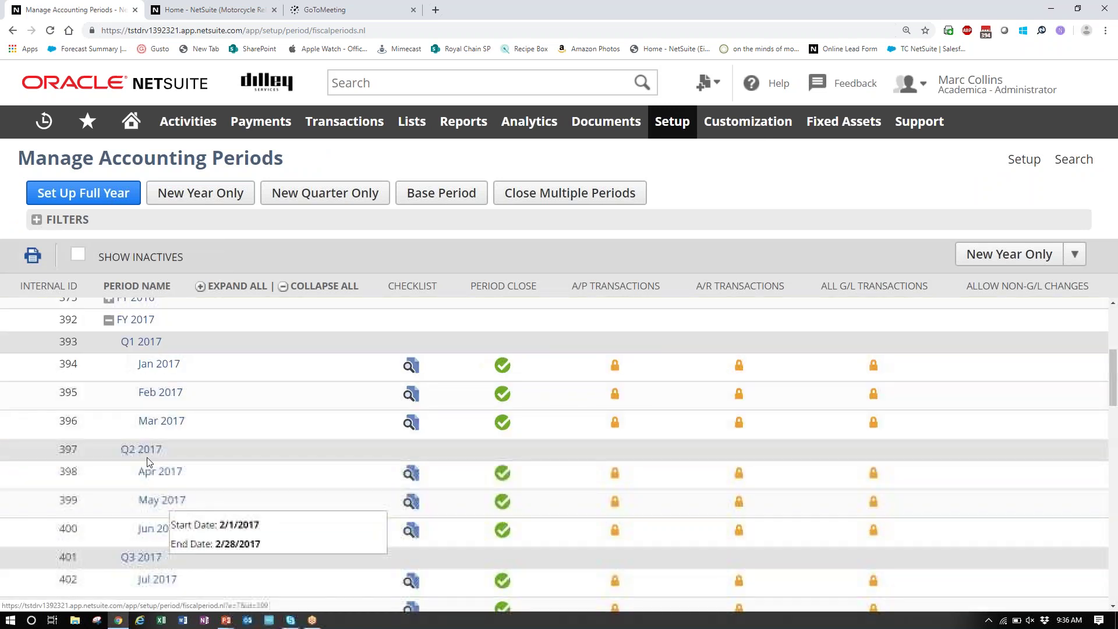
{"action": "left_click", "coordinate": [148, 425]}
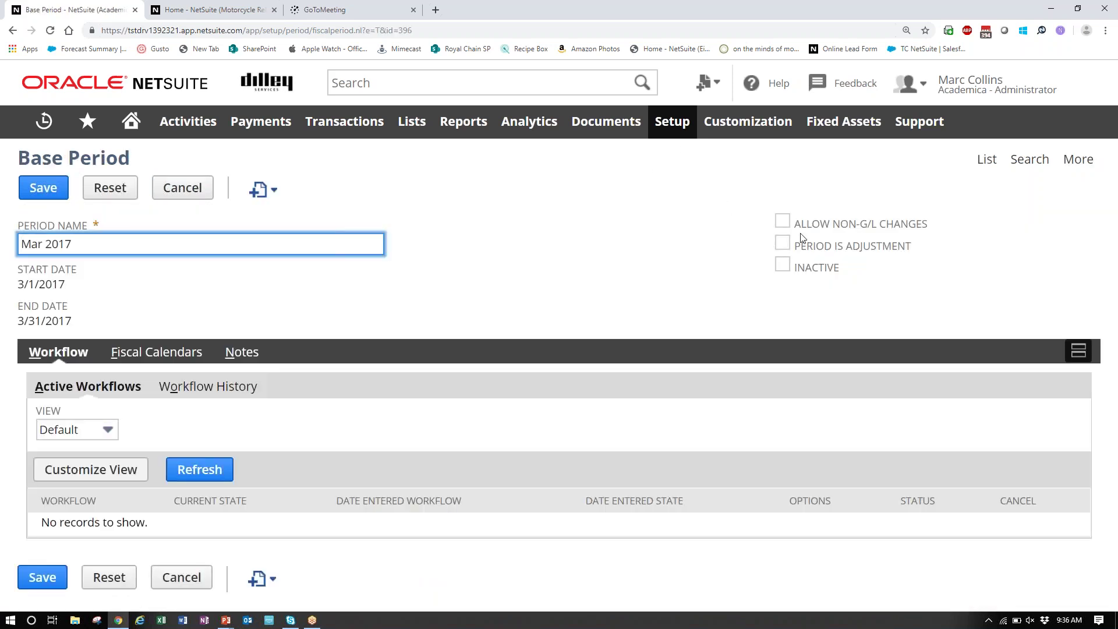
{"action": "left_click", "coordinate": [856, 224]}
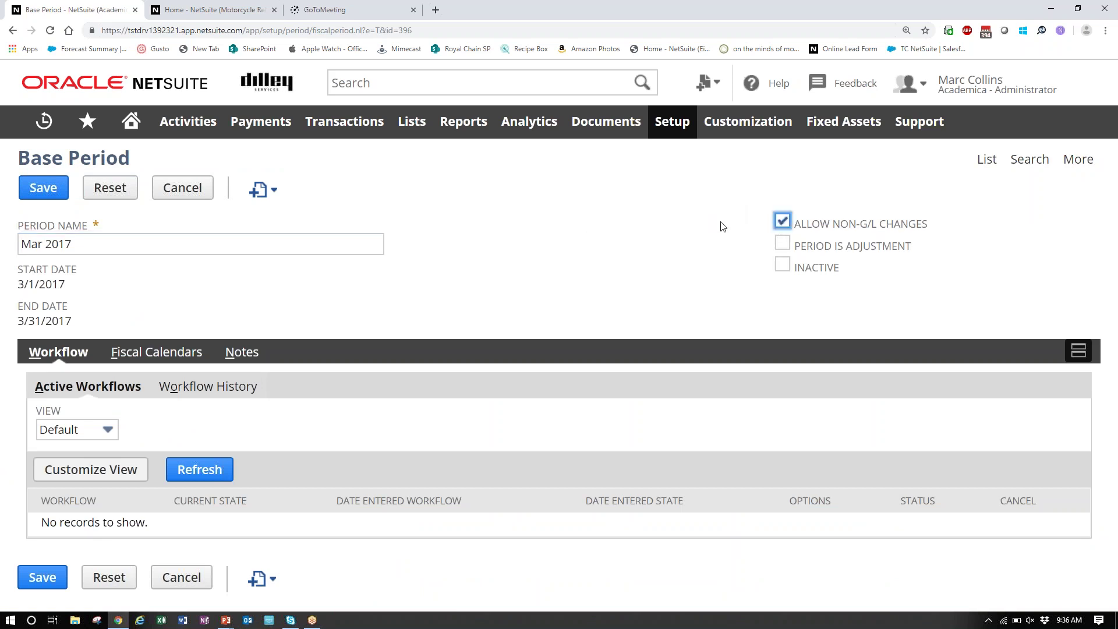
{"action": "left_click", "coordinate": [43, 187]}
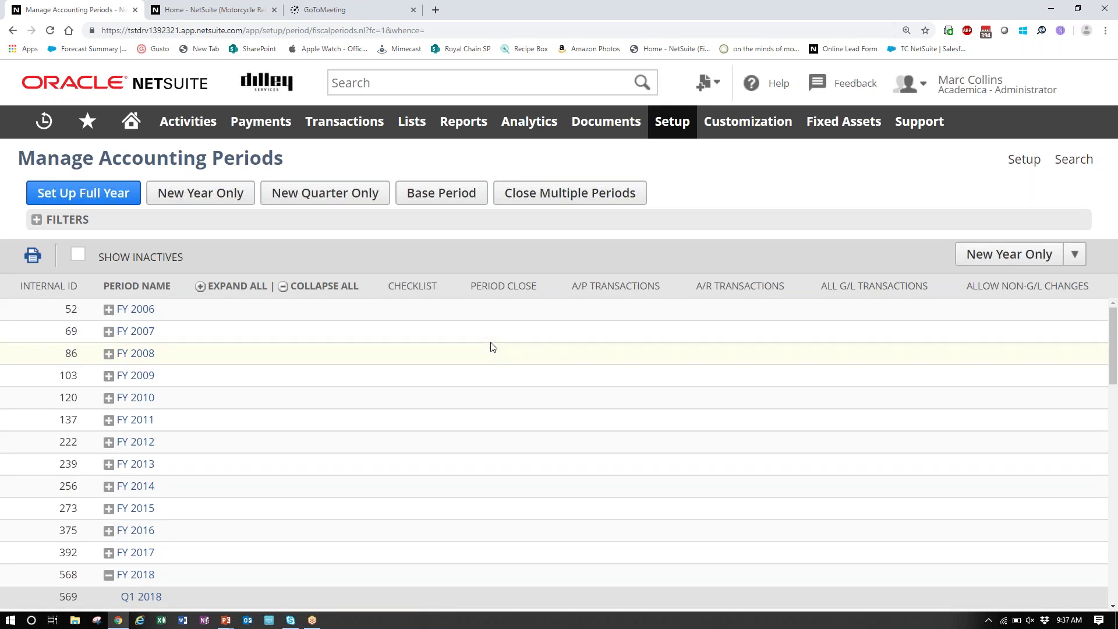
{"action": "scroll", "coordinate": [492, 347], "scroll_direction": "down", "scroll_amount": 2}
{"action": "scroll", "coordinate": [492, 347], "scroll_direction": "up", "scroll_amount": 3}
{"action": "key", "text": "alt+Tab"}
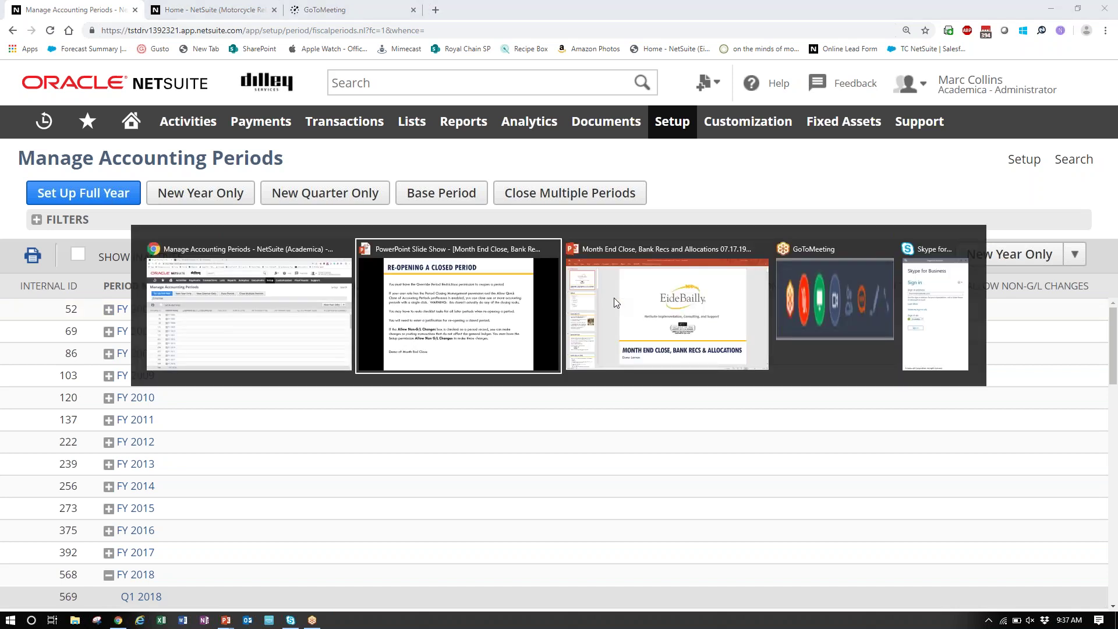
{"action": "key", "text": "alt+Tab"}
{"action": "key", "text": "alt+Tab"}
{"action": "key", "text": "alt+Tab"}
{"action": "key", "text": "alt+Tab"}
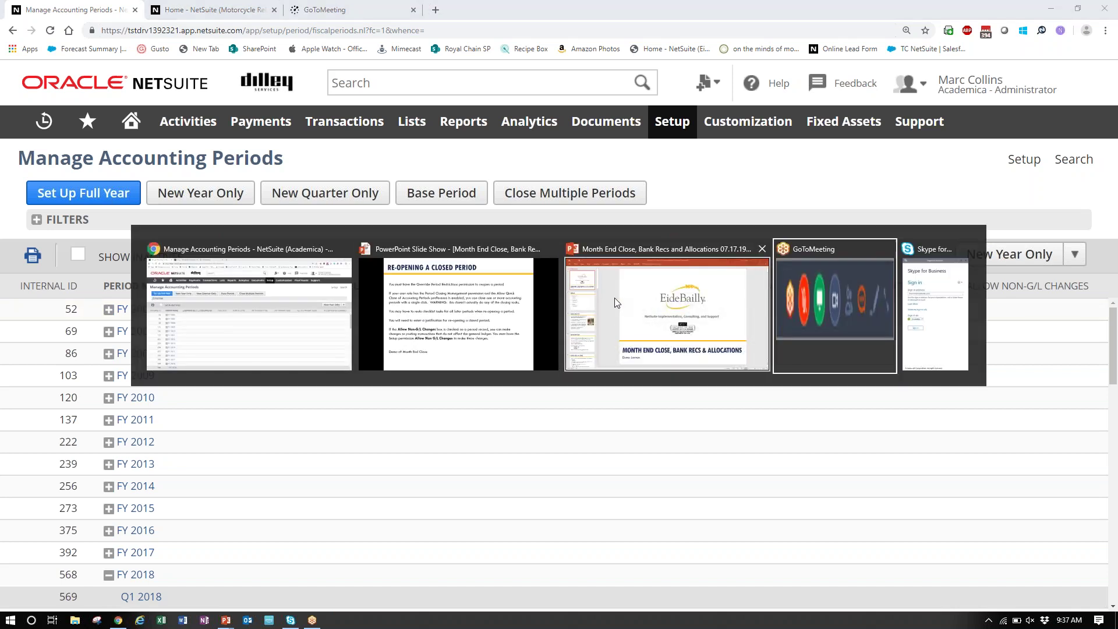
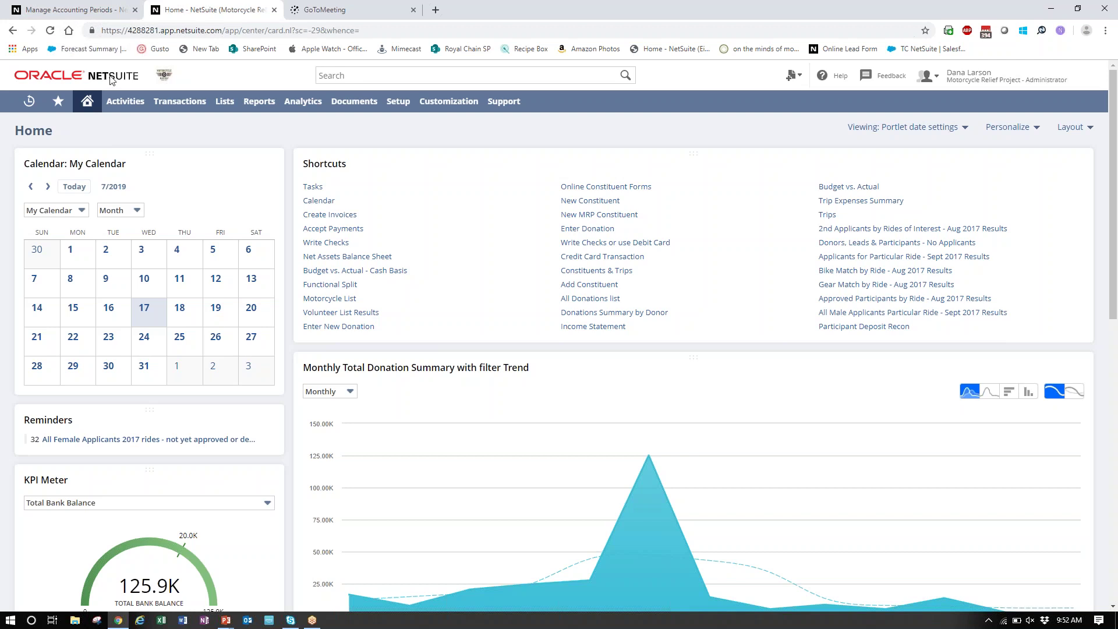
Open the Reconcile Credit Card Statement page in the Motorcycle Relief Project account, list the selectable accounts, and enlarge the page.
{"action": "mouse_move", "coordinate": [146, 114]}
{"action": "mouse_move", "coordinate": [180, 101]}
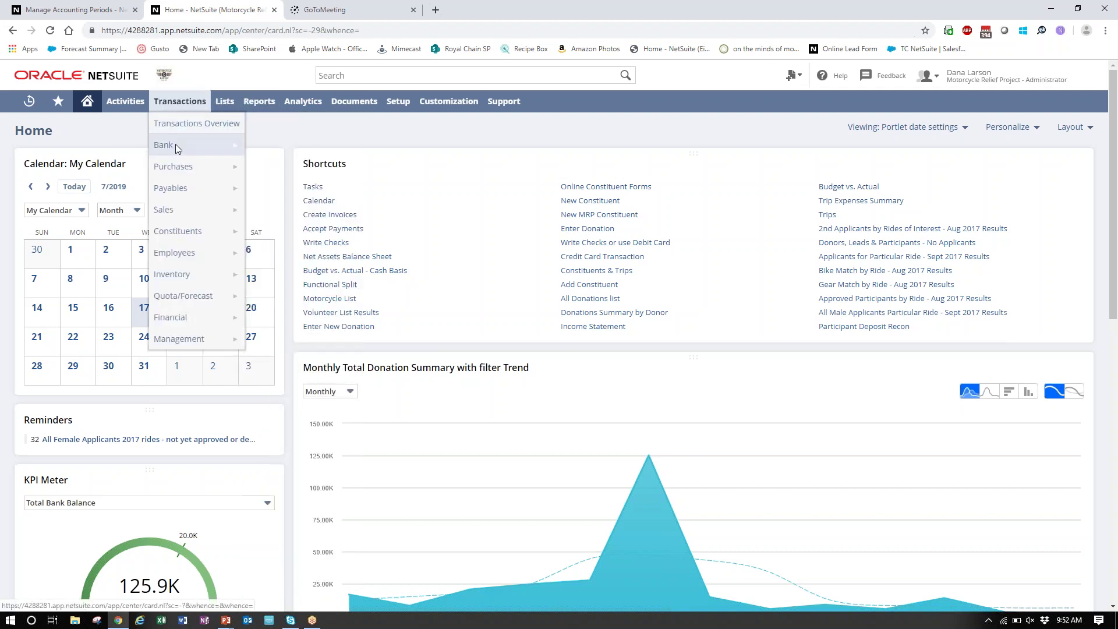
{"action": "mouse_move", "coordinate": [176, 145]}
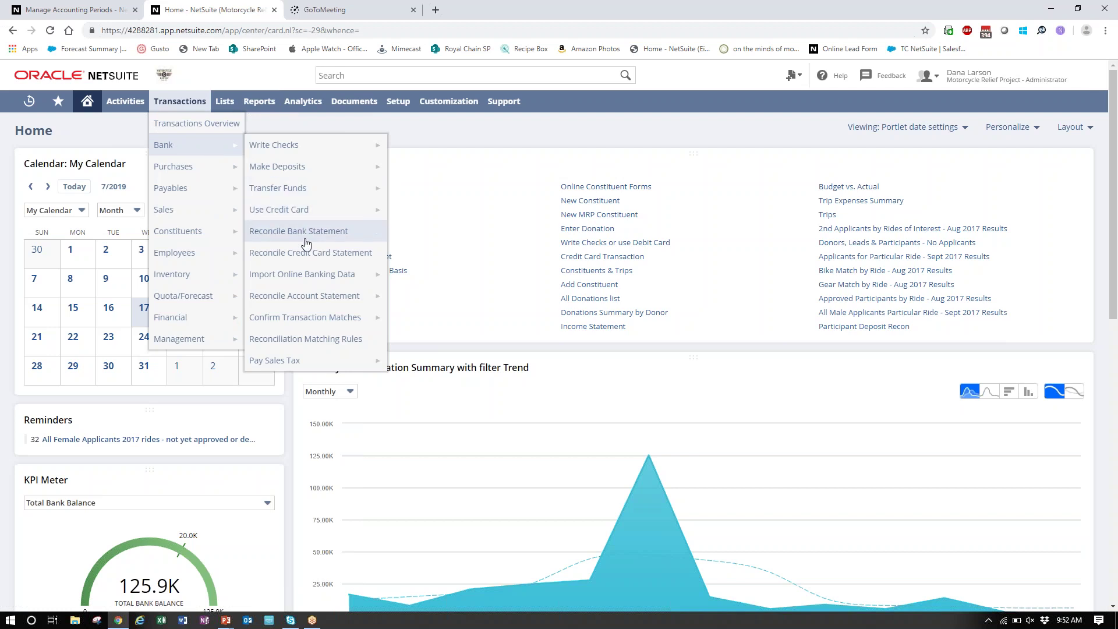
{"action": "left_click", "coordinate": [307, 260]}
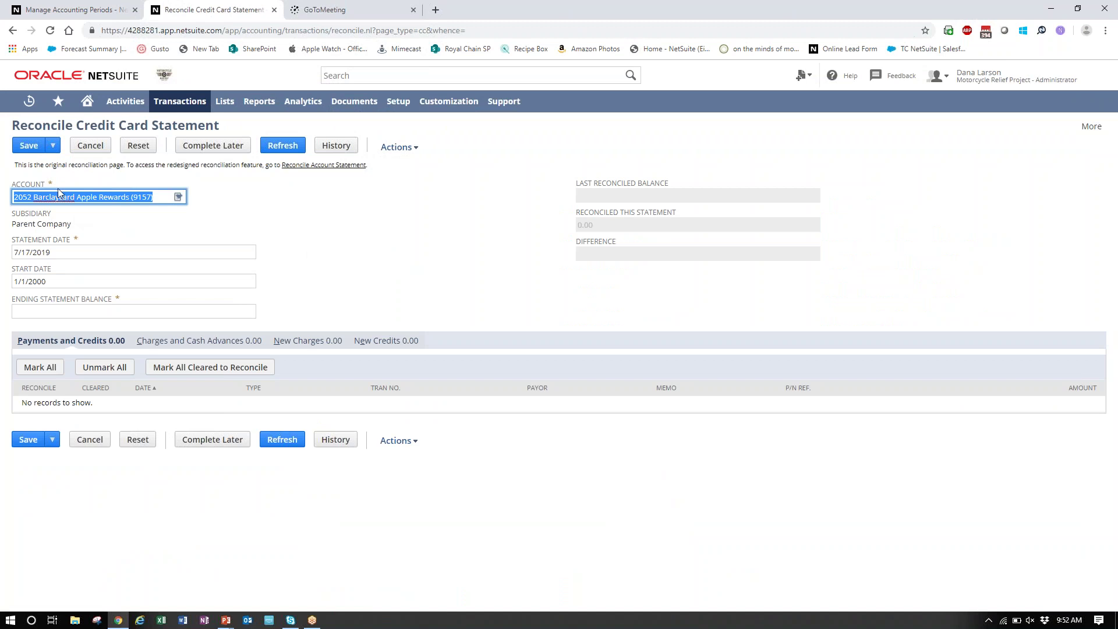
{"action": "left_click", "coordinate": [179, 200]}
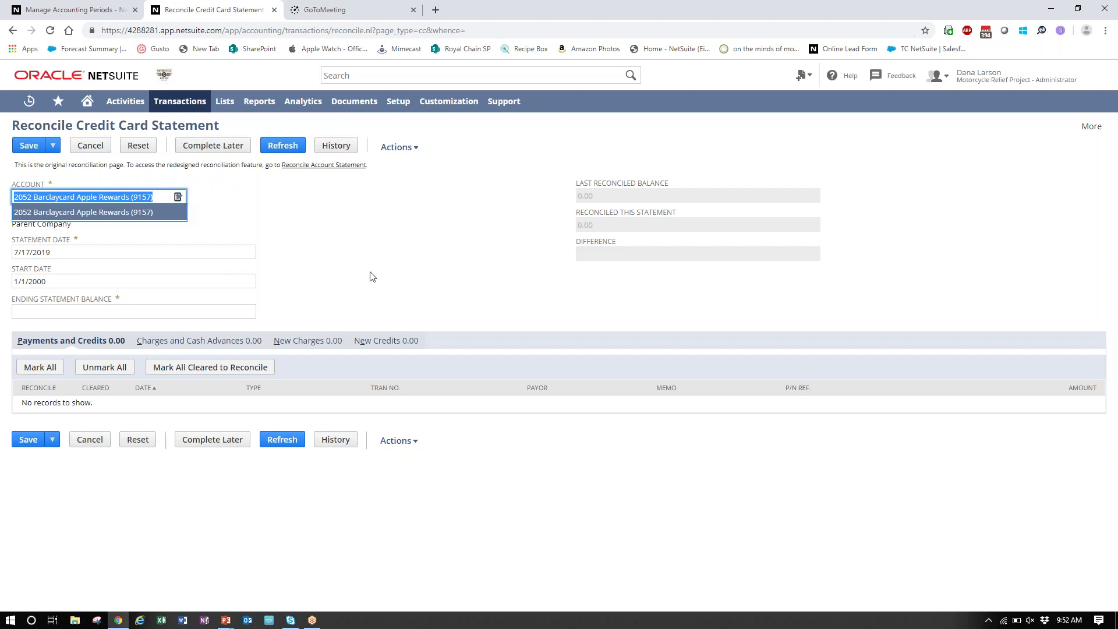
{"action": "key", "text": "ctrl+plus"}
{"action": "key", "text": "ctrl+plus"}
{"action": "key", "text": "ctrl+plus"}
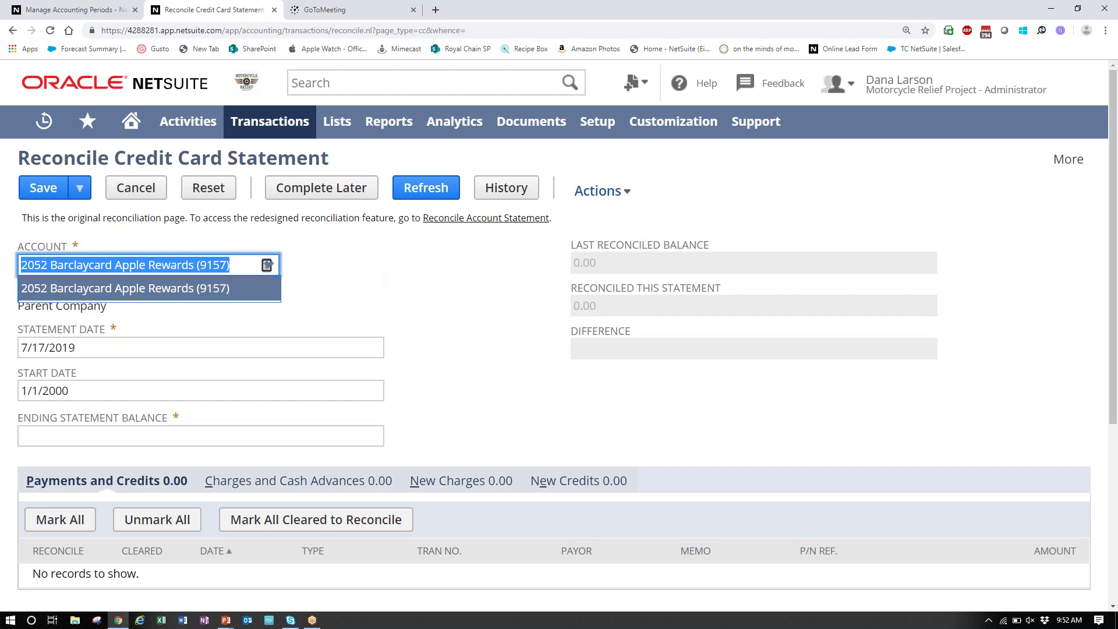
Reopen the credit card statement reconciliation without saving, and open the Reconciliation History of the Barclaycard Apple Rewards account.
{"action": "mouse_move", "coordinate": [262, 124]}
{"action": "mouse_move", "coordinate": [284, 204]}
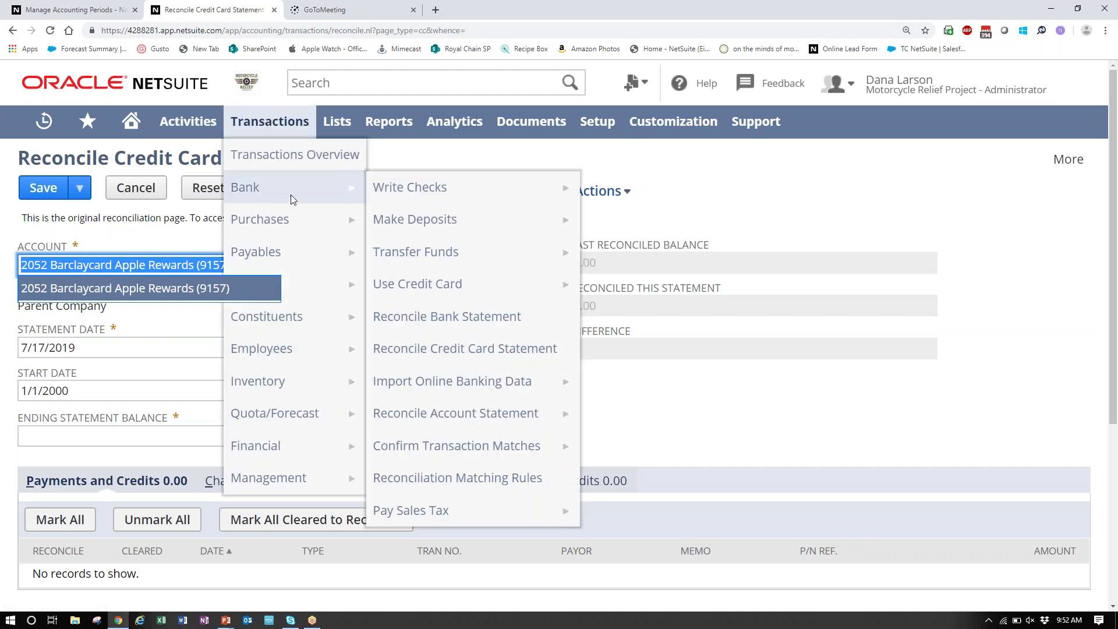
{"action": "left_click", "coordinate": [417, 348]}
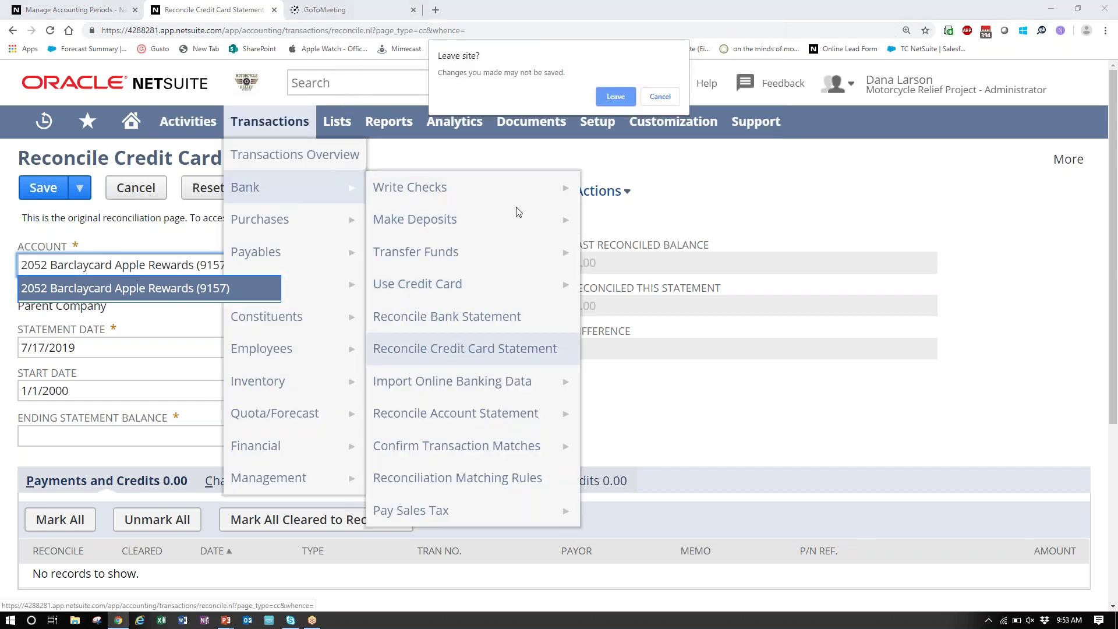
{"action": "left_click", "coordinate": [615, 96]}
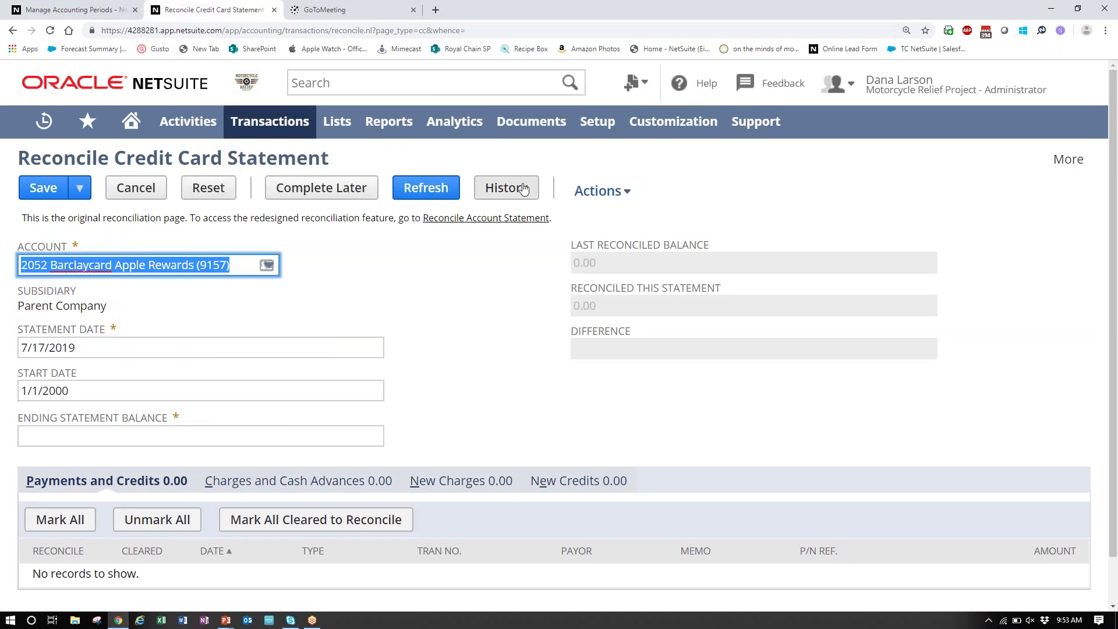
{"action": "left_click", "coordinate": [510, 190]}
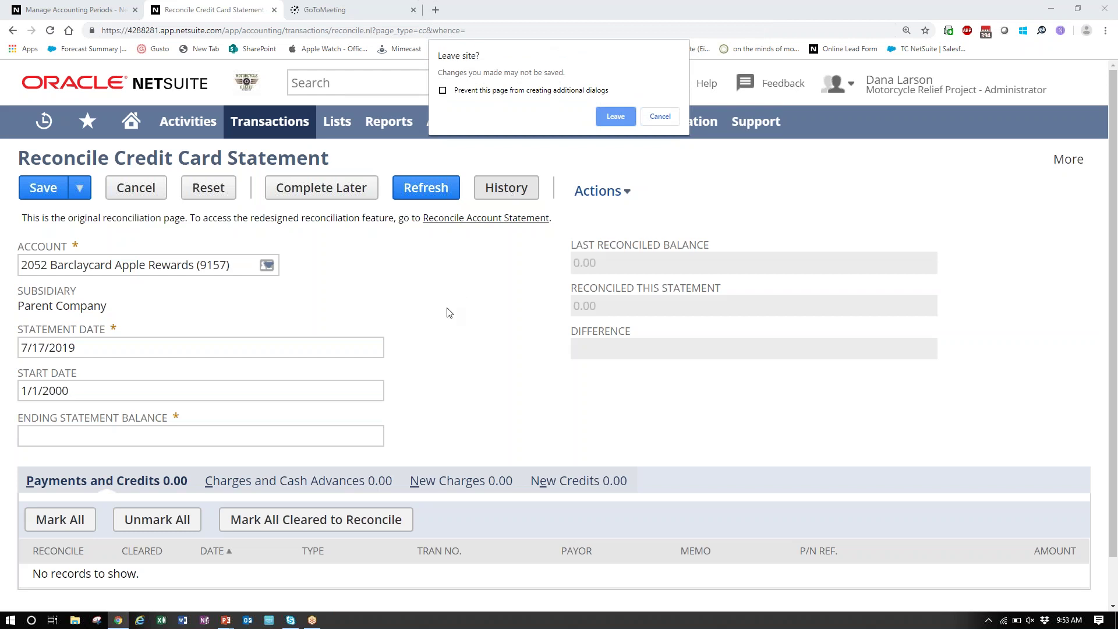
{"action": "left_click", "coordinate": [615, 116]}
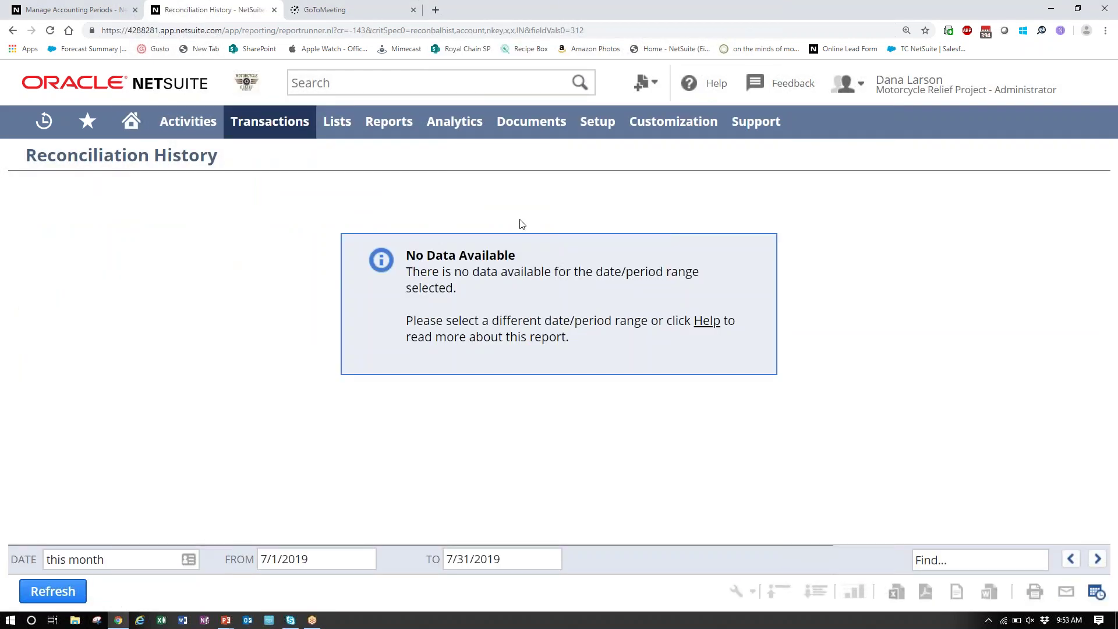
Set the Reconciliation History report's start date to 7/1/2000 and refresh the report.
{"action": "left_click", "coordinate": [321, 561]}
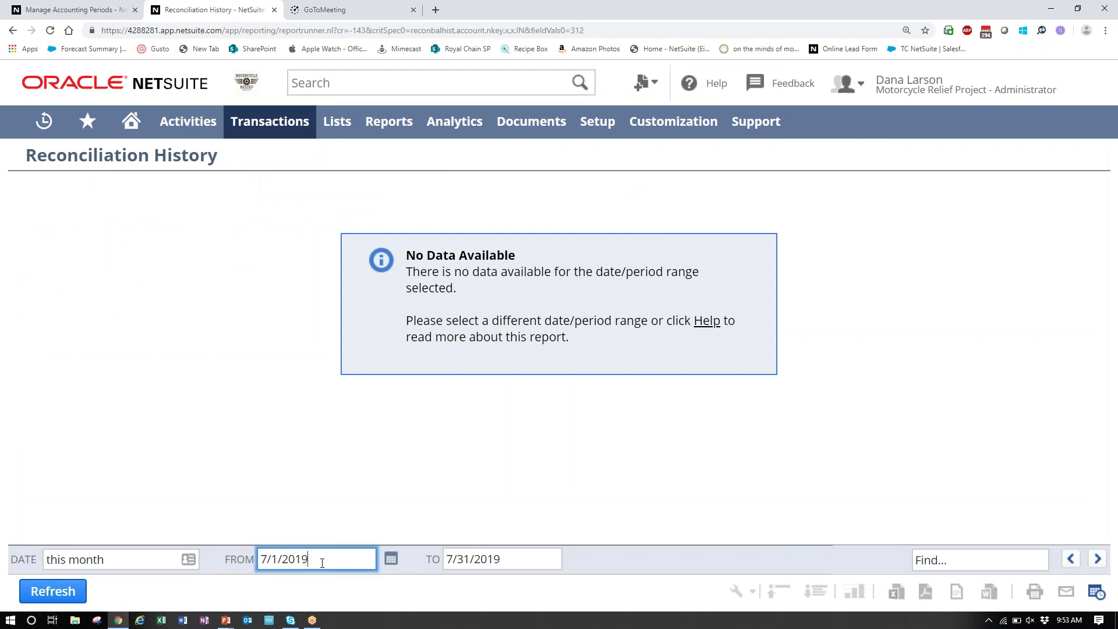
{"action": "key", "text": "BackSpace"}
{"action": "key", "text": "BackSpace"}
{"action": "type", "text": "00"}
{"action": "key", "text": "Tab"}
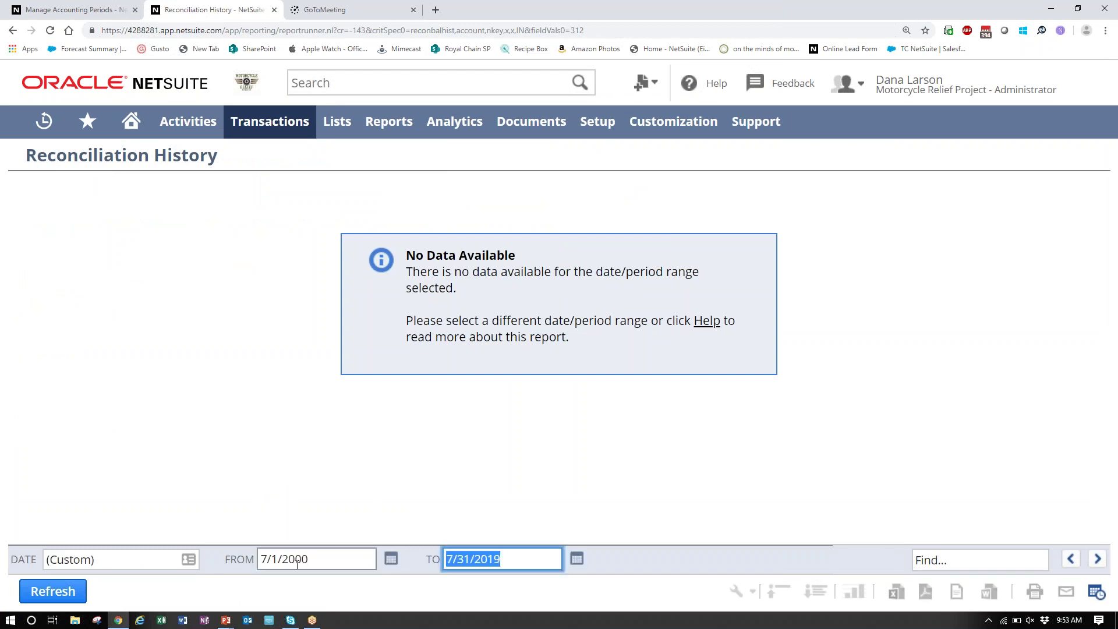
{"action": "left_click", "coordinate": [53, 591]}
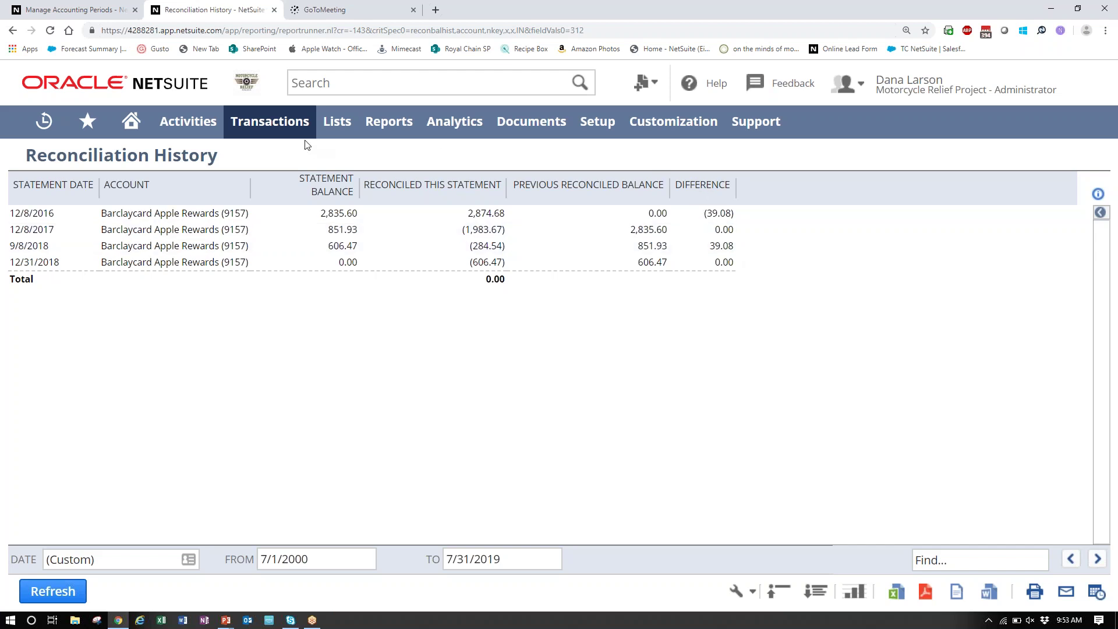
Switch back to the Academica NetSuite account and open the Reconcile Bank Statement page.
{"action": "left_click", "coordinate": [64, 10]}
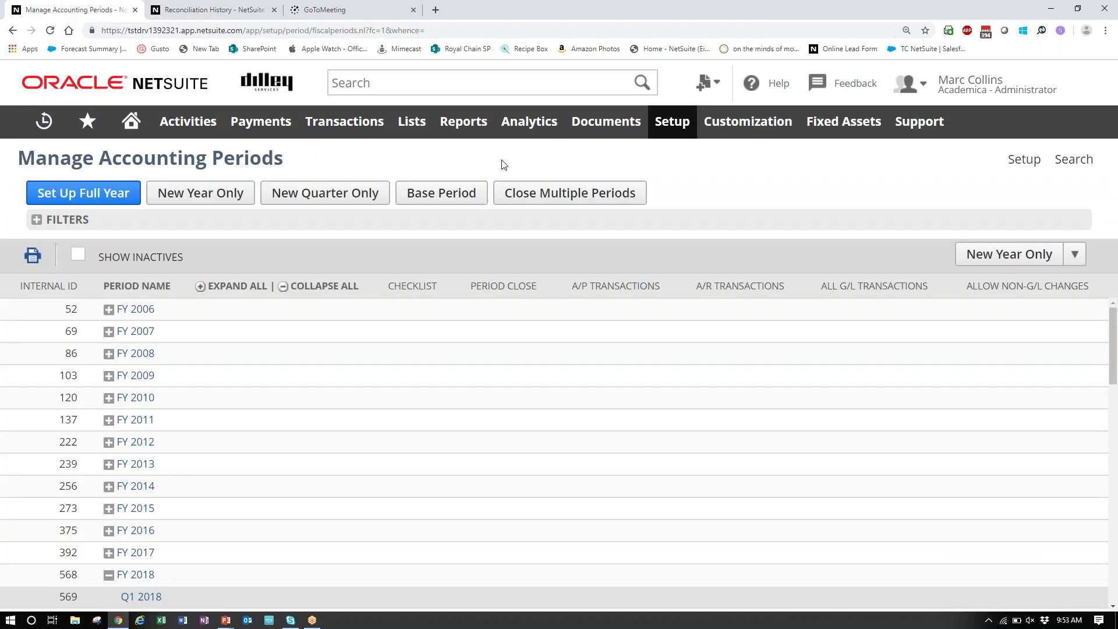
{"action": "mouse_move", "coordinate": [330, 135]}
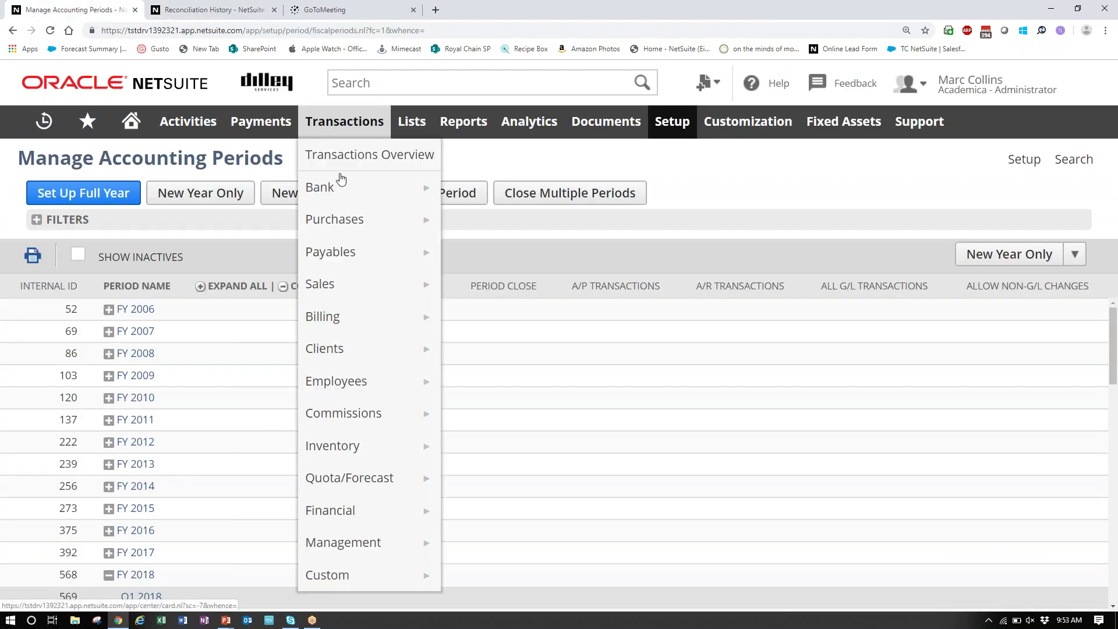
{"action": "mouse_move", "coordinate": [343, 185]}
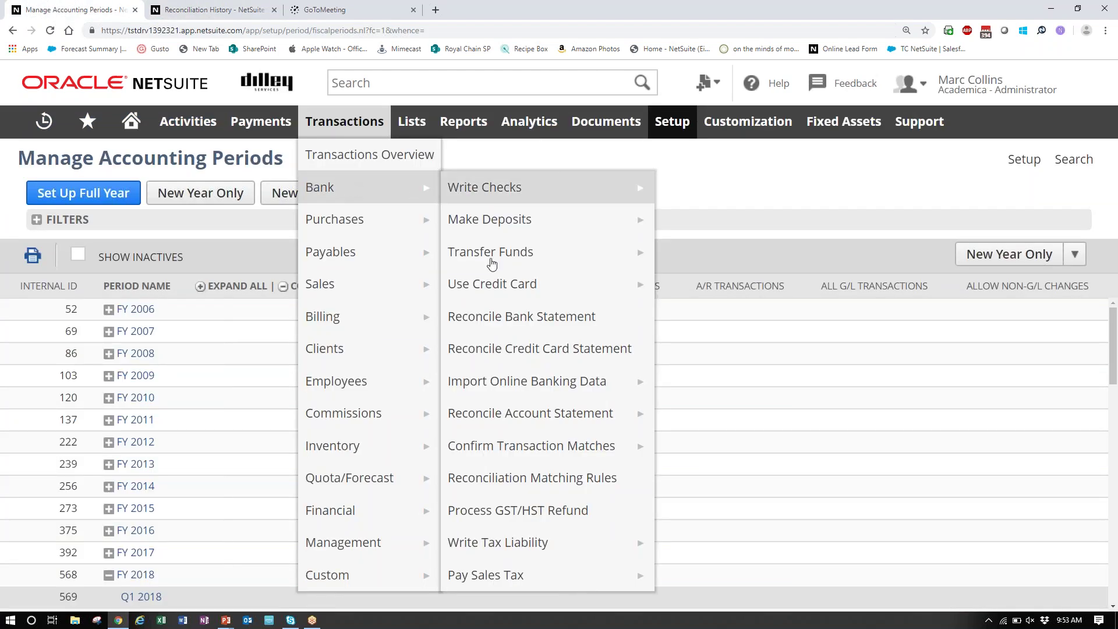
{"action": "left_click", "coordinate": [494, 320]}
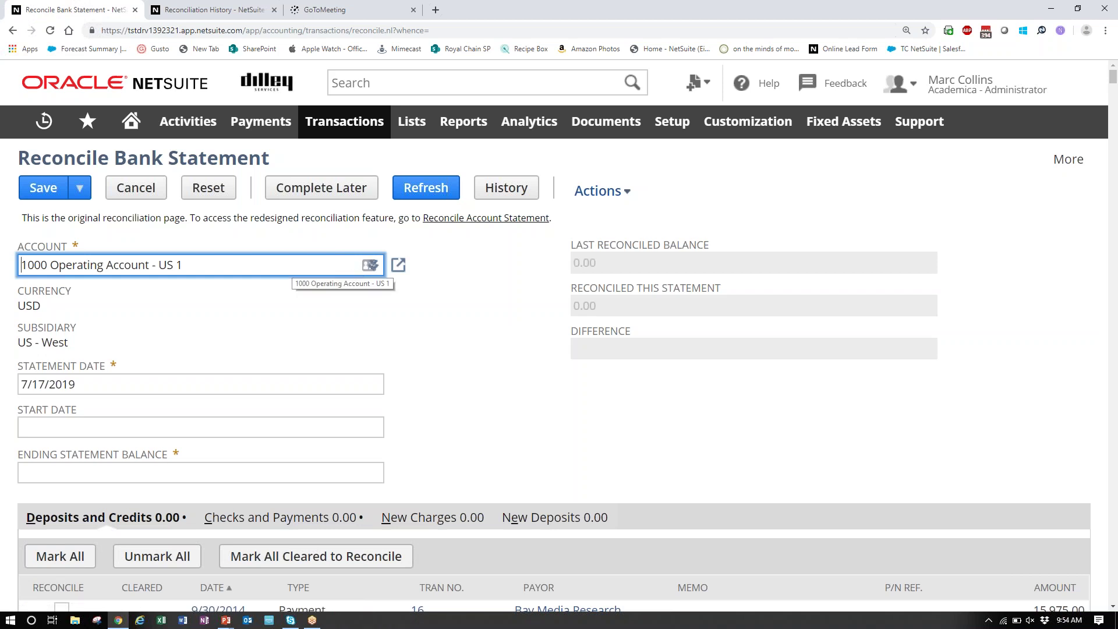
Browse the list of bank accounts available for reconciliation without changing the selected account, and look over the statement page.
{"action": "mouse_move", "coordinate": [370, 265]}
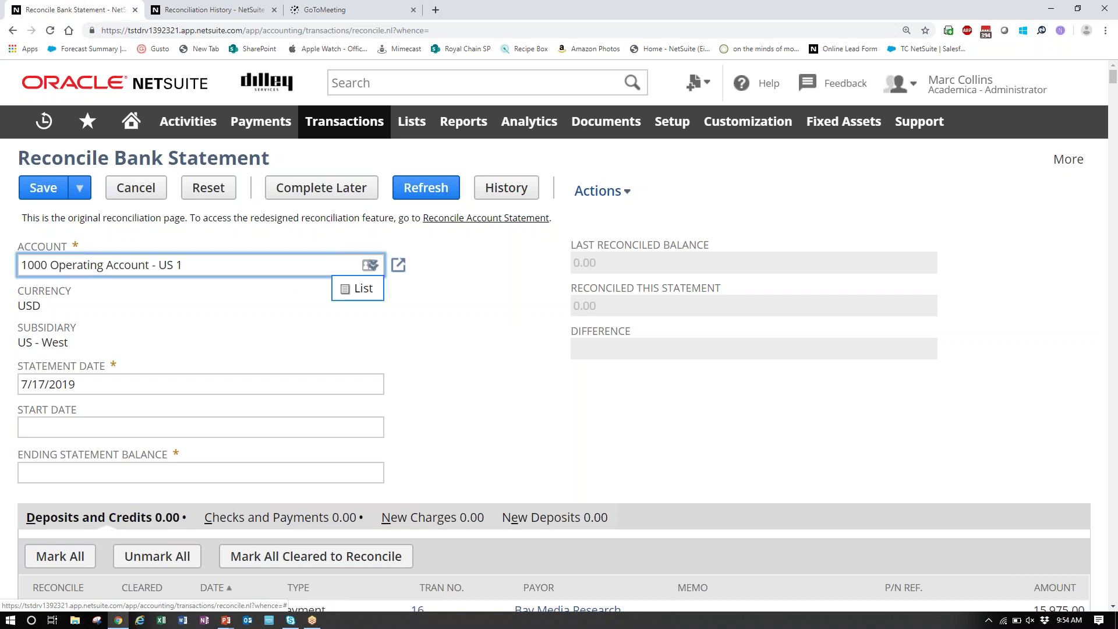
{"action": "left_click", "coordinate": [358, 291]}
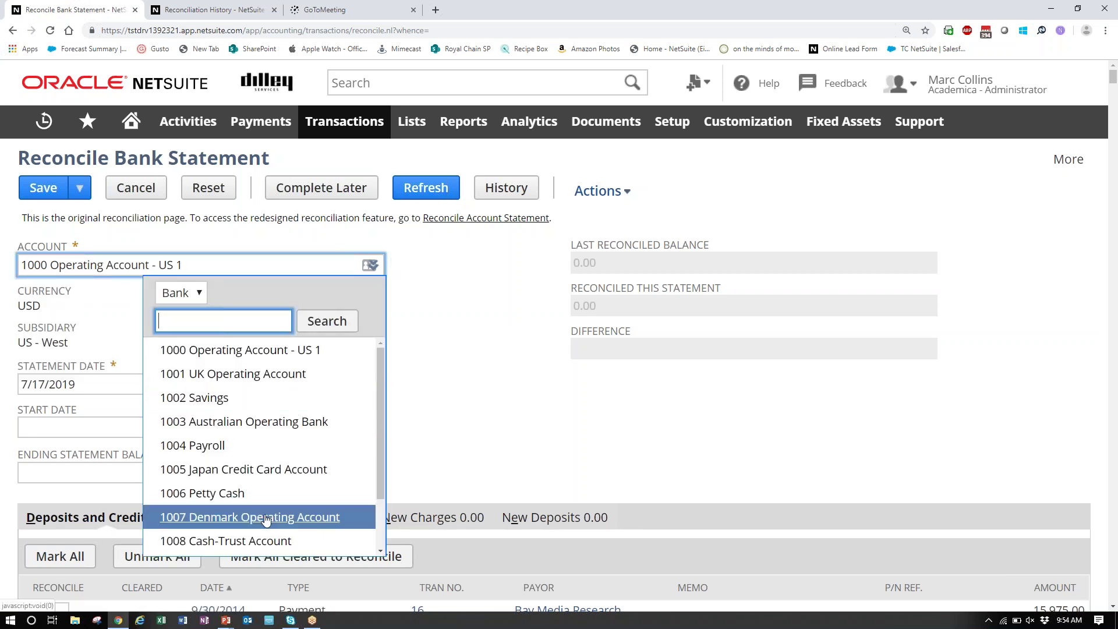
{"action": "left_click", "coordinate": [471, 345]}
{"action": "scroll", "coordinate": [472, 345], "scroll_direction": "down", "scroll_amount": 3}
{"action": "scroll", "coordinate": [467, 344], "scroll_direction": "up", "scroll_amount": 3}
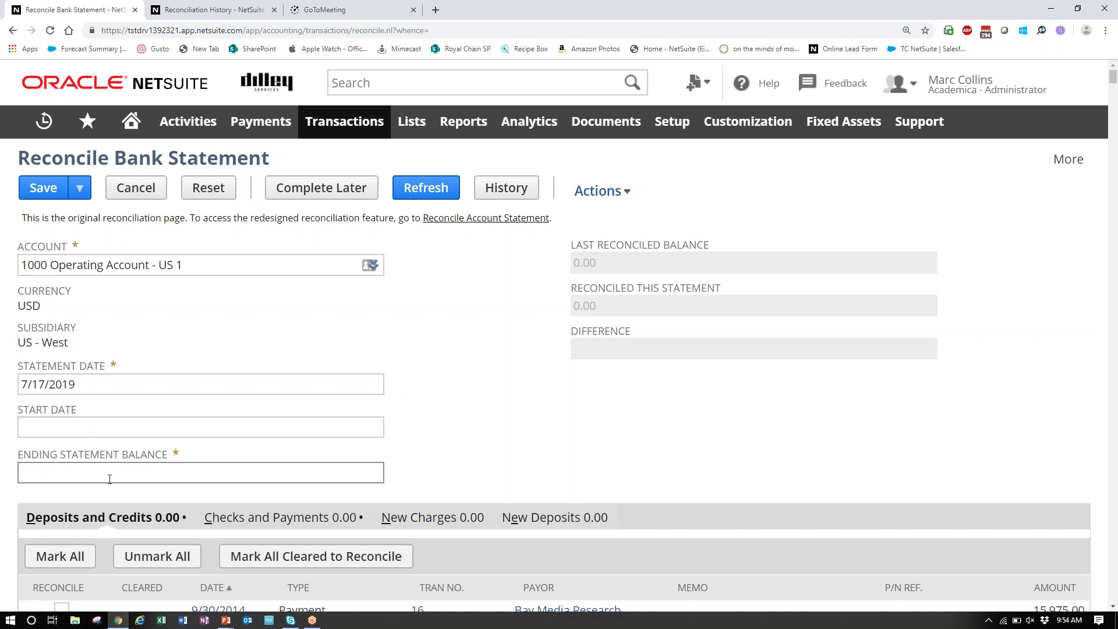
Set the ending statement balance to 10,000.00 for the 1000 Operating Account - US 1 reconciliation.
{"action": "left_click", "coordinate": [79, 472]}
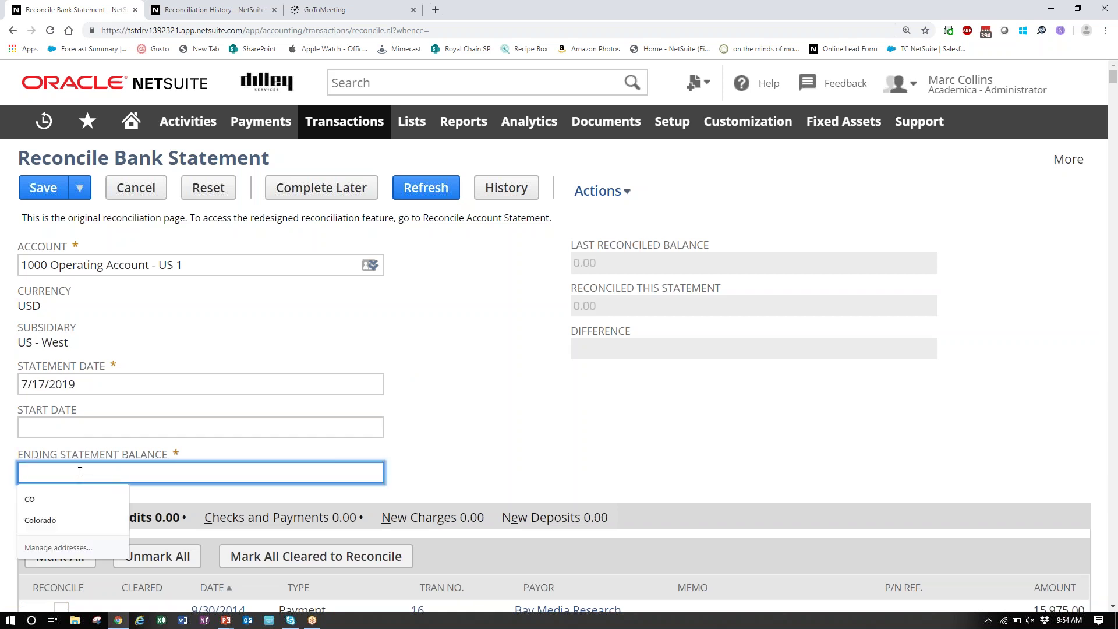
{"action": "type", "text": "10000"}
{"action": "key", "text": "Tab"}
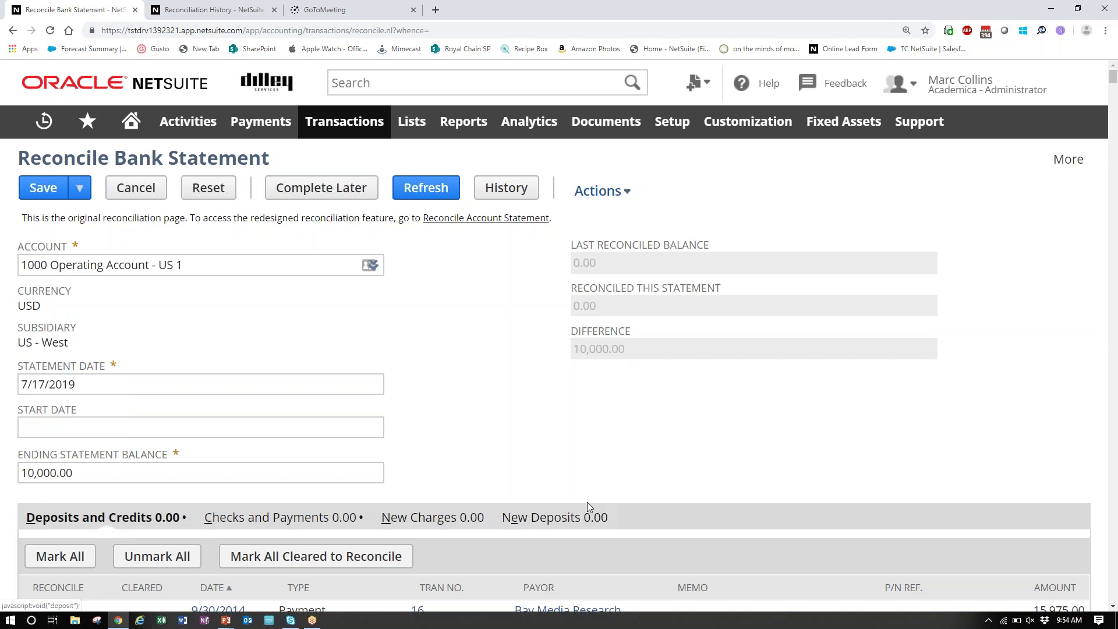
Sort the deposits and credits on the statement by amount, largest first, and look over the list.
{"action": "scroll", "coordinate": [587, 502], "scroll_direction": "down", "scroll_amount": 2}
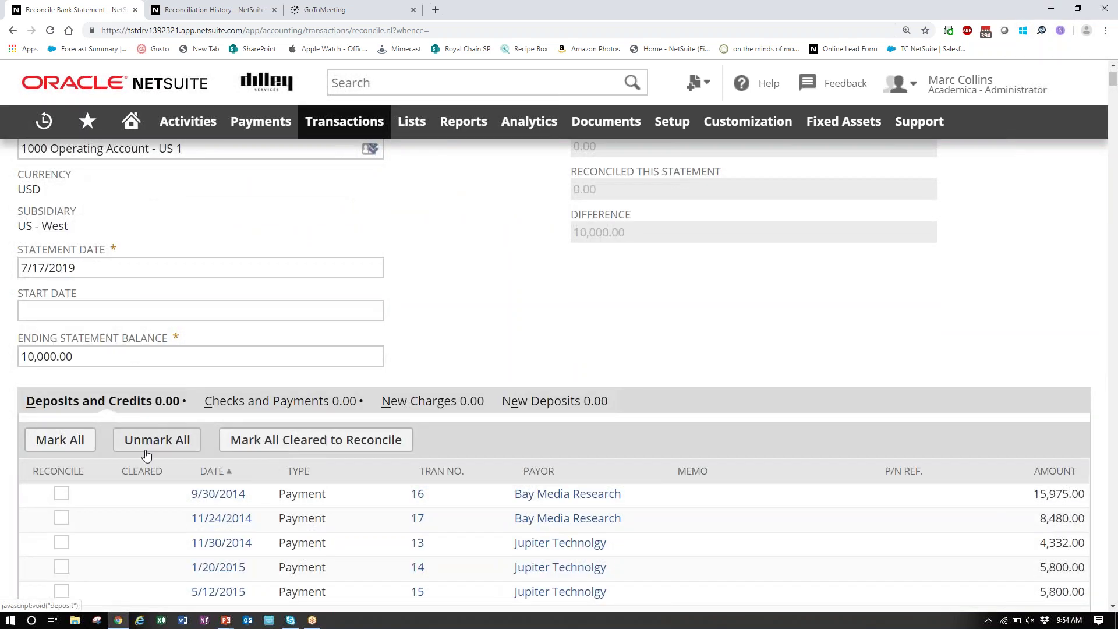
{"action": "scroll", "coordinate": [142, 453], "scroll_direction": "down", "scroll_amount": 2}
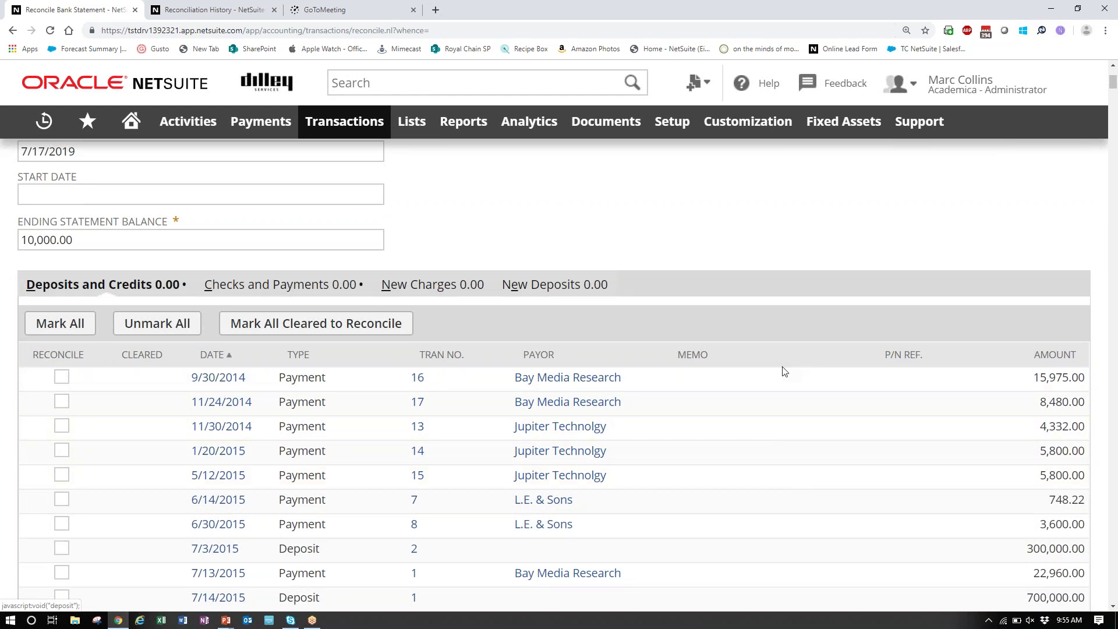
{"action": "left_click", "coordinate": [1052, 354]}
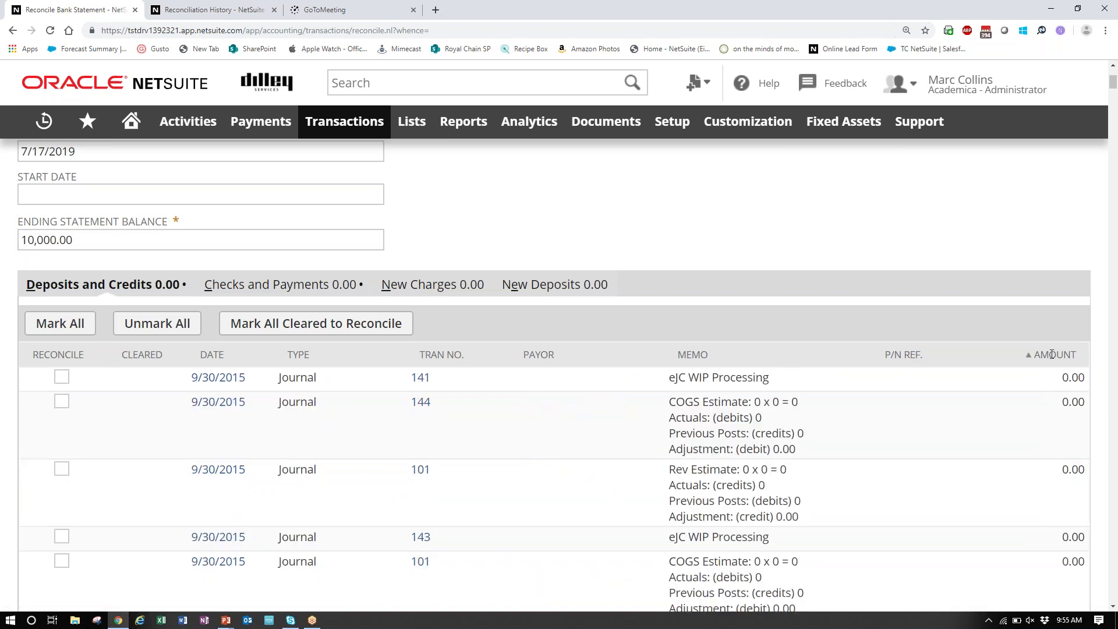
{"action": "left_click", "coordinate": [1052, 354]}
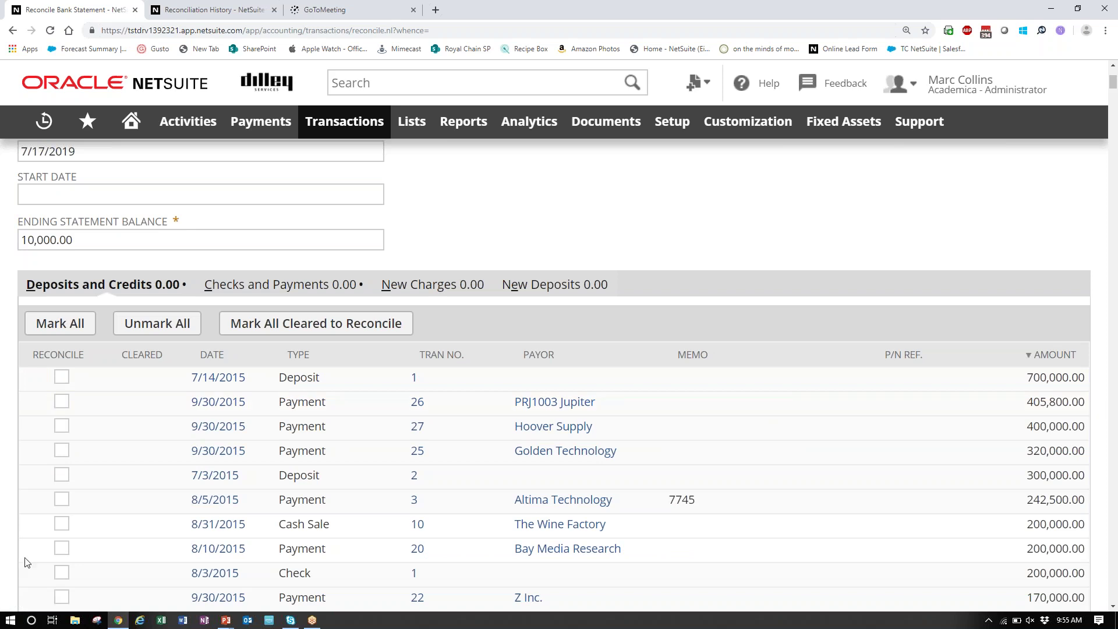
{"action": "scroll", "coordinate": [257, 558], "scroll_direction": "up", "scroll_amount": 4}
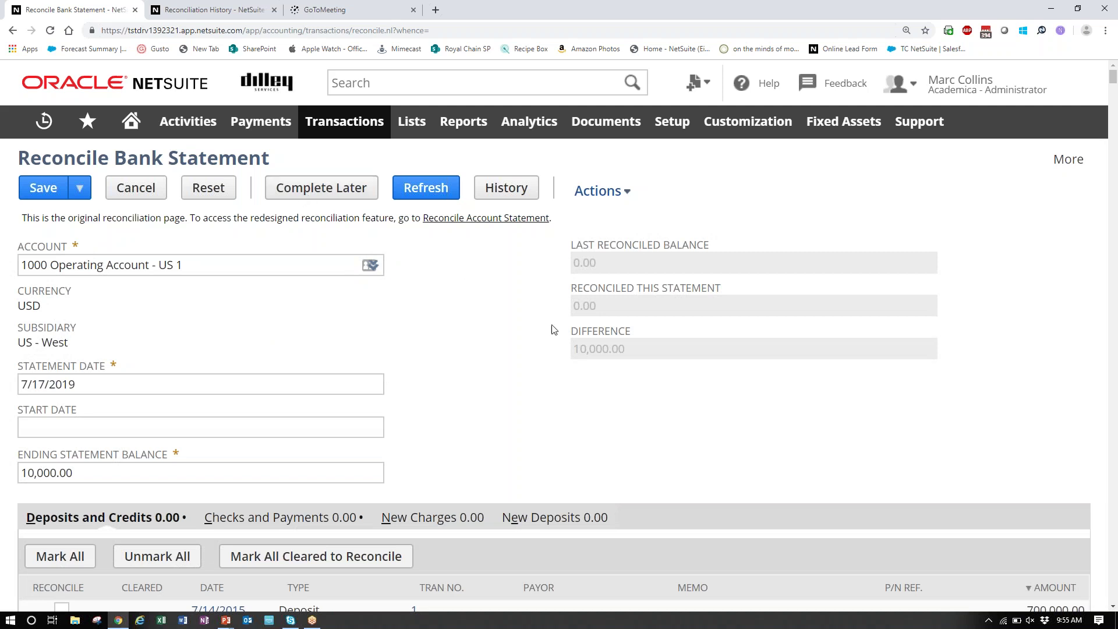
{"action": "scroll", "coordinate": [554, 329], "scroll_direction": "down", "scroll_amount": 5}
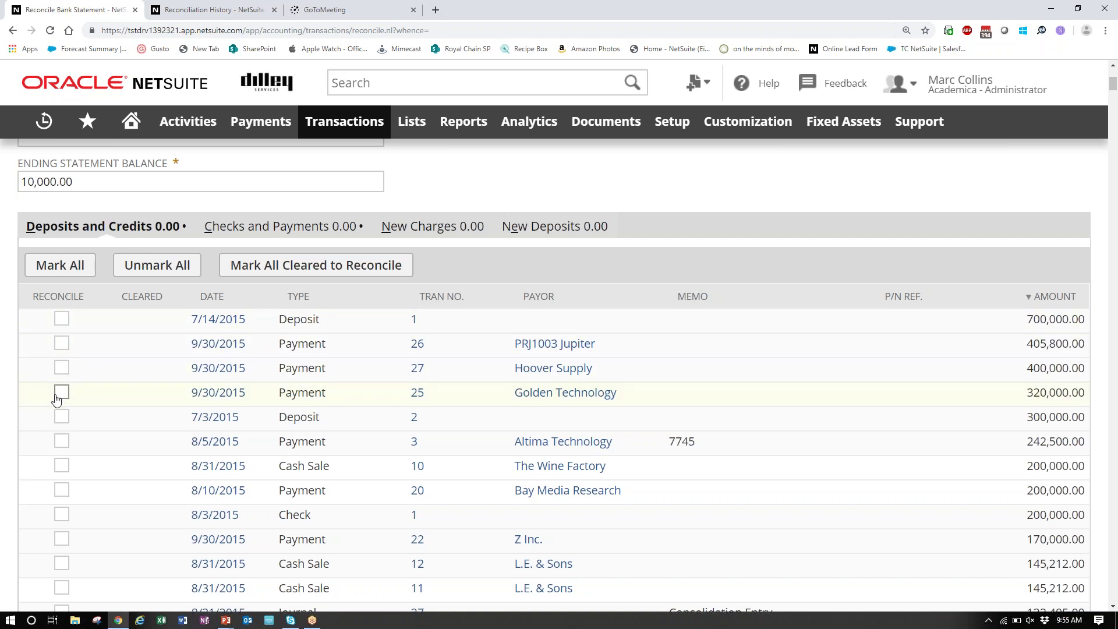
Mark the Equity Office bill payments dated 4/1/2015, 5/1/2015 and 6/1/2015 as reconciled among the checks and payments.
{"action": "left_click", "coordinate": [239, 230]}
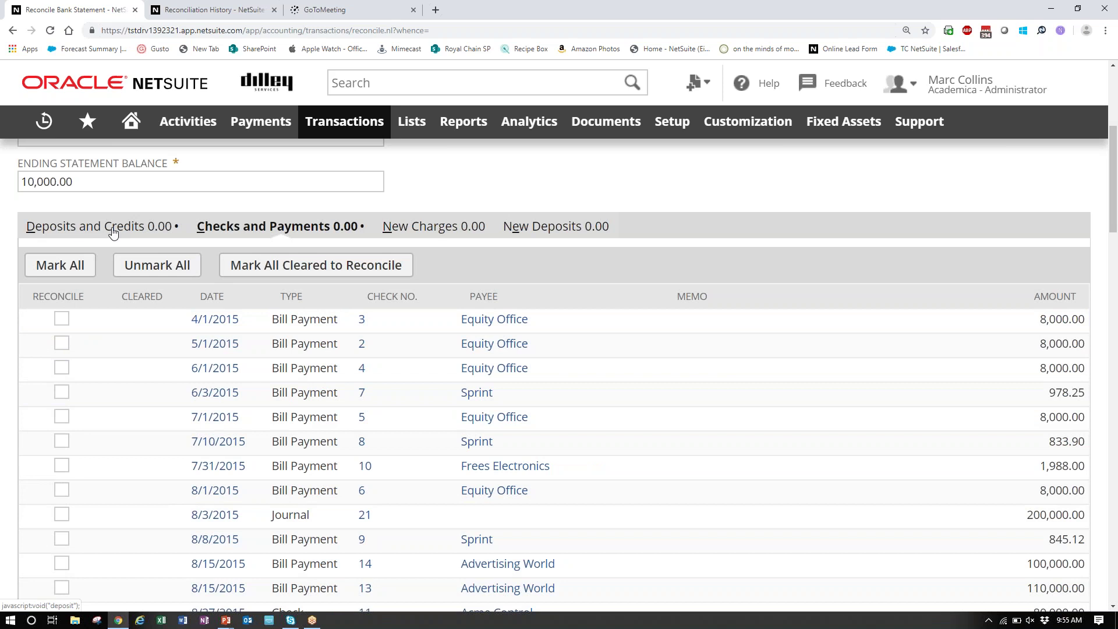
{"action": "left_click", "coordinate": [62, 319]}
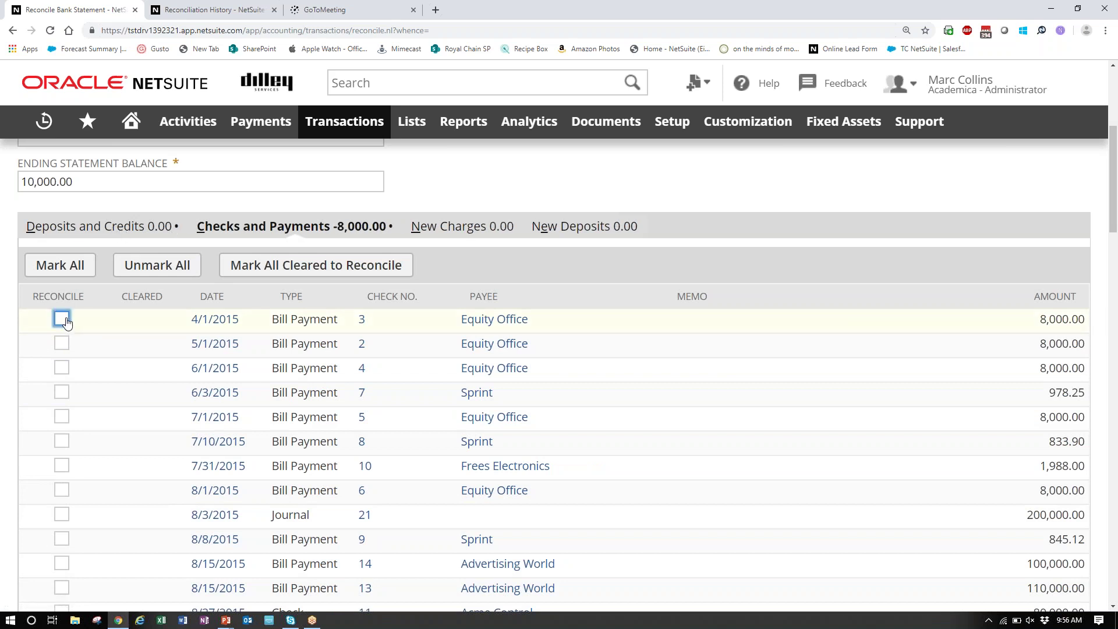
{"action": "left_click", "coordinate": [62, 344]}
{"action": "left_click", "coordinate": [61, 369]}
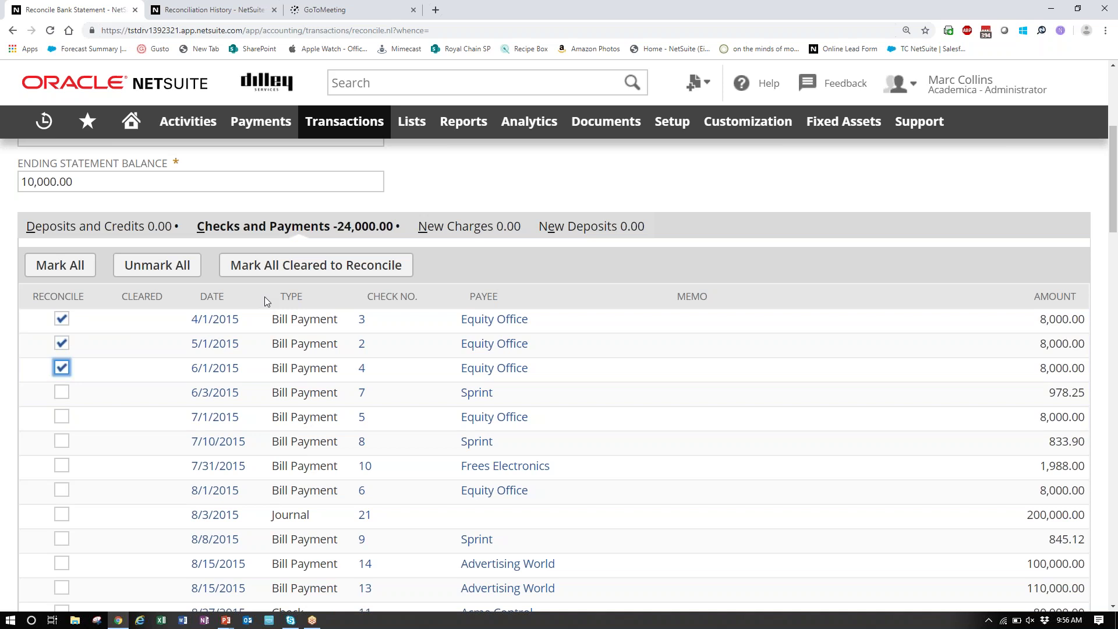
Try to enter "us bank" as the payee of a new charge on the statement.
{"action": "left_click", "coordinate": [465, 230]}
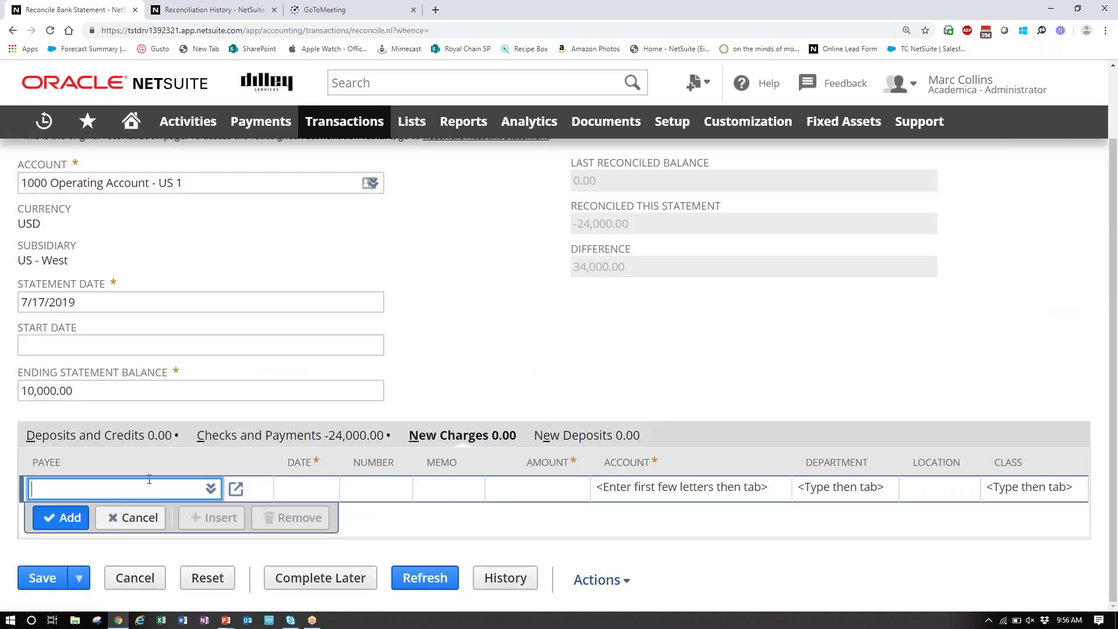
{"action": "type", "text": "us bank"}
{"action": "key", "text": "BackSpace"}
{"action": "key", "text": "BackSpace"}
{"action": "key", "text": "BackSpace"}
{"action": "key", "text": "BackSpace"}
{"action": "key", "text": "BackSpace"}
{"action": "key", "text": "BackSpace"}
{"action": "key", "text": "BackSpace"}
{"action": "scroll", "coordinate": [1007, 500], "scroll_direction": "up", "scroll_amount": 1}
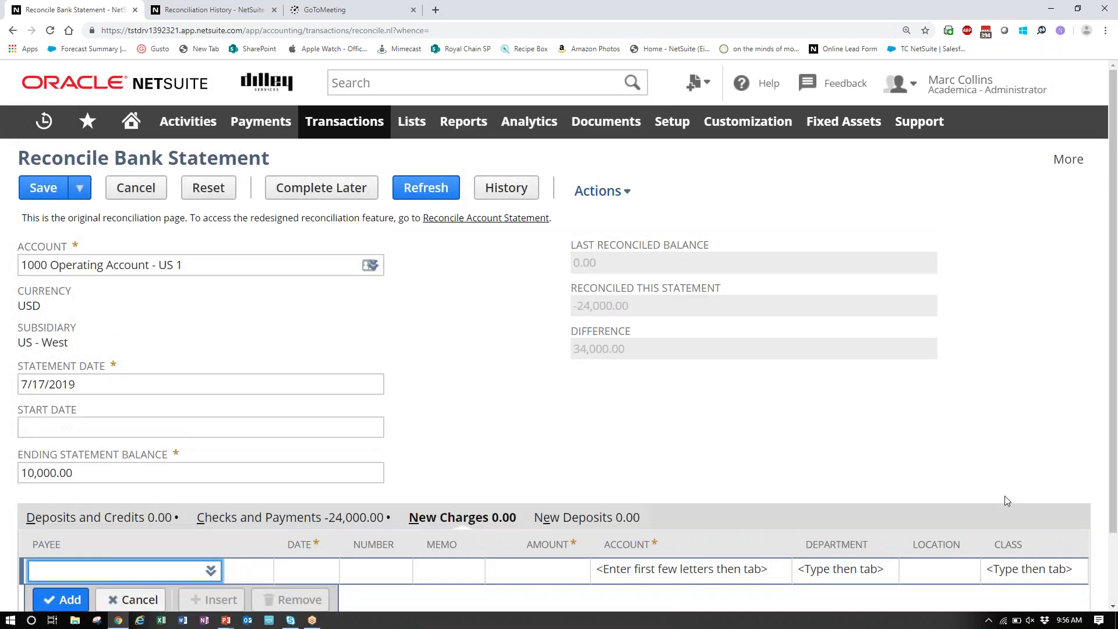
{"action": "scroll", "coordinate": [1007, 500], "scroll_direction": "down", "scroll_amount": 1}
{"action": "scroll", "coordinate": [1007, 500], "scroll_direction": "up", "scroll_amount": 1}
{"action": "scroll", "coordinate": [1007, 500], "scroll_direction": "down", "scroll_amount": 1}
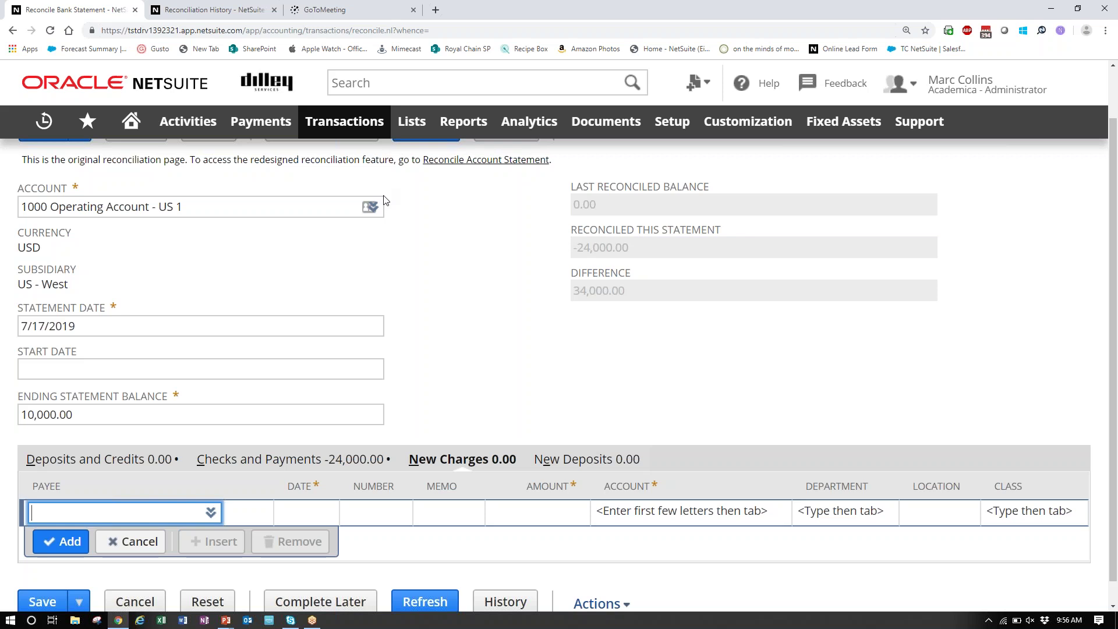
{"action": "scroll", "coordinate": [628, 282], "scroll_direction": "up", "scroll_amount": 2}
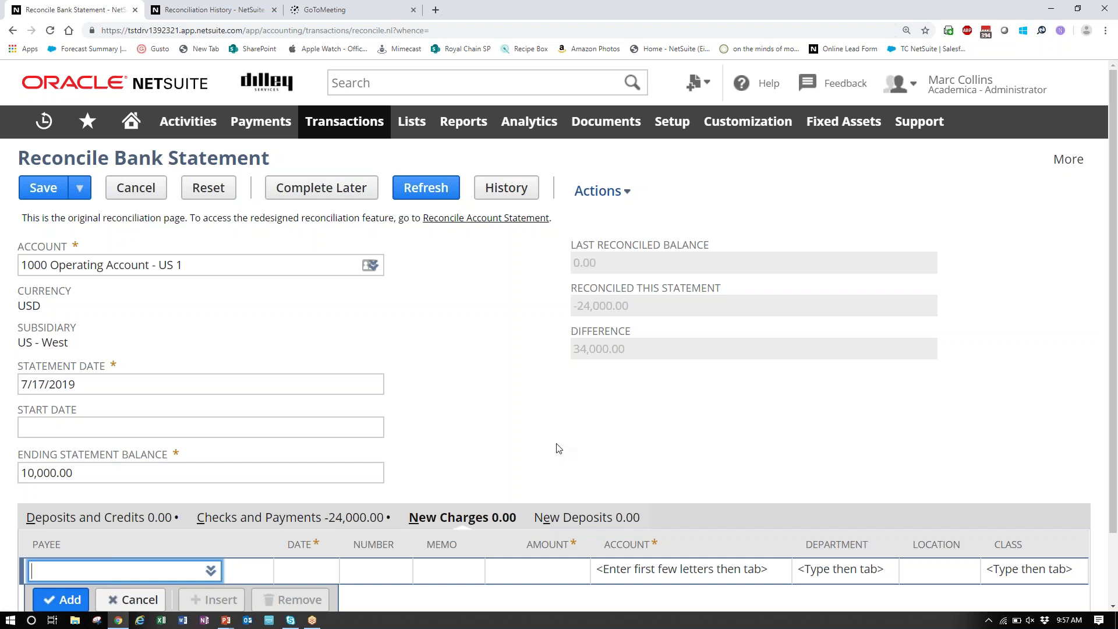
{"action": "scroll", "coordinate": [561, 448], "scroll_direction": "down", "scroll_amount": 1}
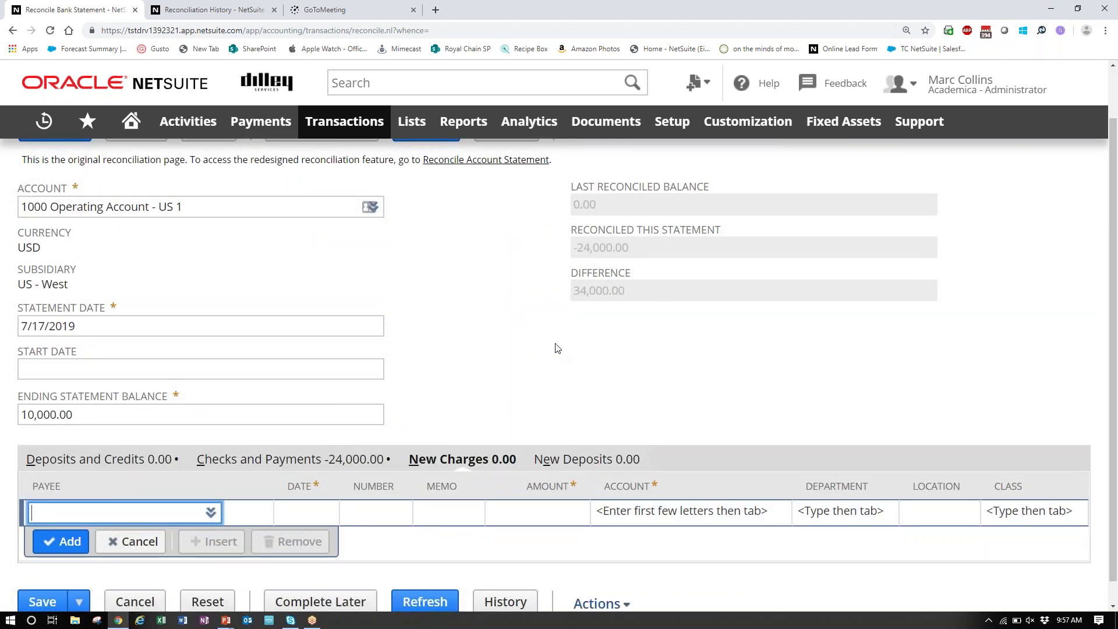
{"action": "scroll", "coordinate": [557, 348], "scroll_direction": "up", "scroll_amount": 1}
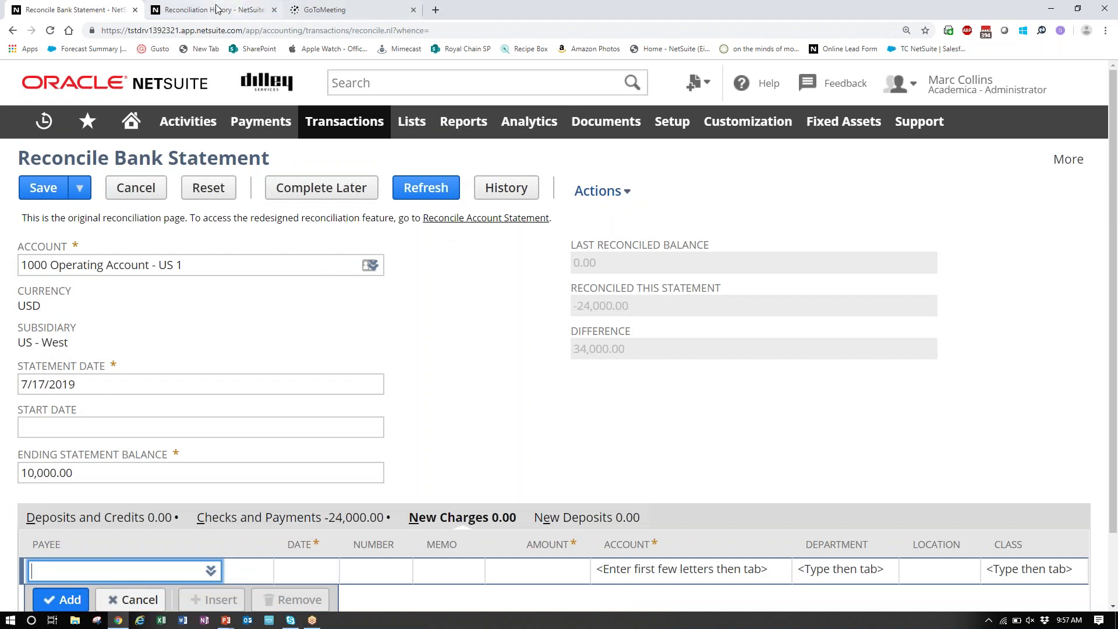
Switch to the Motorcycle Relief Project account and view the online banking data import and its file selection without choosing a file.
{"action": "left_click", "coordinate": [184, 11]}
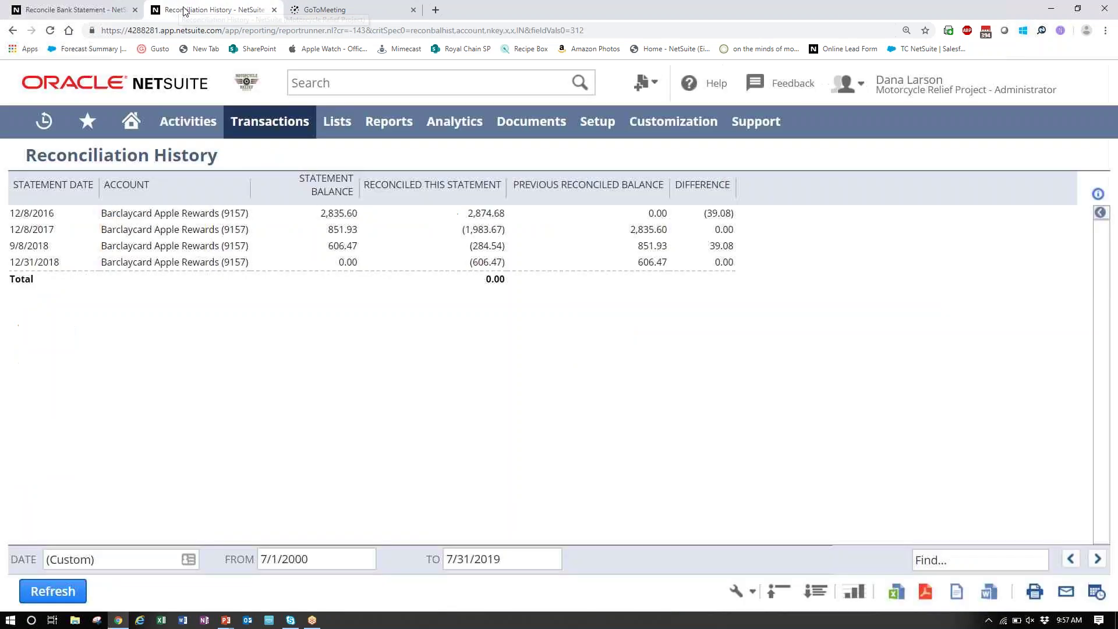
{"action": "mouse_move", "coordinate": [278, 120]}
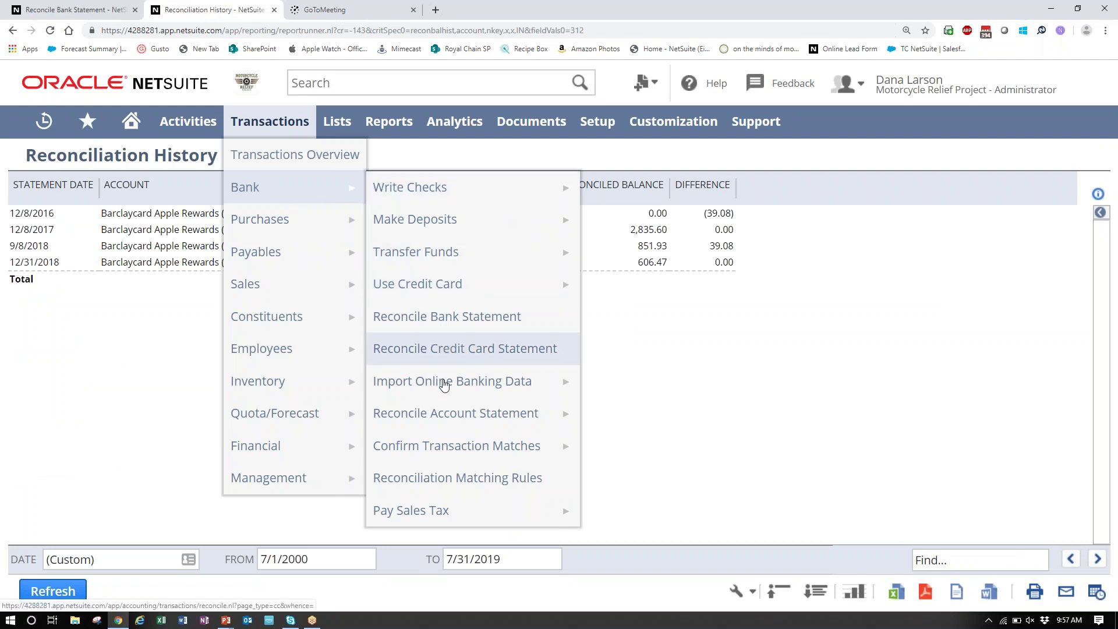
{"action": "left_click", "coordinate": [440, 390]}
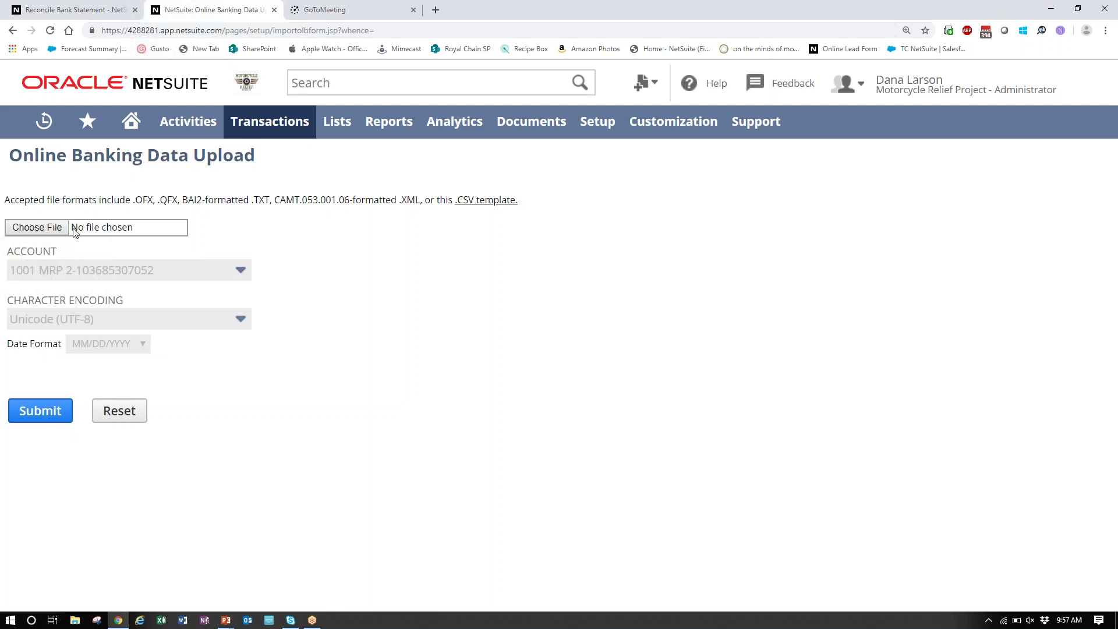
{"action": "left_click", "coordinate": [36, 232]}
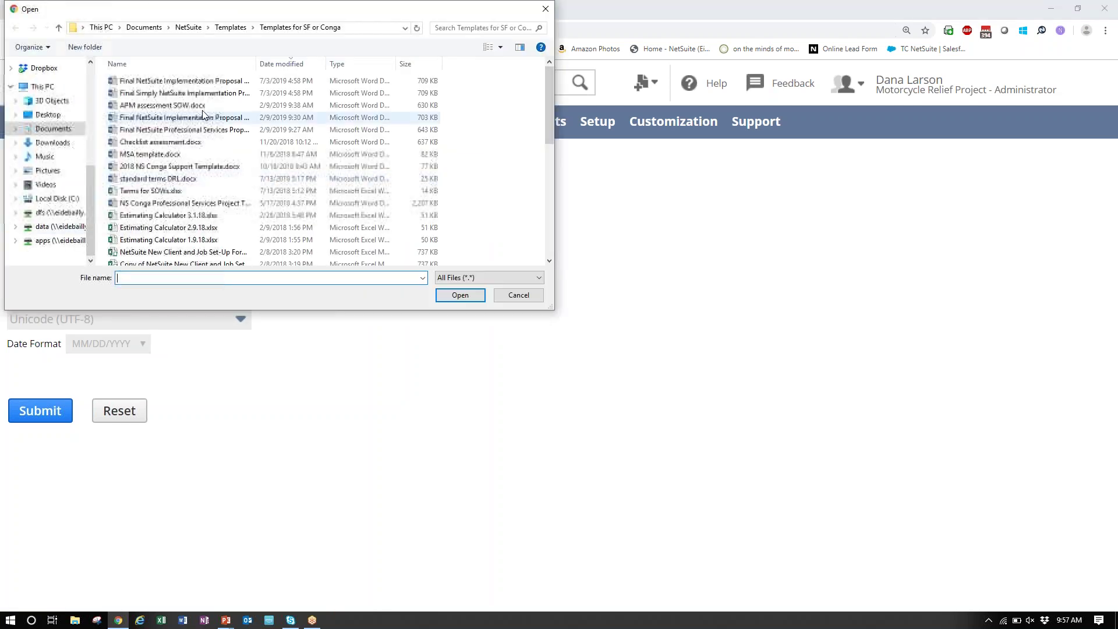
{"action": "left_click", "coordinate": [545, 8]}
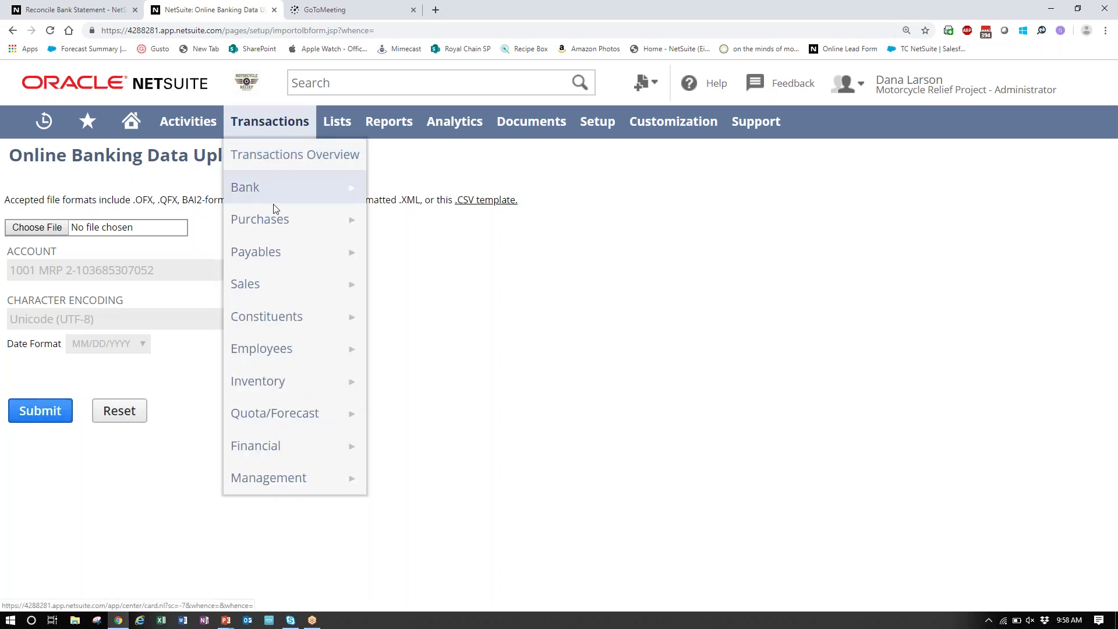
Open the Reconciliation Matching Rules page for bank transactions.
{"action": "mouse_move", "coordinate": [274, 191]}
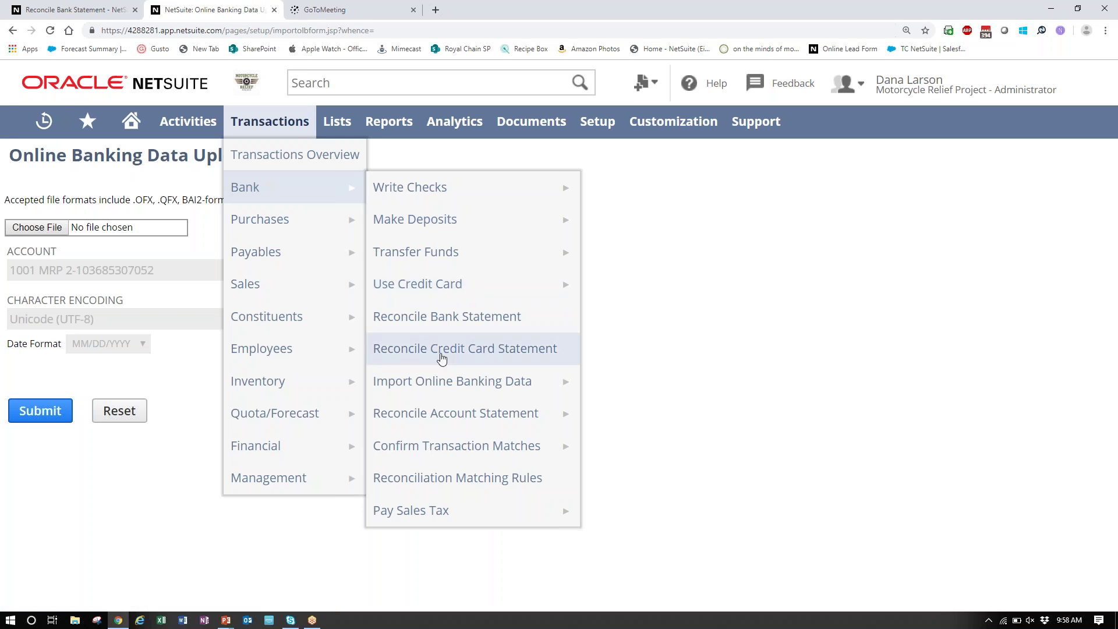
{"action": "mouse_move", "coordinate": [427, 452]}
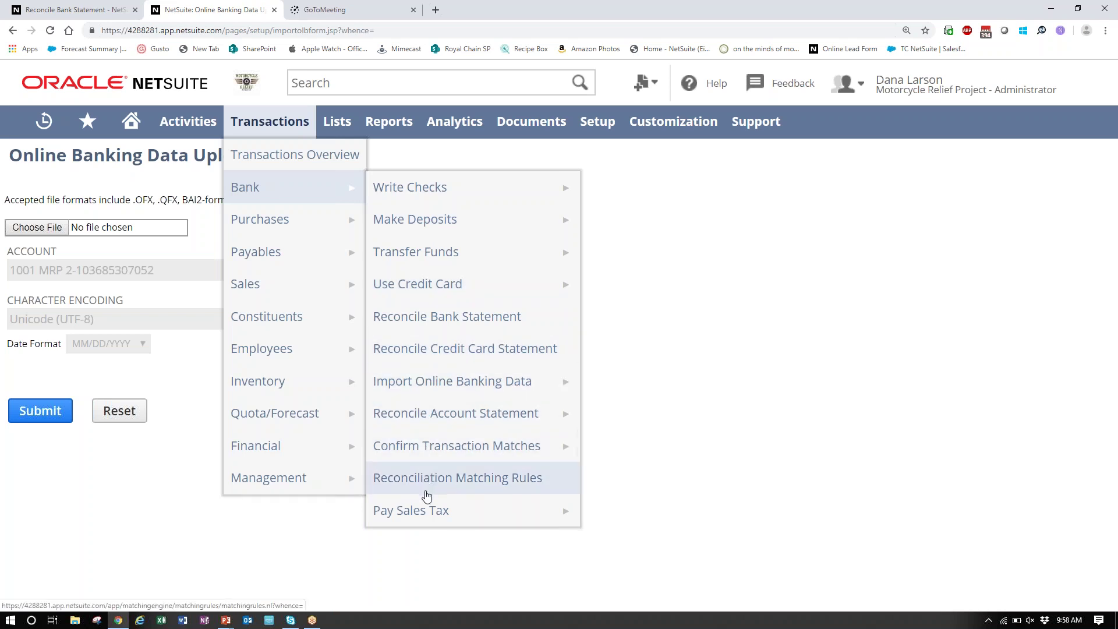
{"action": "left_click", "coordinate": [428, 482]}
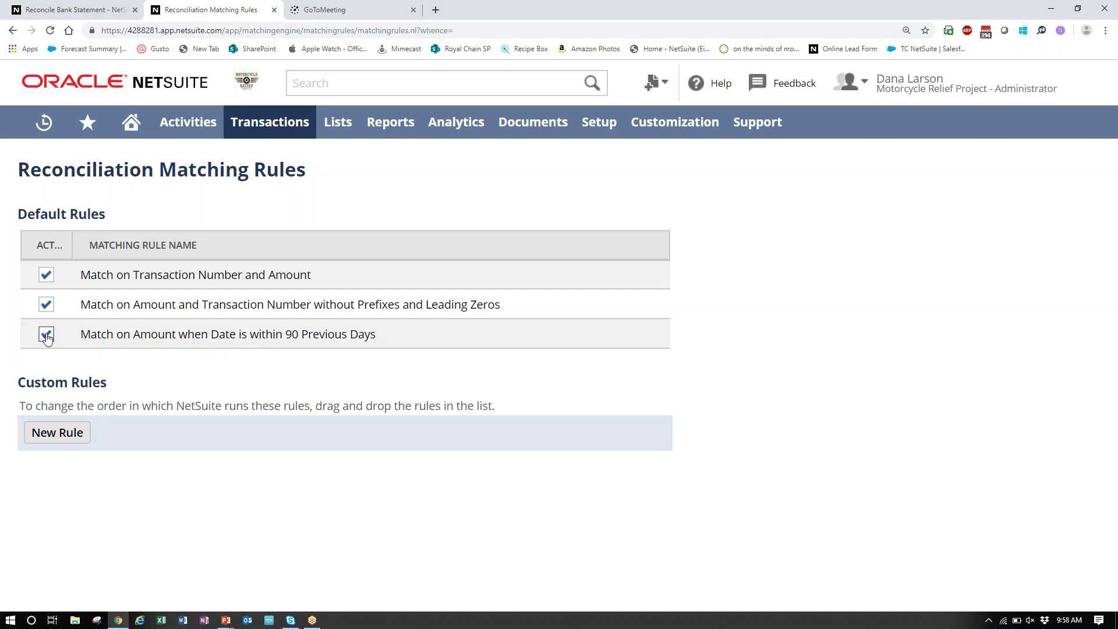
Start a custom matching rule named "test" that includes the 1000 Checking account.
{"action": "left_click", "coordinate": [67, 436]}
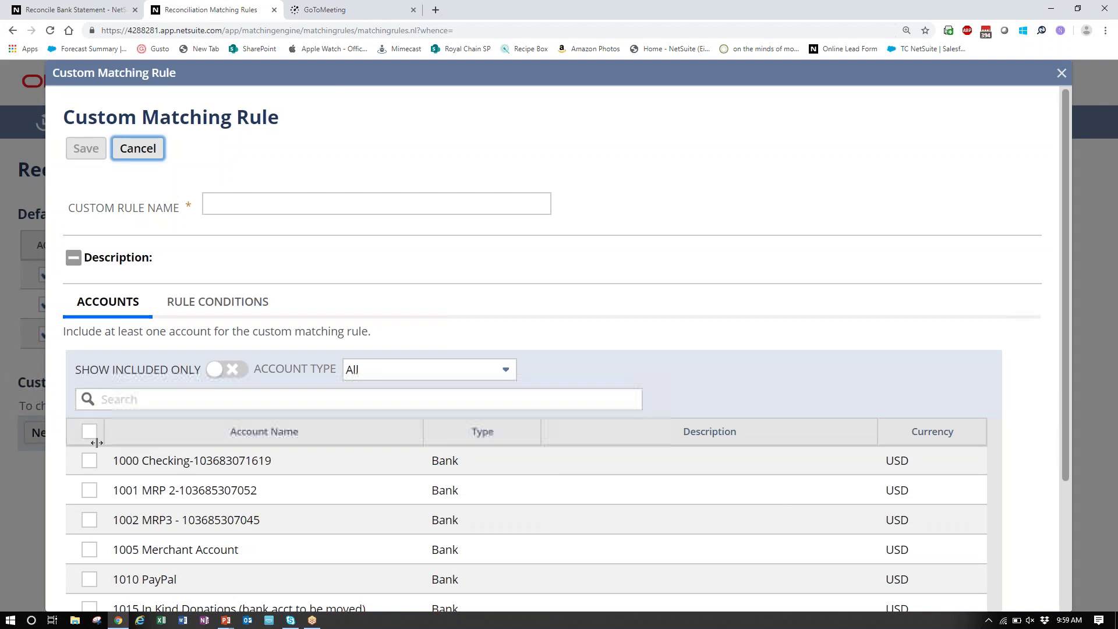
{"action": "scroll", "coordinate": [177, 483], "scroll_direction": "down", "scroll_amount": 1}
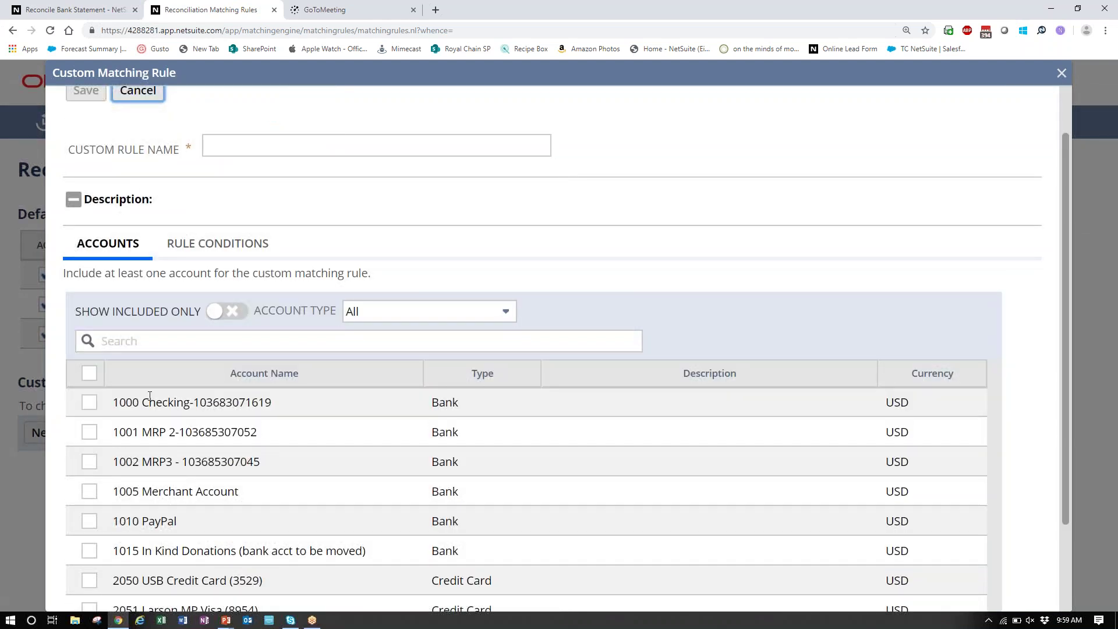
{"action": "scroll", "coordinate": [150, 483], "scroll_direction": "up", "scroll_amount": 1}
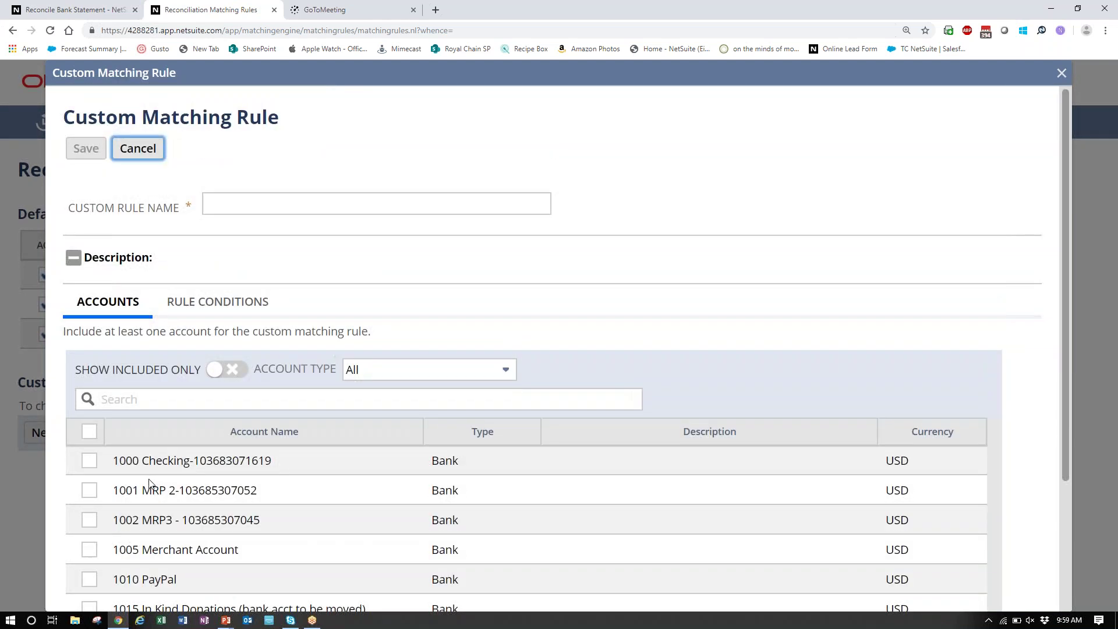
{"action": "left_click", "coordinate": [89, 461]}
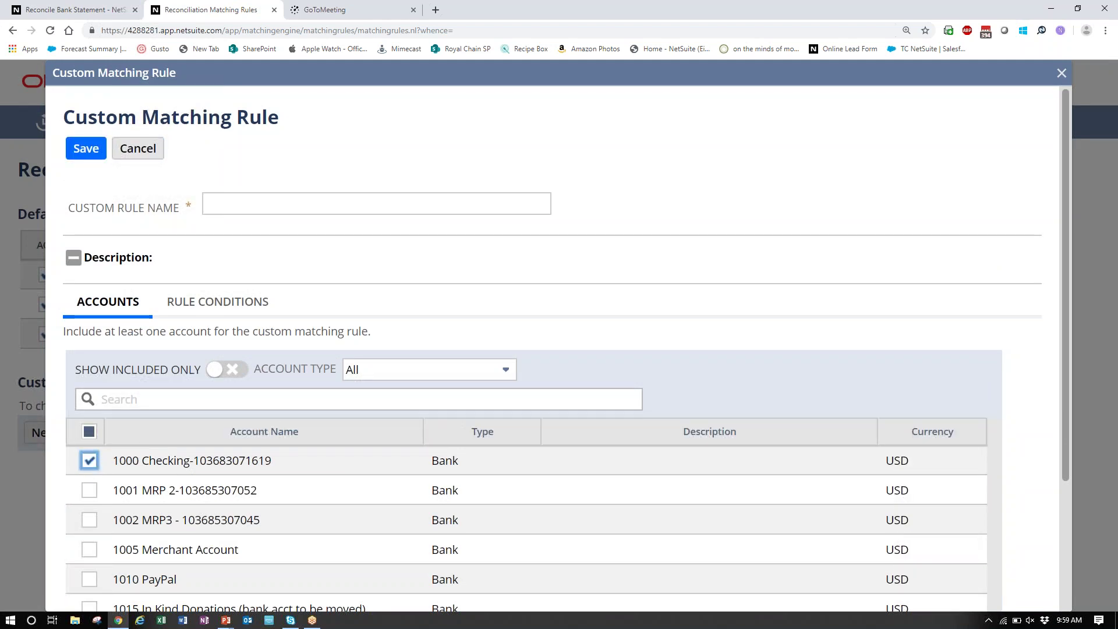
{"action": "left_click", "coordinate": [228, 196]}
{"action": "type", "text": "test"}
Try NetSuite Journal Entries as the transaction type in the rule conditions and discard the custom rule without saving.
{"action": "left_click", "coordinate": [233, 302]}
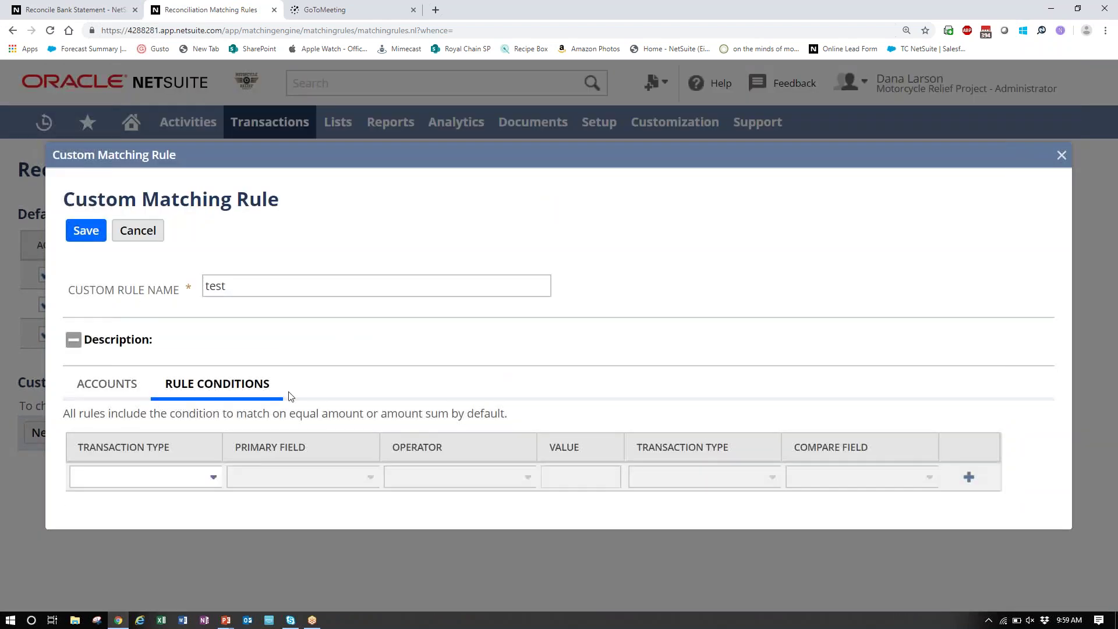
{"action": "left_click", "coordinate": [176, 479]}
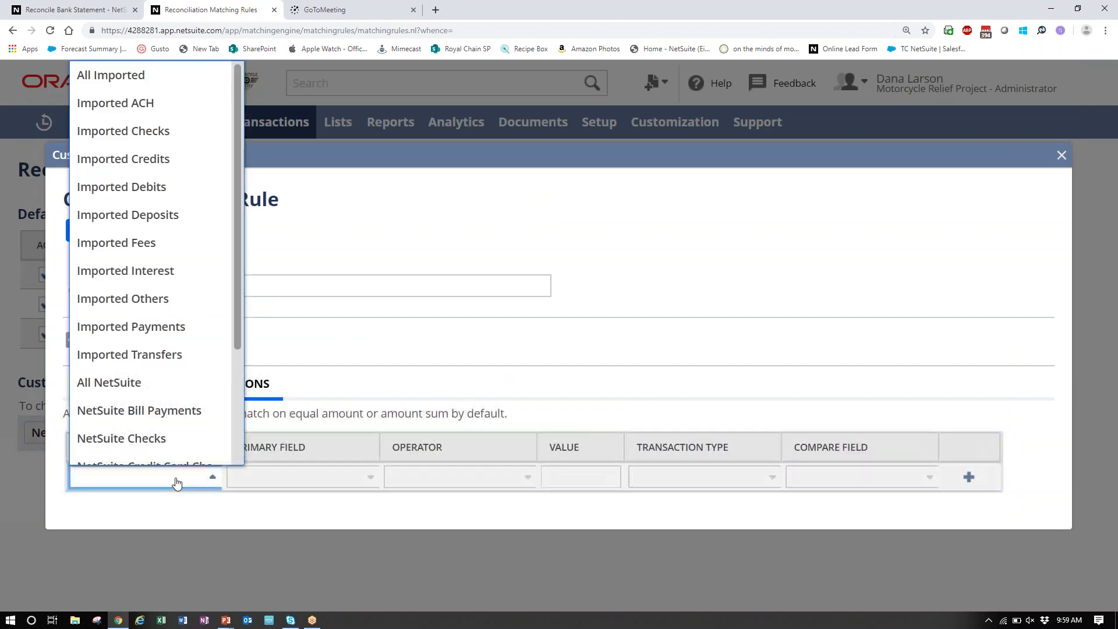
{"action": "left_click", "coordinate": [272, 486]}
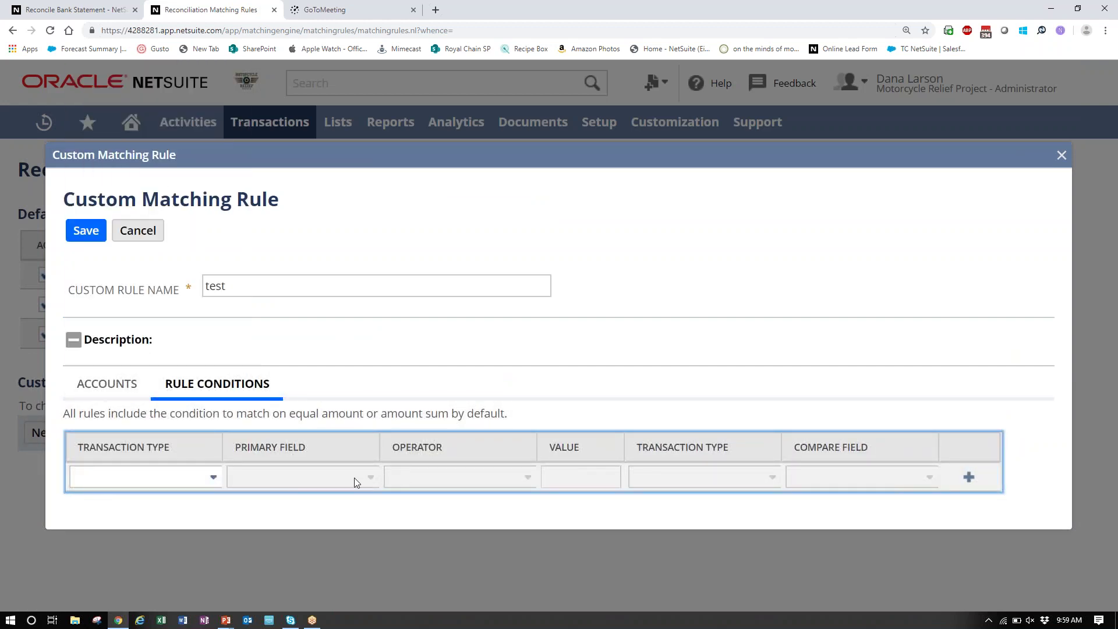
{"action": "left_click", "coordinate": [155, 476]}
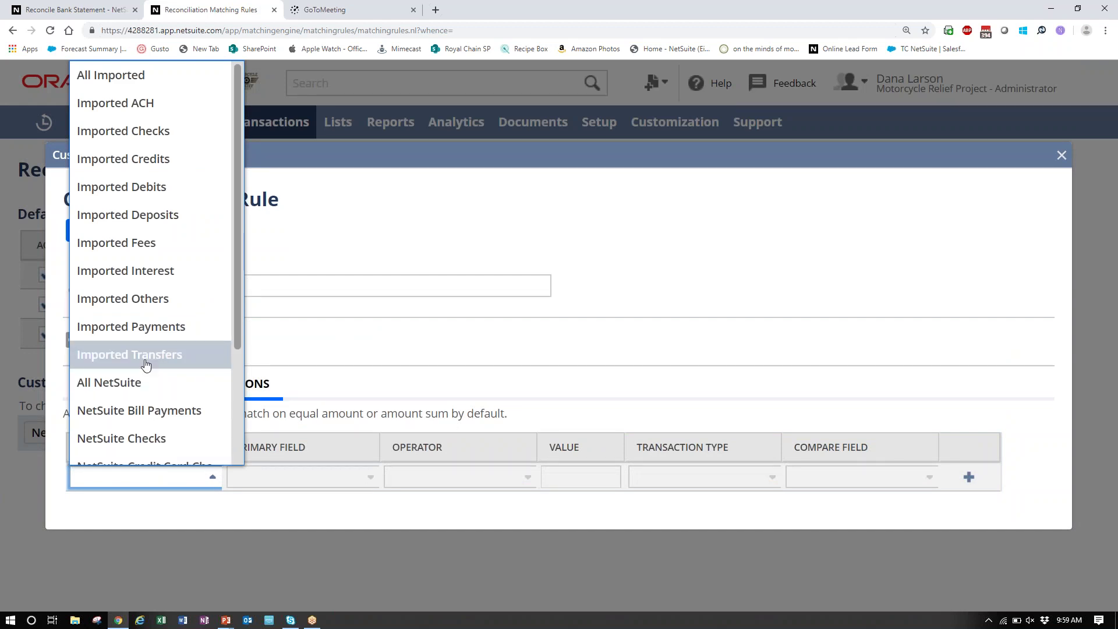
{"action": "scroll", "coordinate": [146, 364], "scroll_direction": "down", "scroll_amount": 3}
{"action": "left_click", "coordinate": [135, 429]}
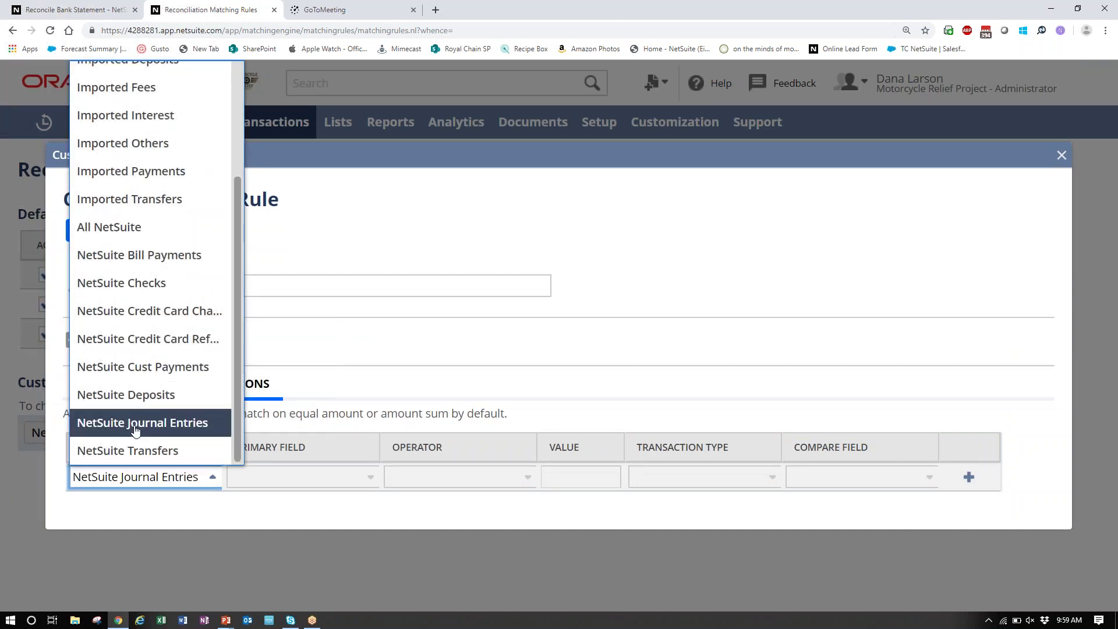
{"action": "left_click", "coordinate": [276, 487]}
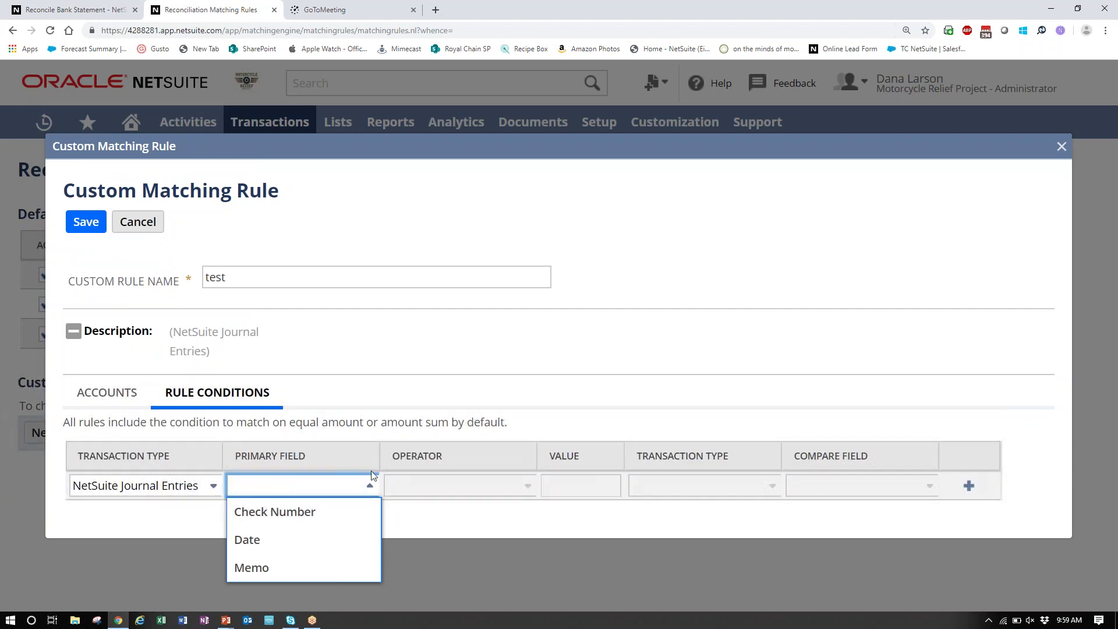
{"action": "left_click", "coordinate": [370, 486]}
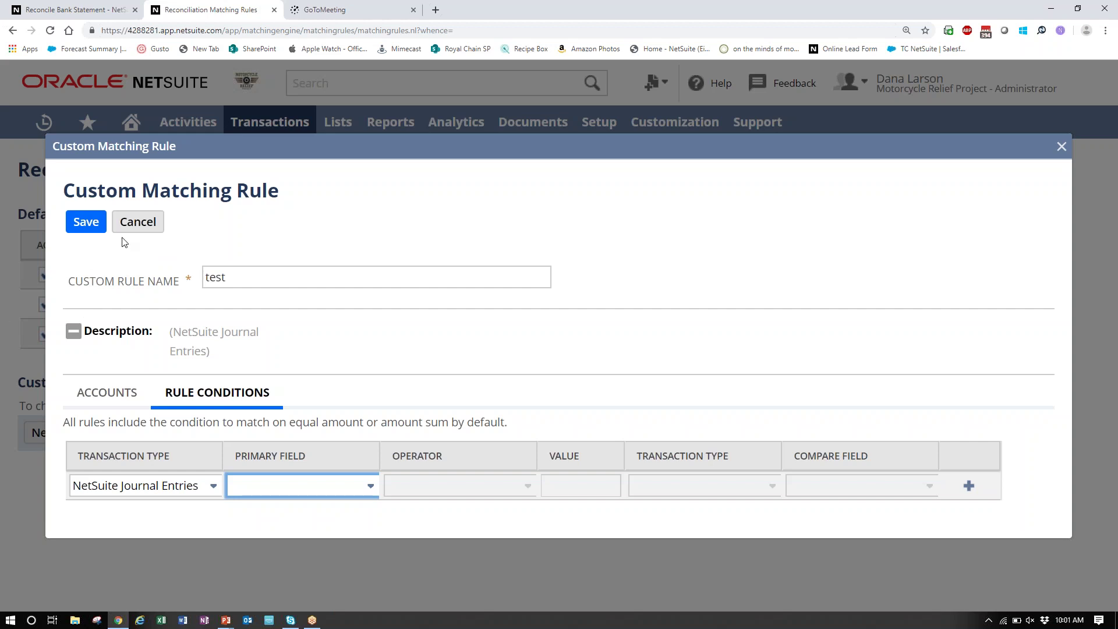
{"action": "left_click", "coordinate": [141, 226]}
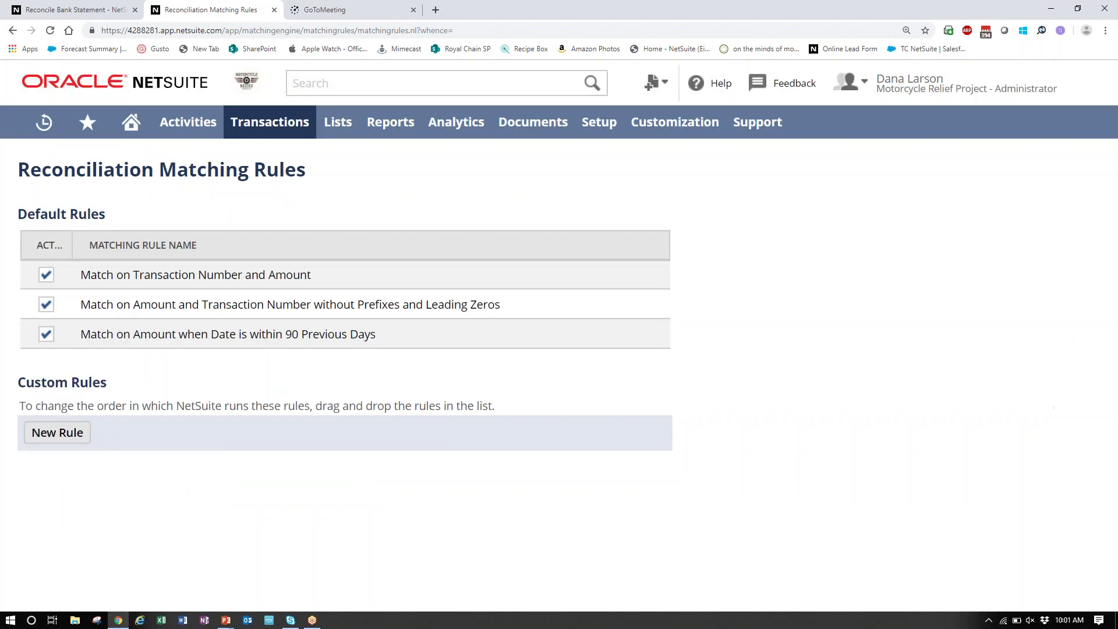
Open the Confirm Transaction Matches page for bank transactions and choose the 1000 Checking account.
{"action": "mouse_move", "coordinate": [281, 129]}
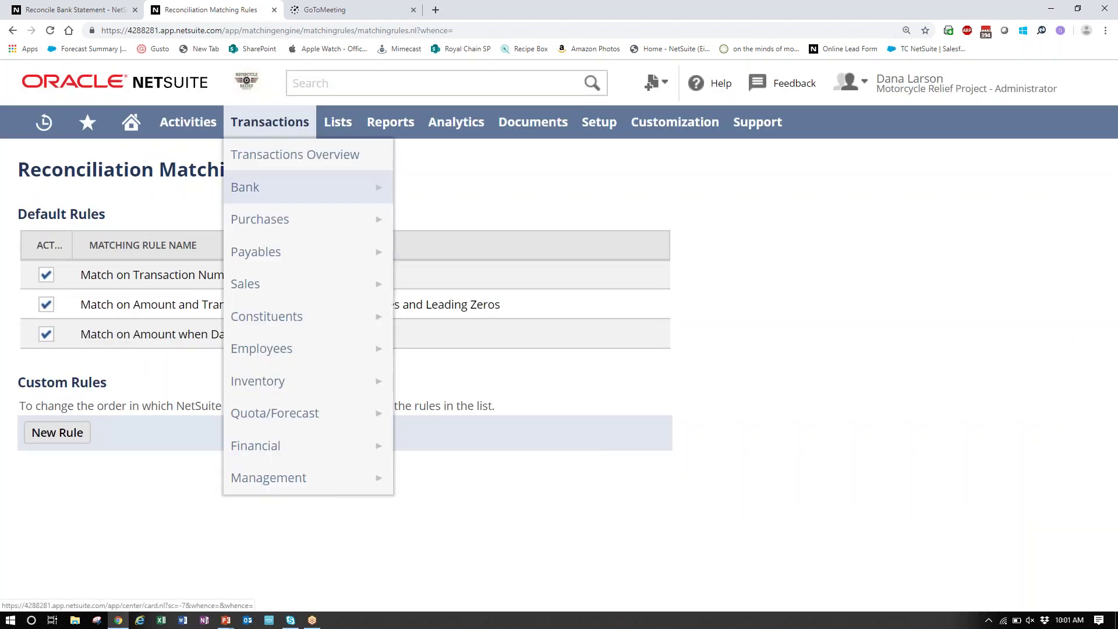
{"action": "mouse_move", "coordinate": [309, 194]}
{"action": "left_click", "coordinate": [437, 448]}
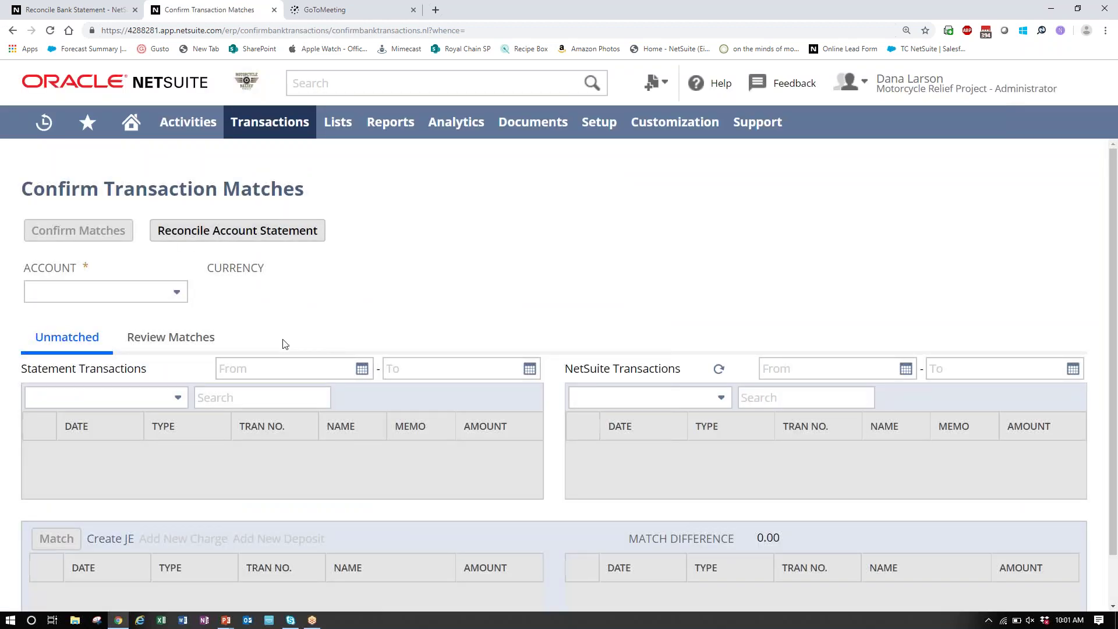
{"action": "left_click", "coordinate": [146, 297]}
{"action": "left_click", "coordinate": [135, 322]}
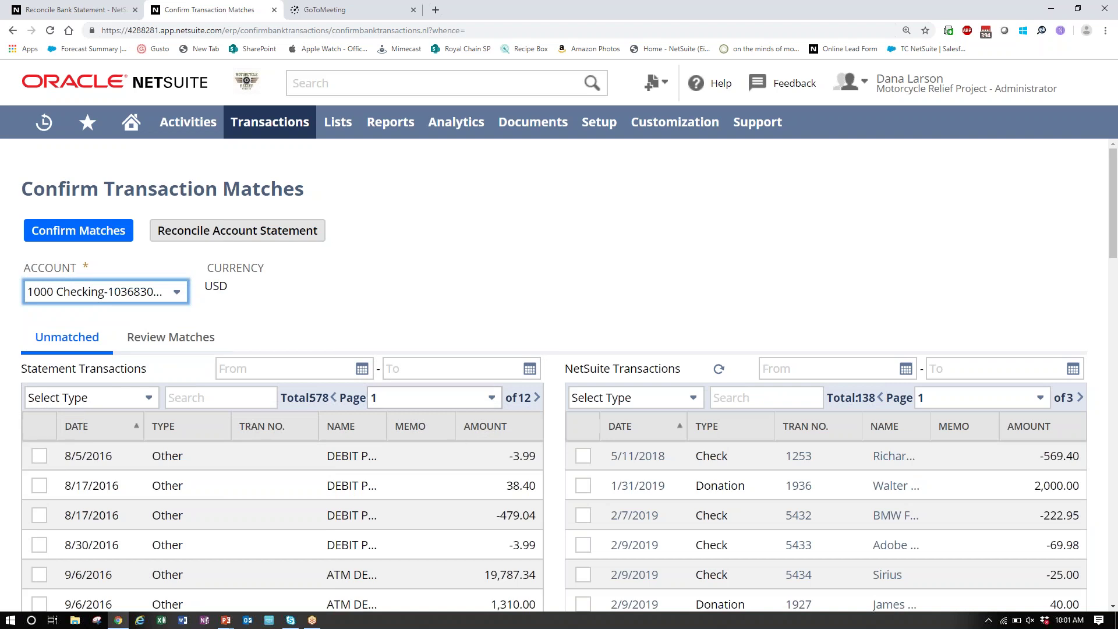
{"action": "left_click_drag", "start_coordinate": [28, 368], "coordinate": [141, 368]}
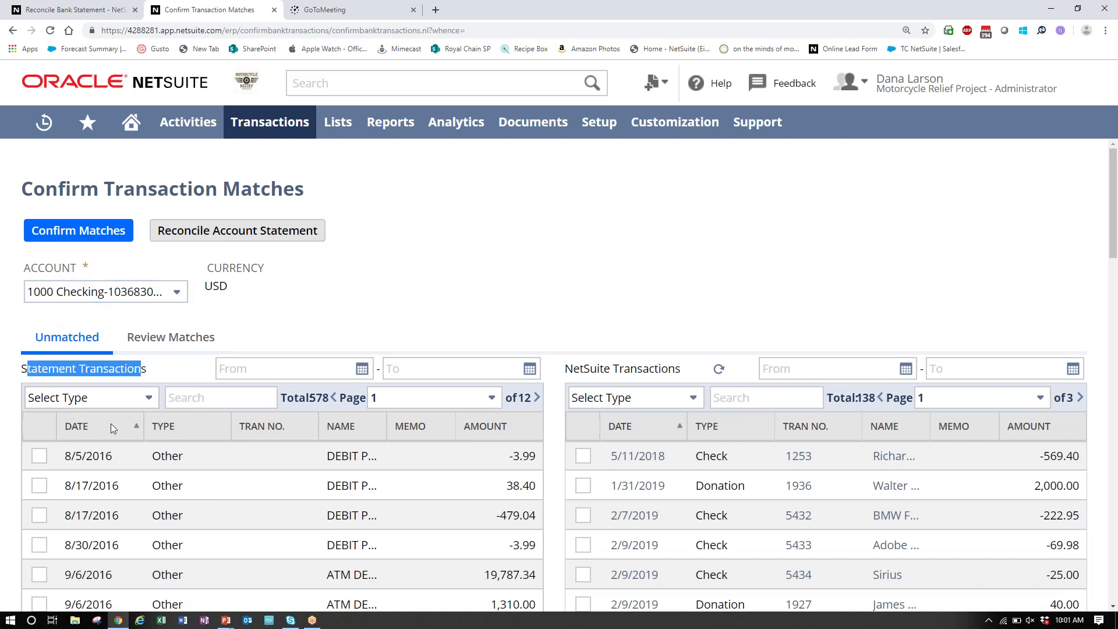
{"action": "left_click", "coordinate": [87, 457]}
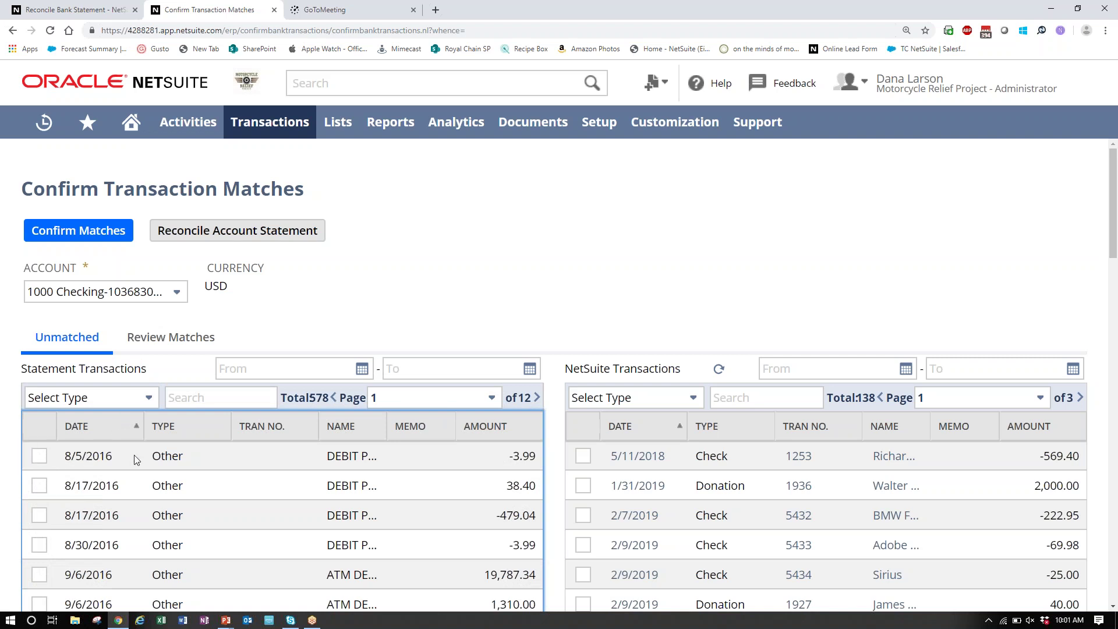
Set the start date of the unmatched statement transactions filter to 2/1/2019.
{"action": "scroll", "coordinate": [137, 461], "scroll_direction": "down", "scroll_amount": 2}
{"action": "left_click", "coordinate": [250, 246]}
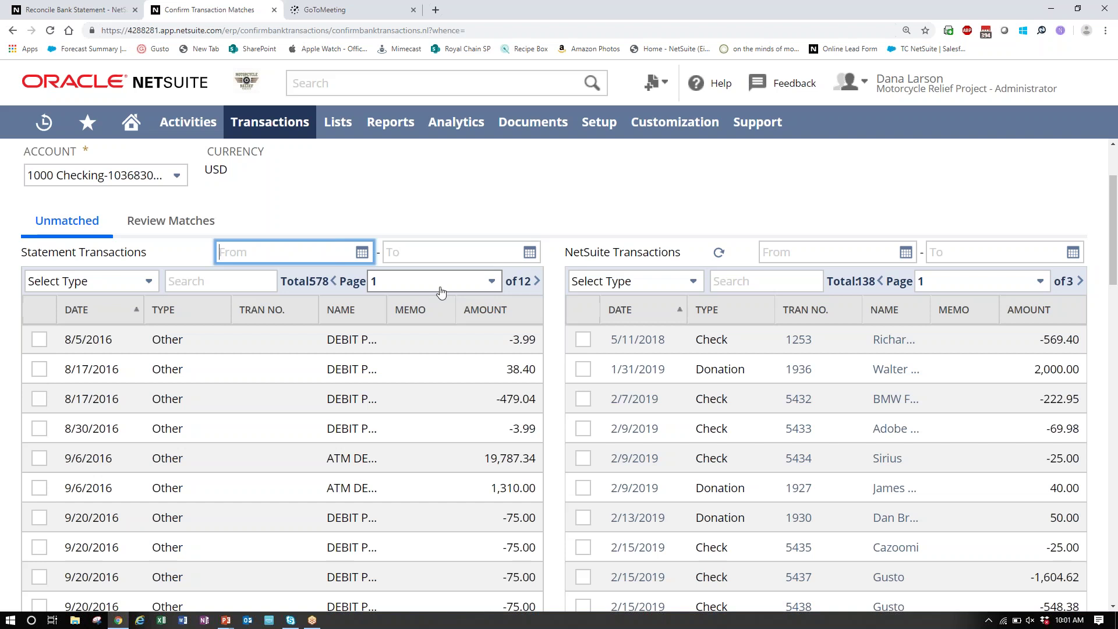
{"action": "left_click", "coordinate": [361, 252]}
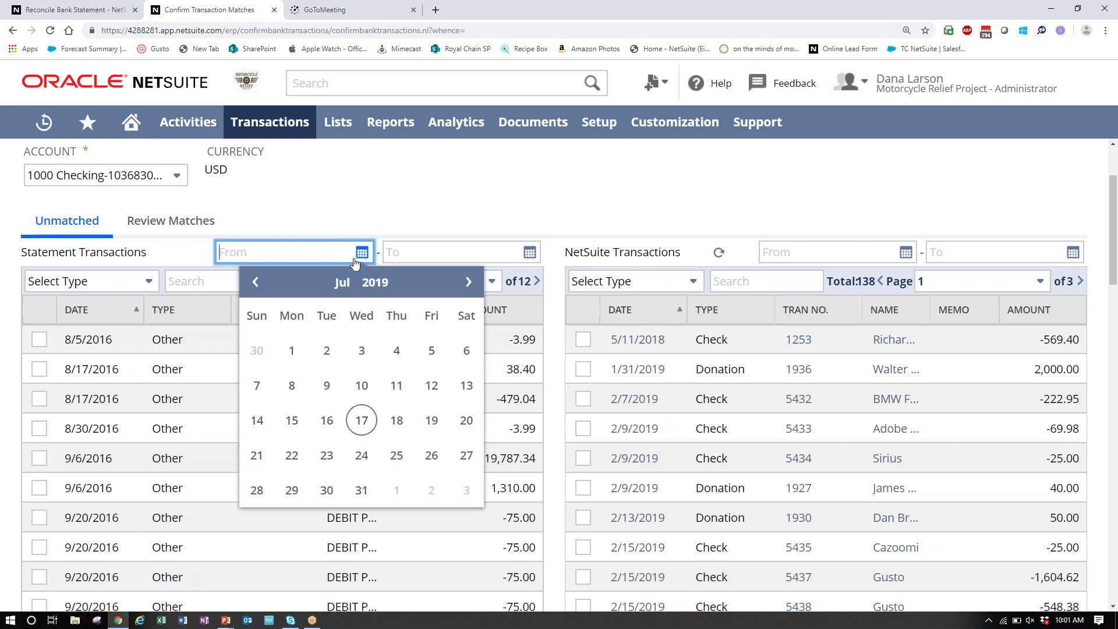
{"action": "left_click", "coordinate": [248, 290]}
{"action": "left_click", "coordinate": [254, 283]}
{"action": "left_click", "coordinate": [255, 282]}
{"action": "left_click", "coordinate": [255, 283]}
{"action": "left_click", "coordinate": [255, 282]}
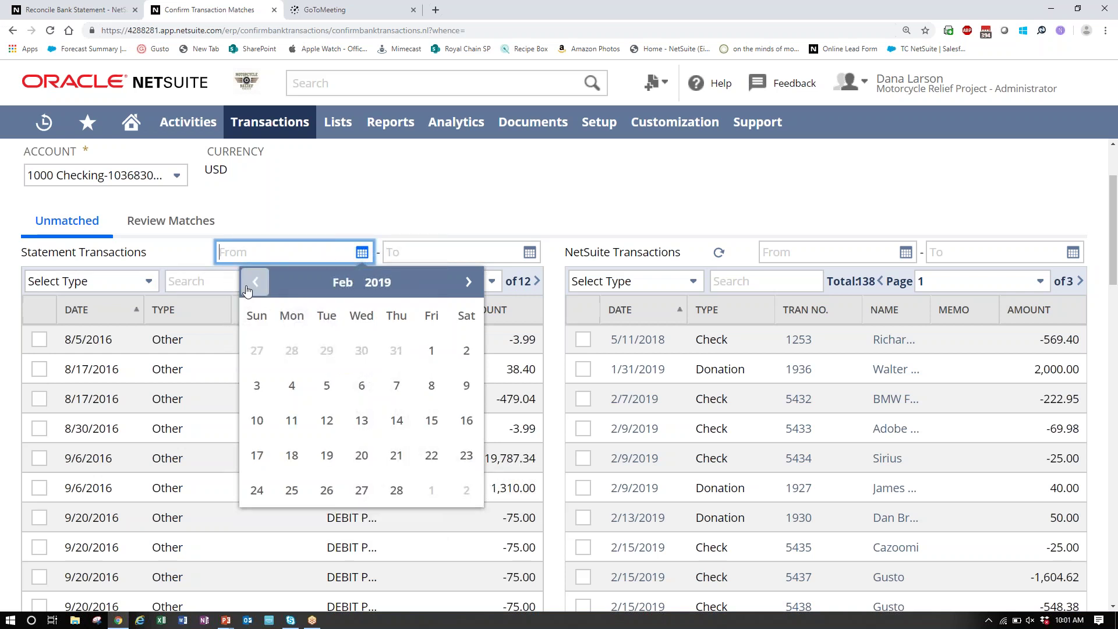
{"action": "left_click", "coordinate": [420, 357]}
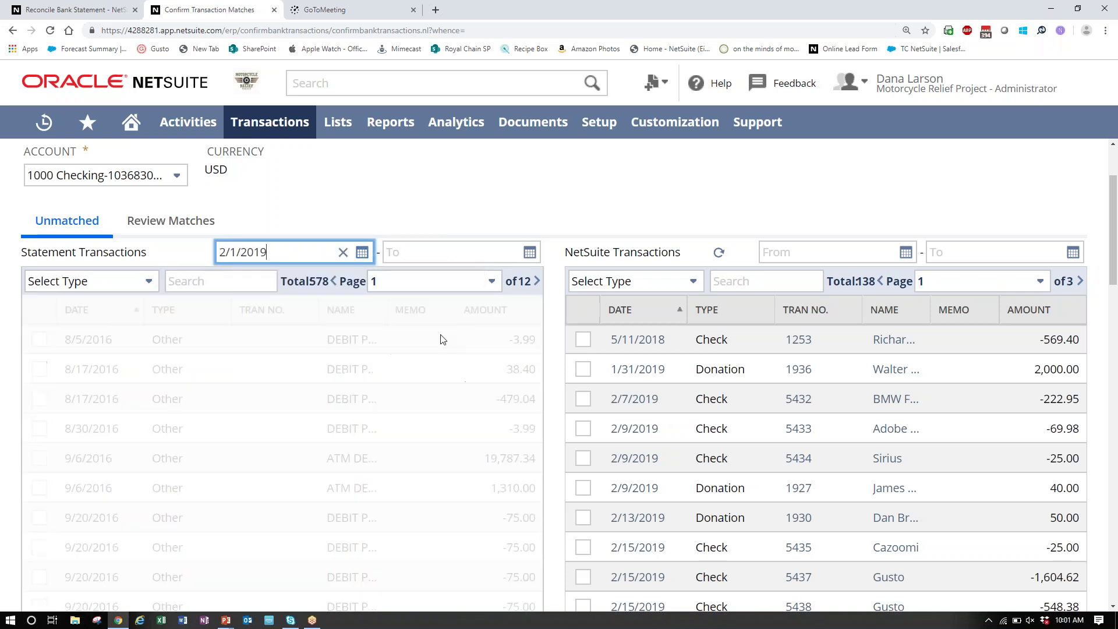
Set the end date of the unmatched statement transactions filter to 2/28/2019.
{"action": "left_click", "coordinate": [530, 252]}
{"action": "left_click", "coordinate": [429, 283]}
{"action": "left_click", "coordinate": [423, 282]}
{"action": "left_click", "coordinate": [424, 283]}
{"action": "left_click", "coordinate": [423, 283]}
{"action": "left_click", "coordinate": [424, 282]}
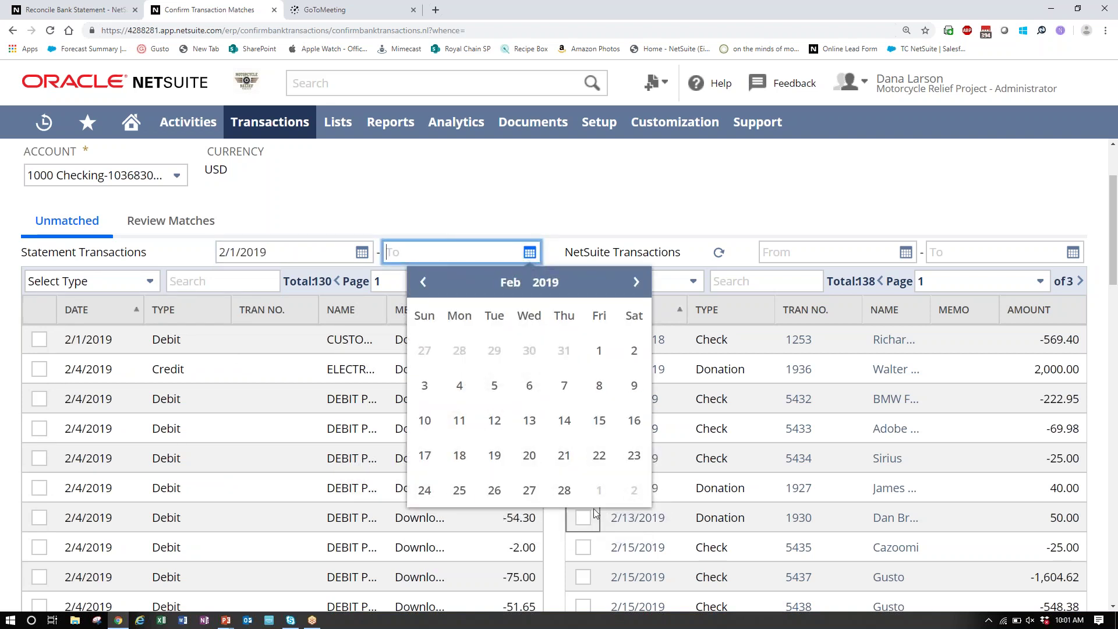
{"action": "left_click", "coordinate": [564, 490]}
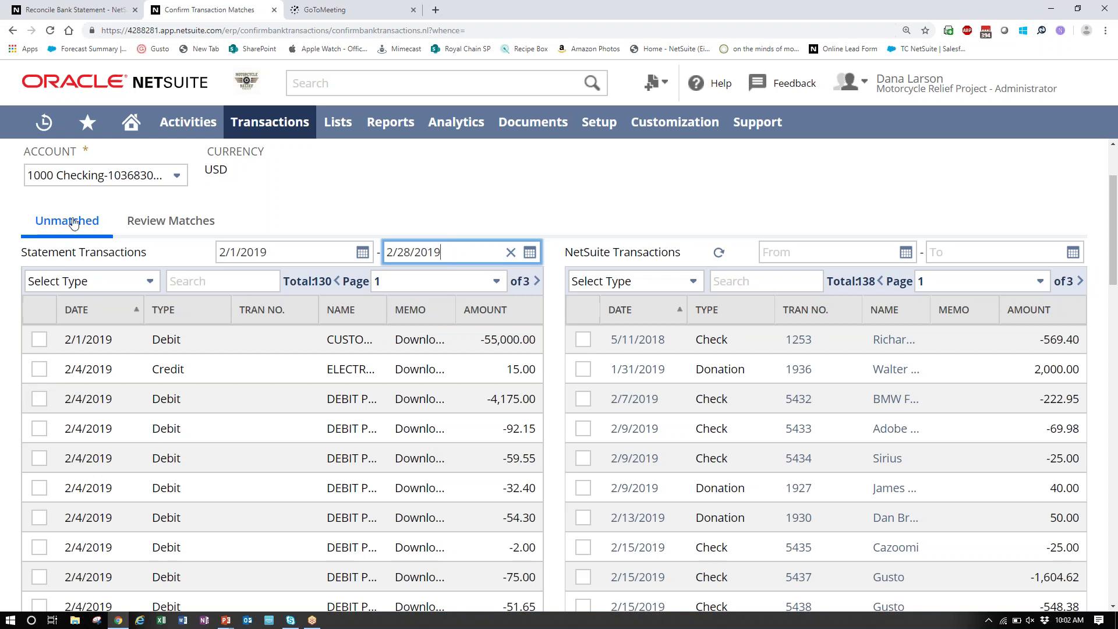
Review the automatically matched transactions for the checking account and return to the unmatched transactions.
{"action": "scroll", "coordinate": [74, 227], "scroll_direction": "up", "scroll_amount": 2}
{"action": "left_click", "coordinate": [175, 343]}
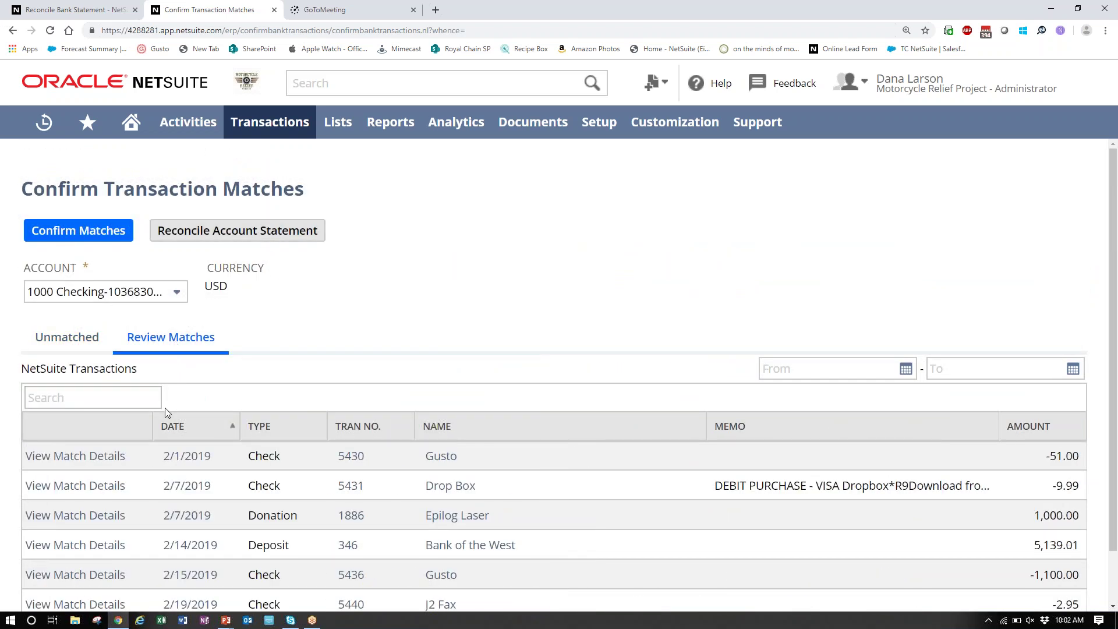
{"action": "scroll", "coordinate": [166, 408], "scroll_direction": "down", "scroll_amount": 1}
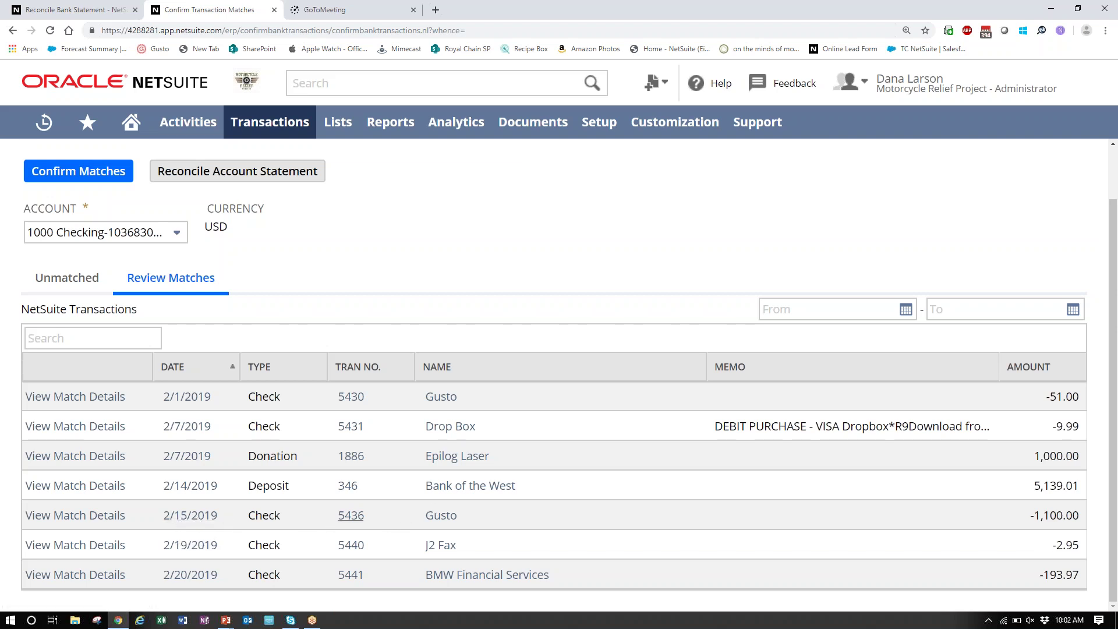
{"action": "left_click", "coordinate": [69, 281]}
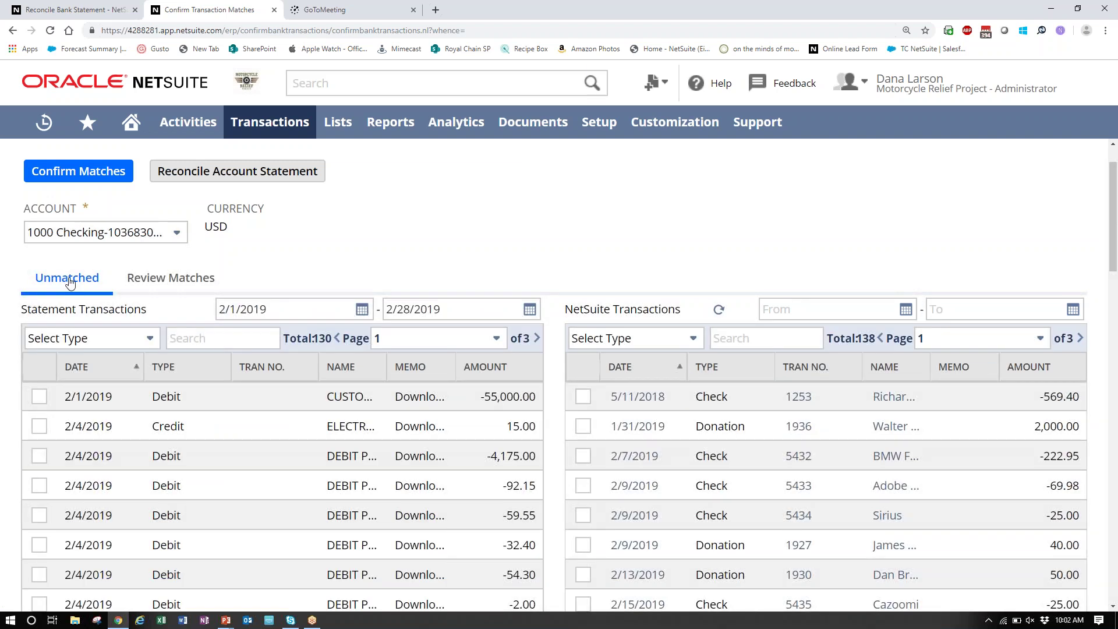
{"action": "mouse_move", "coordinate": [263, 131]}
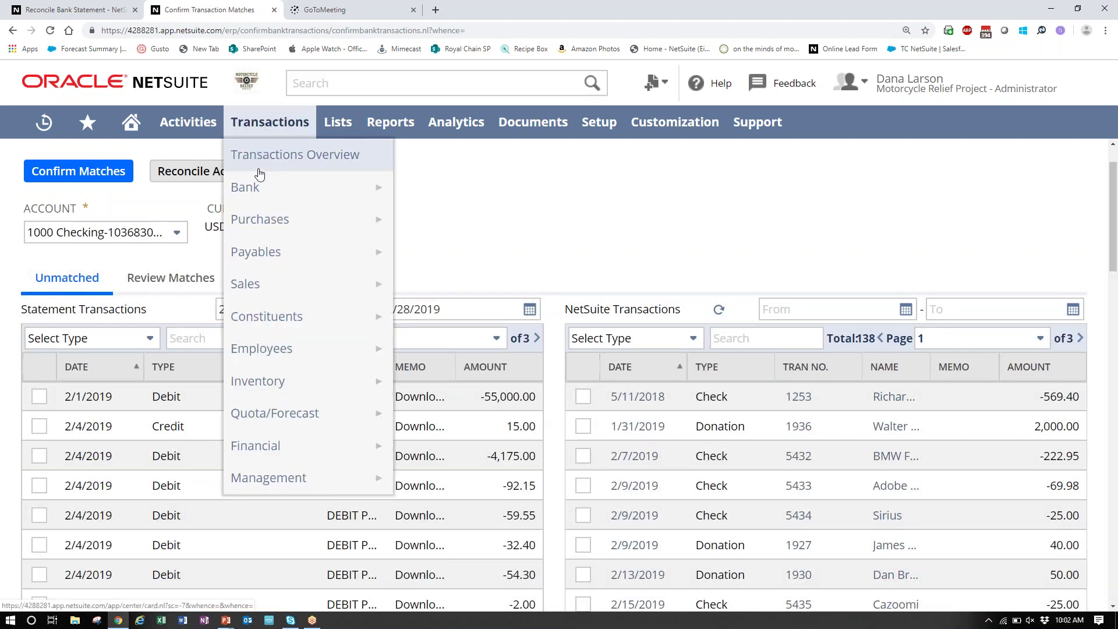
{"action": "mouse_move", "coordinate": [257, 182]}
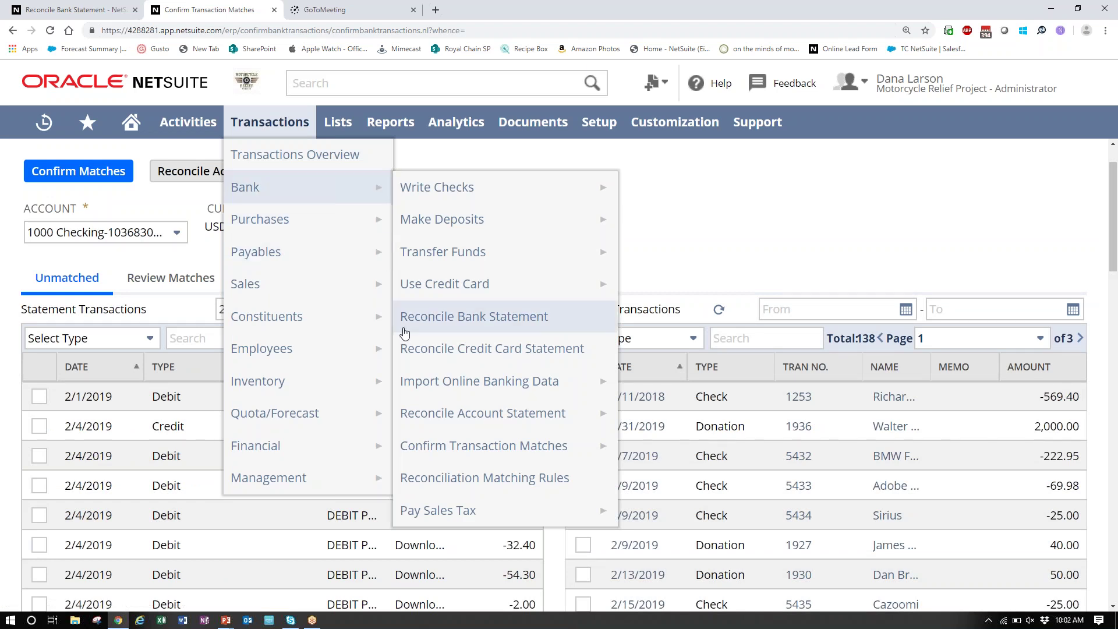
{"action": "mouse_move", "coordinate": [471, 422]}
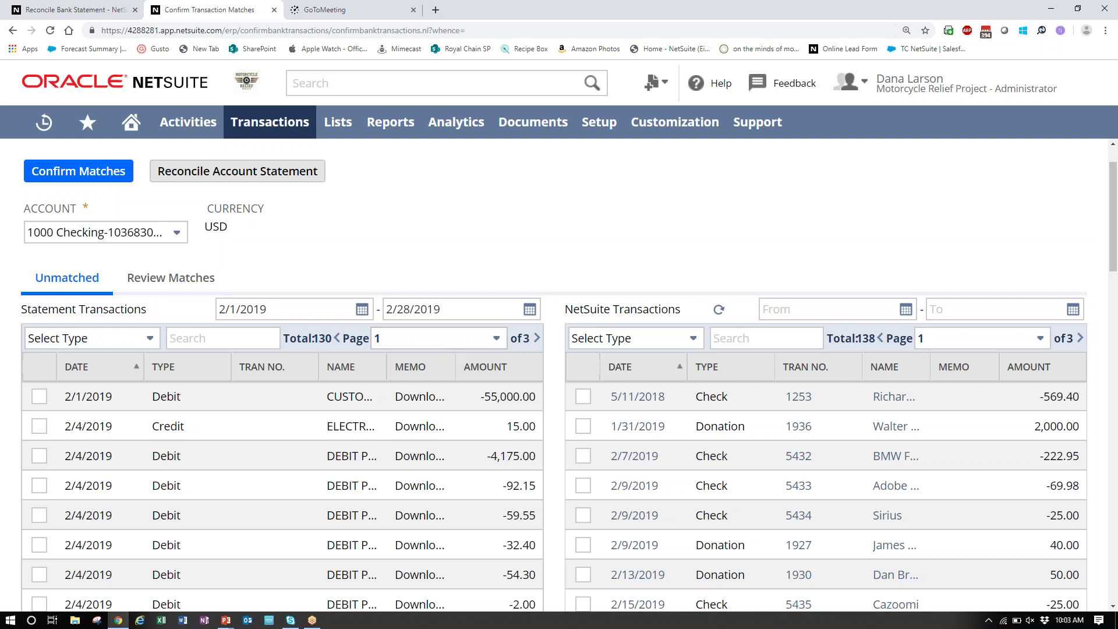
Try pairing the -55,000.00 statement debit with Drop Box checks 5449, 5467 and 5485, sorting statement lines by amount and NetSuite transactions by memo.
{"action": "left_click", "coordinate": [473, 373]}
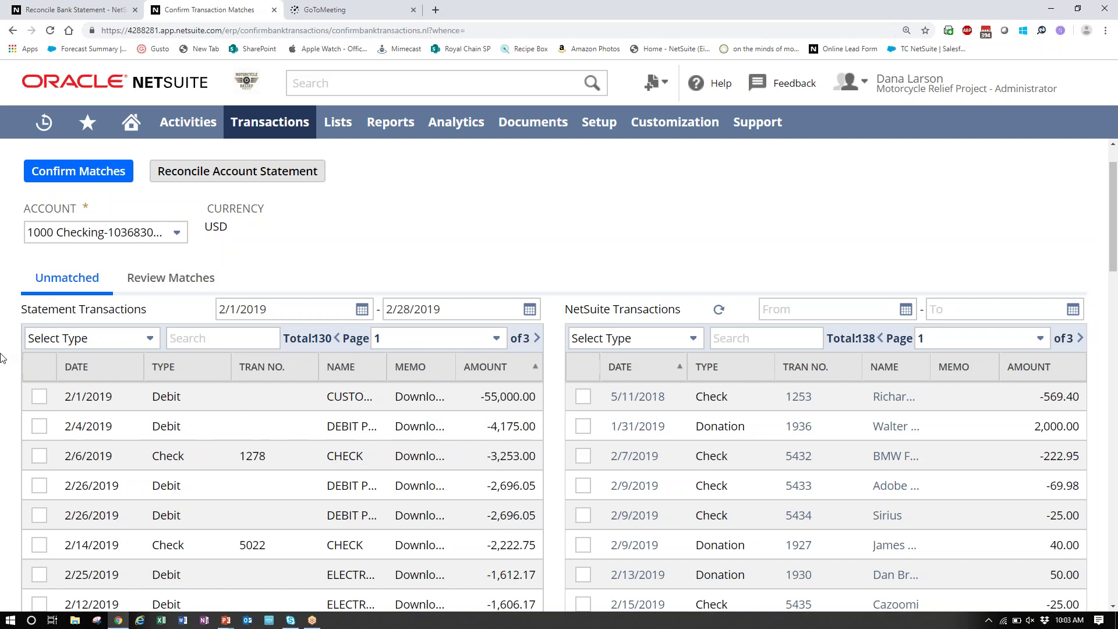
{"action": "left_click", "coordinate": [38, 396]}
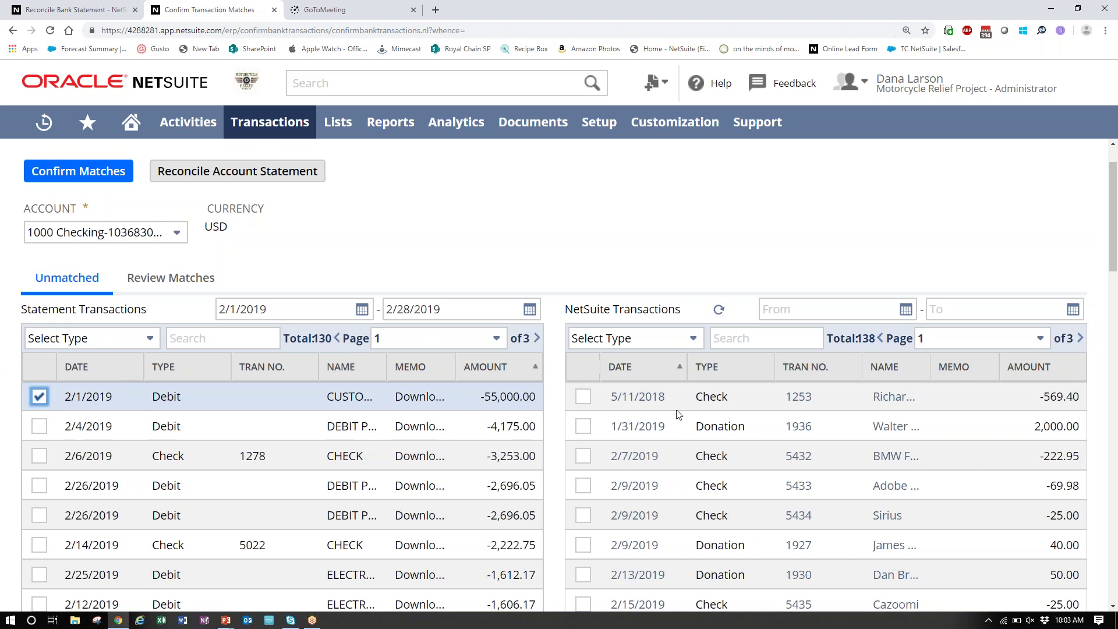
{"action": "left_click", "coordinate": [956, 369]}
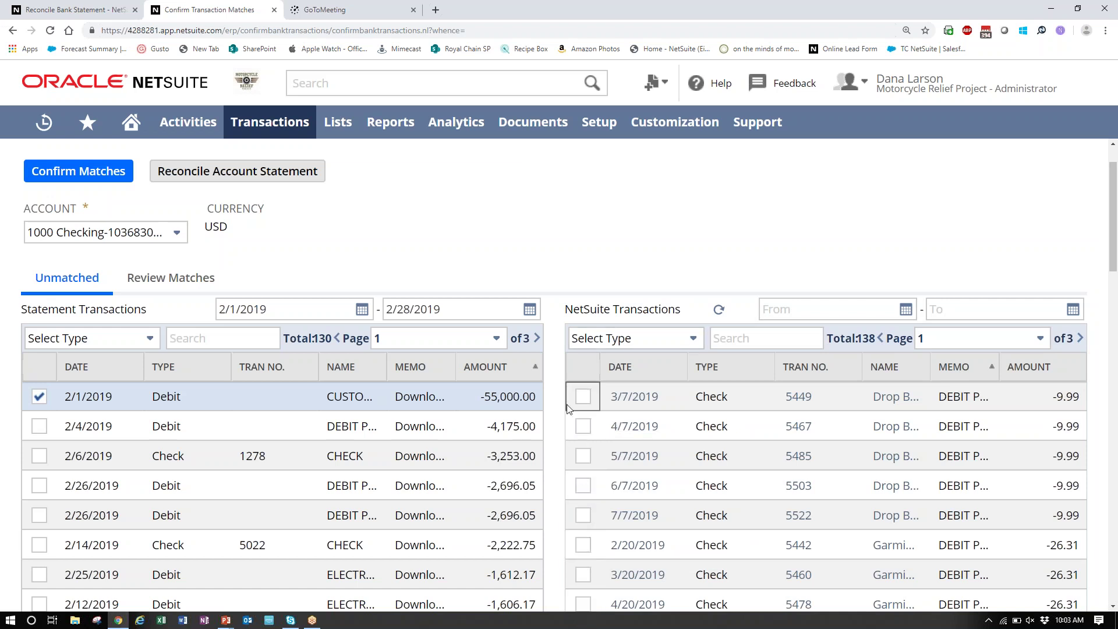
{"action": "left_click", "coordinate": [583, 398]}
{"action": "left_click", "coordinate": [582, 428]}
{"action": "left_click", "coordinate": [583, 458]}
{"action": "scroll", "coordinate": [560, 472], "scroll_direction": "down", "scroll_amount": 15}
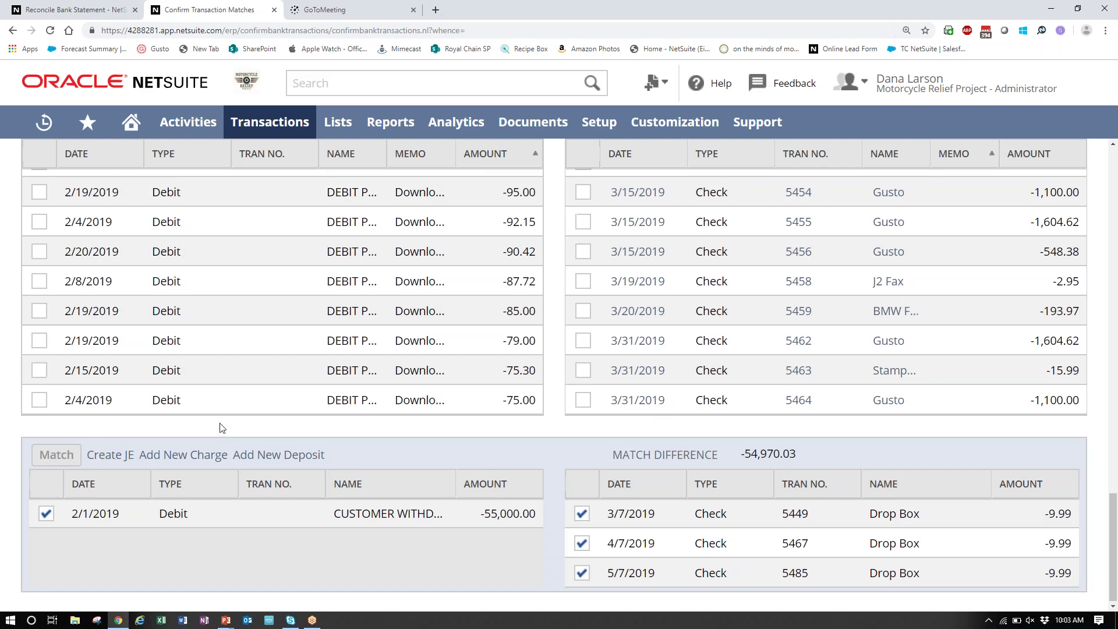
{"action": "scroll", "coordinate": [222, 425], "scroll_direction": "up", "scroll_amount": 15}
{"action": "scroll", "coordinate": [222, 424], "scroll_direction": "up", "scroll_amount": 15}
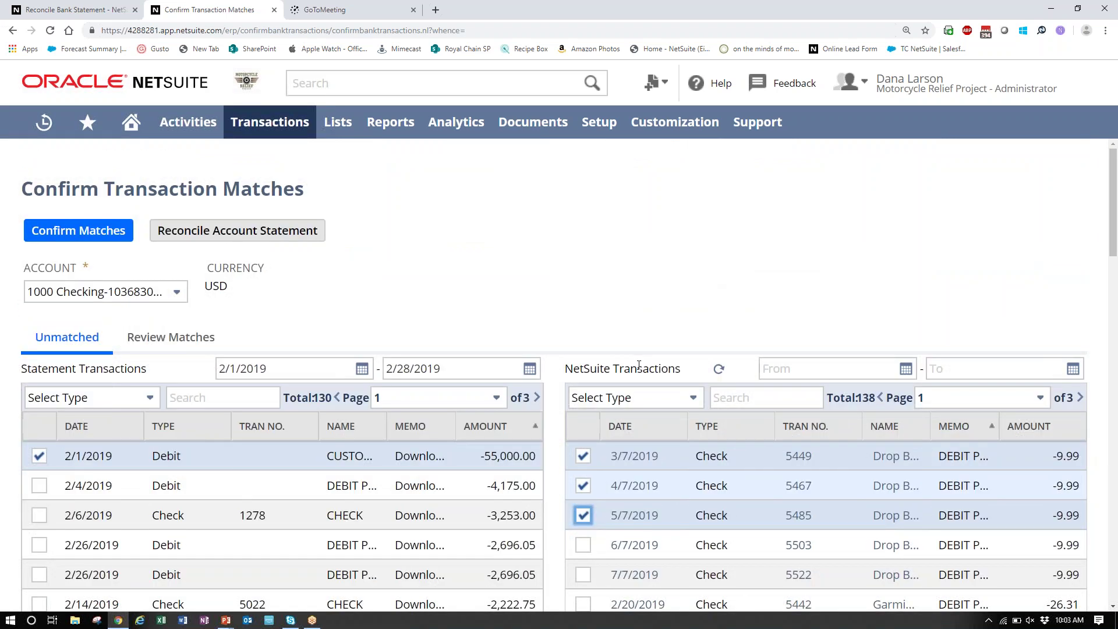
Limit the unmatched NetSuite transactions to dates through 3/2/2019 and sort them by date.
{"action": "scroll", "coordinate": [693, 412], "scroll_direction": "down", "scroll_amount": 1}
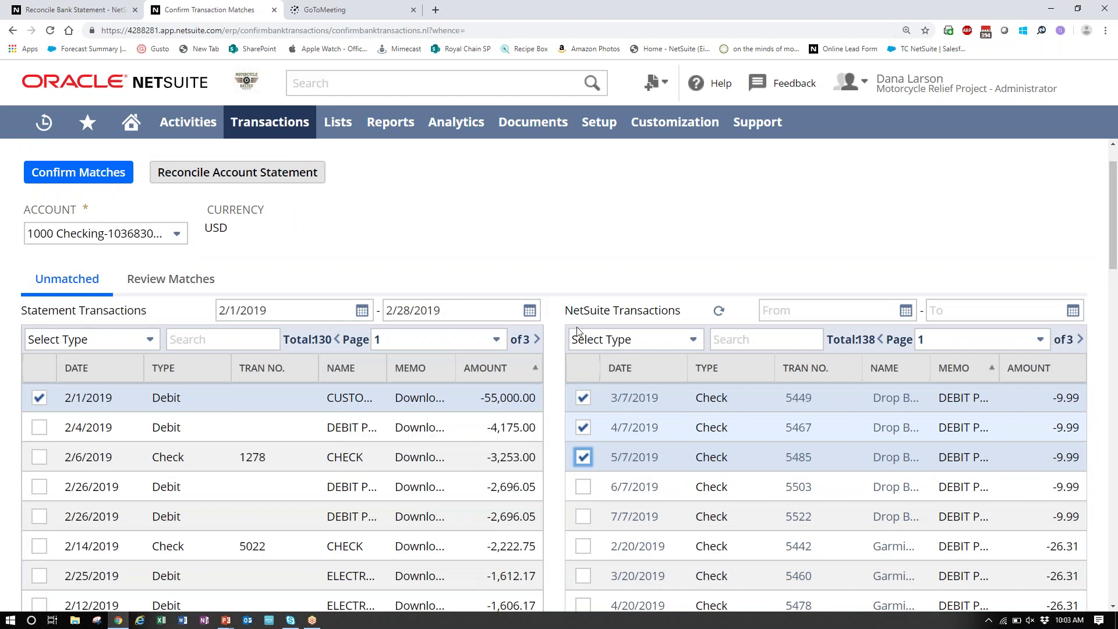
{"action": "scroll", "coordinate": [647, 429], "scroll_direction": "down", "scroll_amount": 1}
{"action": "scroll", "coordinate": [651, 425], "scroll_direction": "down", "scroll_amount": 2}
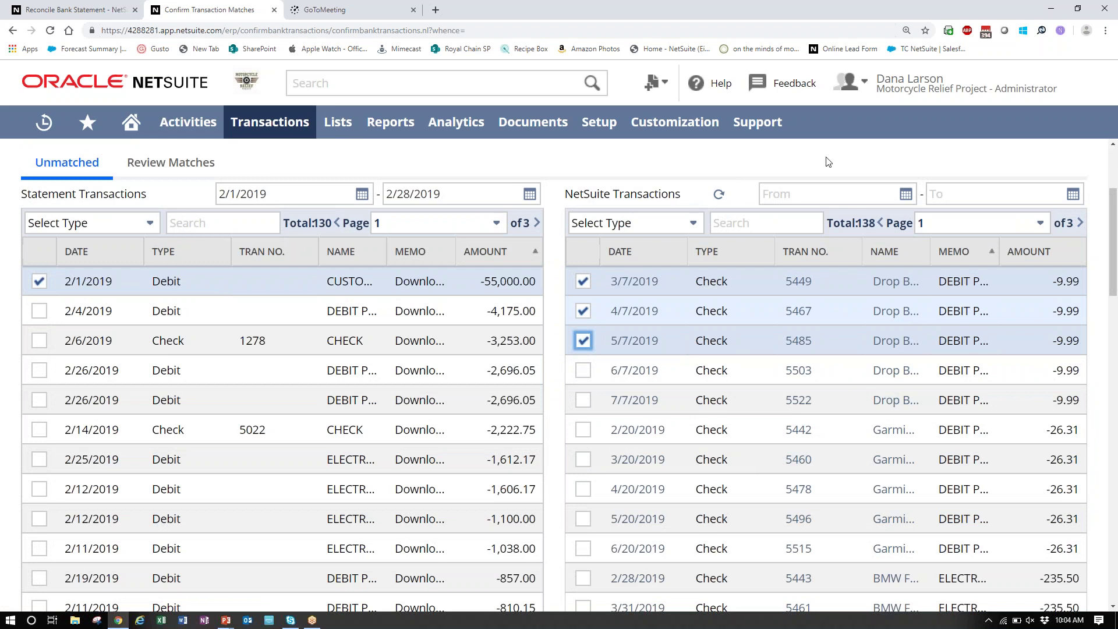
{"action": "left_click", "coordinate": [972, 194]}
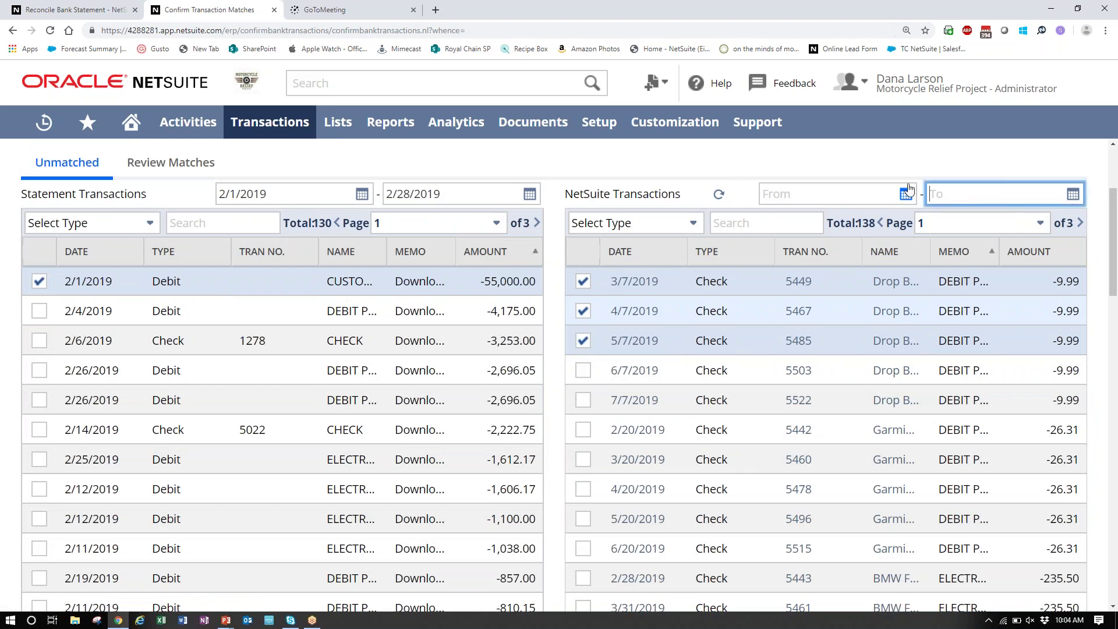
{"action": "type", "text": "3/2/"}
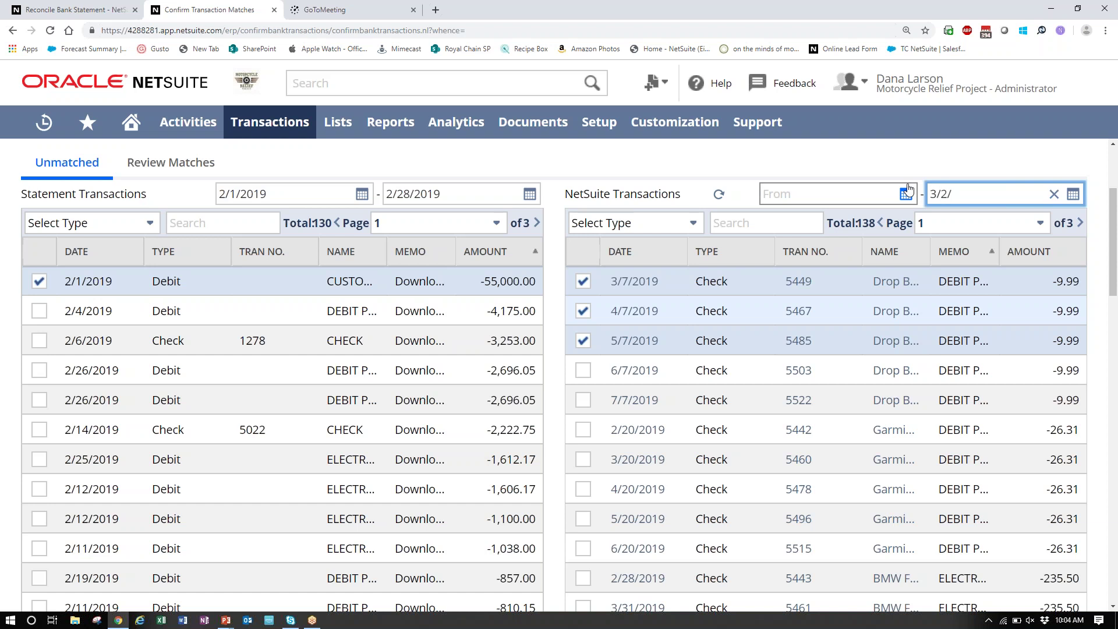
{"action": "type", "text": "2019"}
{"action": "left_click", "coordinate": [841, 191]}
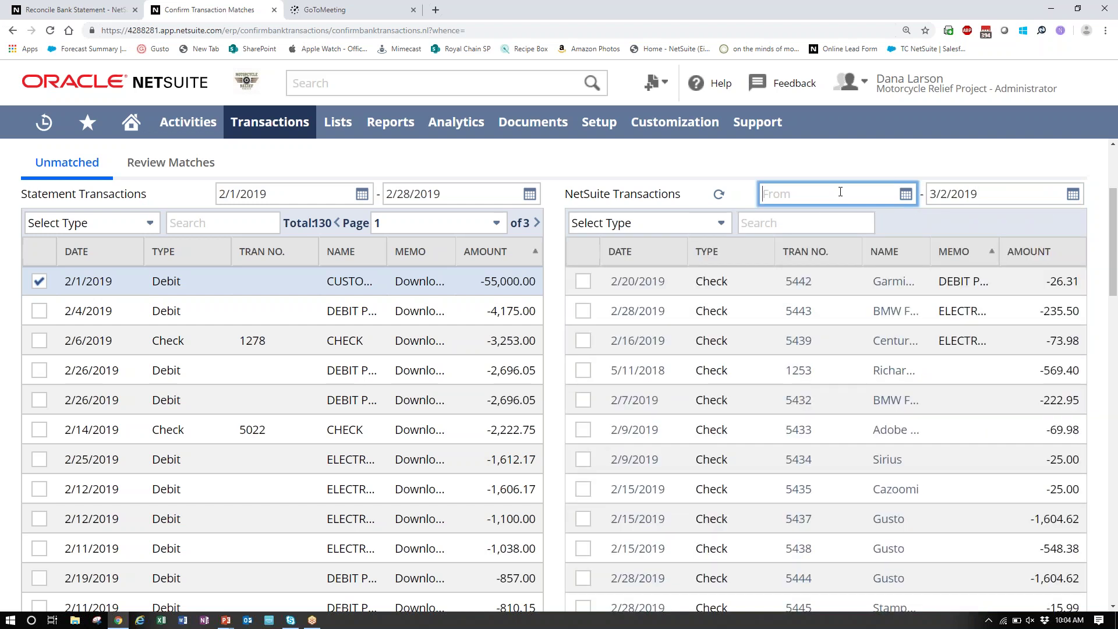
{"action": "left_click", "coordinate": [634, 256]}
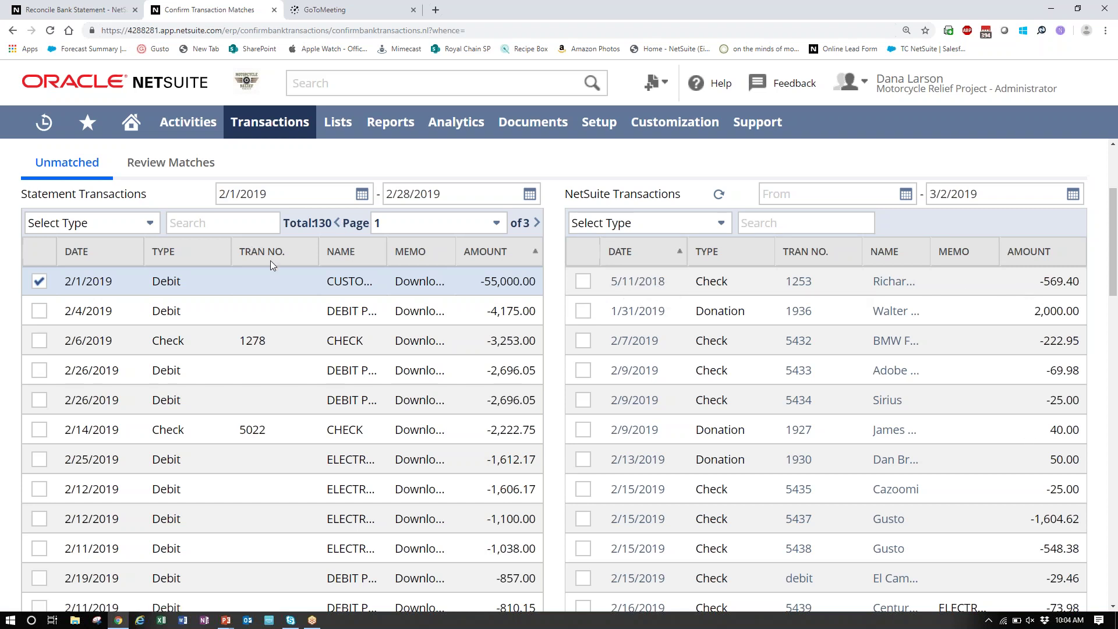
Deselect the -55,000.00 statement debit and sort both the statement and NetSuite transactions by ascending amount.
{"action": "left_click", "coordinate": [39, 282]}
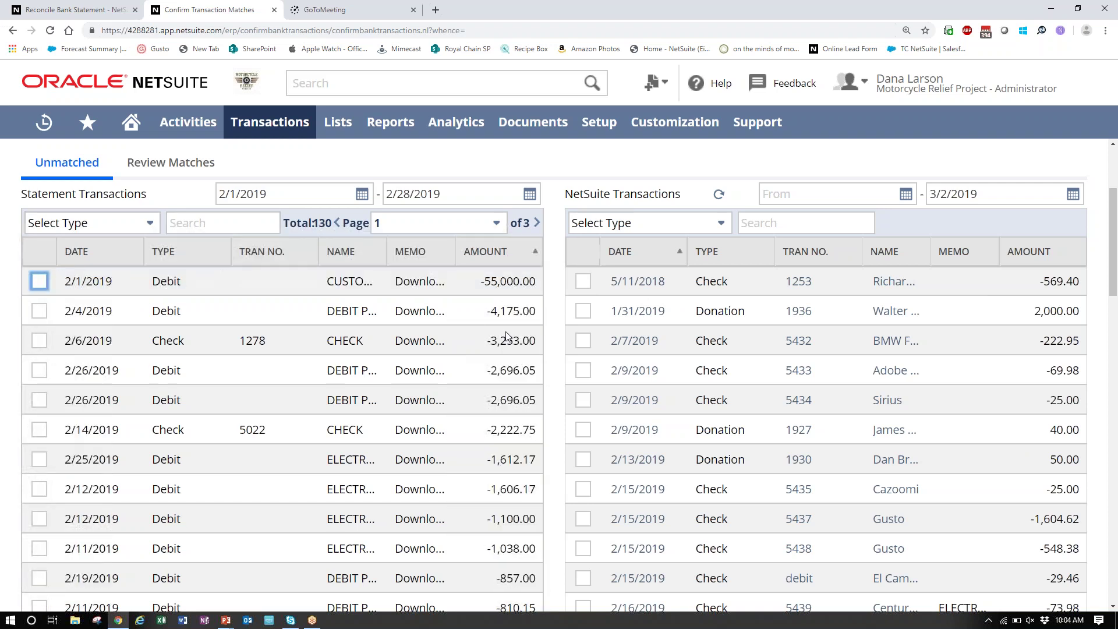
{"action": "scroll", "coordinate": [562, 392], "scroll_direction": "down", "scroll_amount": 1}
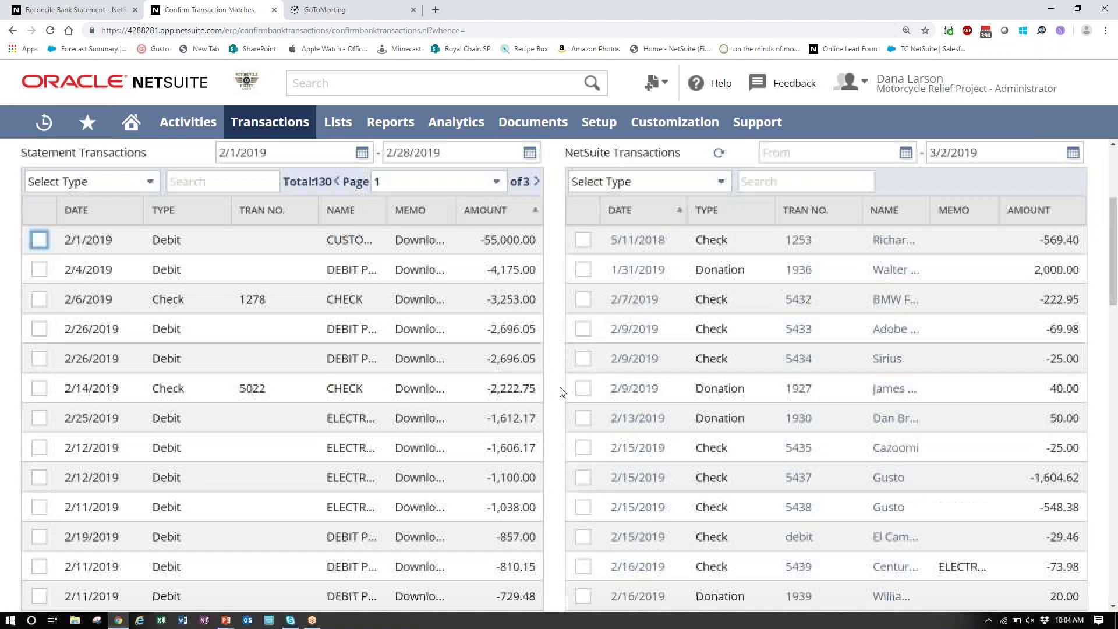
{"action": "scroll", "coordinate": [562, 392], "scroll_direction": "up", "scroll_amount": 2}
{"action": "left_click", "coordinate": [1043, 310]}
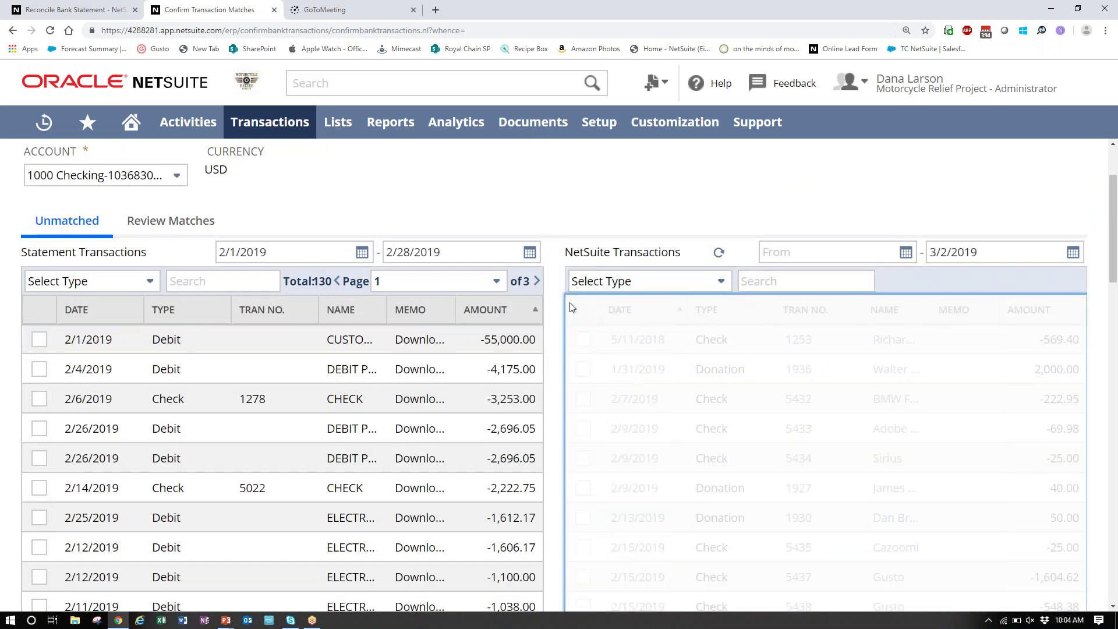
{"action": "left_click", "coordinate": [507, 311]}
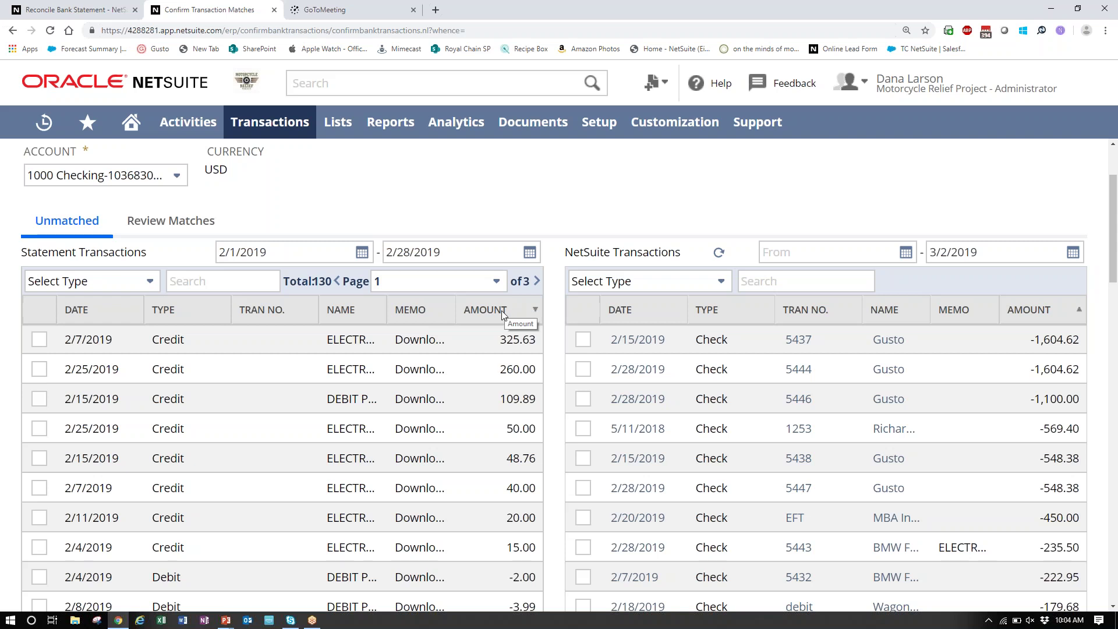
{"action": "left_click", "coordinate": [499, 313]}
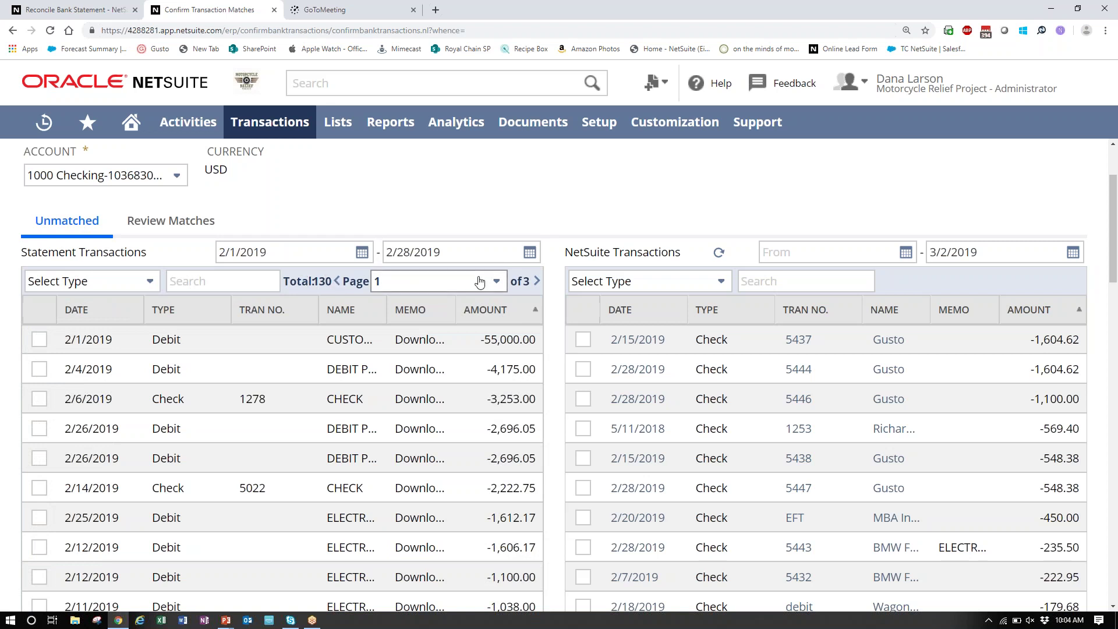
Page through the unmatched statement transactions to page 3 and return to page 1.
{"action": "left_click", "coordinate": [535, 284]}
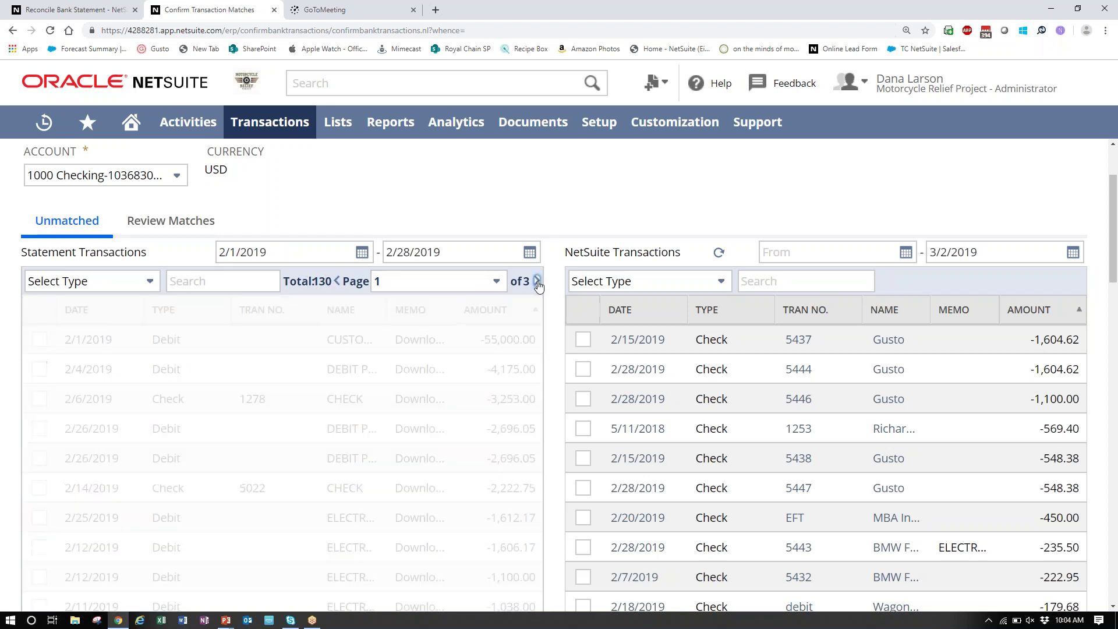
{"action": "left_click", "coordinate": [537, 282]}
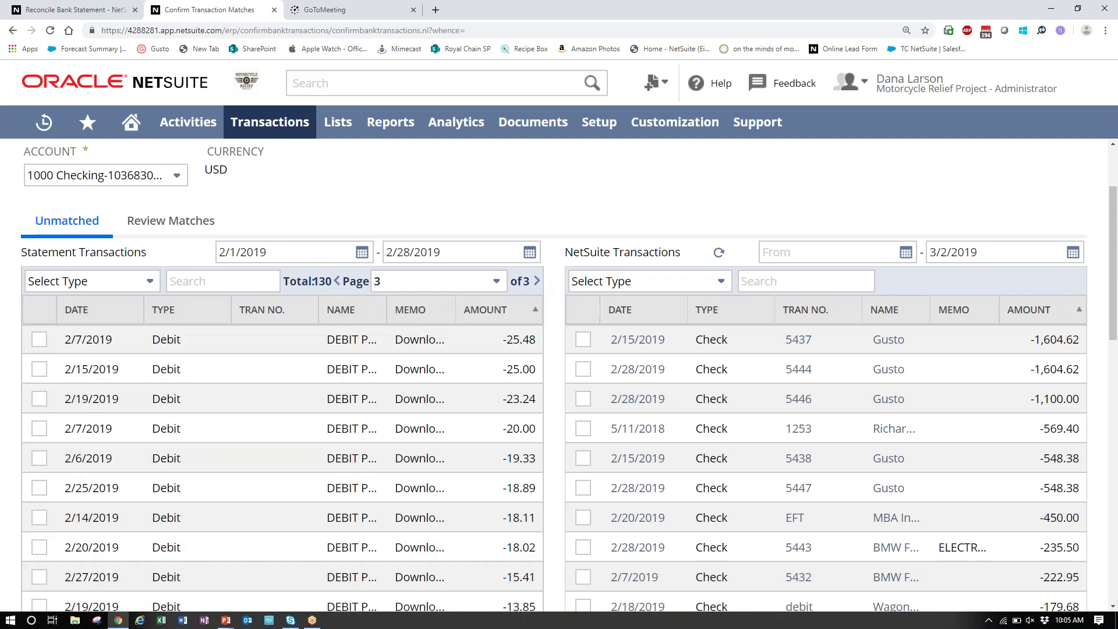
{"action": "left_click", "coordinate": [336, 282]}
{"action": "left_click", "coordinate": [336, 282]}
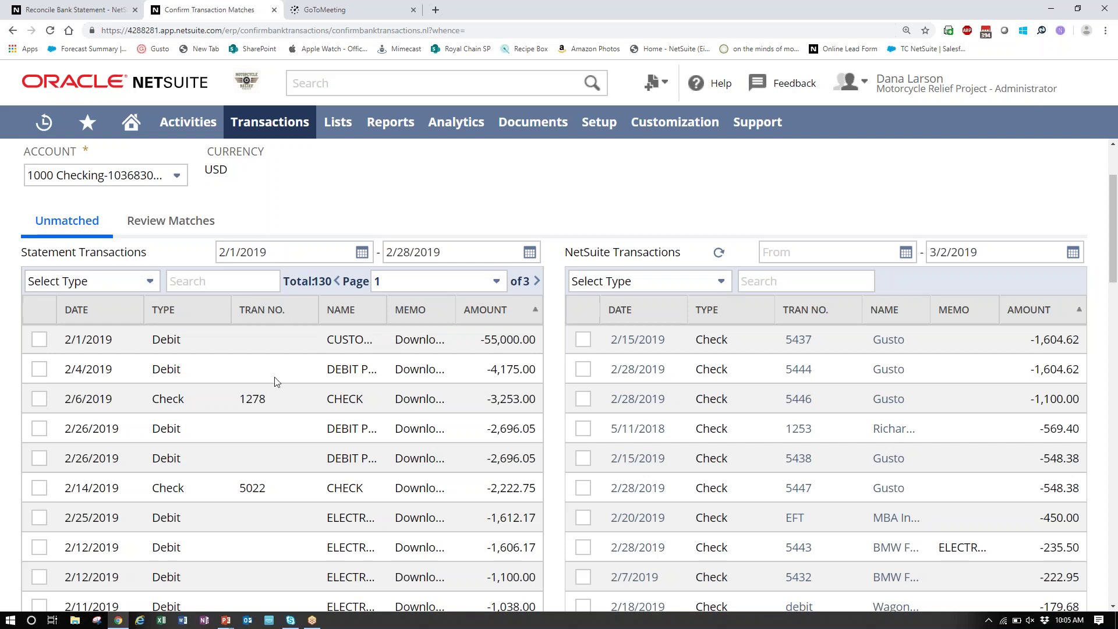
Sort both the statement and NetSuite transactions by ascending date and look through the unmatched lines.
{"action": "left_click", "coordinate": [101, 320]}
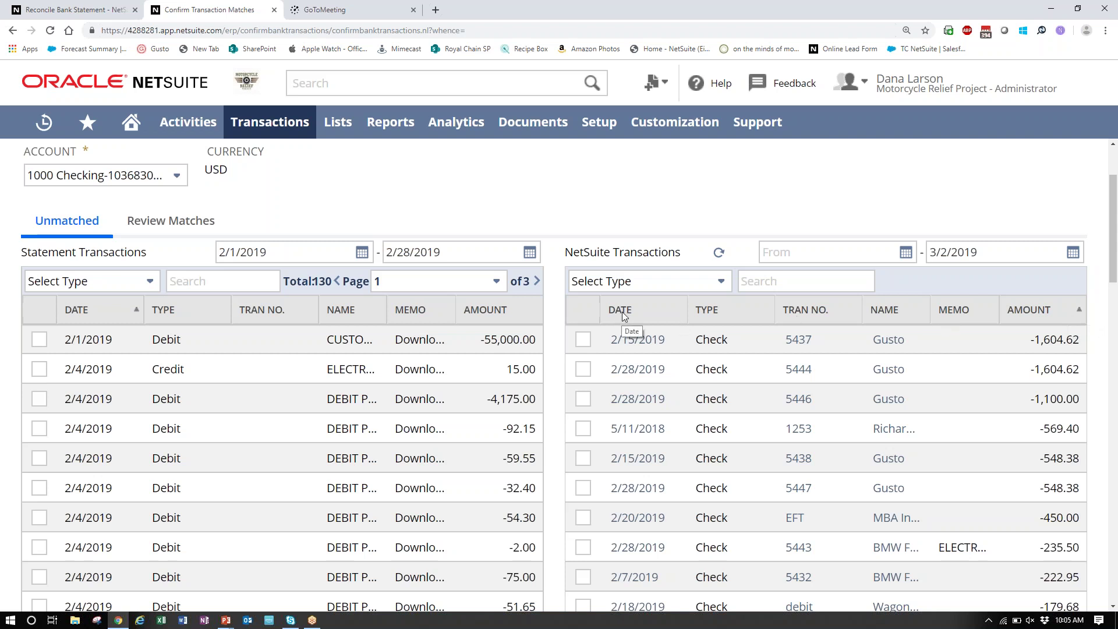
{"action": "left_click", "coordinate": [655, 316]}
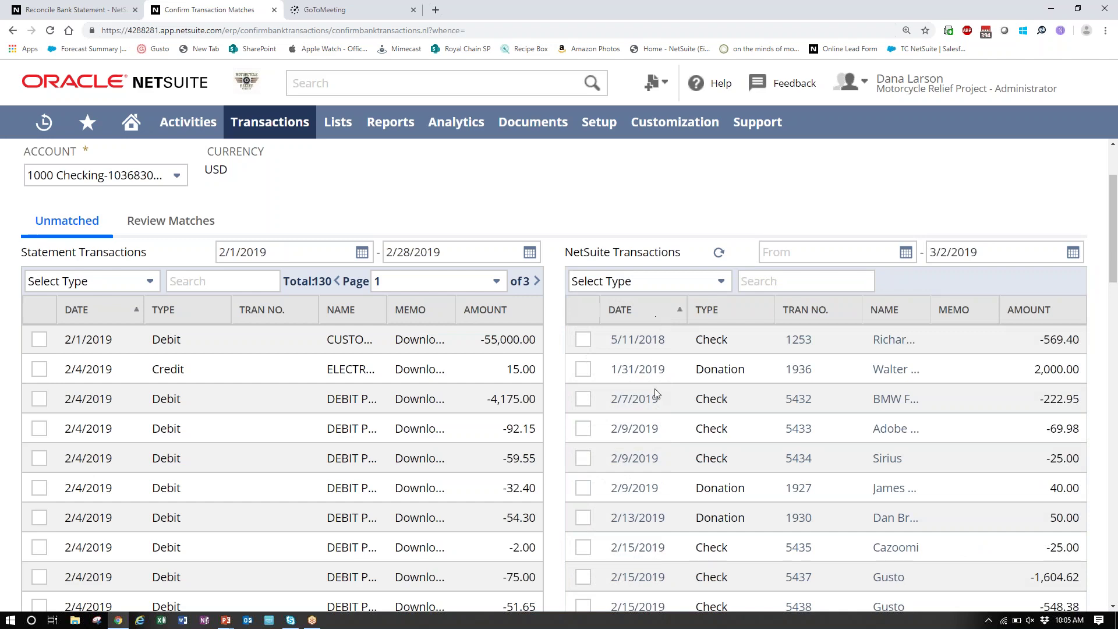
{"action": "scroll", "coordinate": [656, 350], "scroll_direction": "down", "scroll_amount": 6}
{"action": "scroll", "coordinate": [656, 352], "scroll_direction": "down", "scroll_amount": 3}
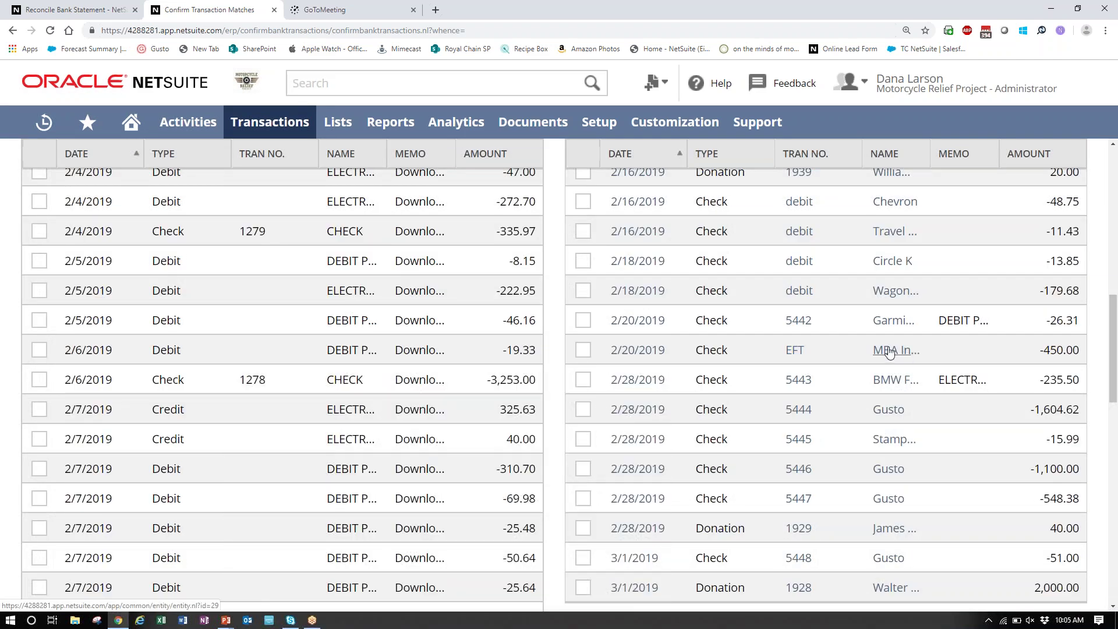
Select the 2/20/2019 MBA Insurance check for -450.00 and sort the statement transactions by amount in ascending order.
{"action": "left_click", "coordinate": [583, 350]}
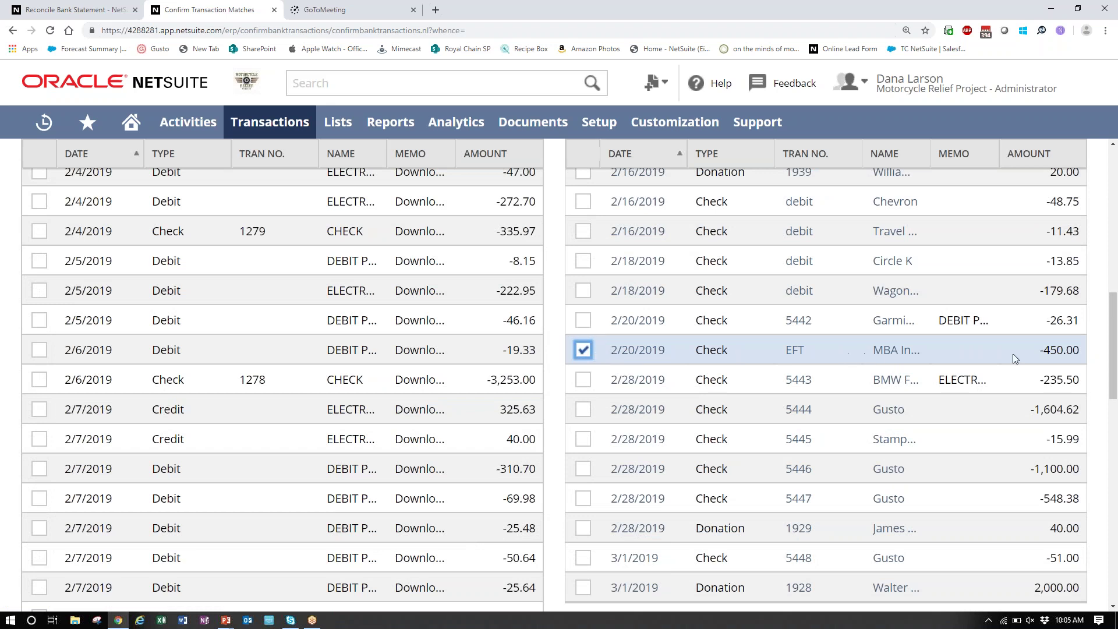
{"action": "scroll", "coordinate": [442, 344], "scroll_direction": "up", "scroll_amount": 7}
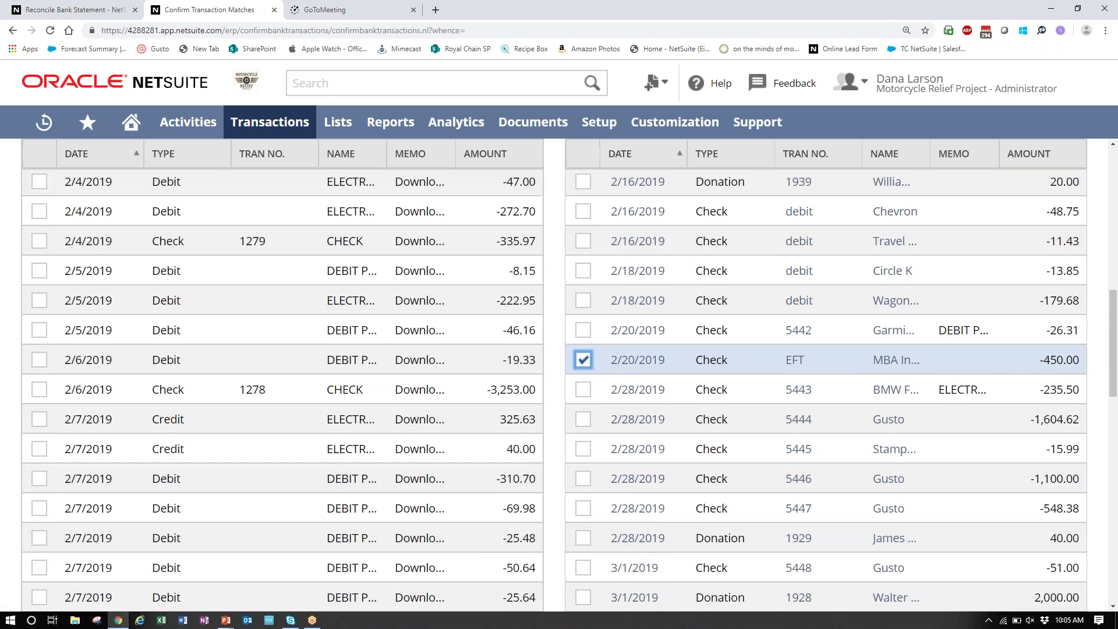
{"action": "scroll", "coordinate": [414, 348], "scroll_direction": "down", "scroll_amount": 6}
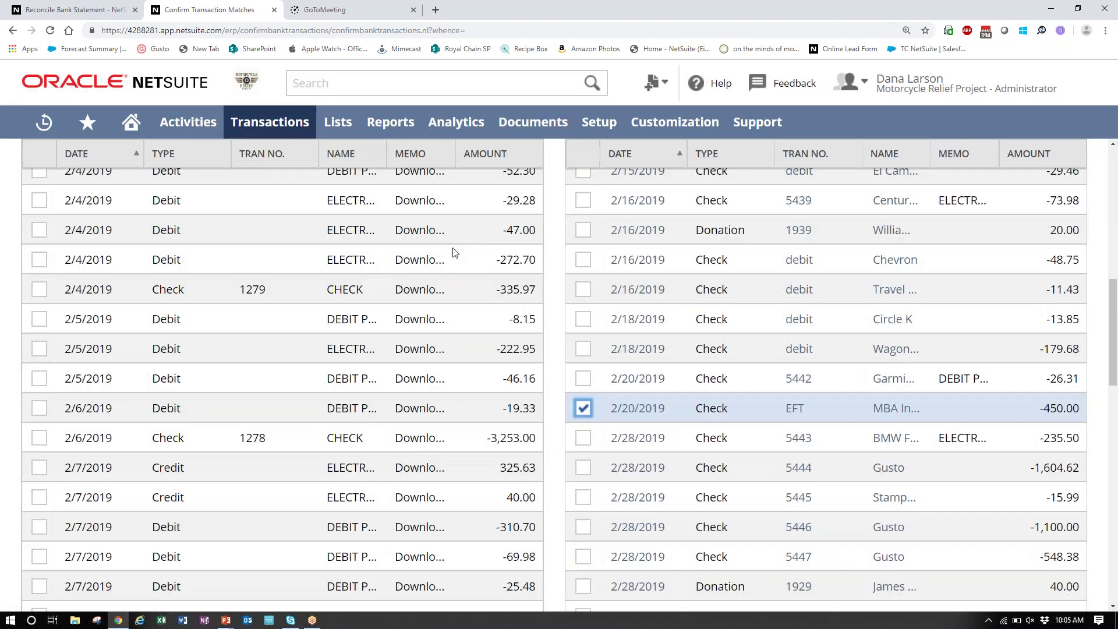
{"action": "scroll", "coordinate": [474, 232], "scroll_direction": "up", "scroll_amount": 6}
{"action": "left_click", "coordinate": [489, 251]}
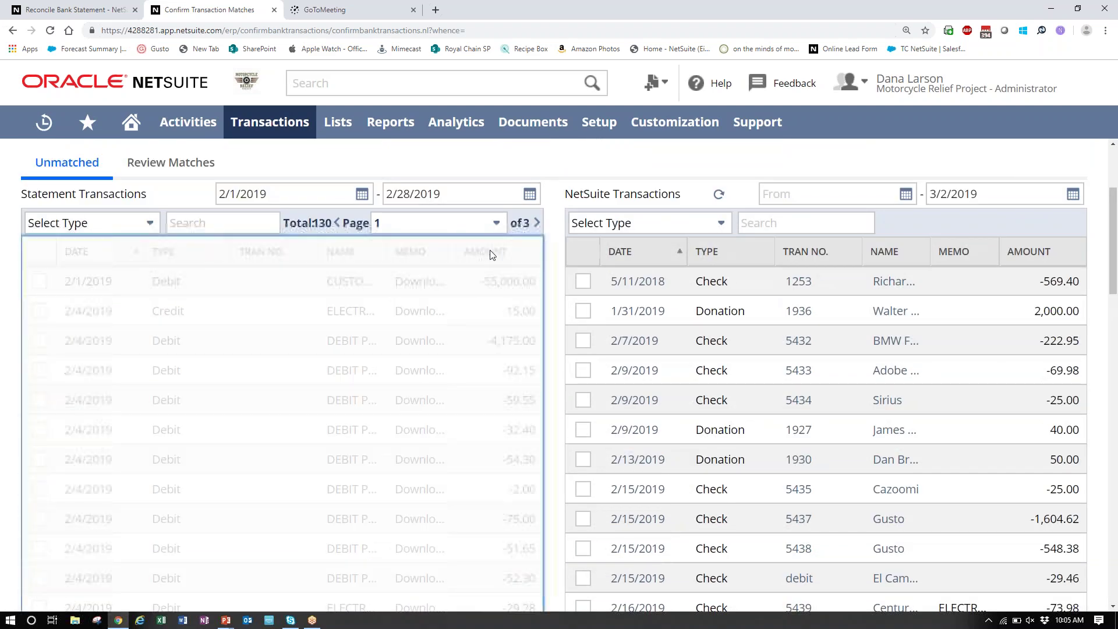
{"action": "scroll", "coordinate": [456, 379], "scroll_direction": "down", "scroll_amount": 9}
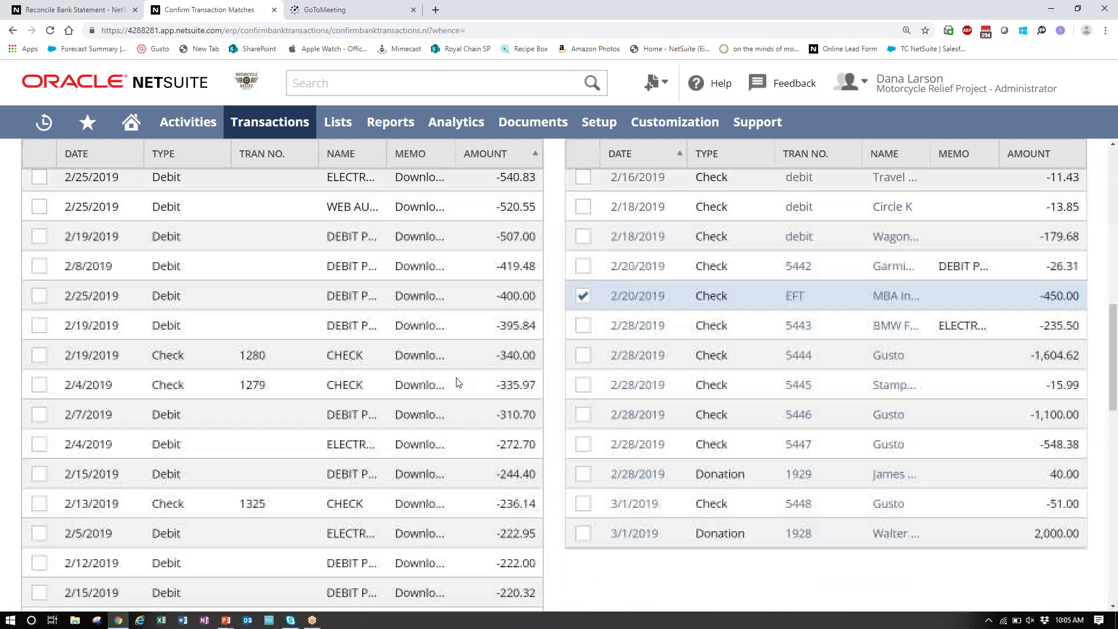
{"action": "scroll", "coordinate": [489, 252], "scroll_direction": "down", "scroll_amount": 12}
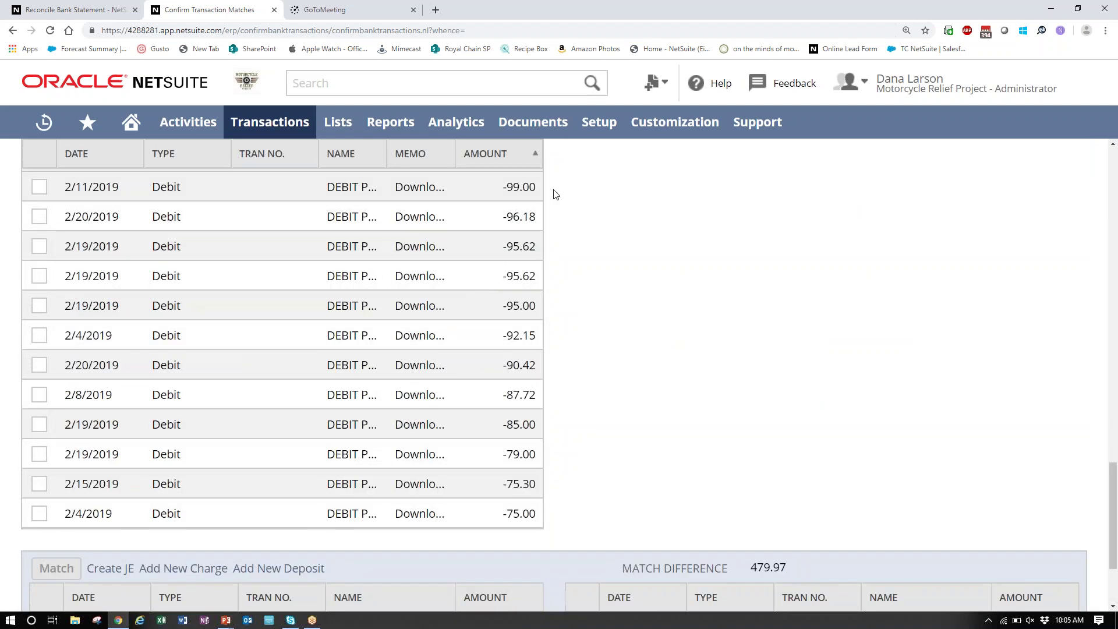
{"action": "scroll", "coordinate": [561, 174], "scroll_direction": "up", "scroll_amount": 10}
{"action": "scroll", "coordinate": [542, 194], "scroll_direction": "up", "scroll_amount": 10}
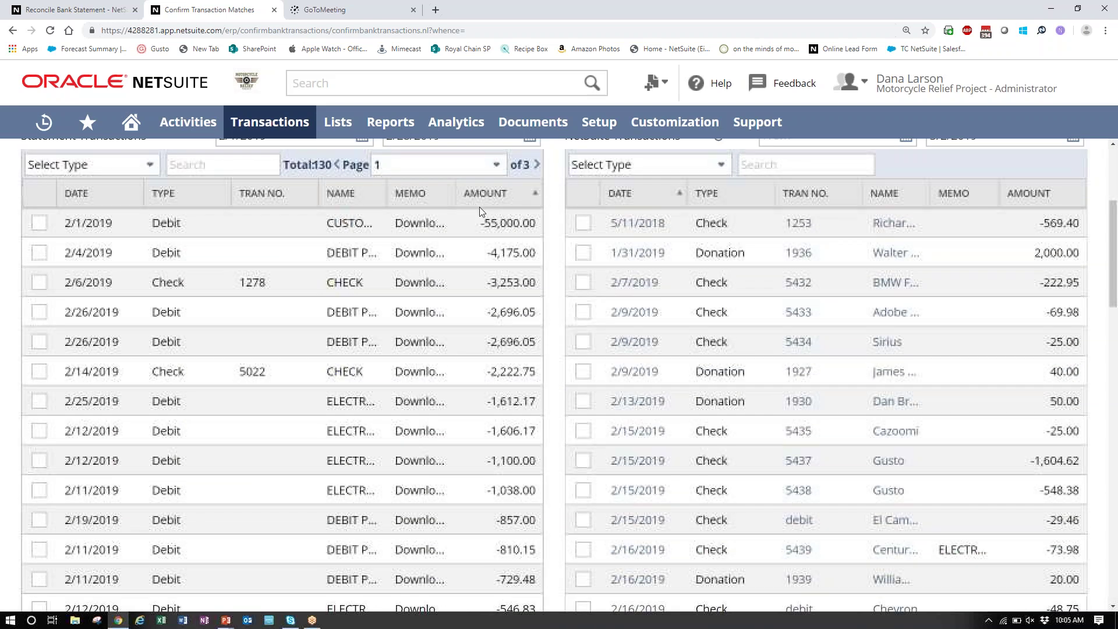
Select the six 2/20/2019 debits of -75.00 on page 2 of the statement transactions.
{"action": "left_click", "coordinate": [537, 165]}
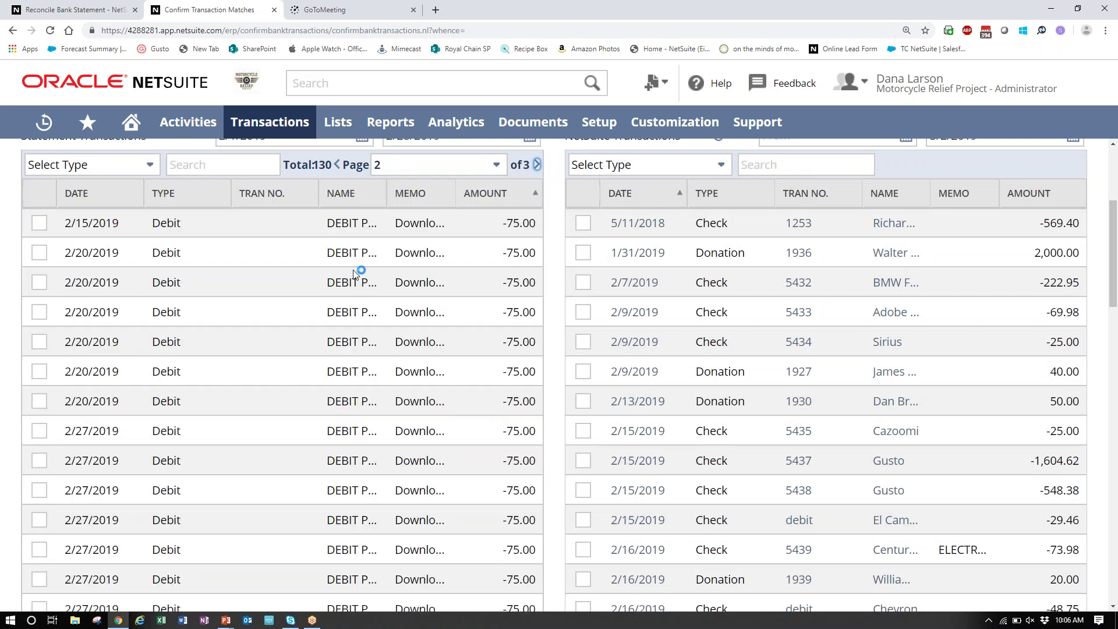
{"action": "scroll", "coordinate": [320, 267], "scroll_direction": "down", "scroll_amount": 2}
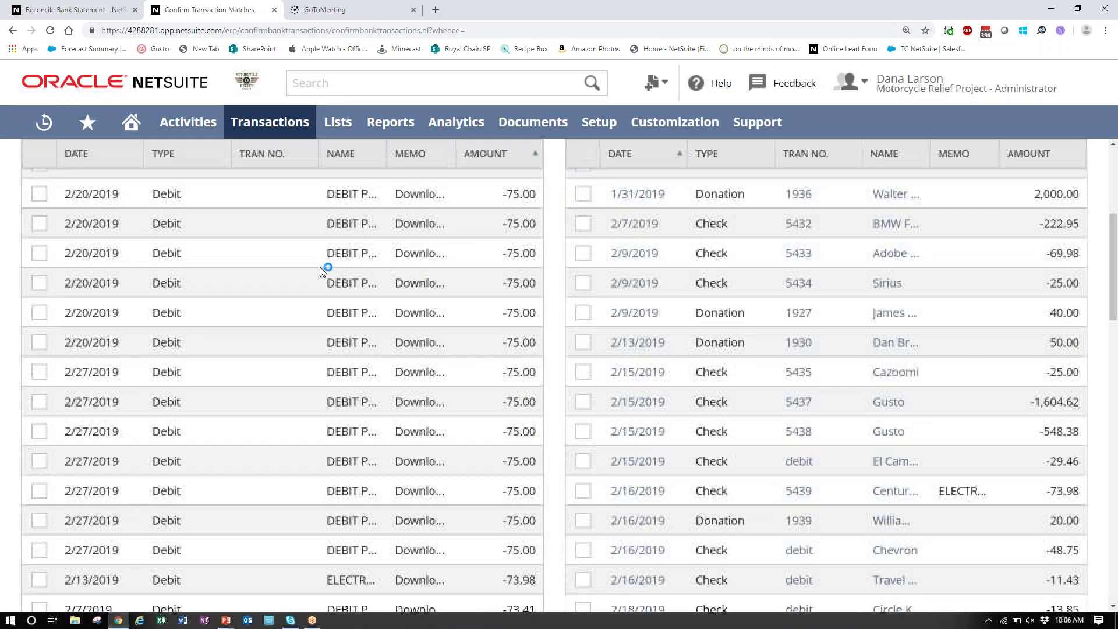
{"action": "scroll", "coordinate": [320, 267], "scroll_direction": "up", "scroll_amount": 3}
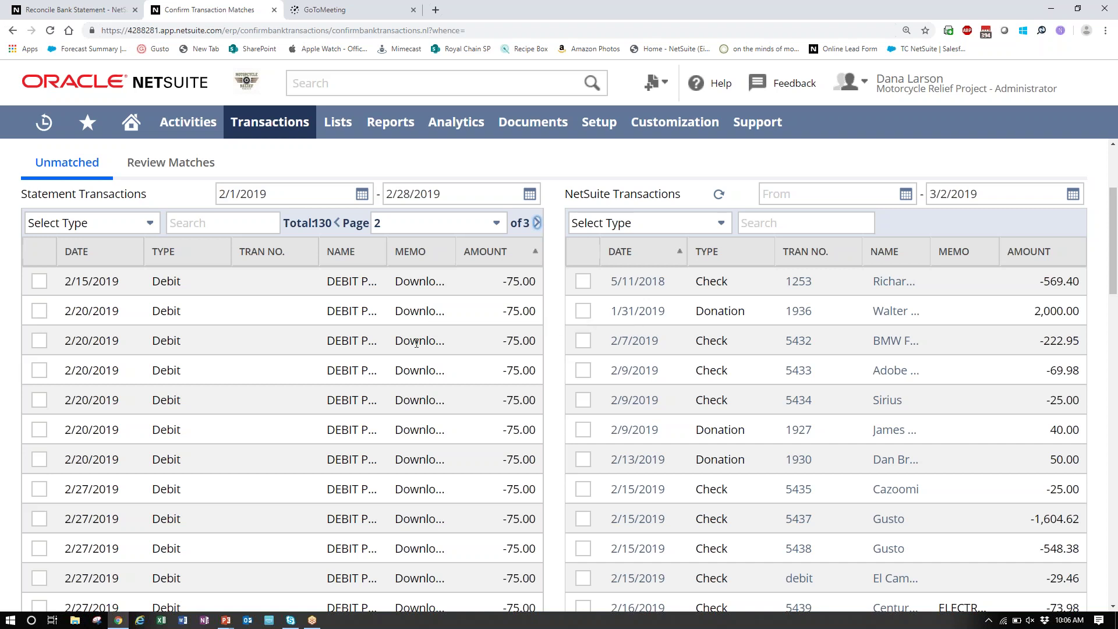
{"action": "left_click", "coordinate": [37, 311]}
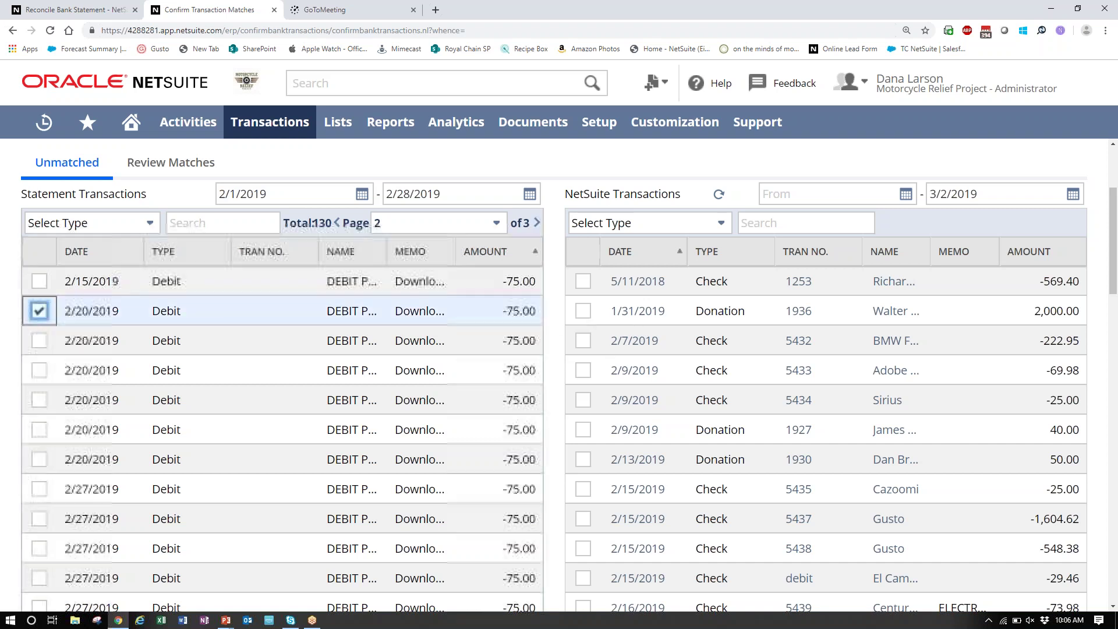
{"action": "left_click", "coordinate": [39, 340]}
{"action": "left_click", "coordinate": [37, 371]}
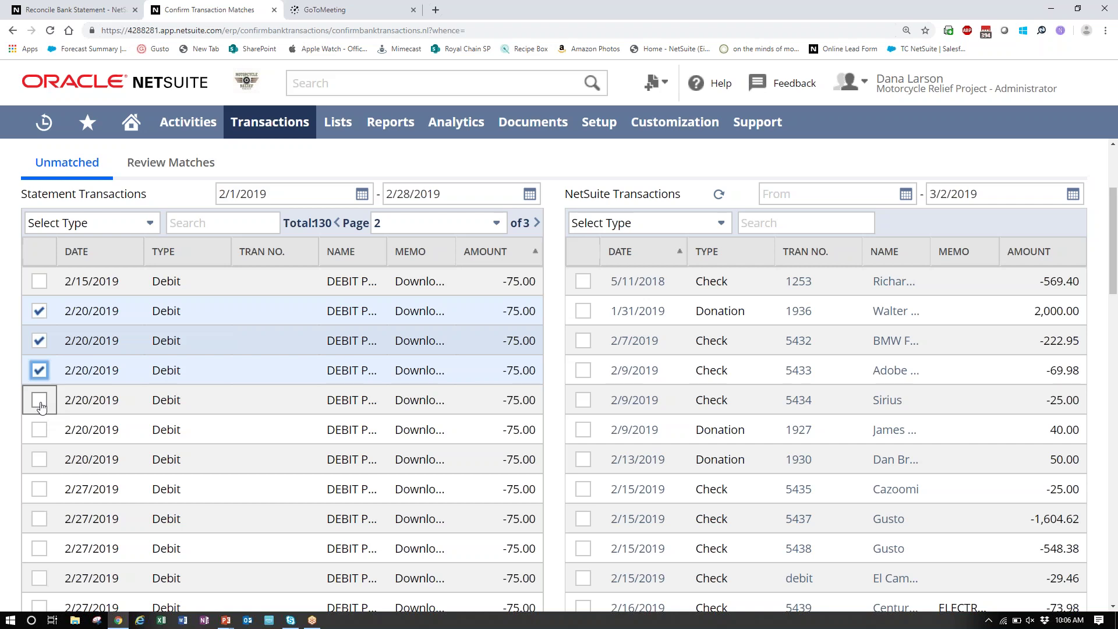
{"action": "left_click", "coordinate": [37, 400]}
{"action": "left_click", "coordinate": [37, 430]}
{"action": "left_click", "coordinate": [37, 460]}
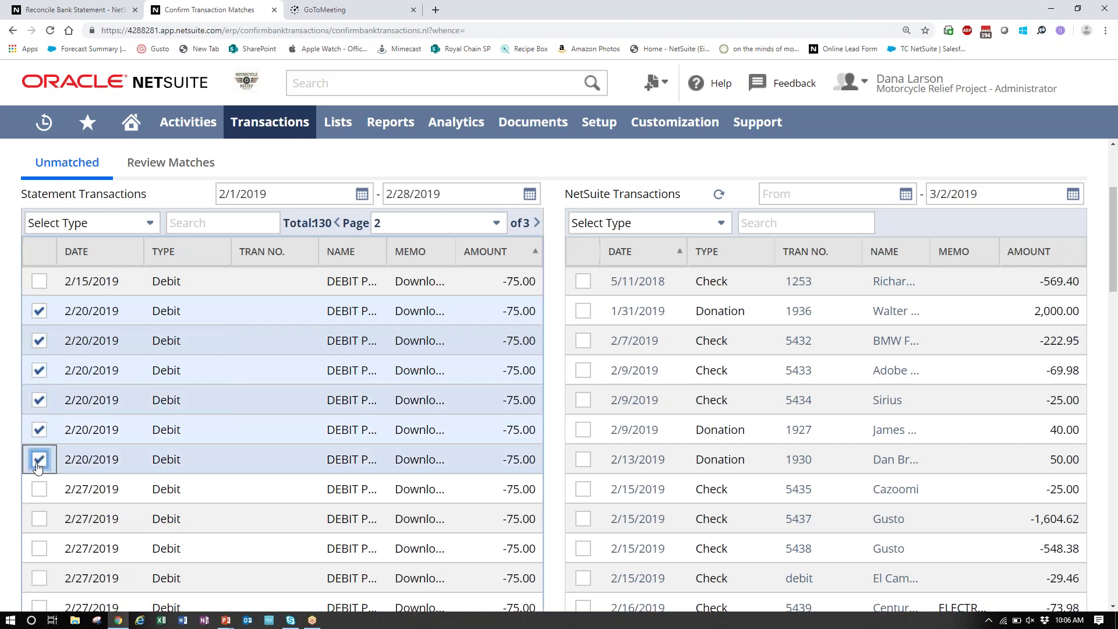
Deselect the three Drop Box checks of -9.99 and match the six -75.00 debits with the MBA Insurance check.
{"action": "scroll", "coordinate": [899, 552], "scroll_direction": "down", "scroll_amount": 1}
{"action": "scroll", "coordinate": [899, 552], "scroll_direction": "down", "scroll_amount": 10}
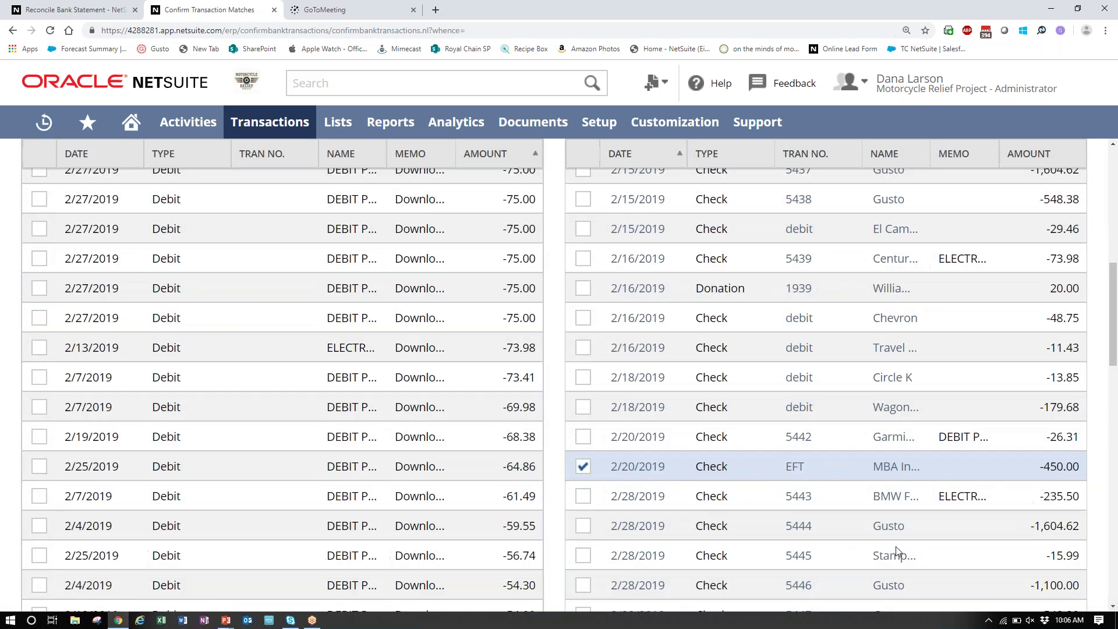
{"action": "scroll", "coordinate": [896, 550], "scroll_direction": "down", "scroll_amount": 5}
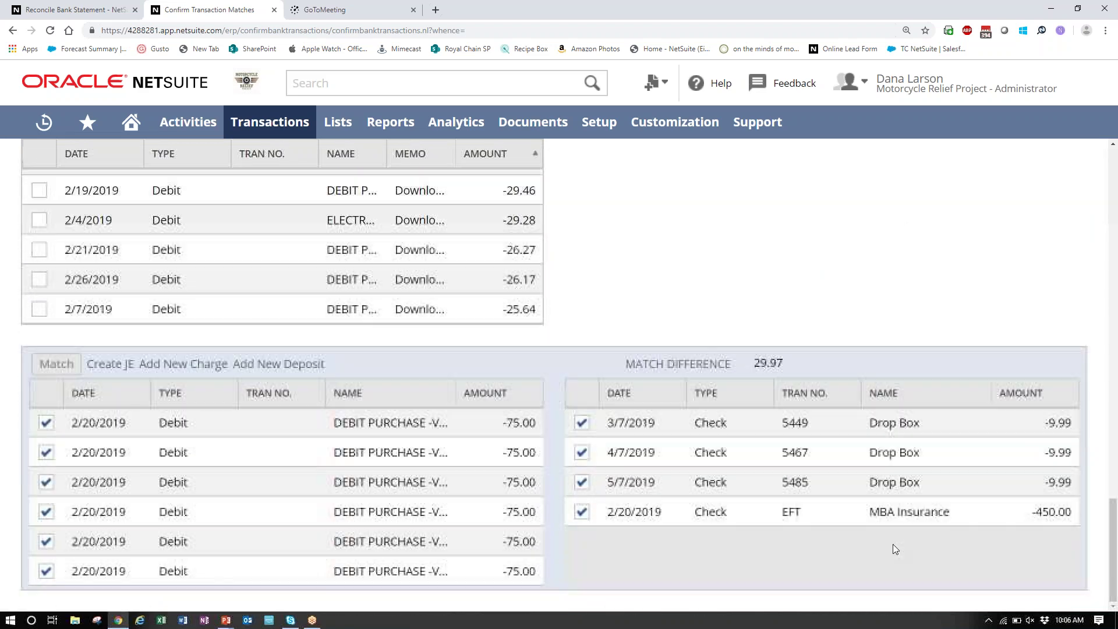
{"action": "scroll", "coordinate": [559, 384], "scroll_direction": "up", "scroll_amount": 6}
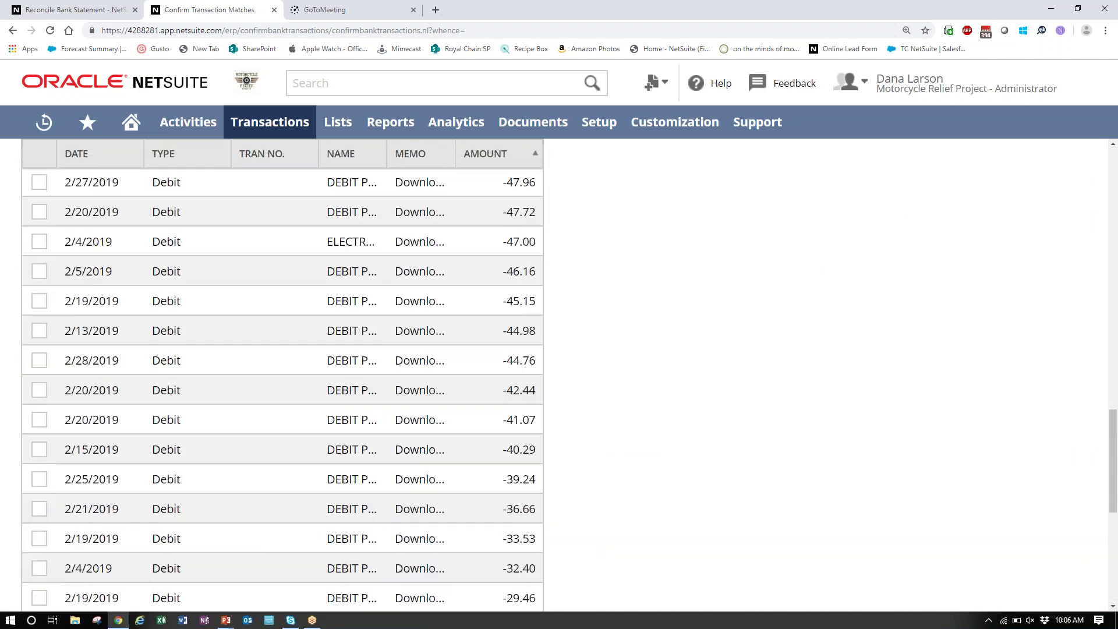
{"action": "scroll", "coordinate": [801, 463], "scroll_direction": "up", "scroll_amount": 10}
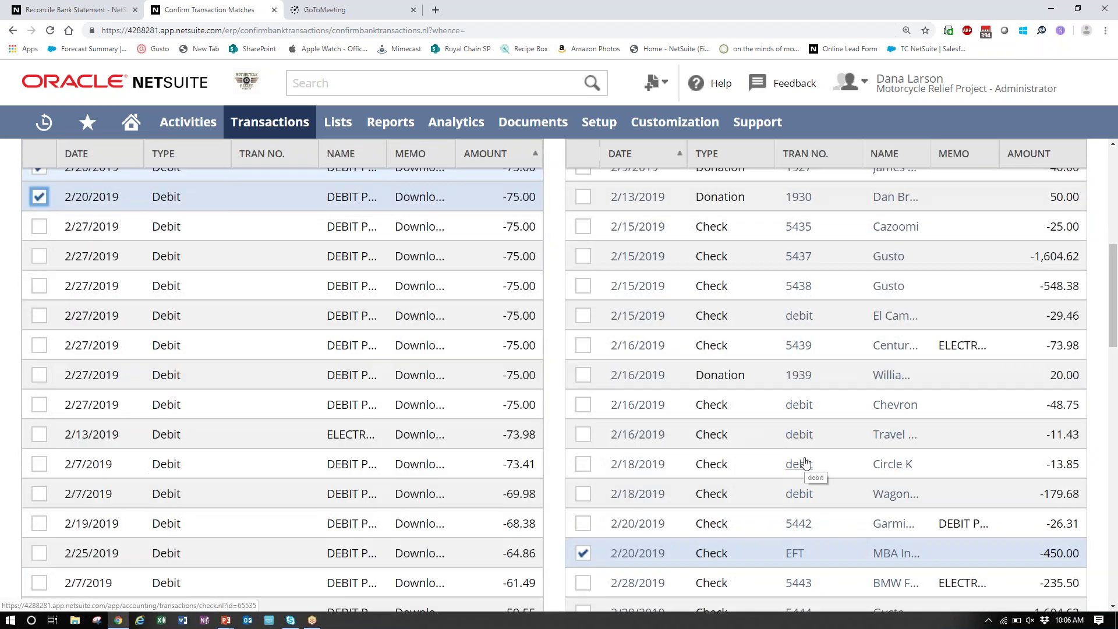
{"action": "scroll", "coordinate": [692, 348], "scroll_direction": "up", "scroll_amount": 2}
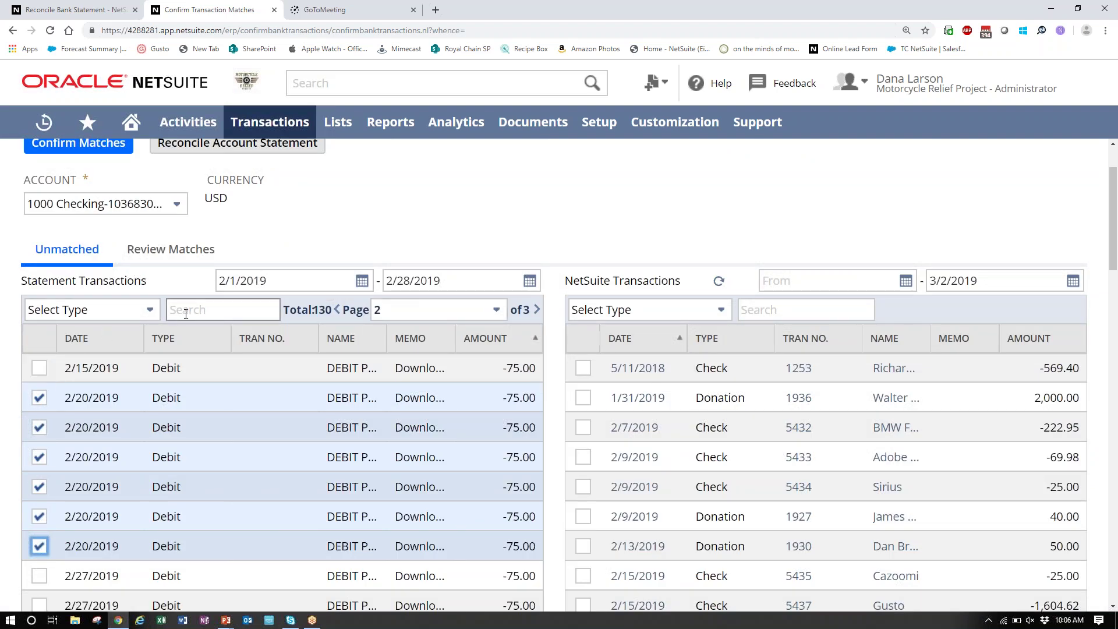
{"action": "scroll", "coordinate": [174, 303], "scroll_direction": "down", "scroll_amount": 12}
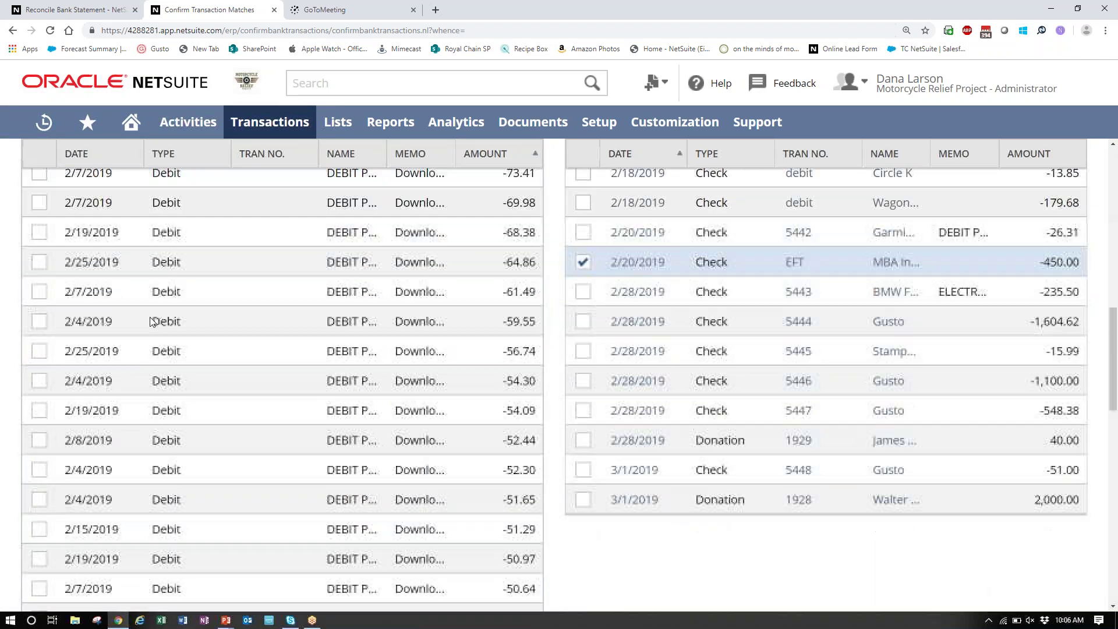
{"action": "scroll", "coordinate": [150, 321], "scroll_direction": "down", "scroll_amount": 6}
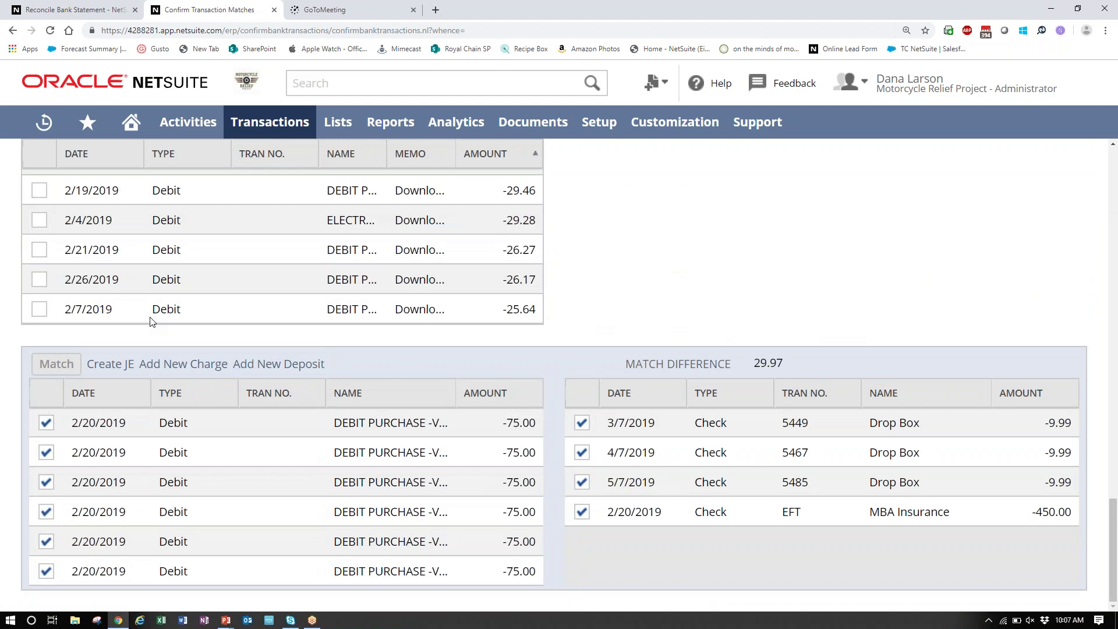
{"action": "left_click", "coordinate": [584, 424]}
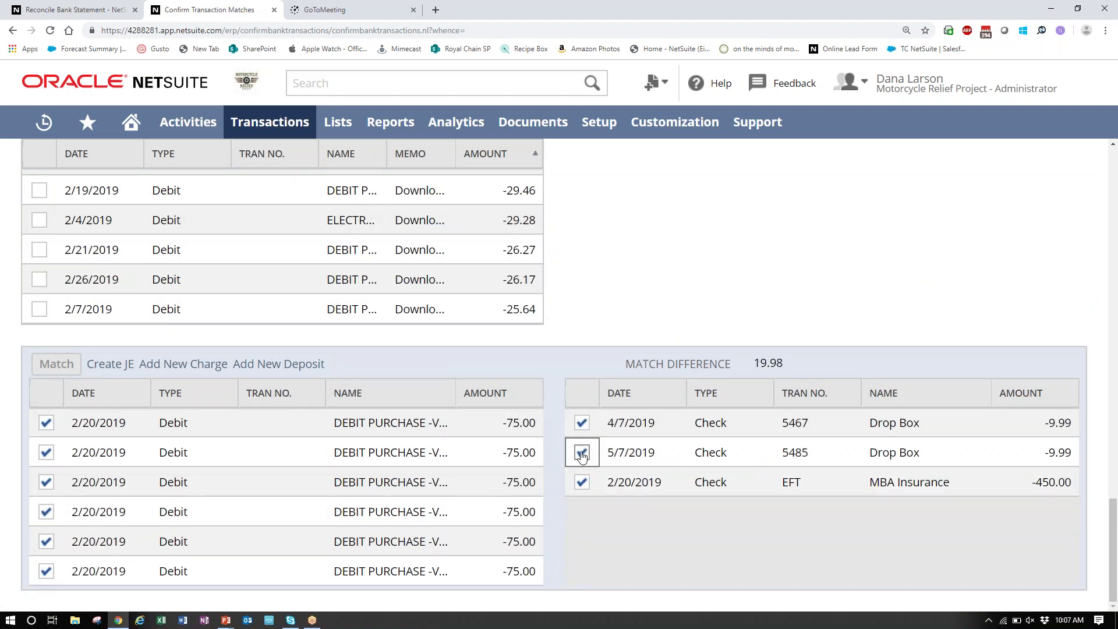
{"action": "left_click", "coordinate": [582, 453]}
{"action": "left_click", "coordinate": [582, 424]}
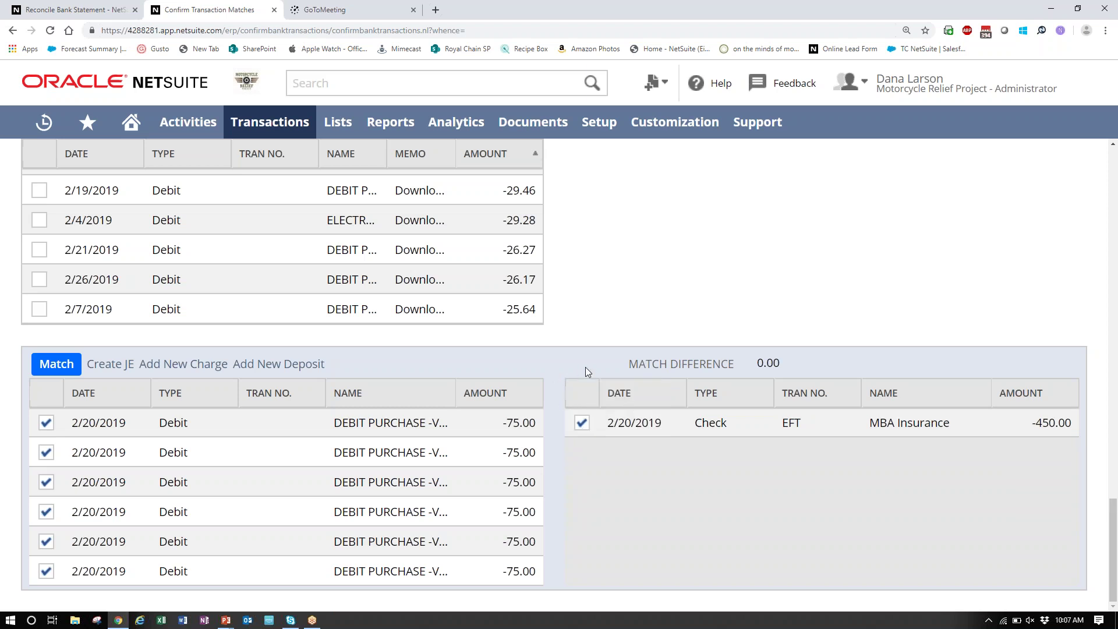
{"action": "left_click", "coordinate": [58, 365]}
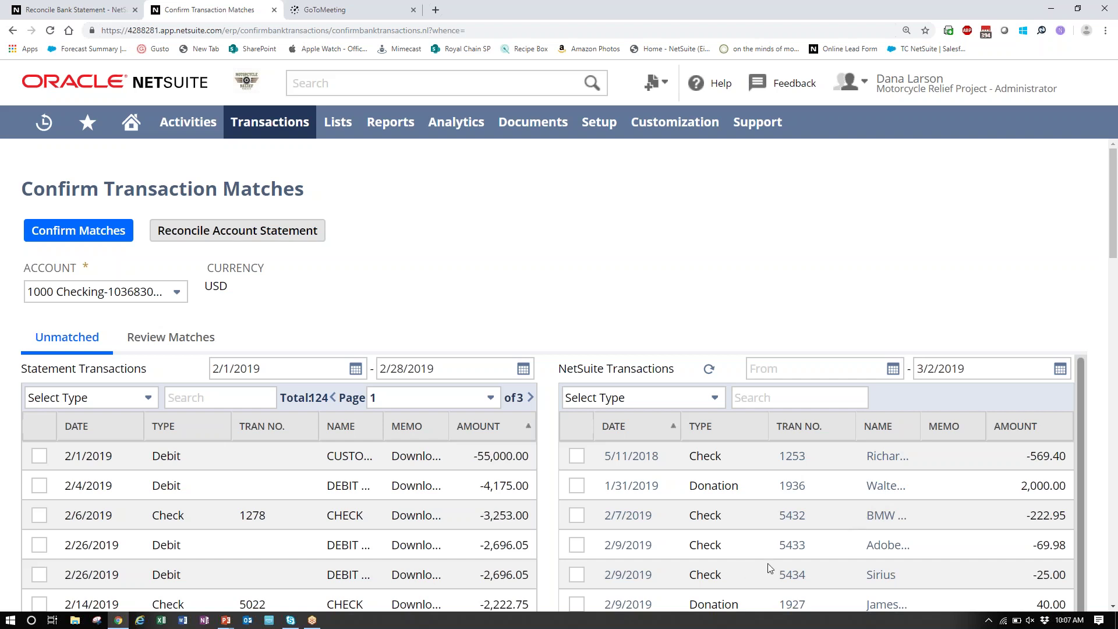
Open the 2/9/2019 Adobe check from the NetSuite transactions, examine its details, and return to the transaction matching page.
{"action": "scroll", "coordinate": [772, 556], "scroll_direction": "down", "scroll_amount": 2}
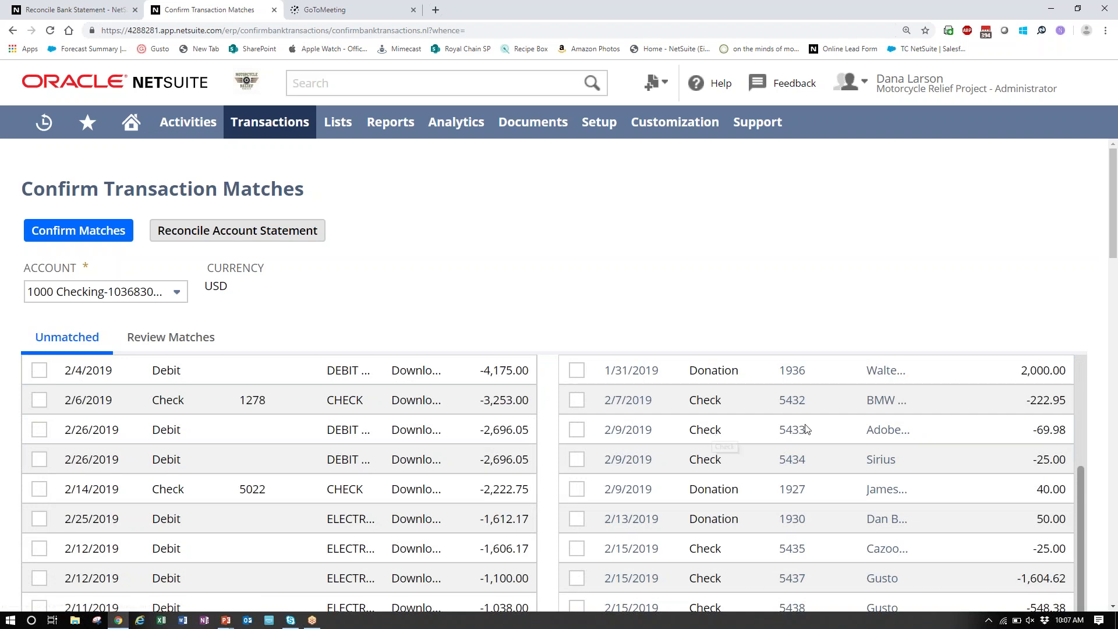
{"action": "left_click", "coordinate": [795, 442]}
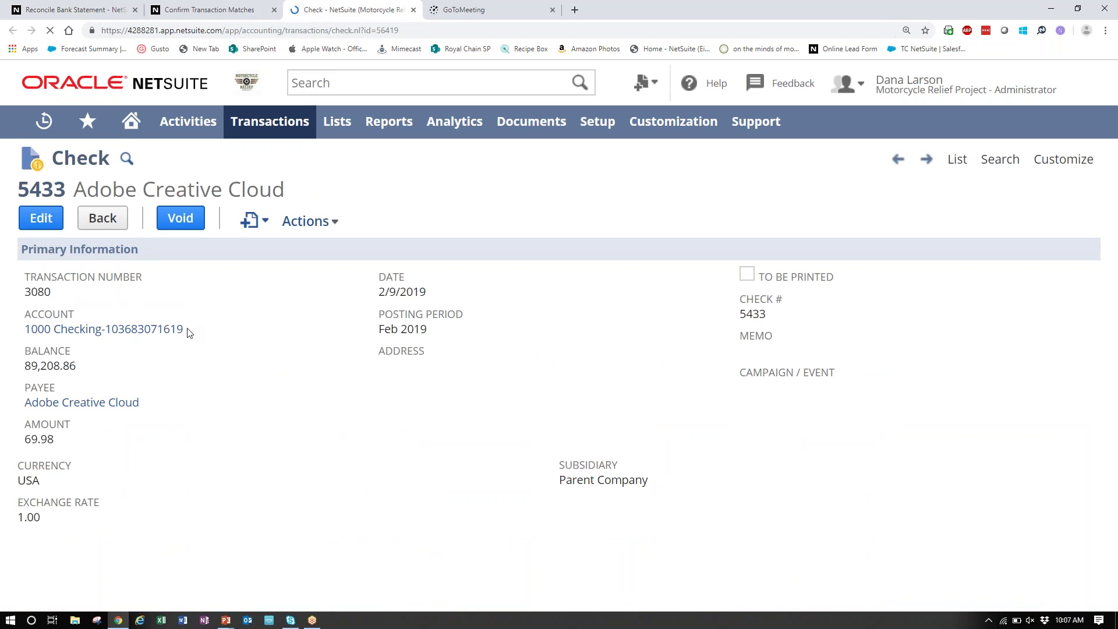
{"action": "scroll", "coordinate": [230, 473], "scroll_direction": "down", "scroll_amount": 2}
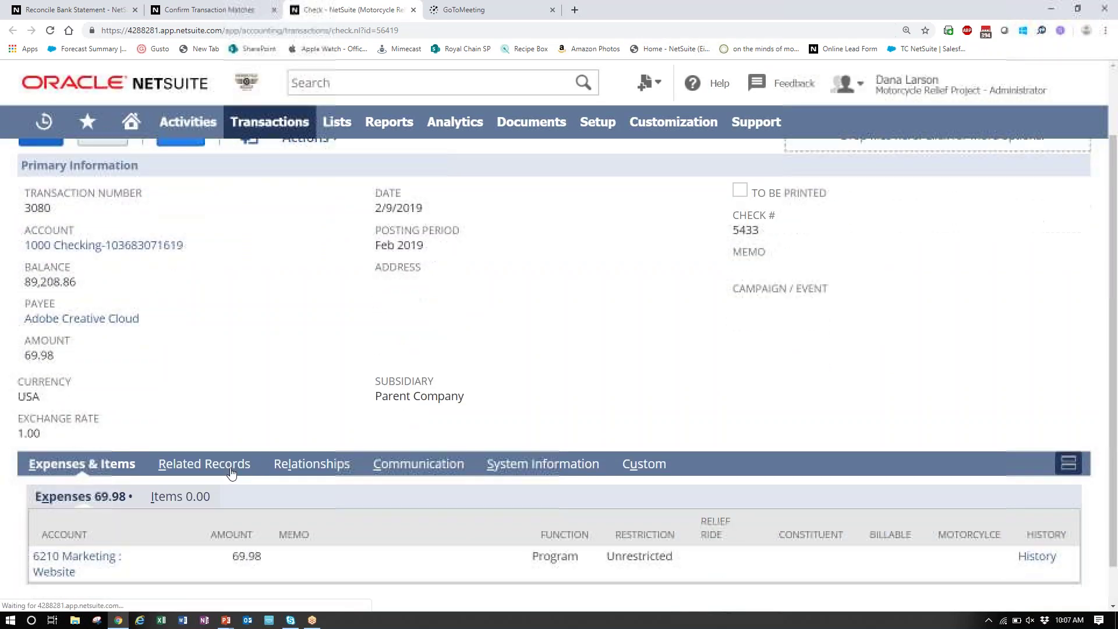
{"action": "scroll", "coordinate": [278, 518], "scroll_direction": "up", "scroll_amount": 2}
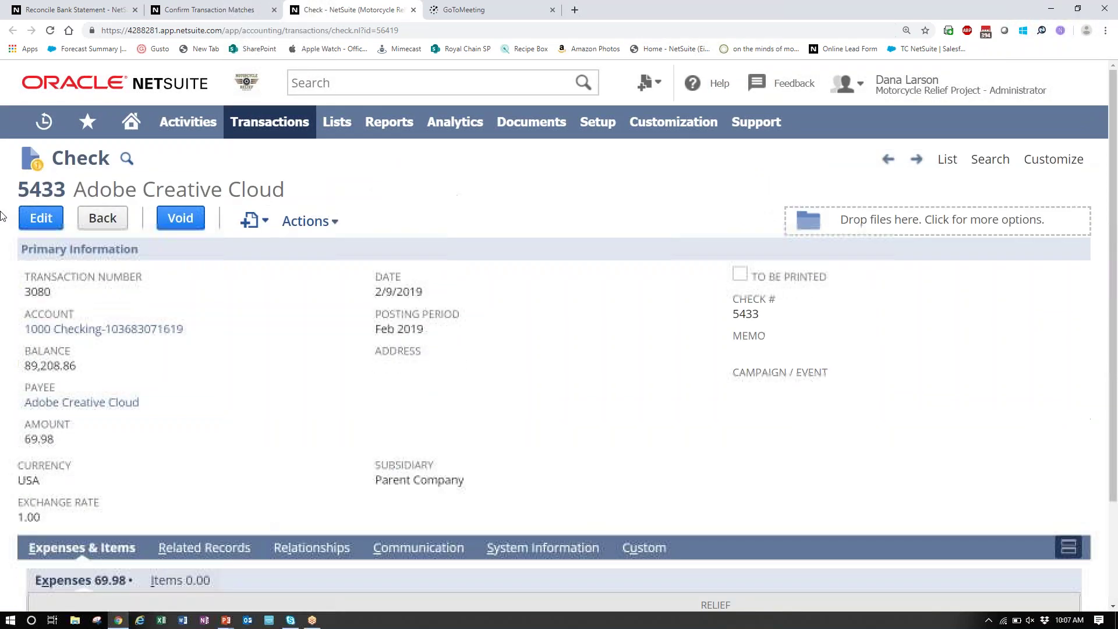
{"action": "left_click", "coordinate": [196, 11]}
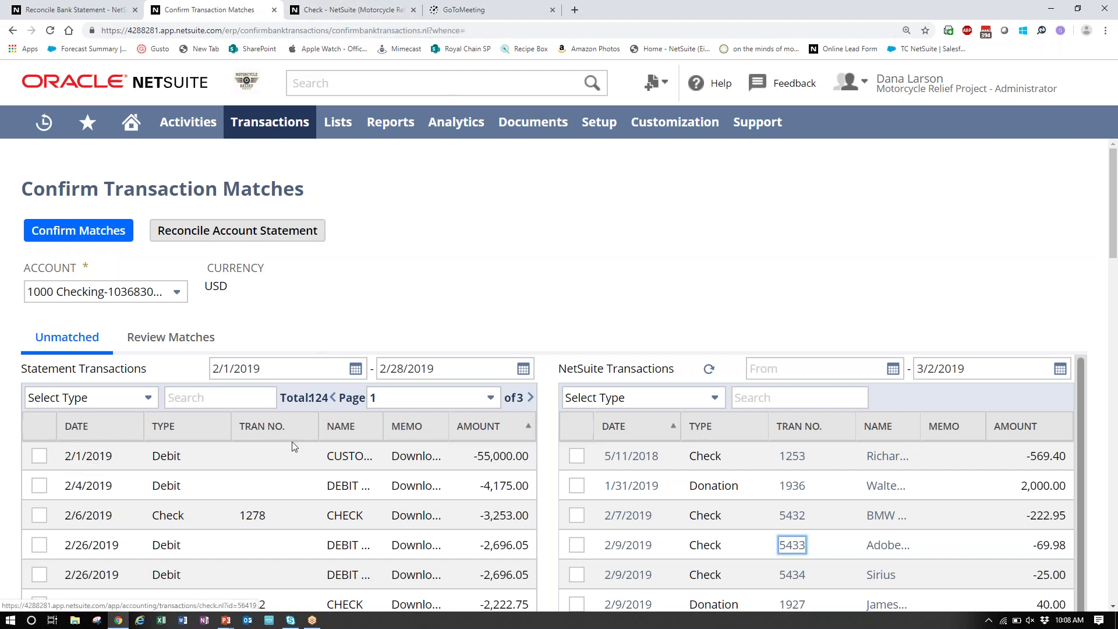
Select the 2/19/2019 statement debit of -85.00, view the new charge form for it, and close the form without adding.
{"action": "scroll", "coordinate": [553, 435], "scroll_direction": "down", "scroll_amount": 1}
{"action": "scroll", "coordinate": [553, 436], "scroll_direction": "down", "scroll_amount": 10}
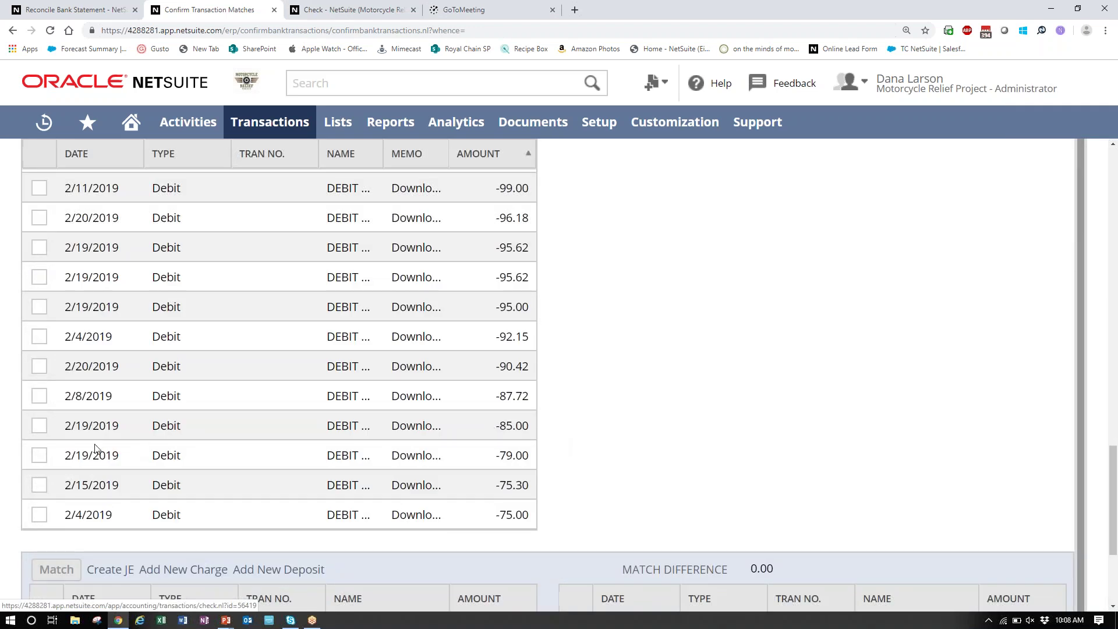
{"action": "left_click", "coordinate": [39, 425]}
{"action": "scroll", "coordinate": [145, 428], "scroll_direction": "down", "scroll_amount": 1}
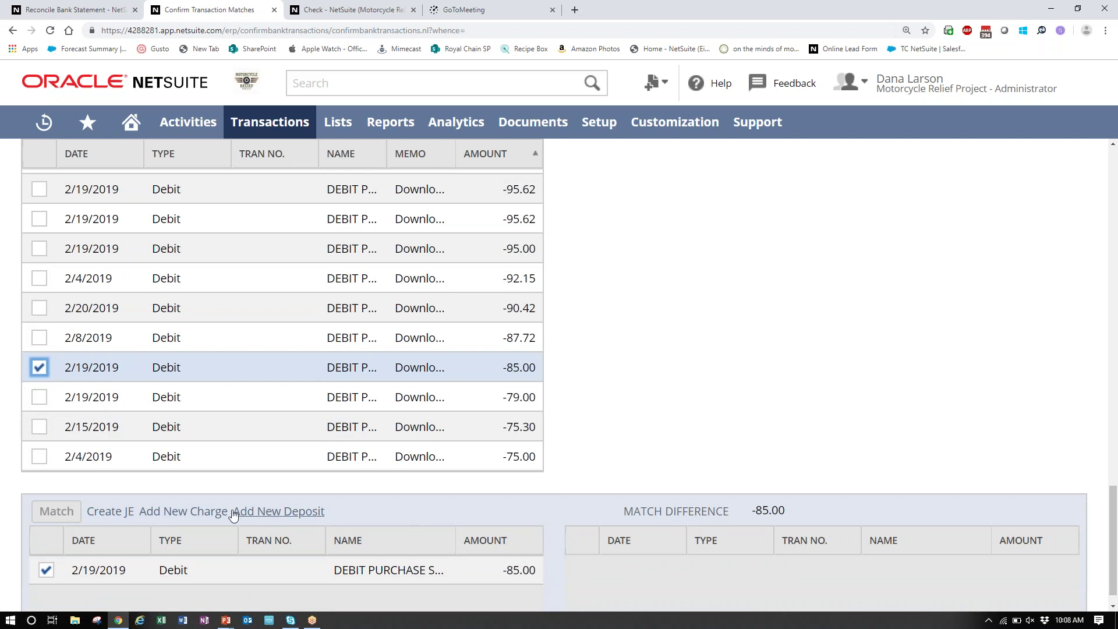
{"action": "left_click", "coordinate": [173, 513]}
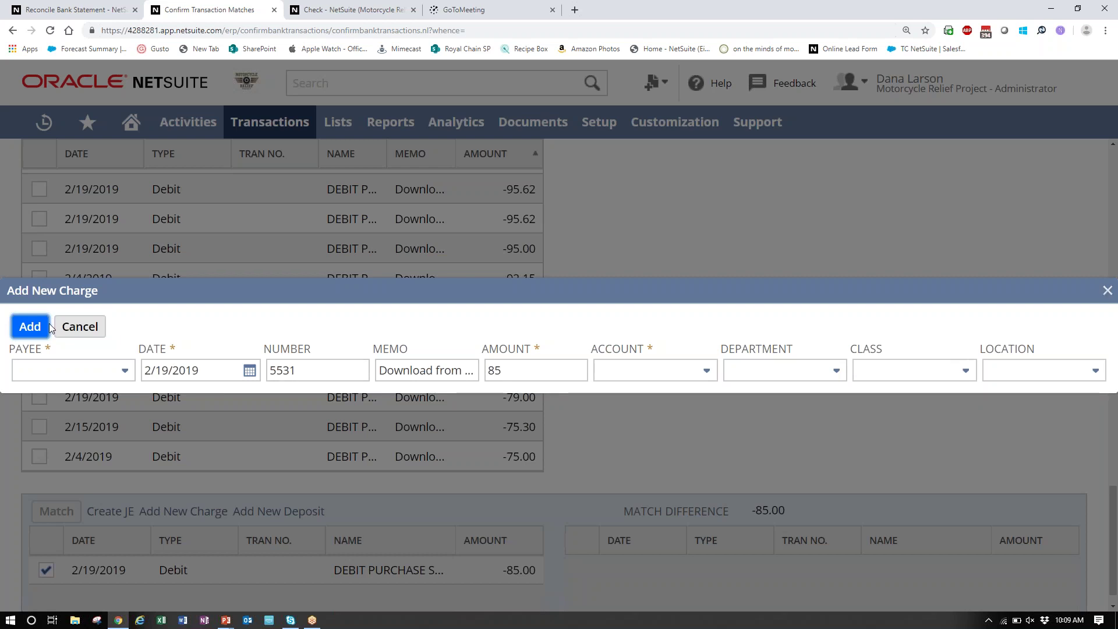
{"action": "left_click", "coordinate": [1108, 290]}
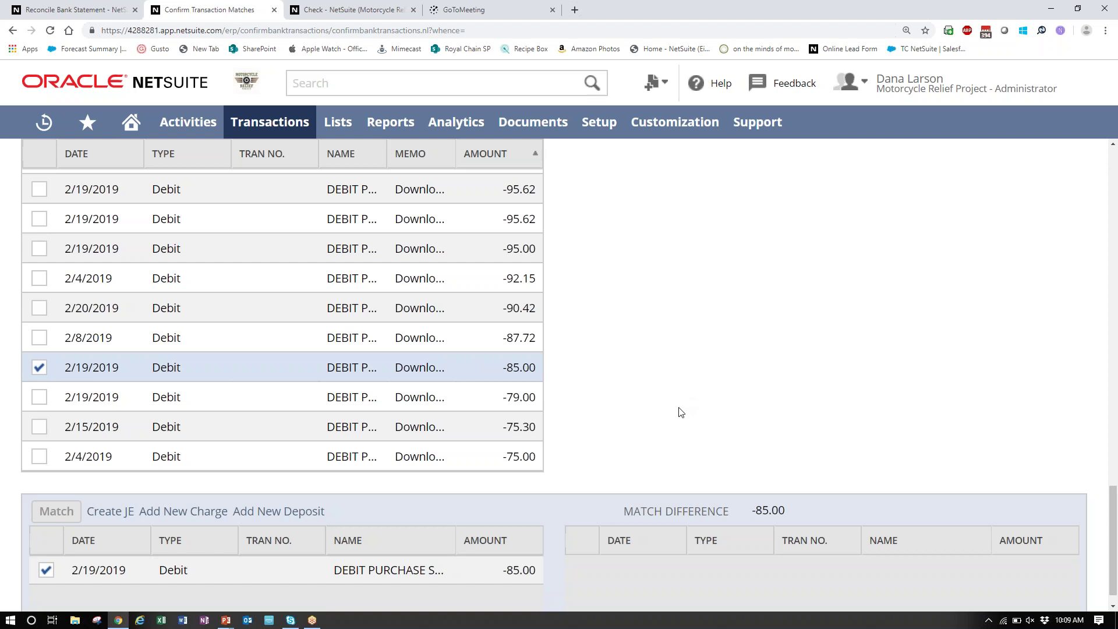
{"action": "scroll", "coordinate": [681, 412], "scroll_direction": "up", "scroll_amount": 6}
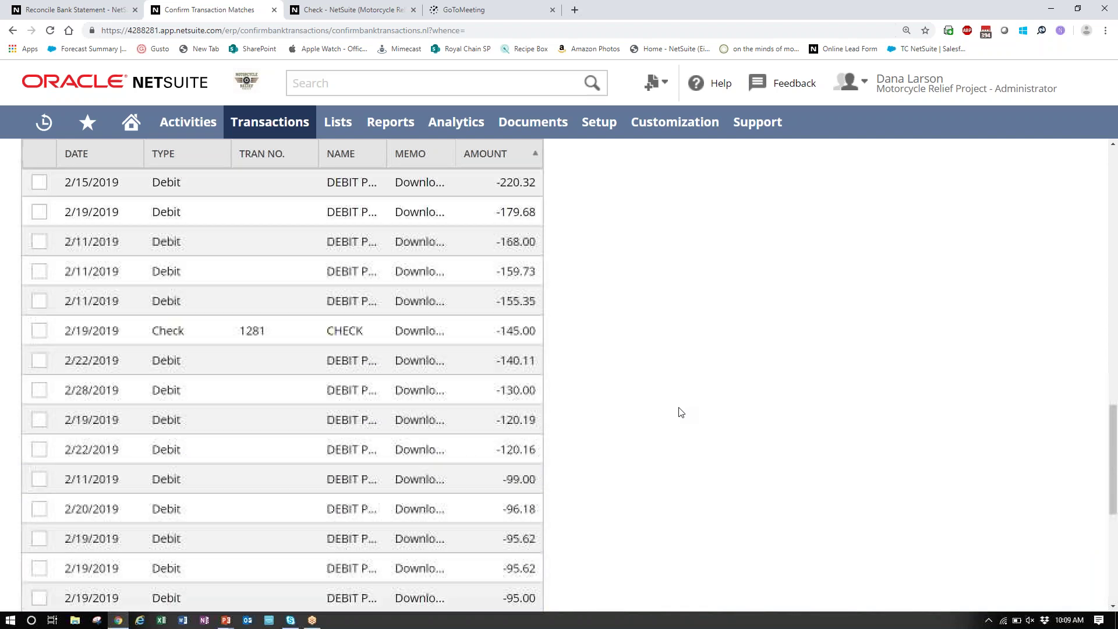
{"action": "scroll", "coordinate": [681, 412], "scroll_direction": "up", "scroll_amount": 5}
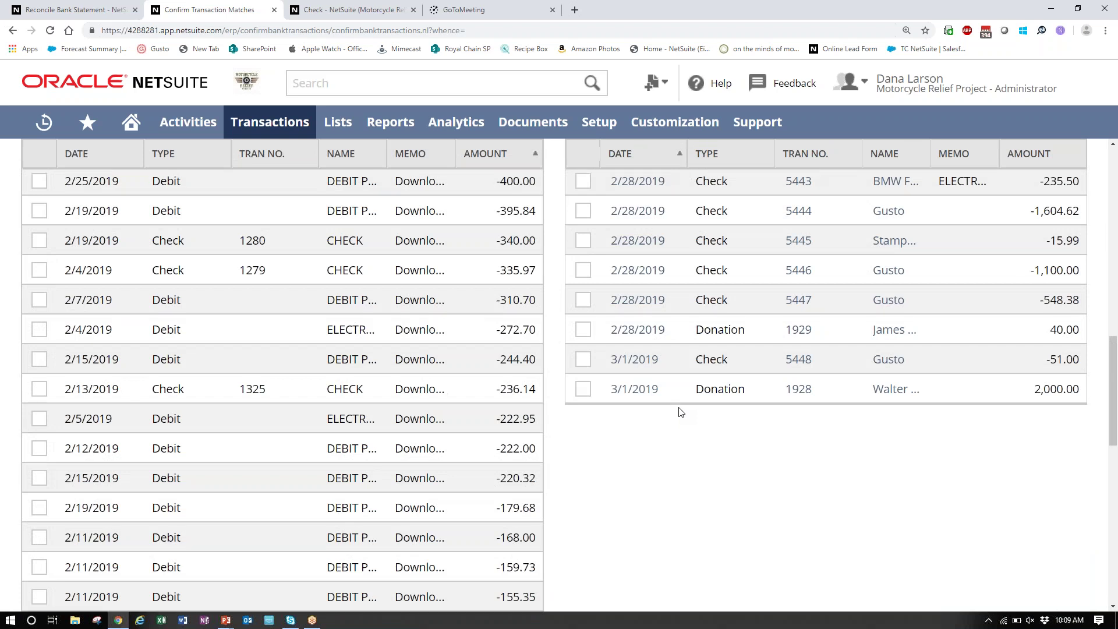
{"action": "scroll", "coordinate": [681, 412], "scroll_direction": "up", "scroll_amount": 6}
{"action": "scroll", "coordinate": [680, 412], "scroll_direction": "up", "scroll_amount": 10}
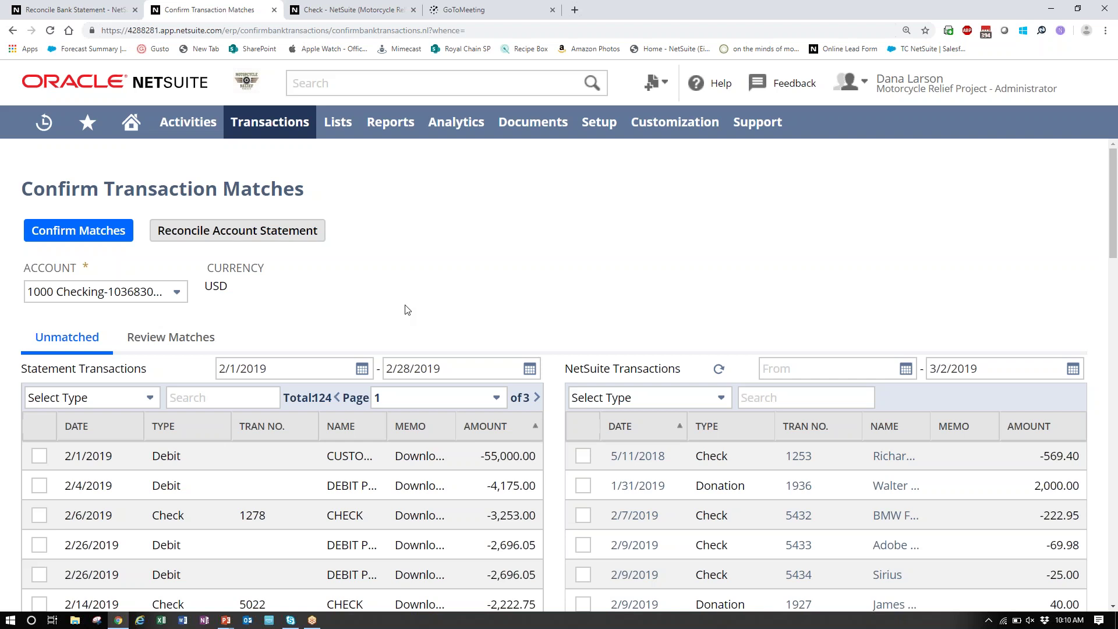
Open the Chart of Accounts in a new browser tab and switch to it.
{"action": "mouse_move", "coordinate": [343, 129]}
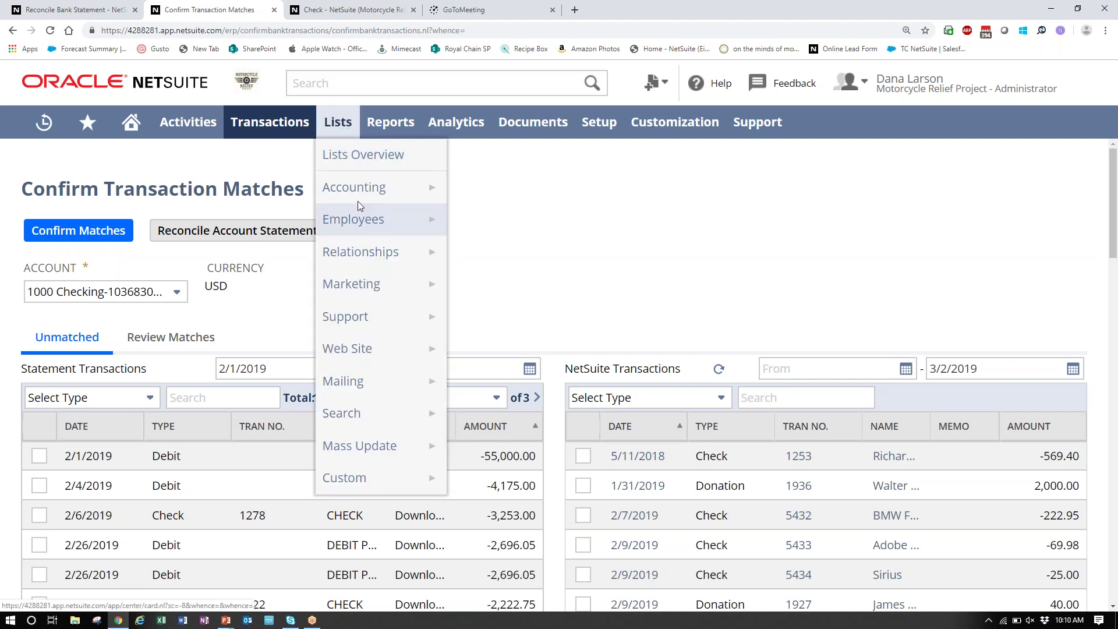
{"action": "mouse_move", "coordinate": [367, 191]}
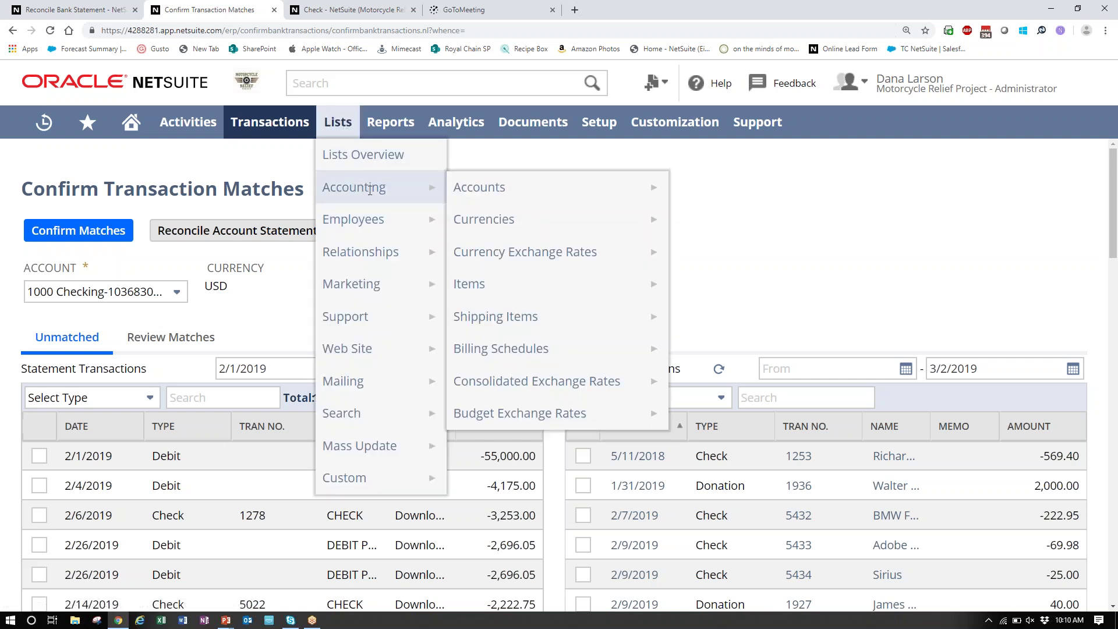
{"action": "right_click", "coordinate": [471, 197]}
{"action": "left_click", "coordinate": [486, 205]}
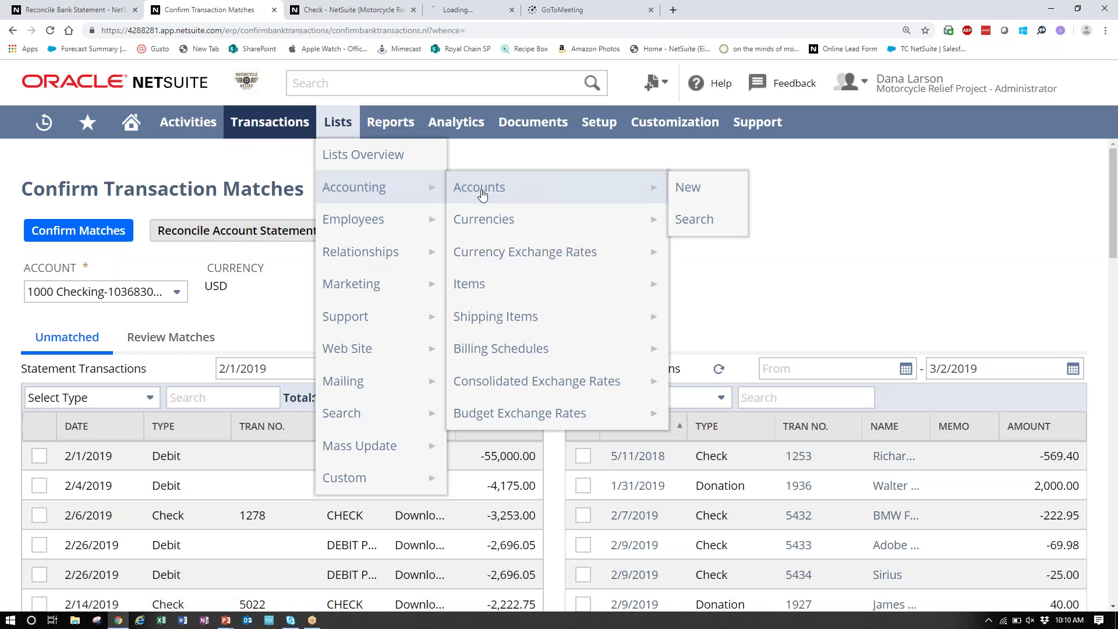
{"action": "left_click", "coordinate": [455, 13]}
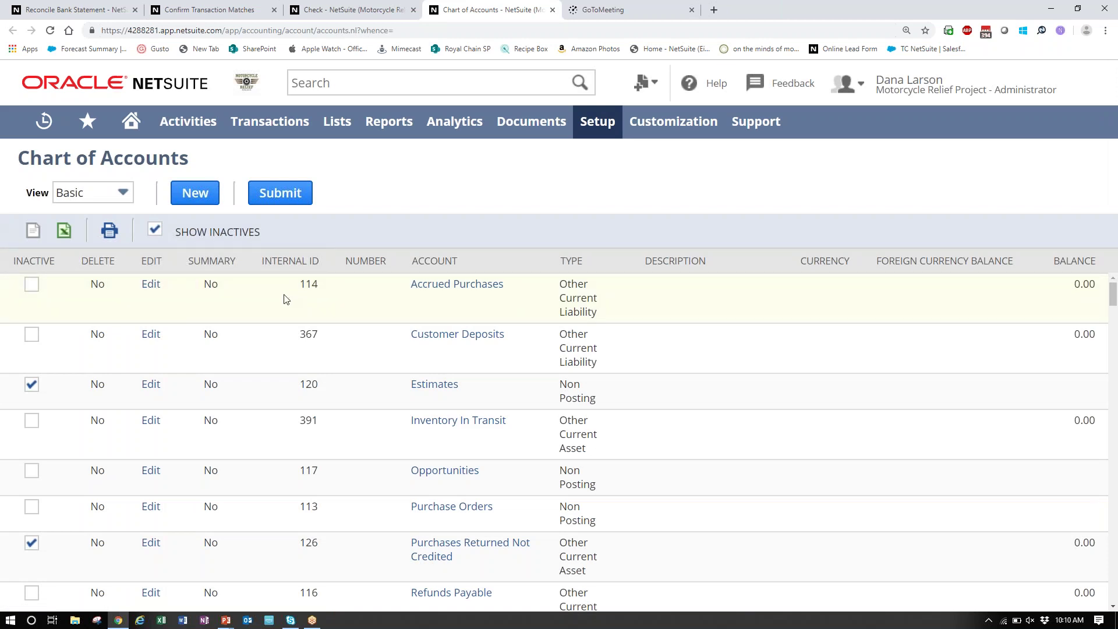
Turn off the use of the Confirm Transaction Matches and Reconcile Account Statement pages for the 1000 Checking account and save it.
{"action": "scroll", "coordinate": [285, 300], "scroll_direction": "down", "scroll_amount": 2}
{"action": "scroll", "coordinate": [284, 298], "scroll_direction": "down", "scroll_amount": 10}
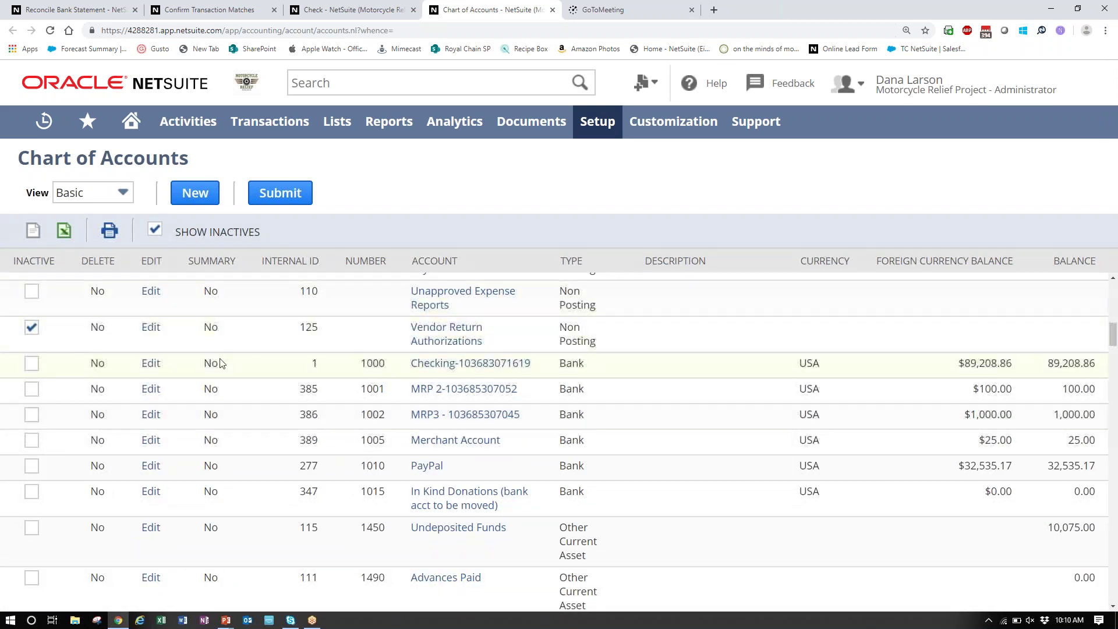
{"action": "left_click", "coordinate": [151, 364]}
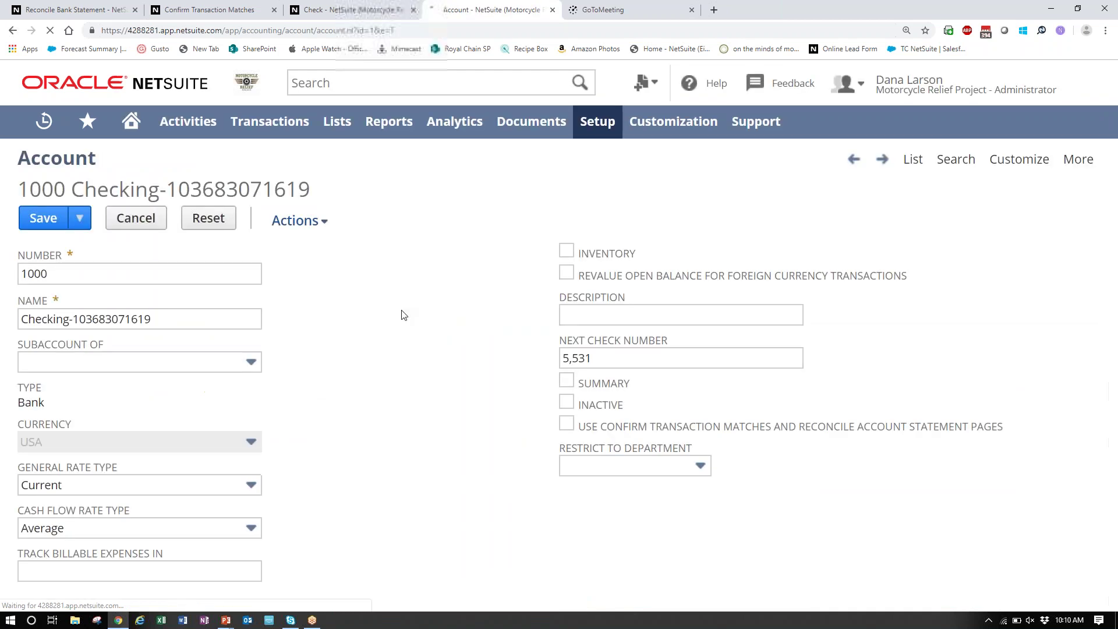
{"action": "left_click", "coordinate": [385, 421]}
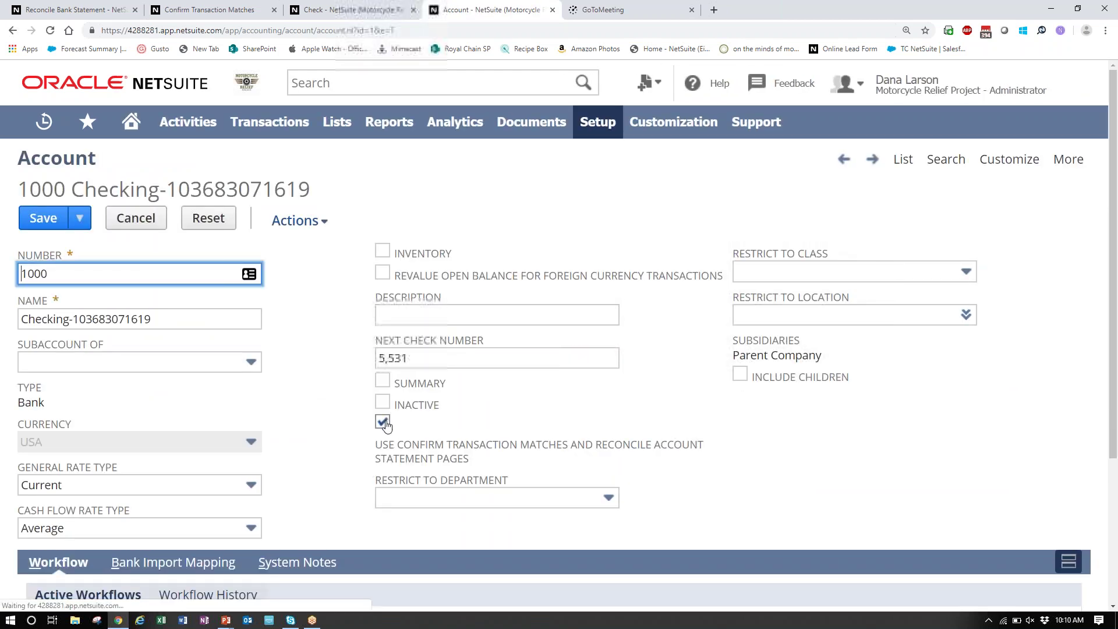
{"action": "left_click", "coordinate": [37, 221]}
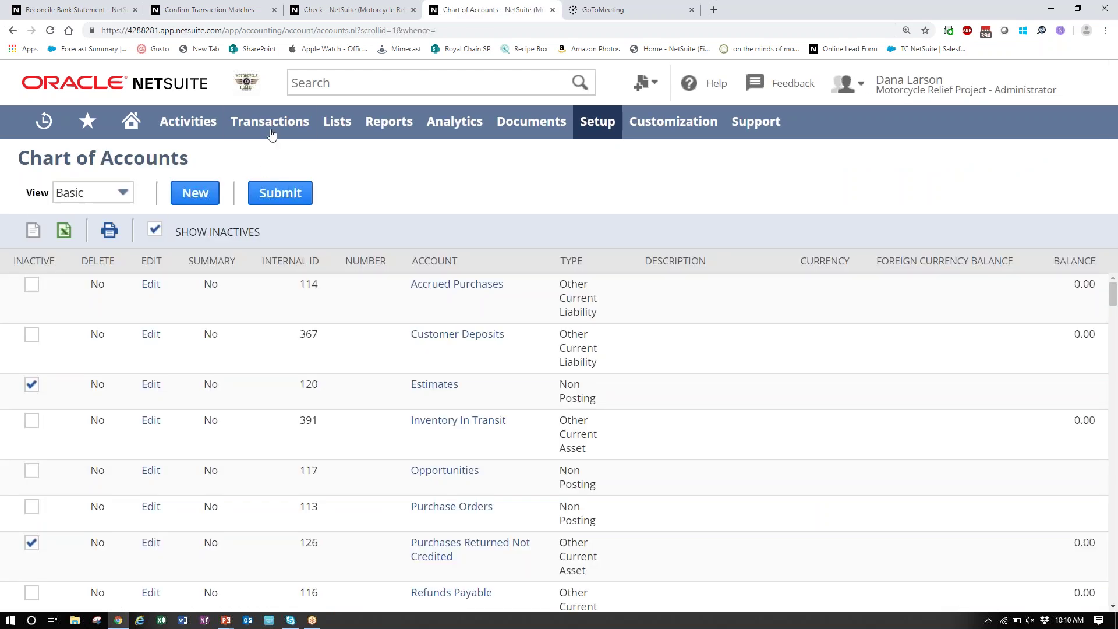
Open the original Reconcile Bank Statement page and set the checking account's statement date to 3/31/2018.
{"action": "mouse_move", "coordinate": [271, 134]}
{"action": "mouse_move", "coordinate": [273, 185]}
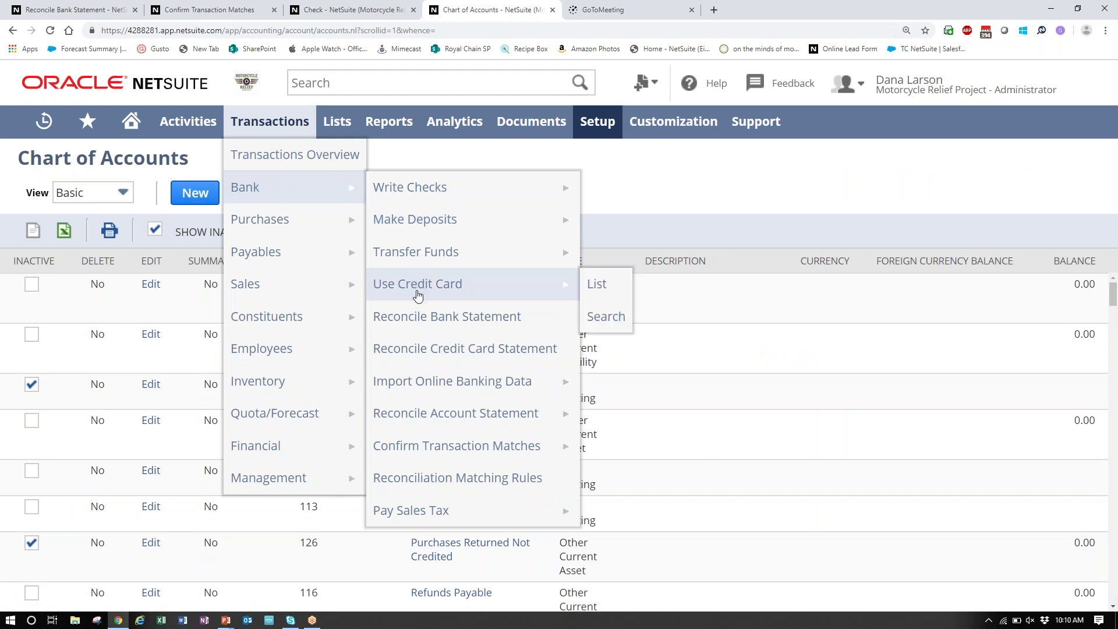
{"action": "left_click", "coordinate": [415, 314]}
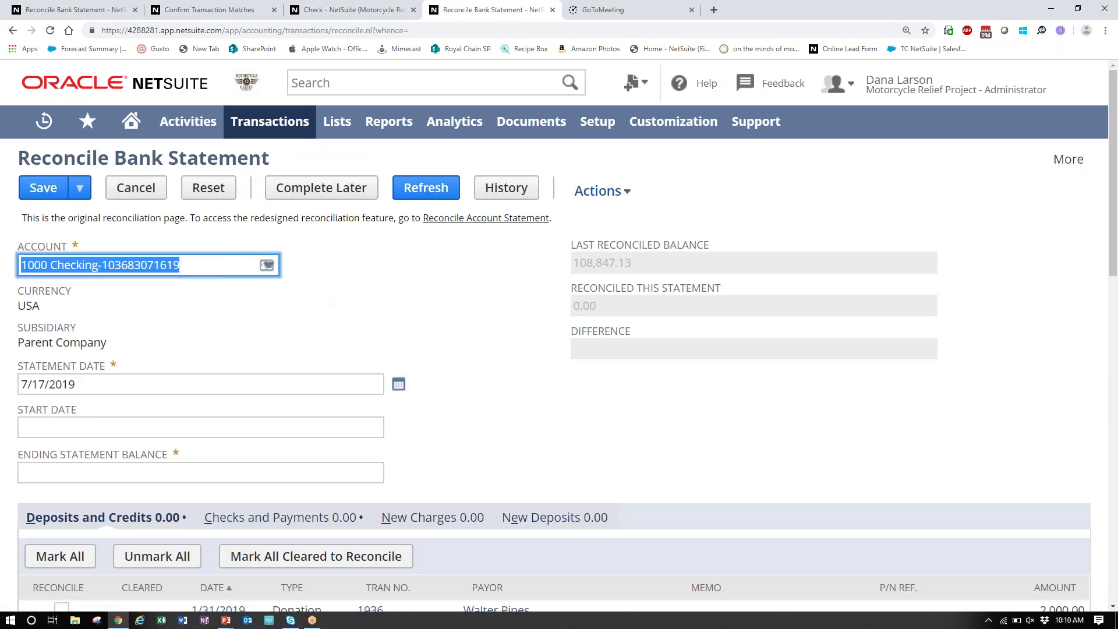
{"action": "left_click_drag", "start_coordinate": [78, 384], "coordinate": [1, 374]}
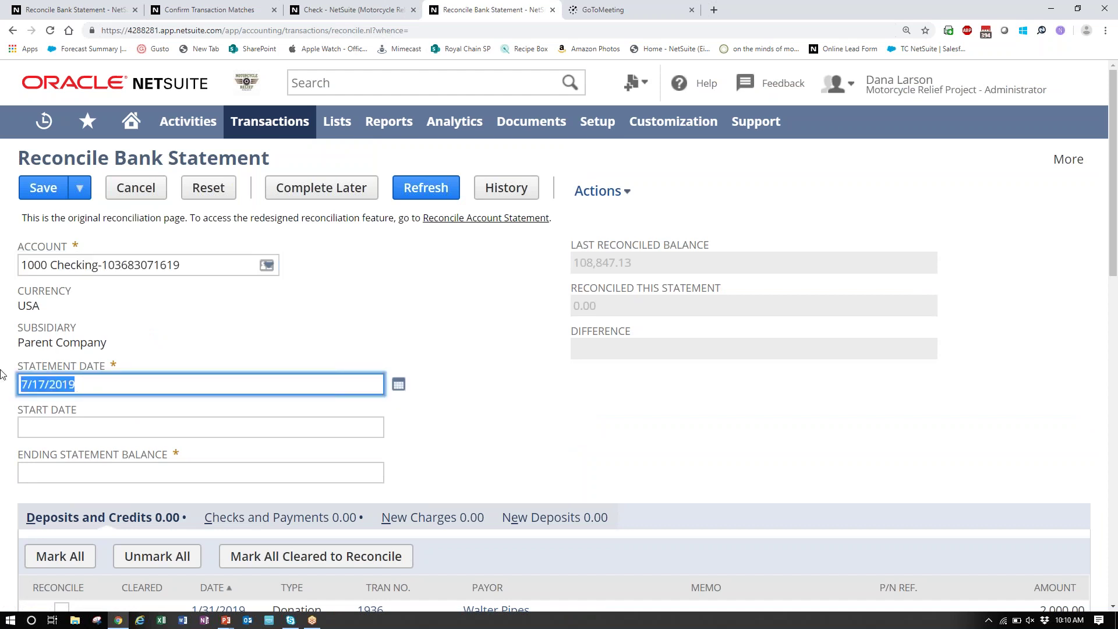
{"action": "type", "text": "3/"}
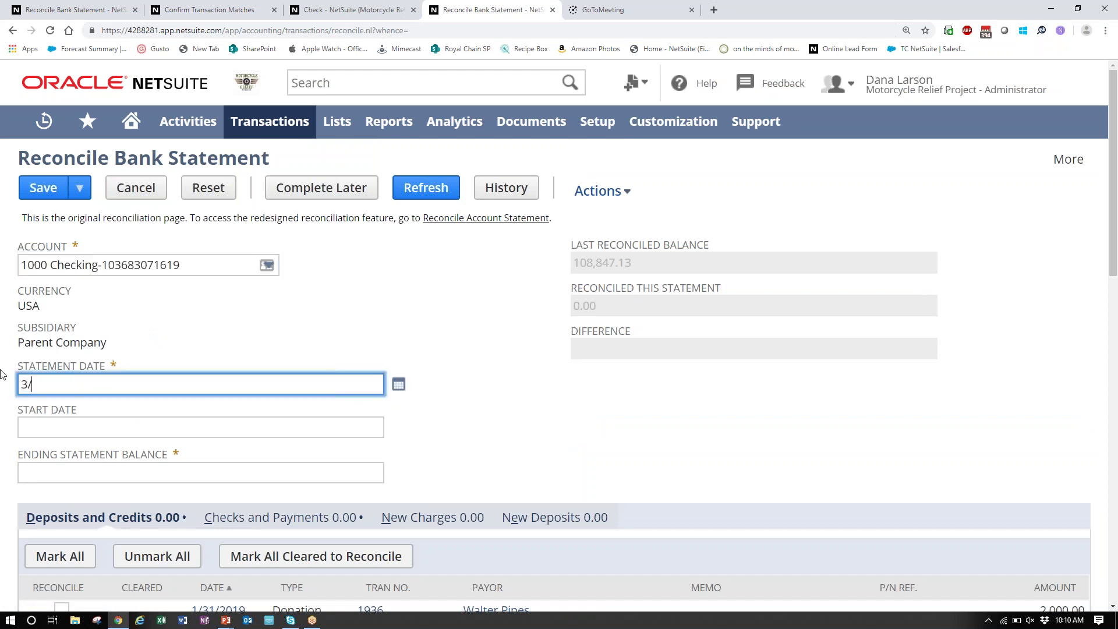
{"action": "type", "text": "31/2018"}
{"action": "key", "text": "Tab"}
Examine the reconciled deposits and credits and the checks and payments on the 3/31/2018 statement.
{"action": "scroll", "coordinate": [352, 483], "scroll_direction": "down", "scroll_amount": 3}
{"action": "scroll", "coordinate": [352, 483], "scroll_direction": "up", "scroll_amount": 3}
{"action": "scroll", "coordinate": [351, 488], "scroll_direction": "down", "scroll_amount": 2}
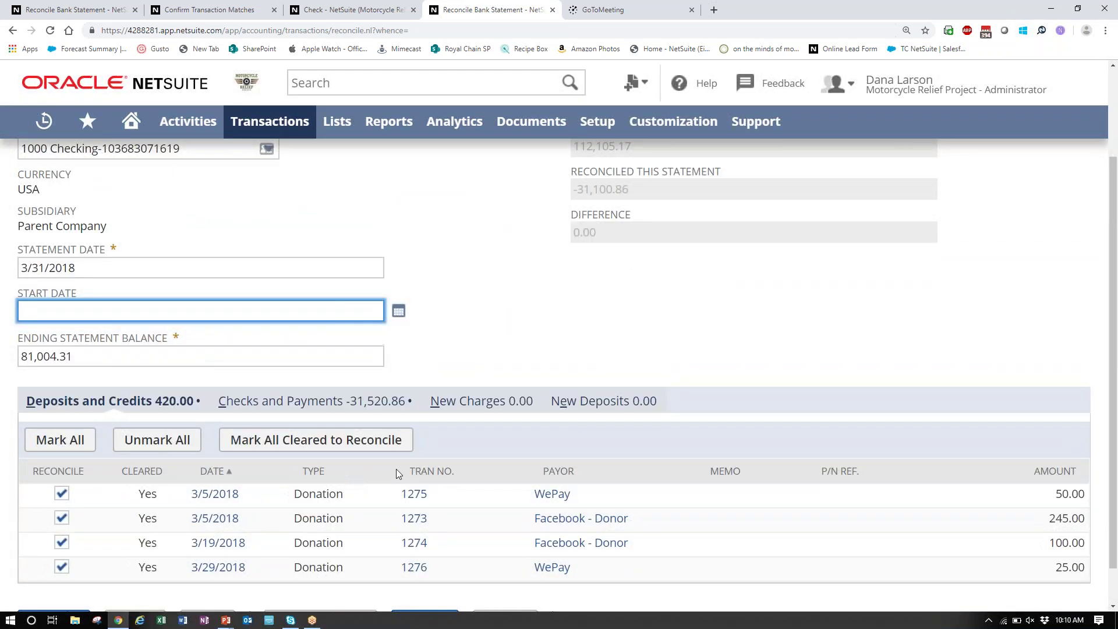
{"action": "left_click", "coordinate": [312, 401]}
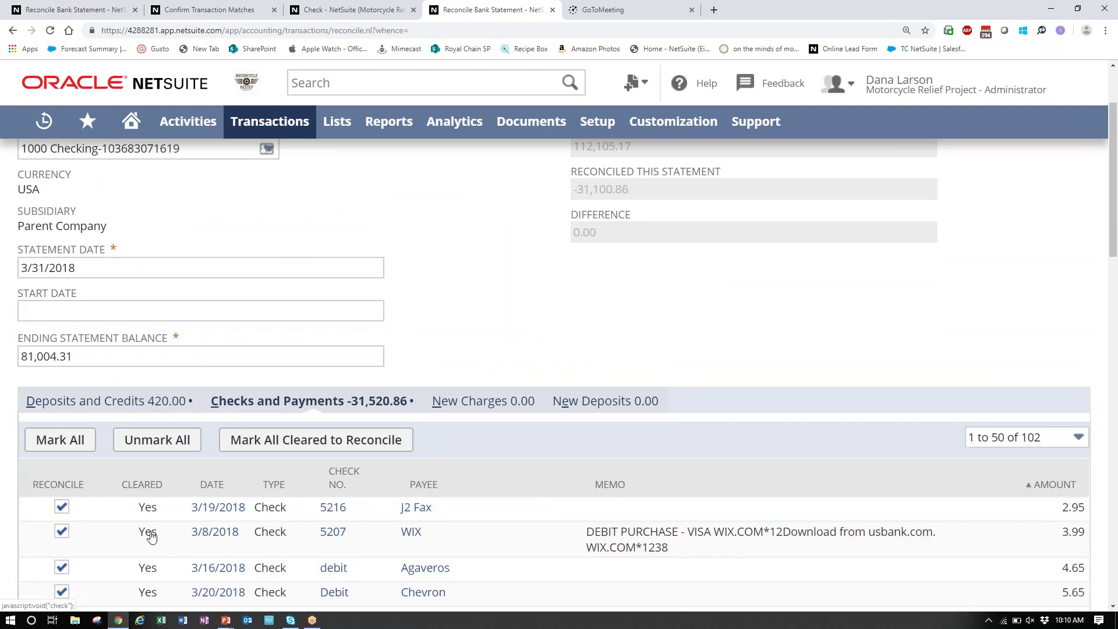
{"action": "scroll", "coordinate": [116, 542], "scroll_direction": "down", "scroll_amount": 4}
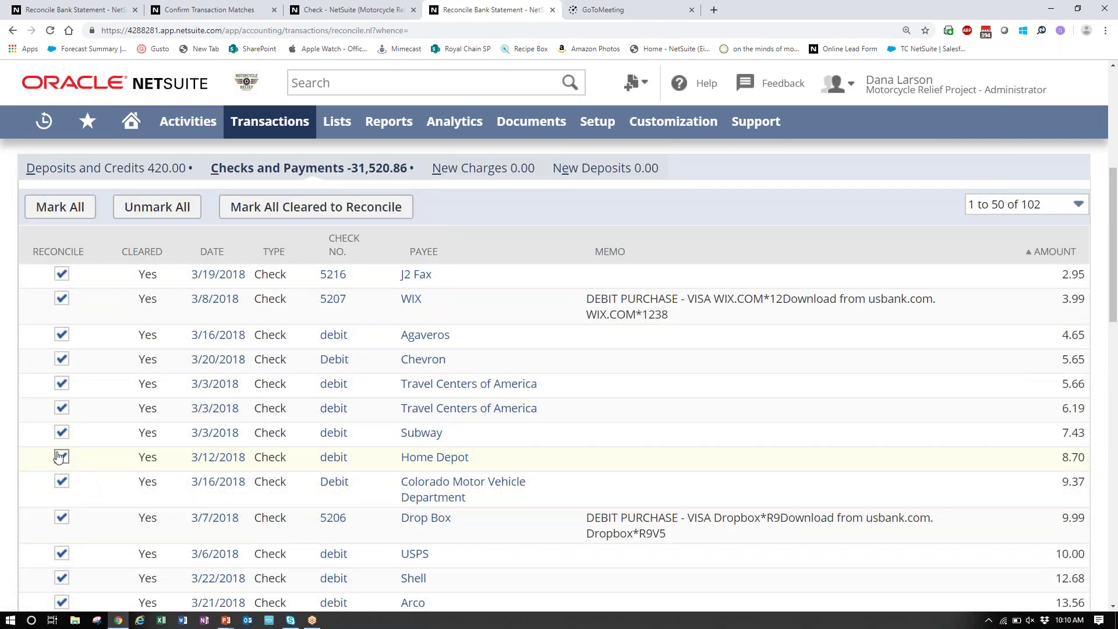
{"action": "scroll", "coordinate": [507, 286], "scroll_direction": "up", "scroll_amount": 6}
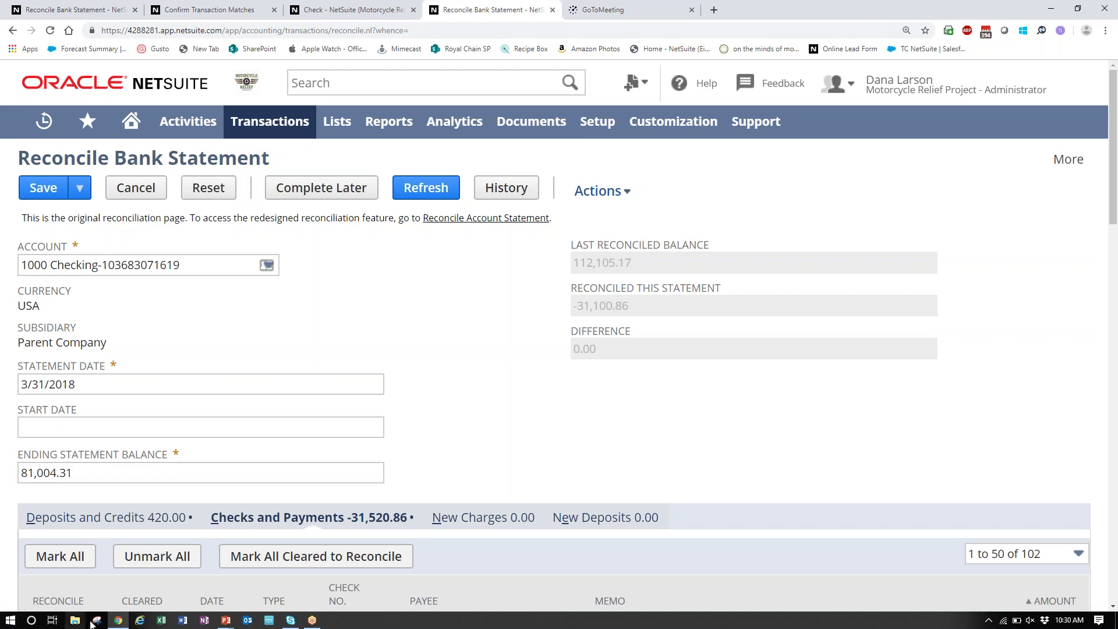
Switch to the running PowerPoint slide show and advance from the Features and Best Practices slide to the Questions slide.
{"action": "left_click", "coordinate": [226, 620]}
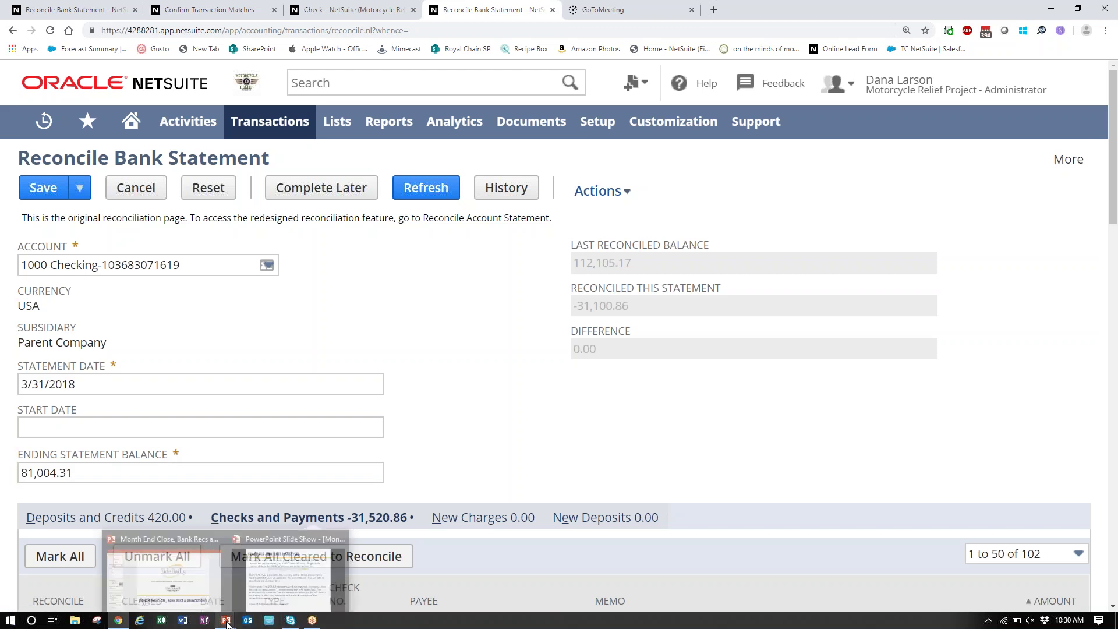
{"action": "left_click", "coordinate": [207, 597]}
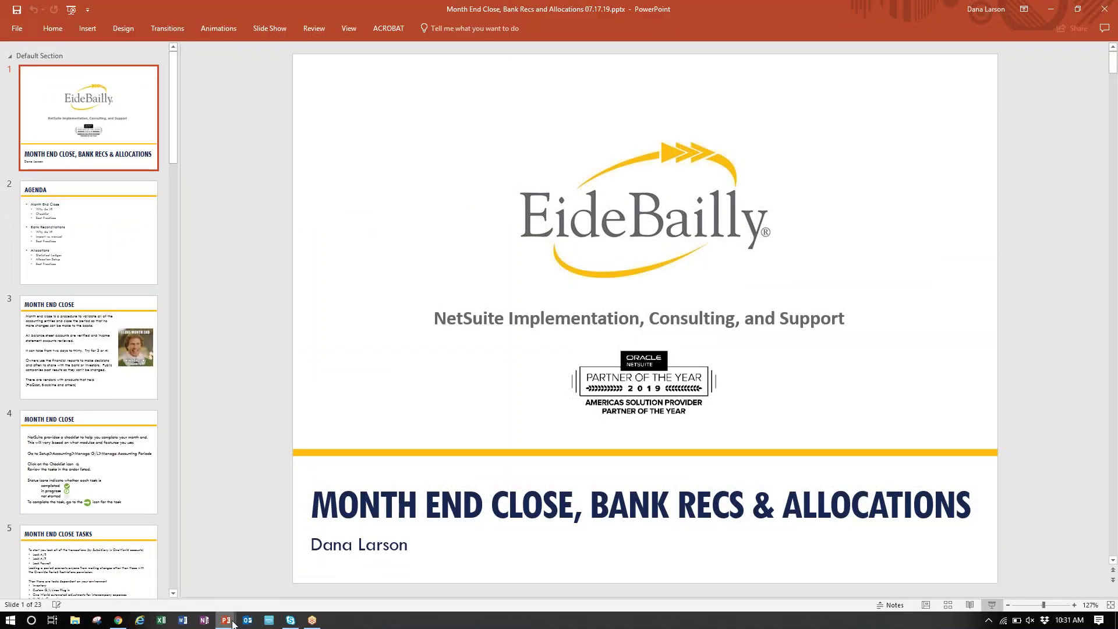
{"action": "mouse_move", "coordinate": [226, 619]}
{"action": "left_click", "coordinate": [292, 574]}
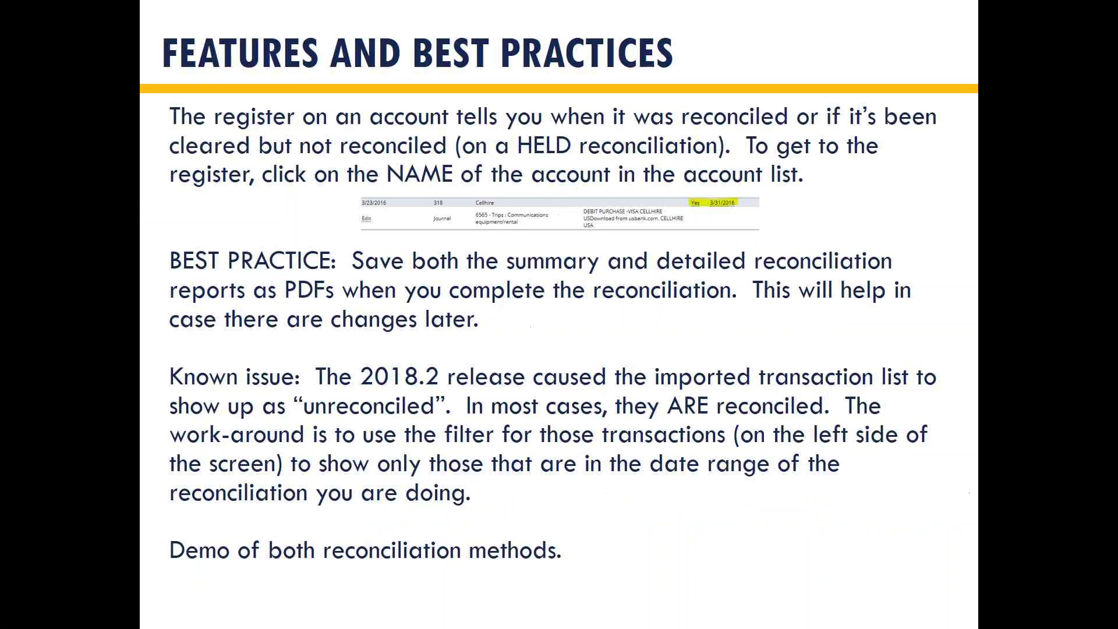
{"action": "key", "text": "Right"}
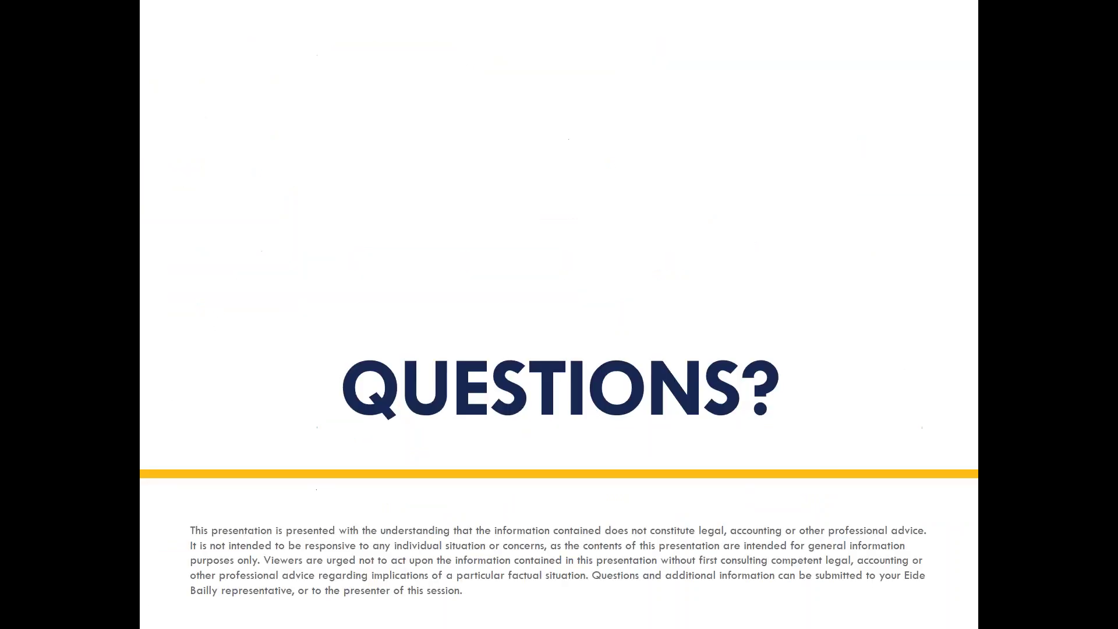
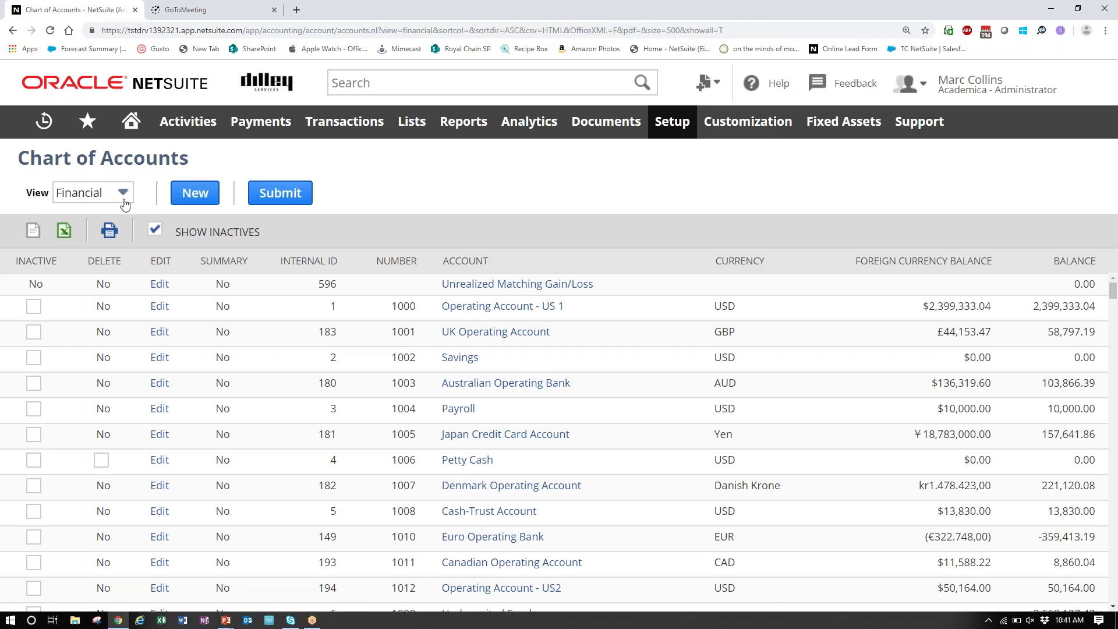
Show the Statistical accounts in the Chart of Accounts, then open the Headcount account and view its default unit options.
{"action": "left_click", "coordinate": [123, 197]}
{"action": "left_click", "coordinate": [96, 264]}
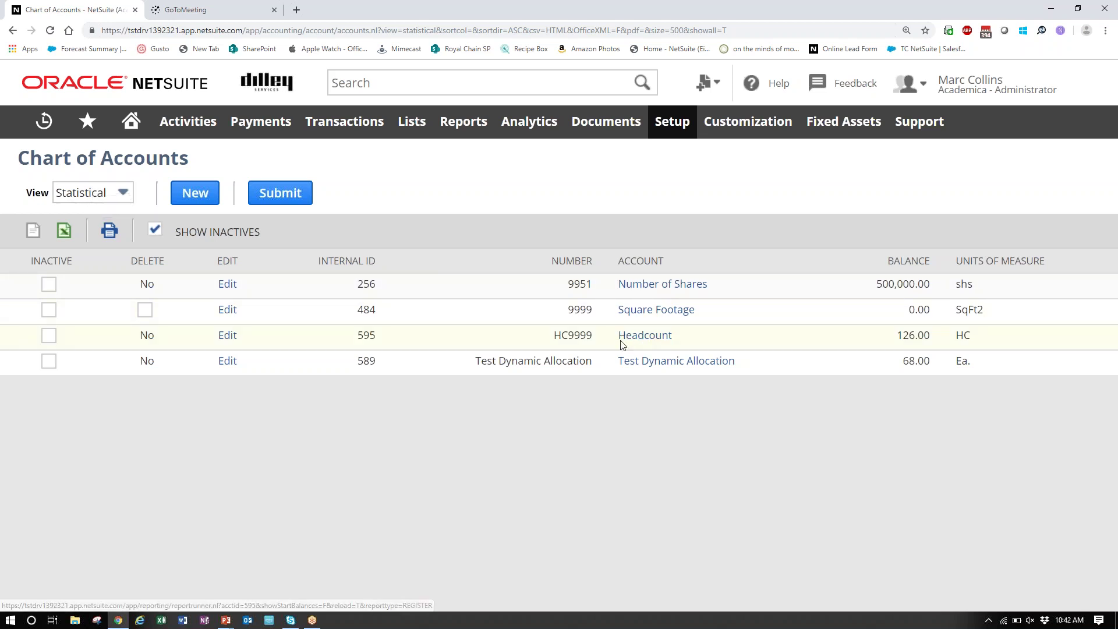
{"action": "left_click", "coordinate": [227, 335]}
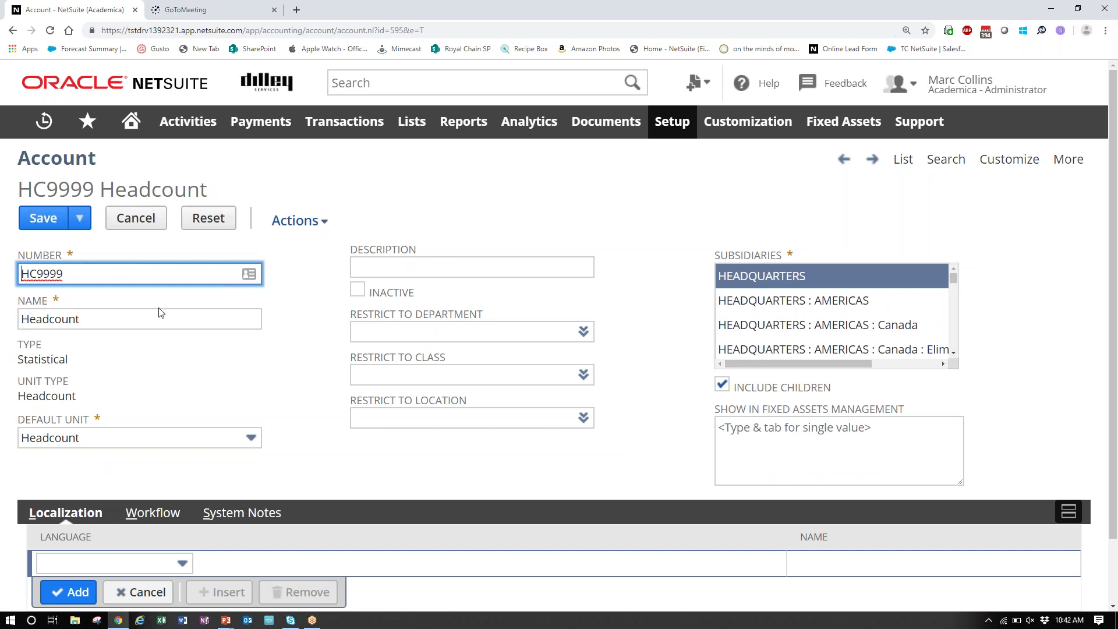
{"action": "scroll", "coordinate": [137, 325], "scroll_direction": "down", "scroll_amount": 1}
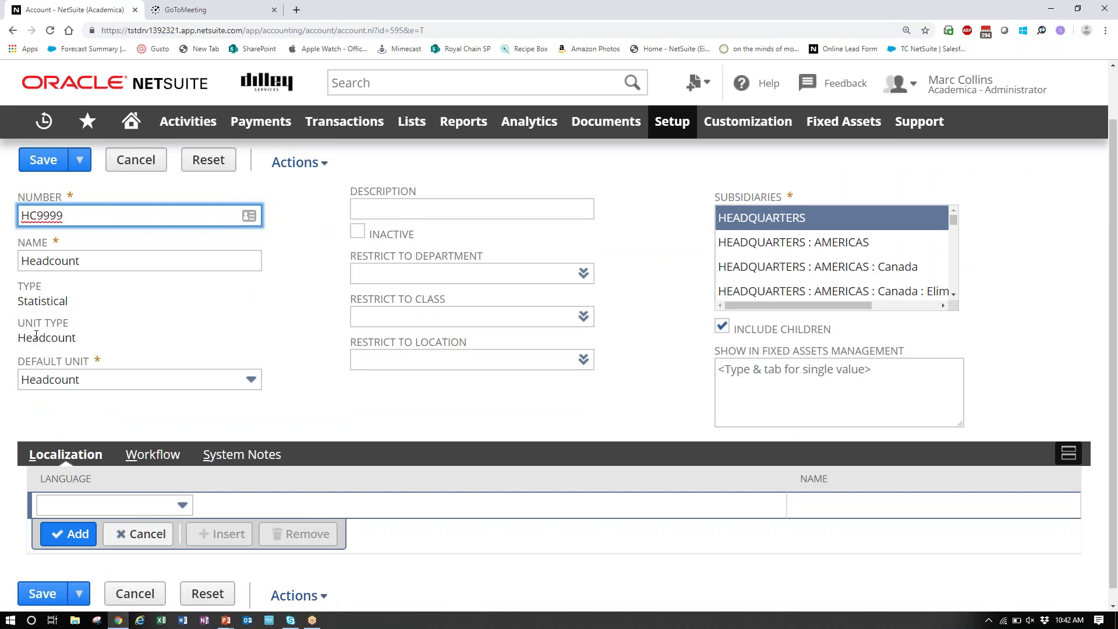
{"action": "left_click", "coordinate": [107, 381]}
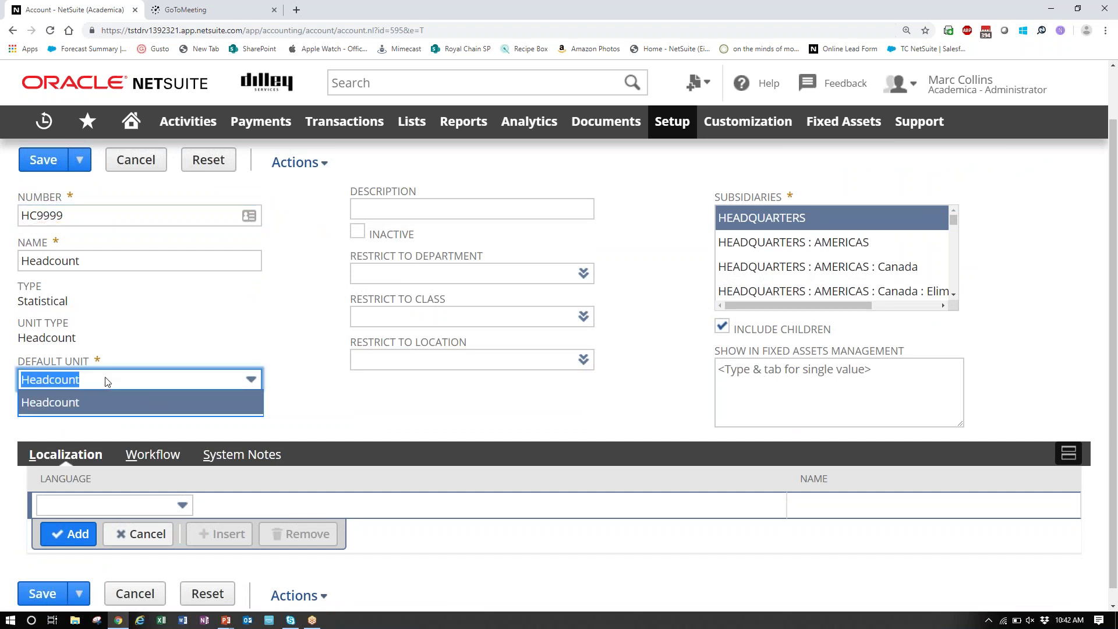
{"action": "left_click", "coordinate": [107, 382]}
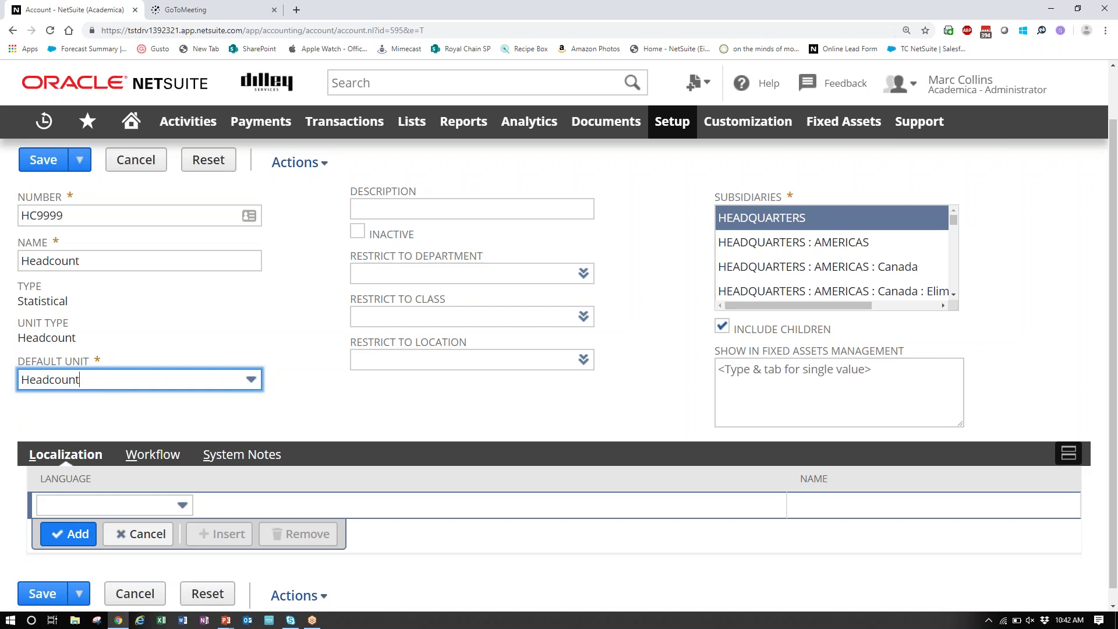
Open the Transactions overview page, leaving the Headcount account form without saving.
{"action": "mouse_move", "coordinate": [412, 121]}
{"action": "mouse_move", "coordinate": [421, 197]}
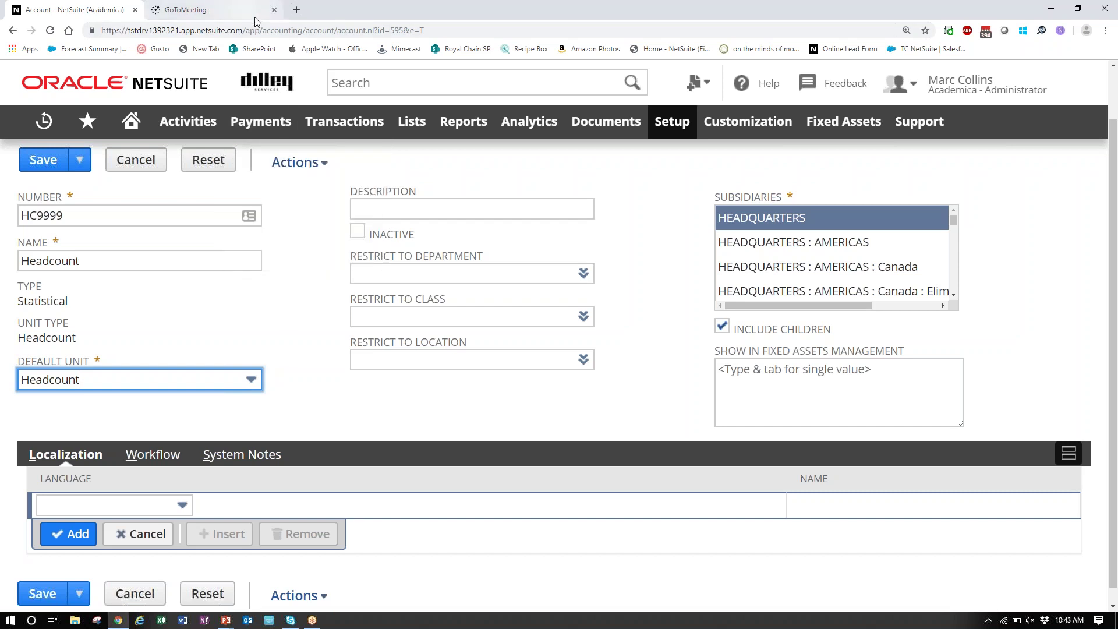
{"action": "mouse_move", "coordinate": [344, 121]}
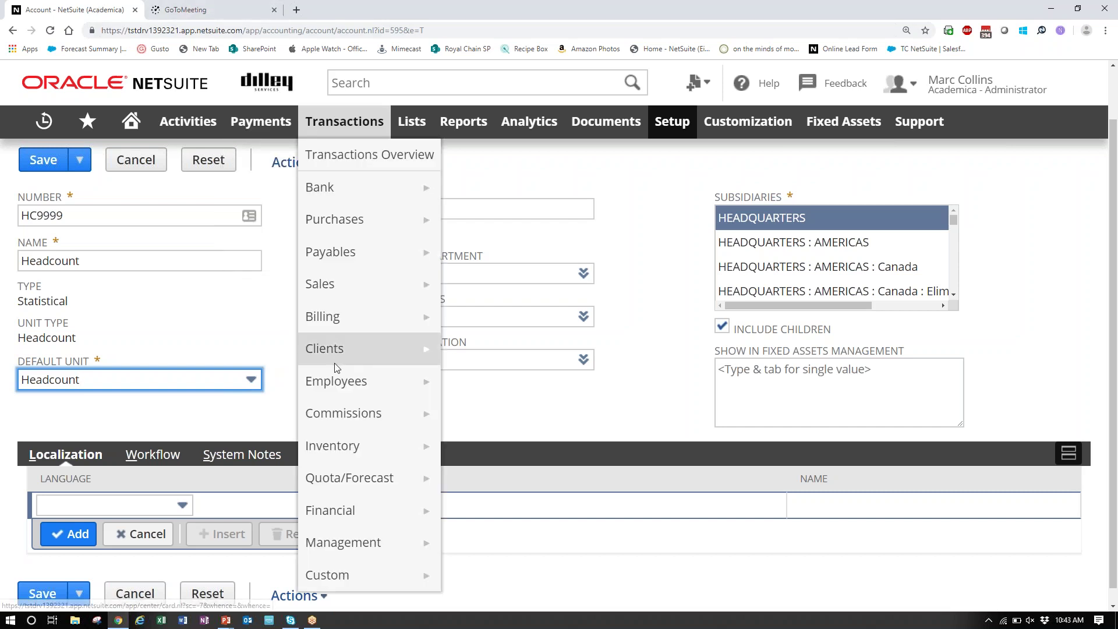
{"action": "mouse_move", "coordinate": [353, 501]}
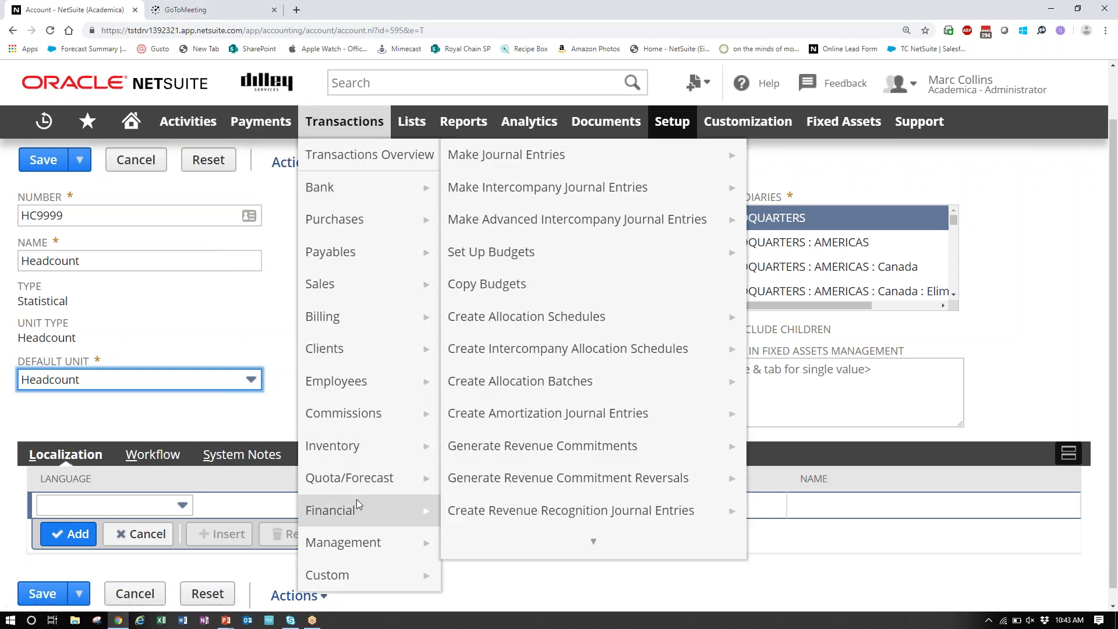
{"action": "mouse_move", "coordinate": [355, 546]}
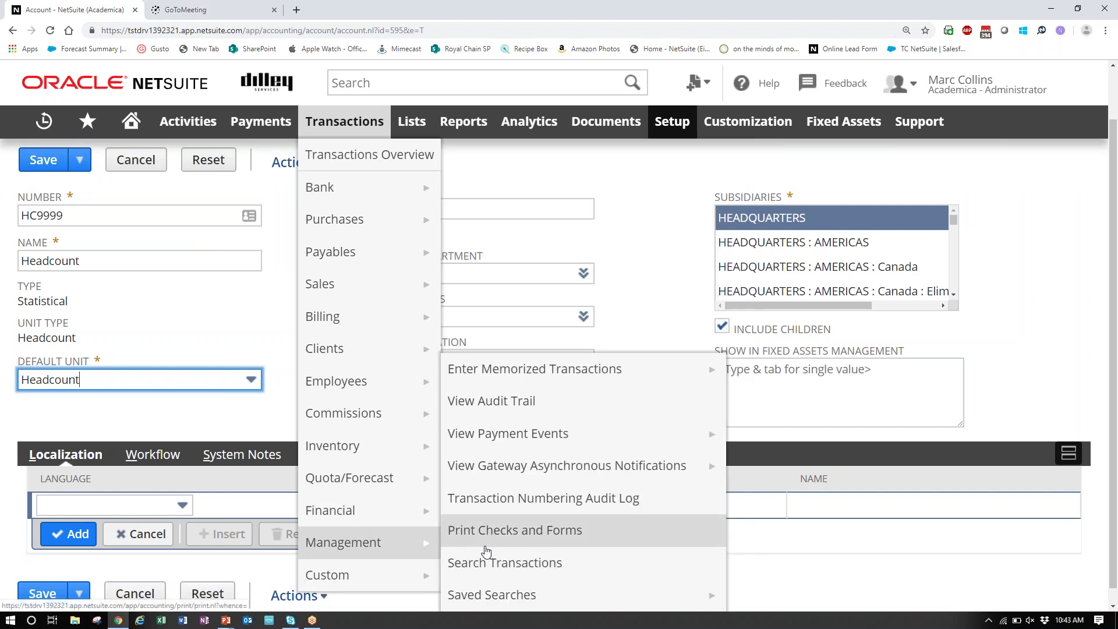
{"action": "scroll", "coordinate": [487, 551], "scroll_direction": "down", "scroll_amount": 1}
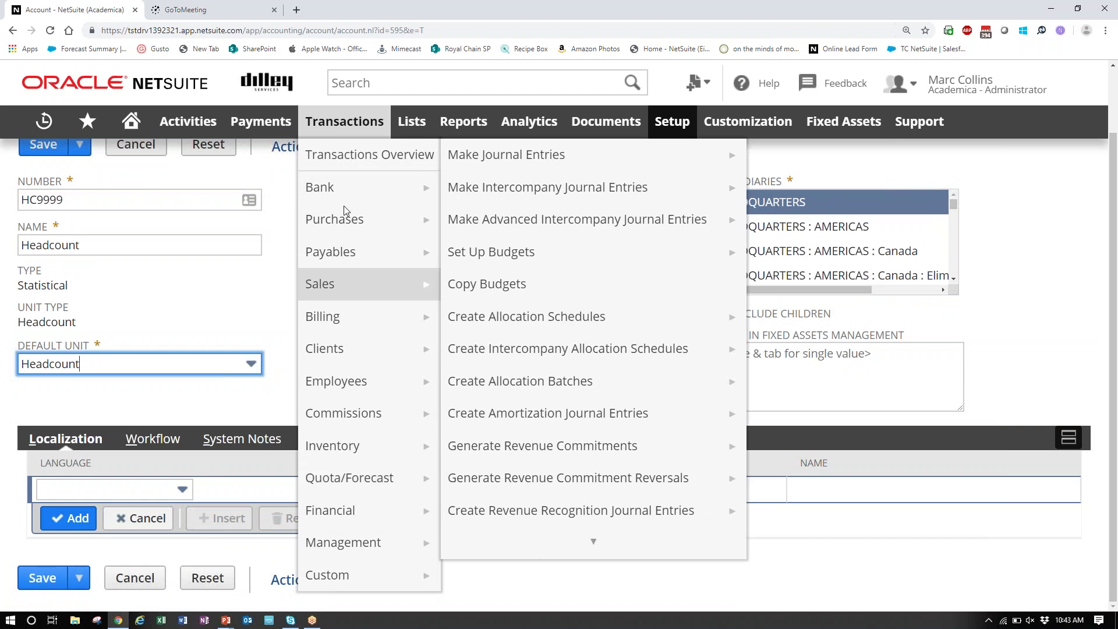
{"action": "left_click", "coordinate": [333, 130]}
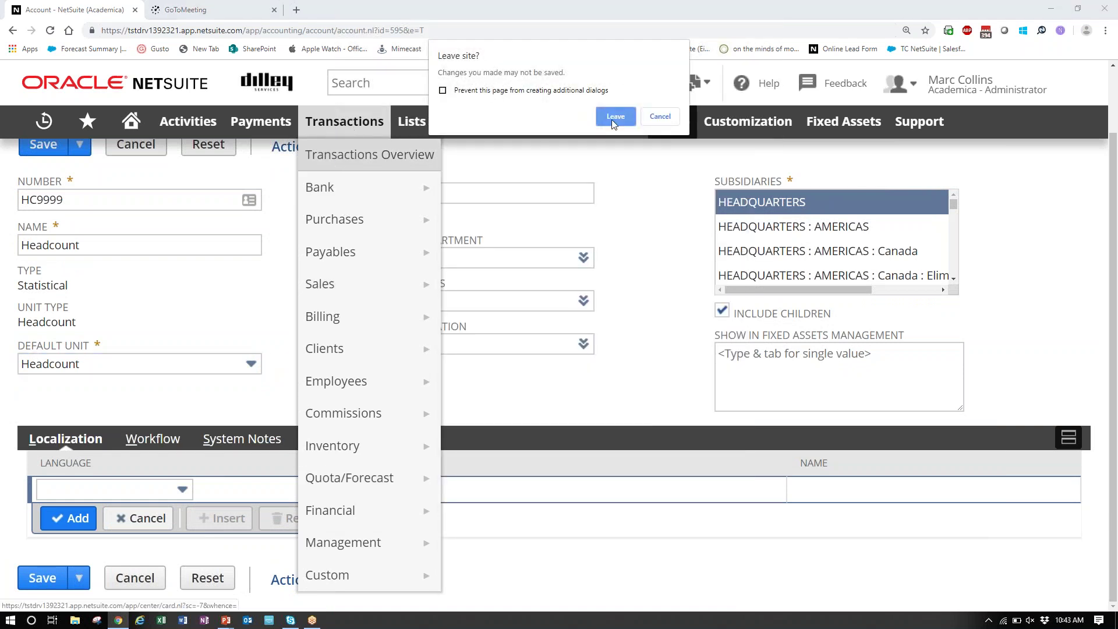
{"action": "left_click", "coordinate": [614, 117]}
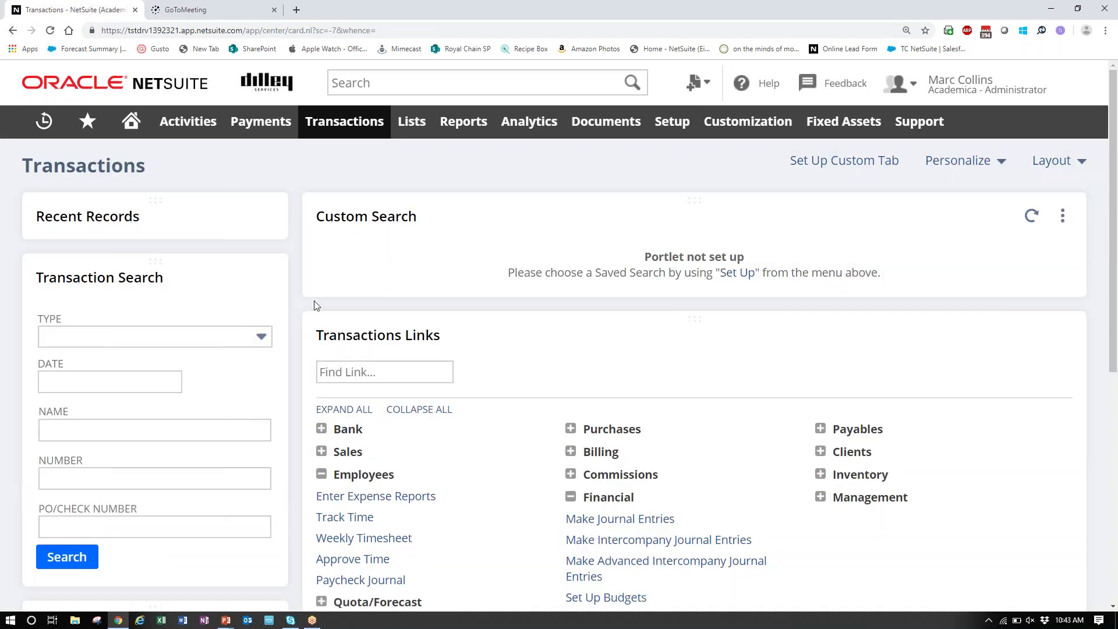
Open the list of statistical schedules from the Financial transaction links, view the Headcount schedule and open it for editing.
{"action": "scroll", "coordinate": [361, 450], "scroll_direction": "down", "scroll_amount": 1}
{"action": "scroll", "coordinate": [407, 427], "scroll_direction": "down", "scroll_amount": 1}
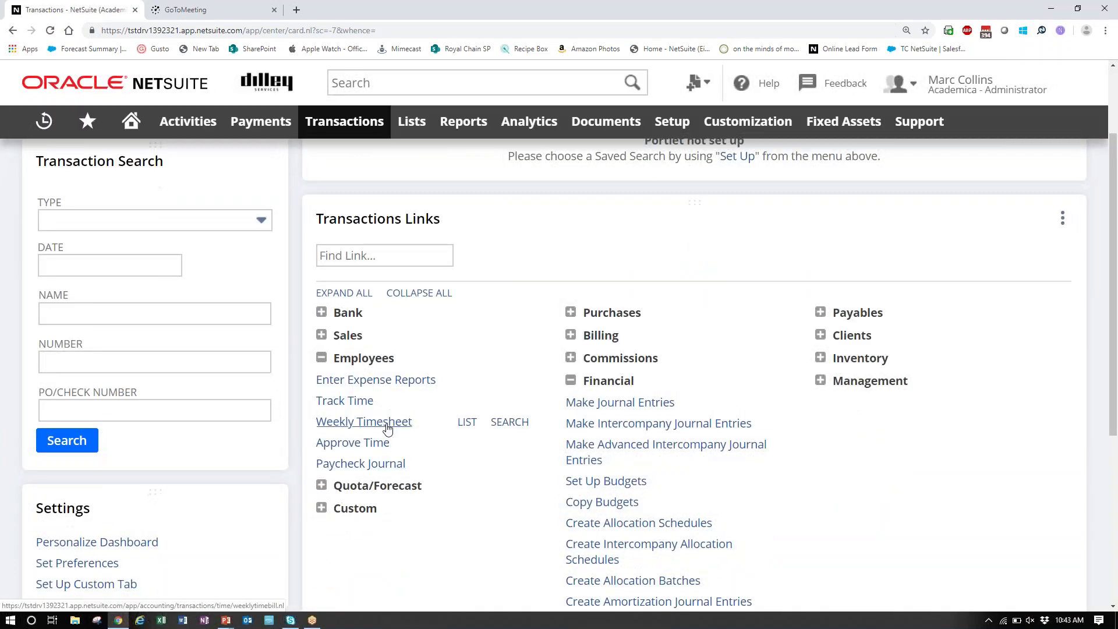
{"action": "scroll", "coordinate": [584, 415], "scroll_direction": "down", "scroll_amount": 2}
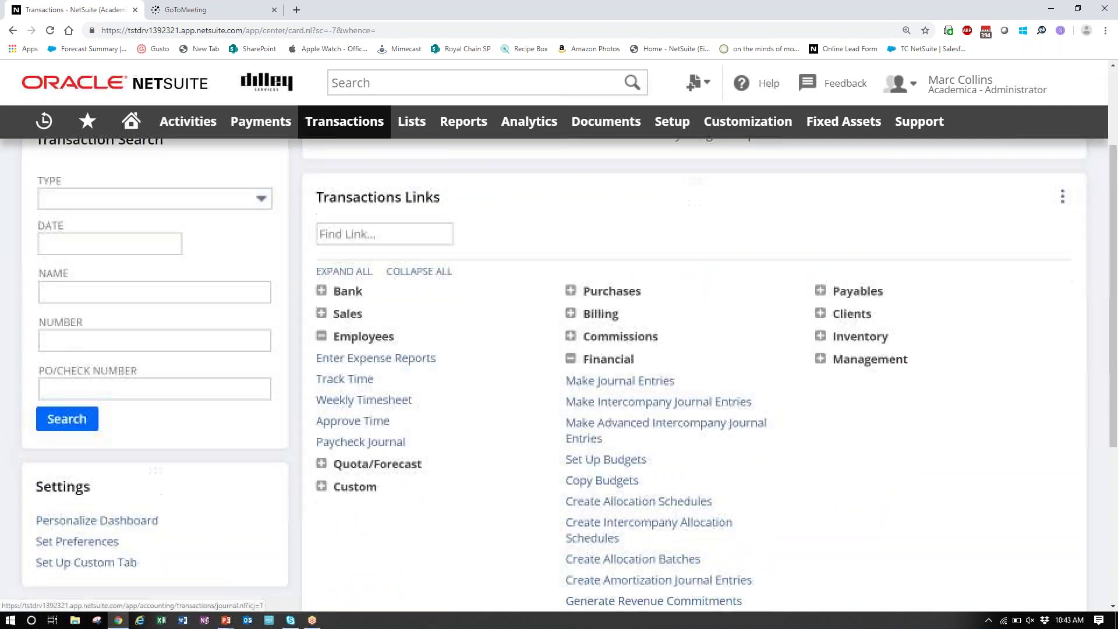
{"action": "scroll", "coordinate": [594, 427], "scroll_direction": "down", "scroll_amount": 3}
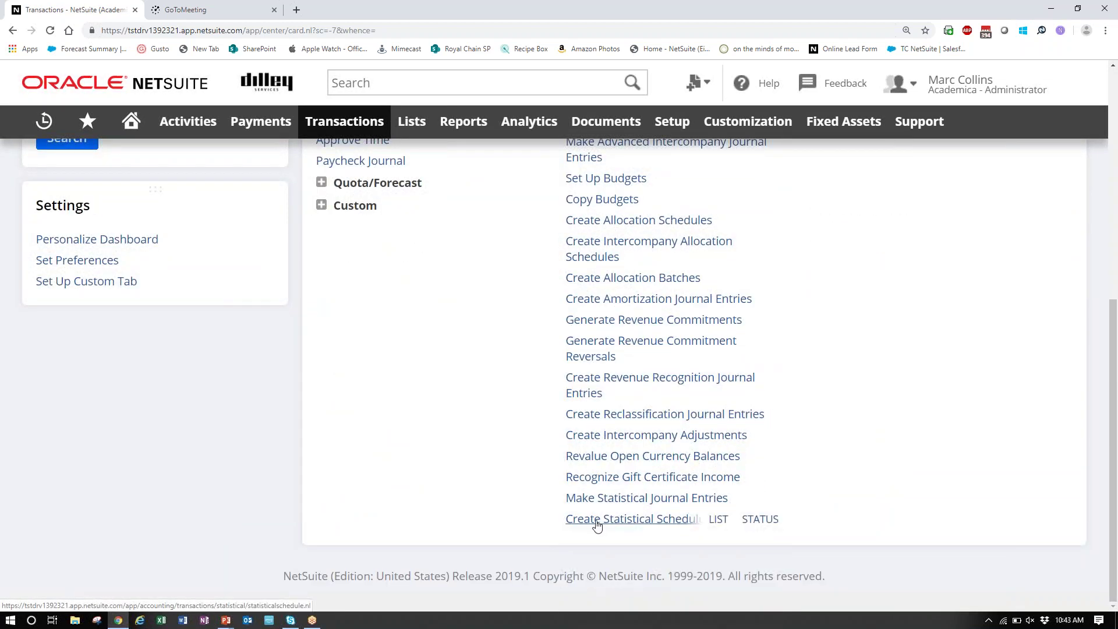
{"action": "scroll", "coordinate": [604, 474], "scroll_direction": "up", "scroll_amount": 4}
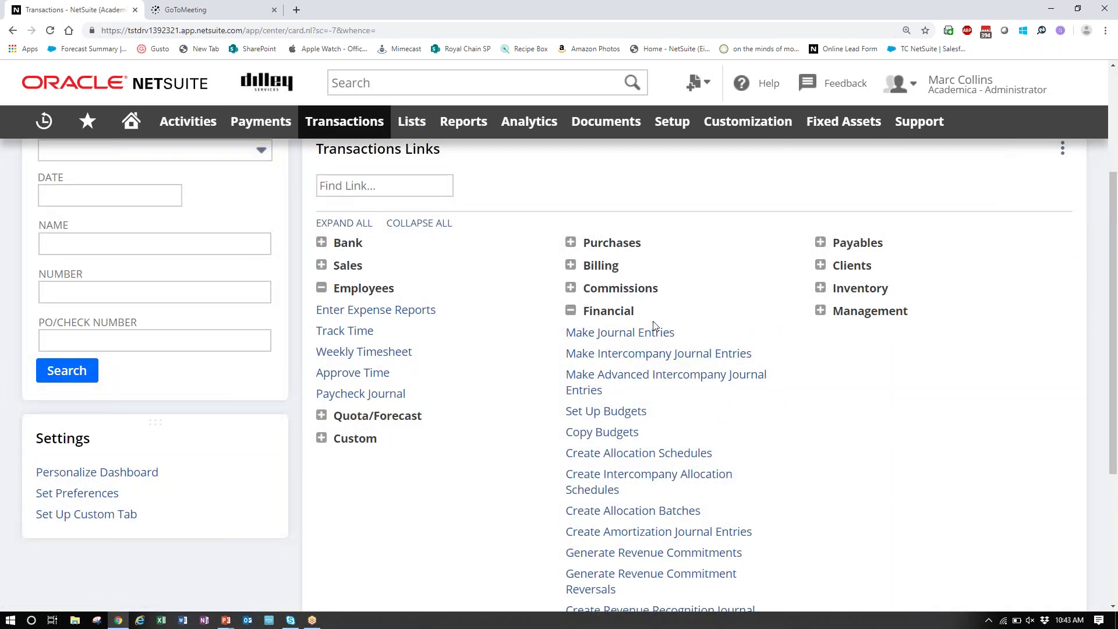
{"action": "scroll", "coordinate": [647, 350], "scroll_direction": "down", "scroll_amount": 4}
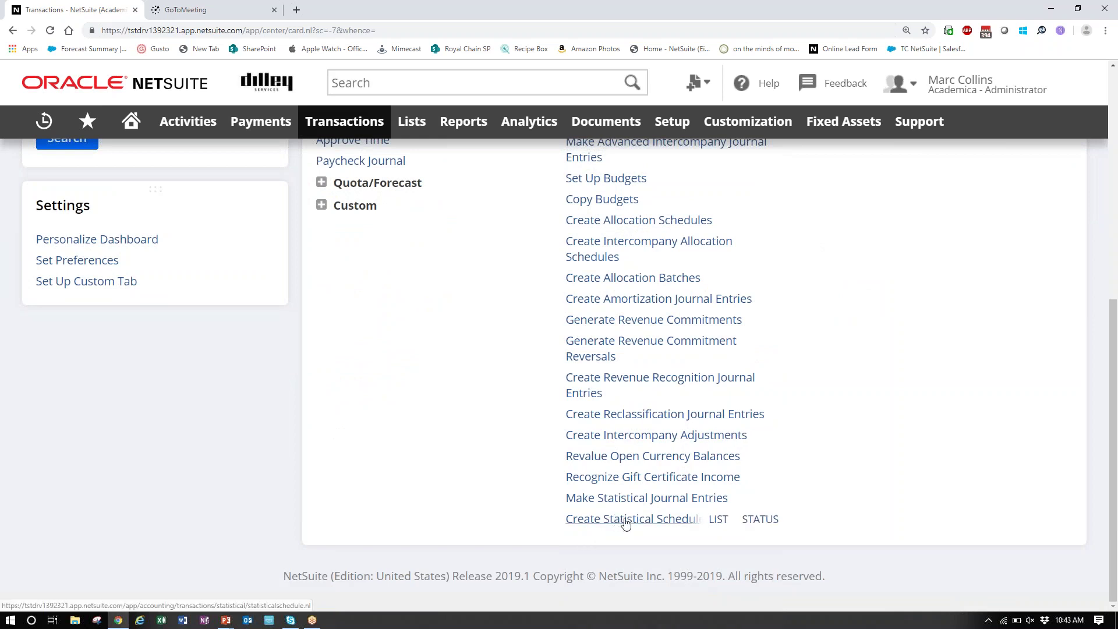
{"action": "left_click", "coordinate": [718, 520]}
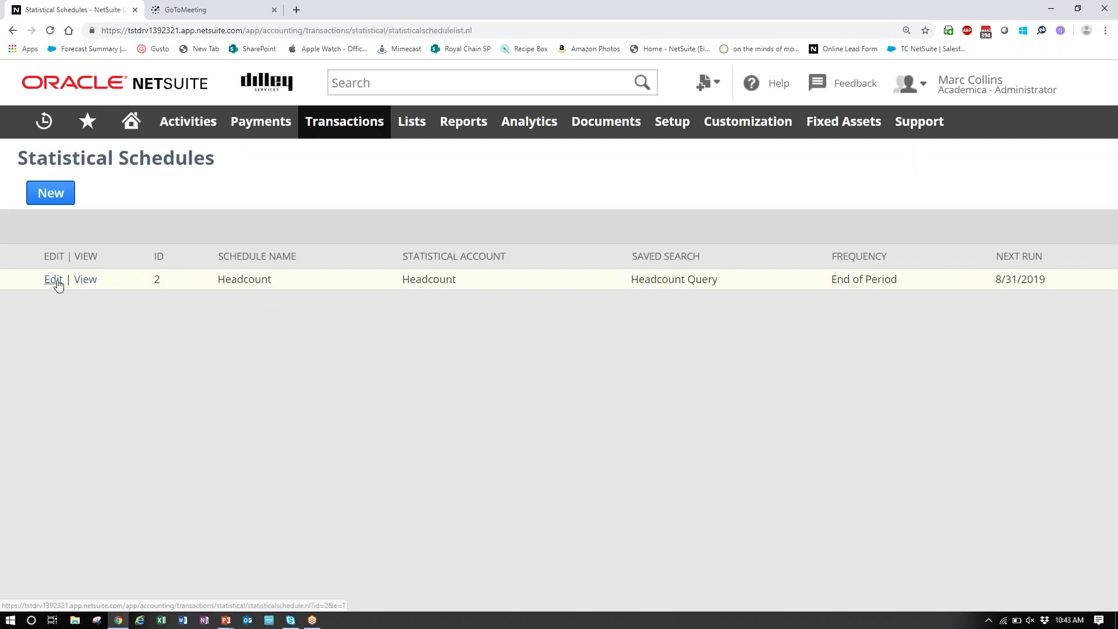
{"action": "left_click", "coordinate": [83, 282]}
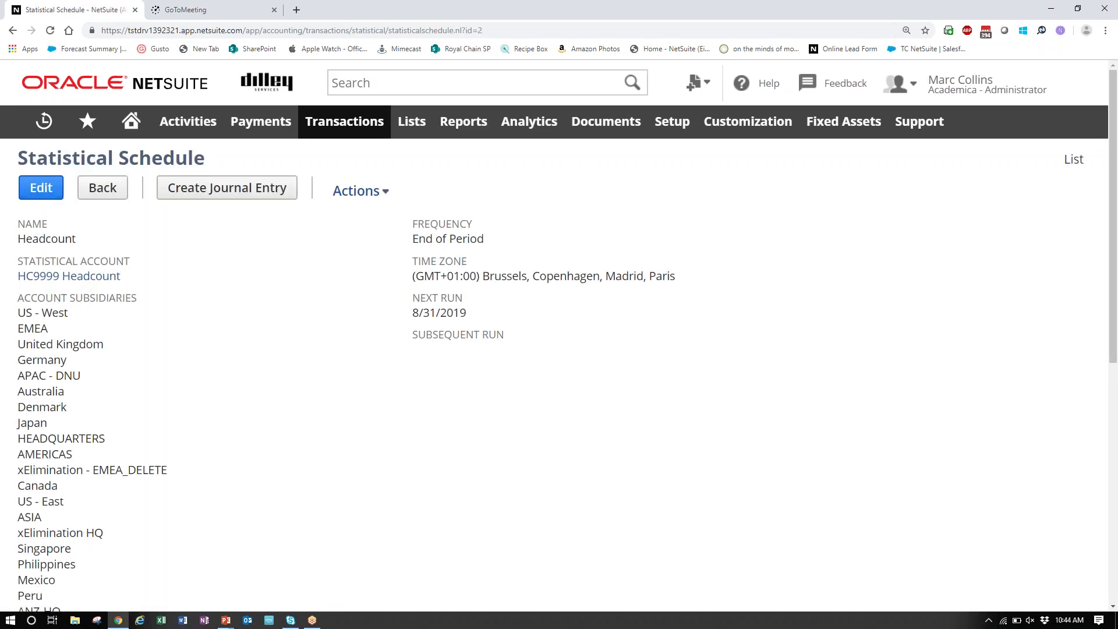
{"action": "left_click", "coordinate": [51, 192]}
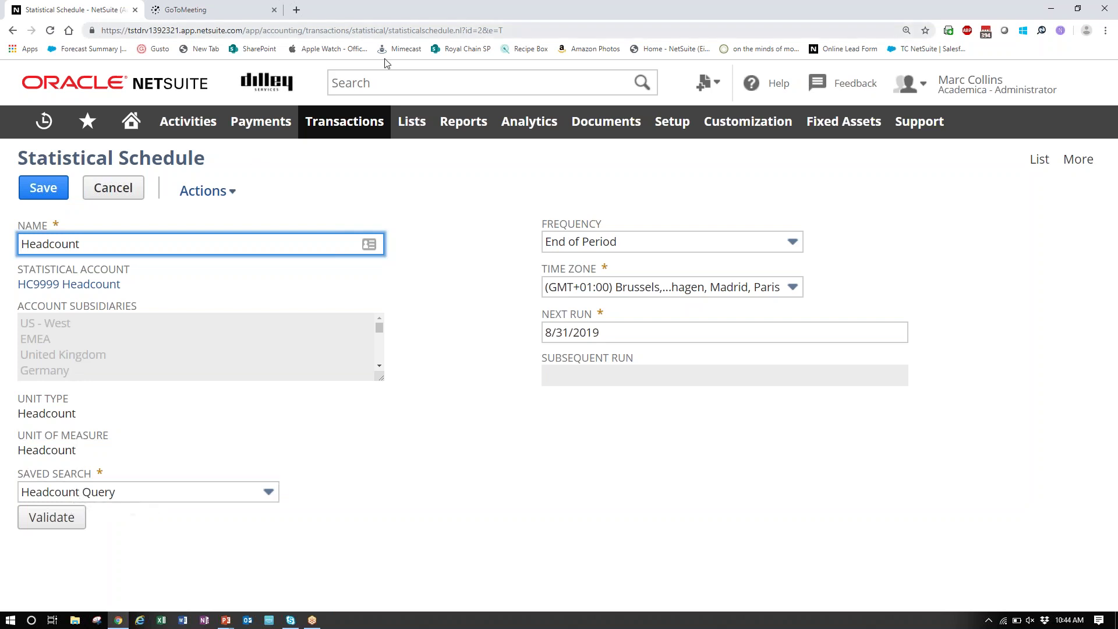
Search globally for "sea: headcount que" and open the Headcount Query results in a new browser tab.
{"action": "left_click", "coordinate": [398, 80]}
{"action": "type", "text": "se"}
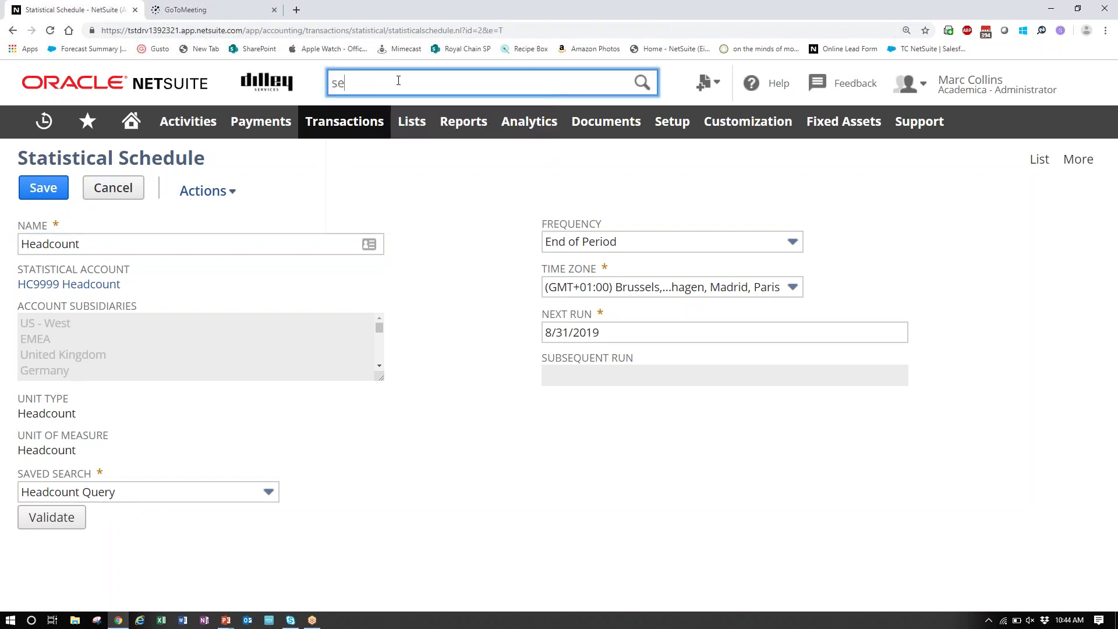
{"action": "type", "text": "a: headcount que"}
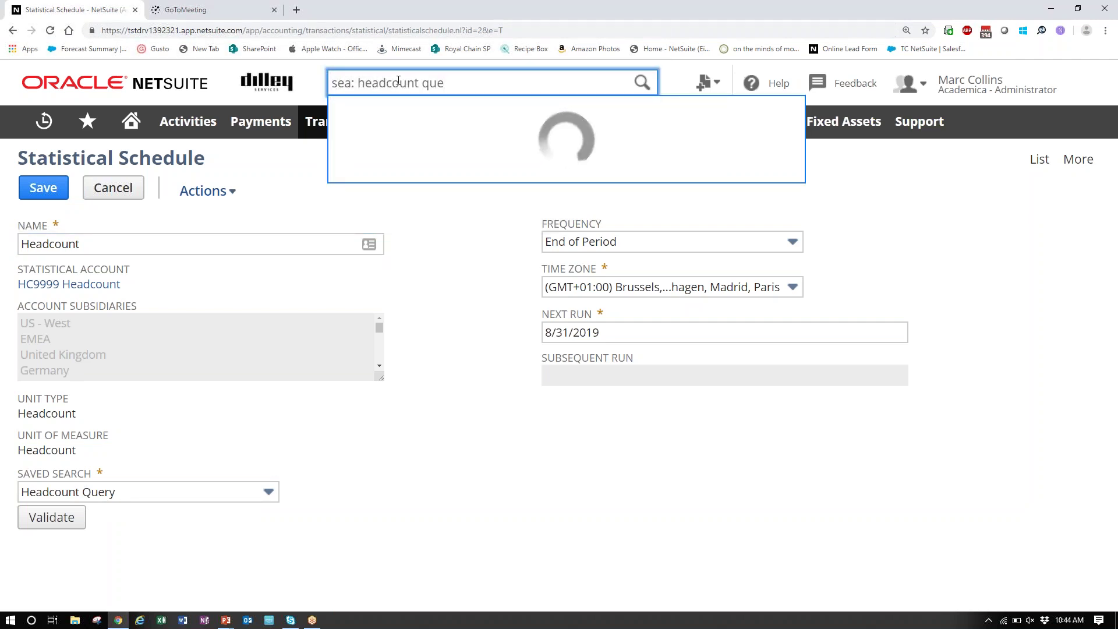
{"action": "right_click", "coordinate": [419, 110]}
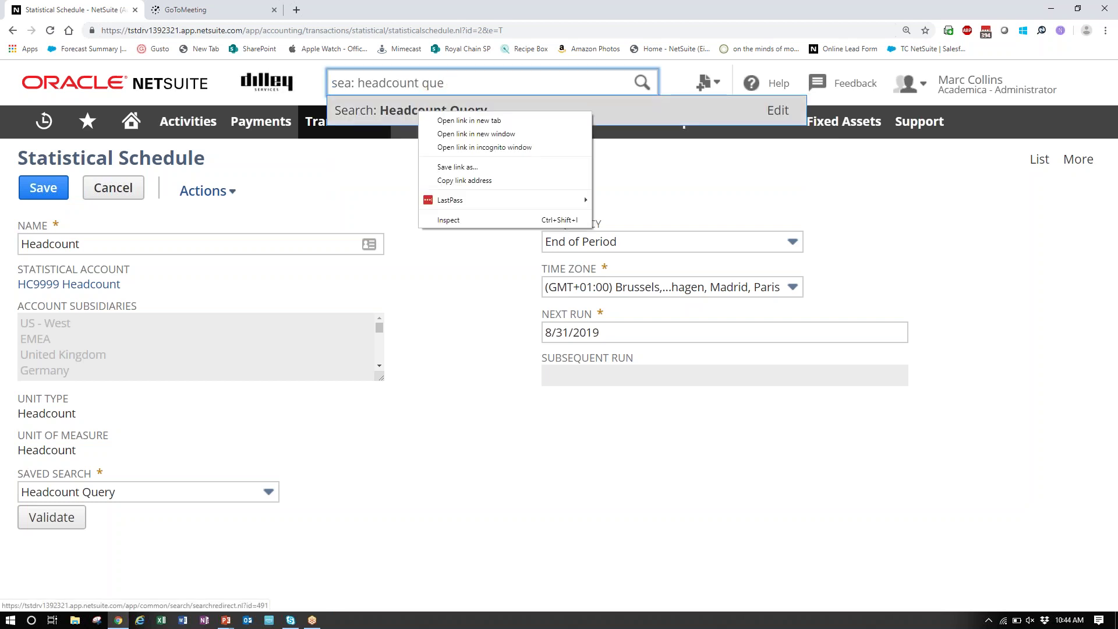
{"action": "left_click", "coordinate": [442, 120]}
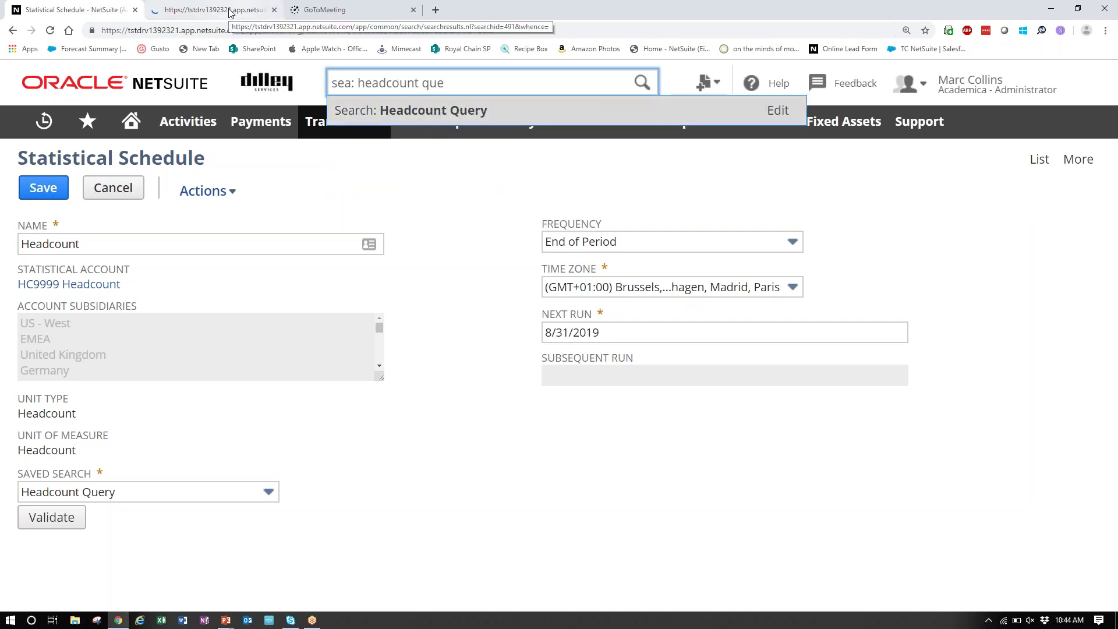
{"action": "left_click", "coordinate": [236, 14]}
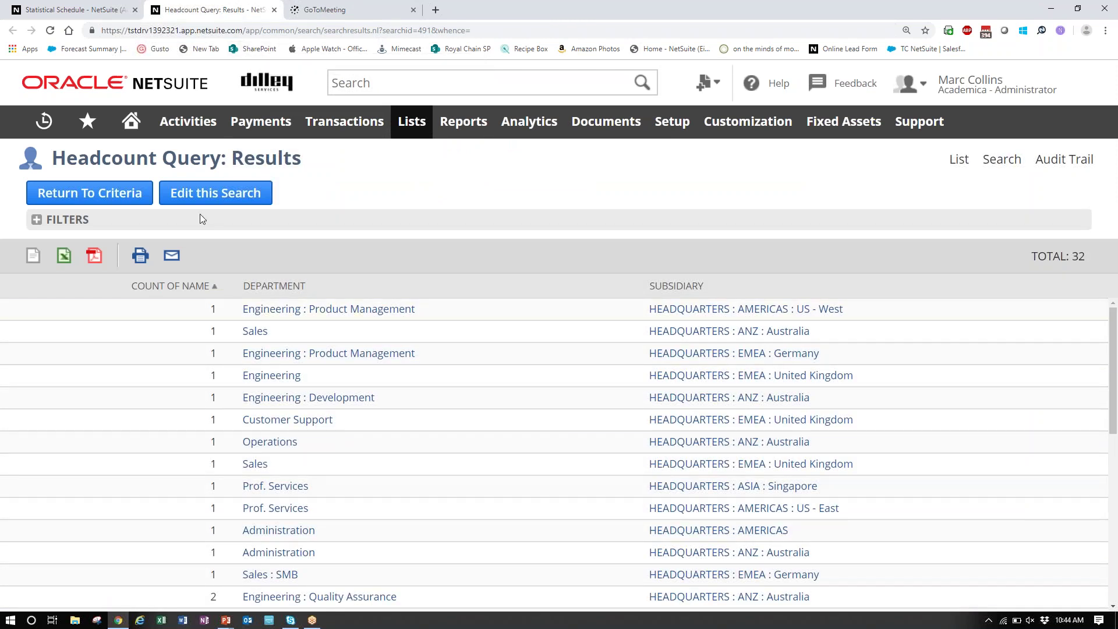
Open the Headcount Query saved search for editing and examine its general settings and standard criteria filters.
{"action": "left_click", "coordinate": [228, 197]}
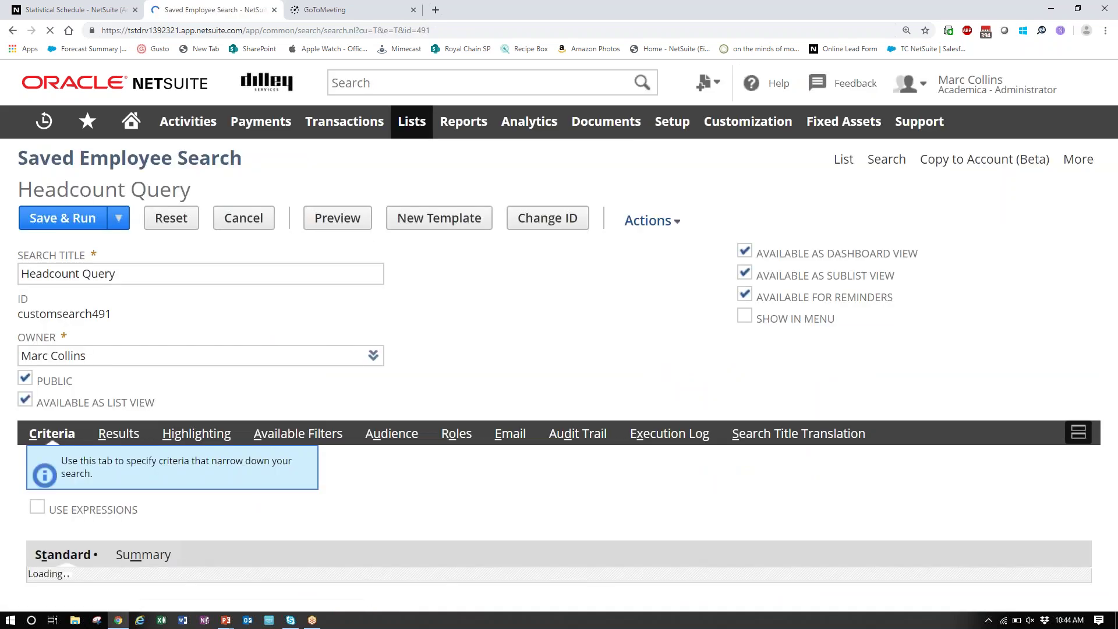
{"action": "scroll", "coordinate": [219, 288], "scroll_direction": "down", "scroll_amount": 3}
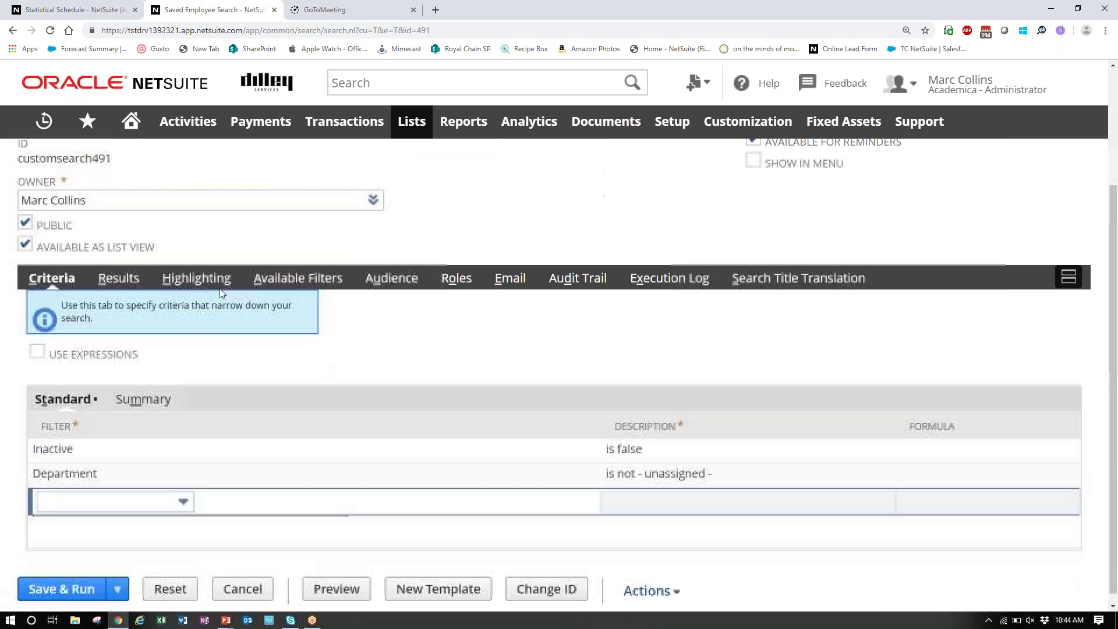
{"action": "scroll", "coordinate": [359, 352], "scroll_direction": "up", "scroll_amount": 2}
{"action": "scroll", "coordinate": [360, 351], "scroll_direction": "down", "scroll_amount": 2}
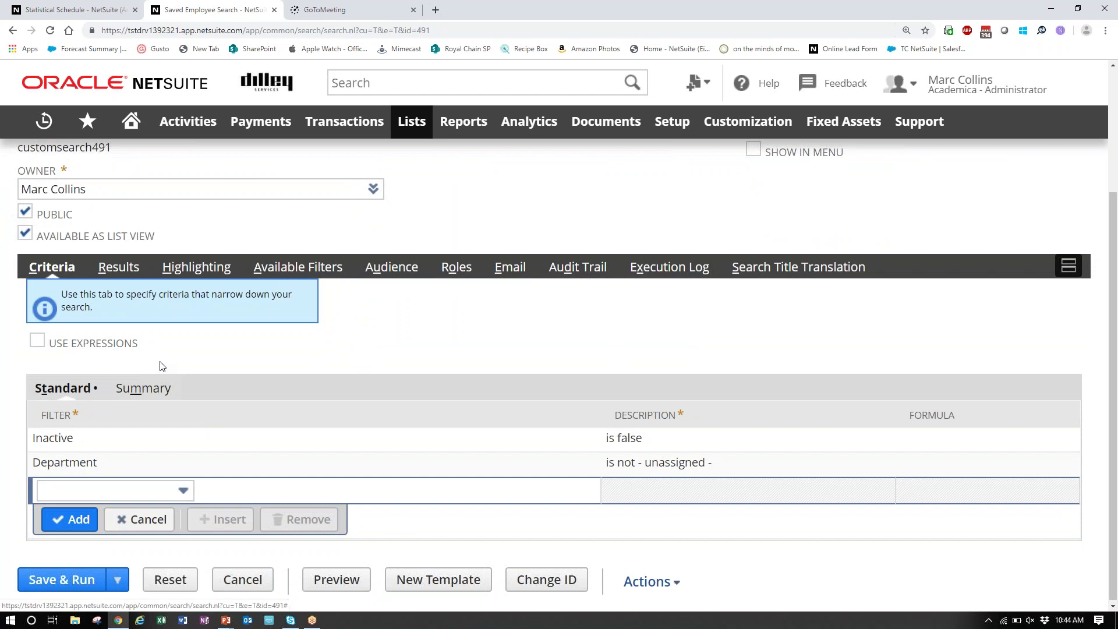
{"action": "scroll", "coordinate": [156, 359], "scroll_direction": "up", "scroll_amount": 3}
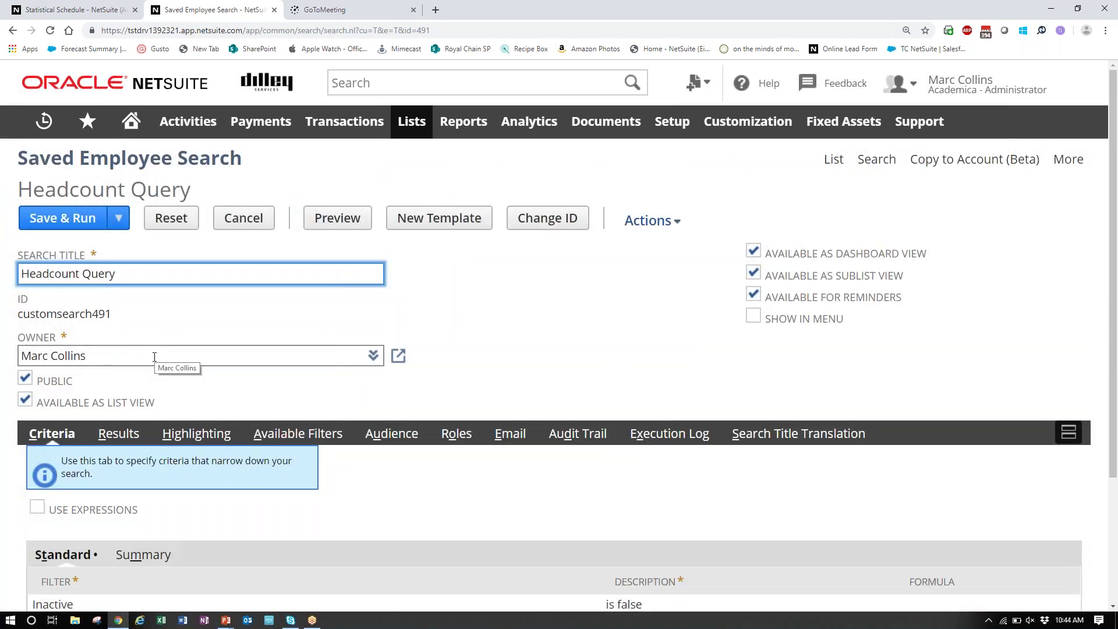
{"action": "scroll", "coordinate": [154, 357], "scroll_direction": "down", "scroll_amount": 1}
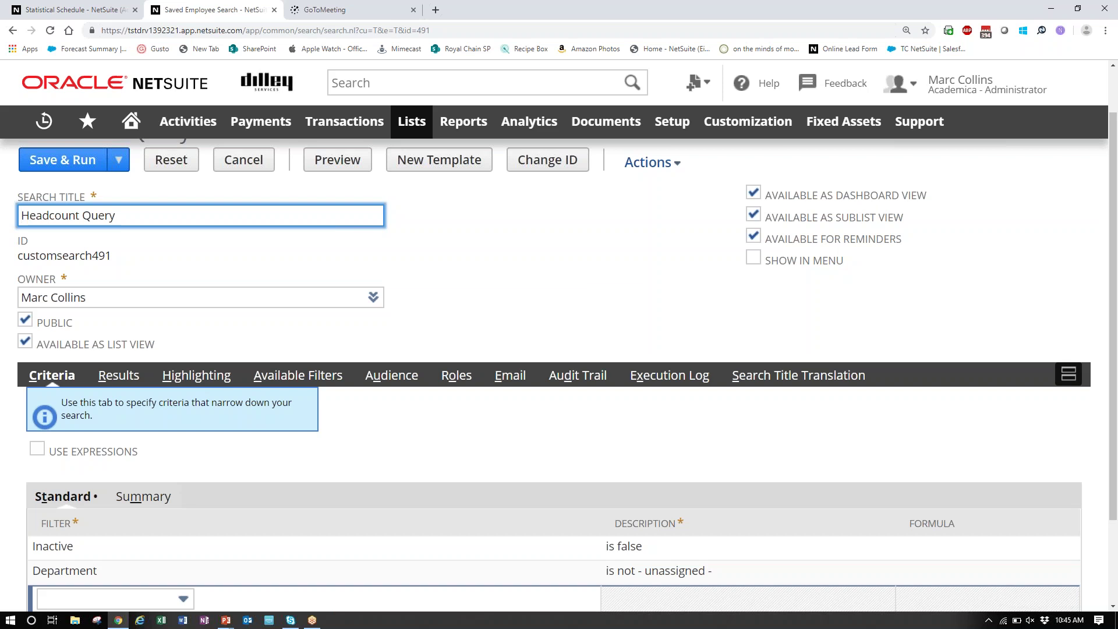
{"action": "scroll", "coordinate": [151, 357], "scroll_direction": "down", "scroll_amount": 2}
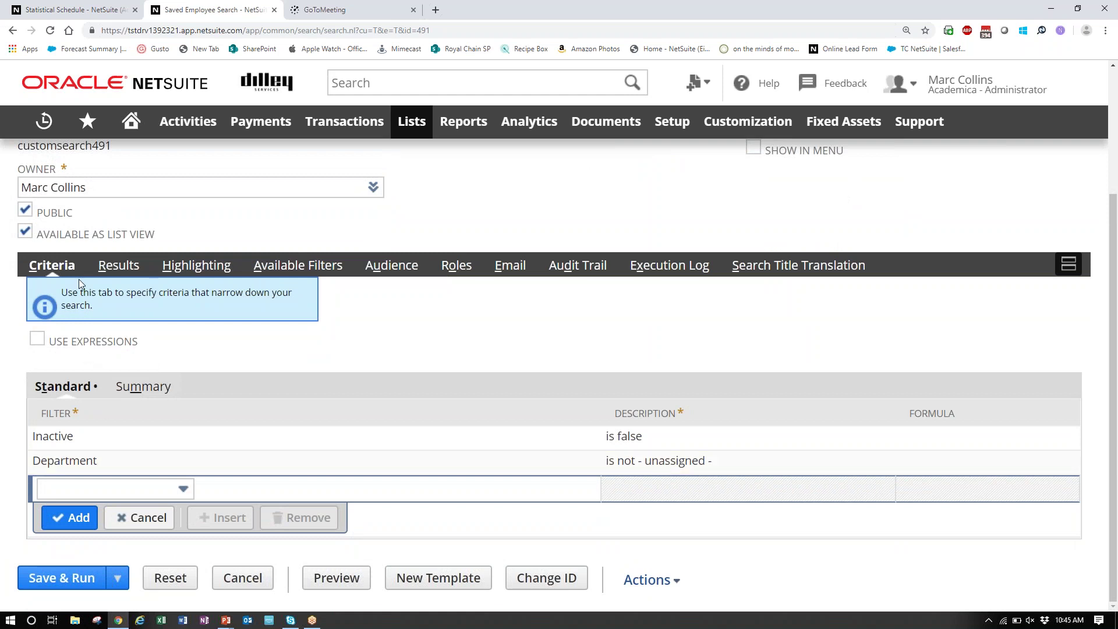
Review the result columns and summary types of the Headcount Query search, and save and run it.
{"action": "left_click", "coordinate": [117, 267]}
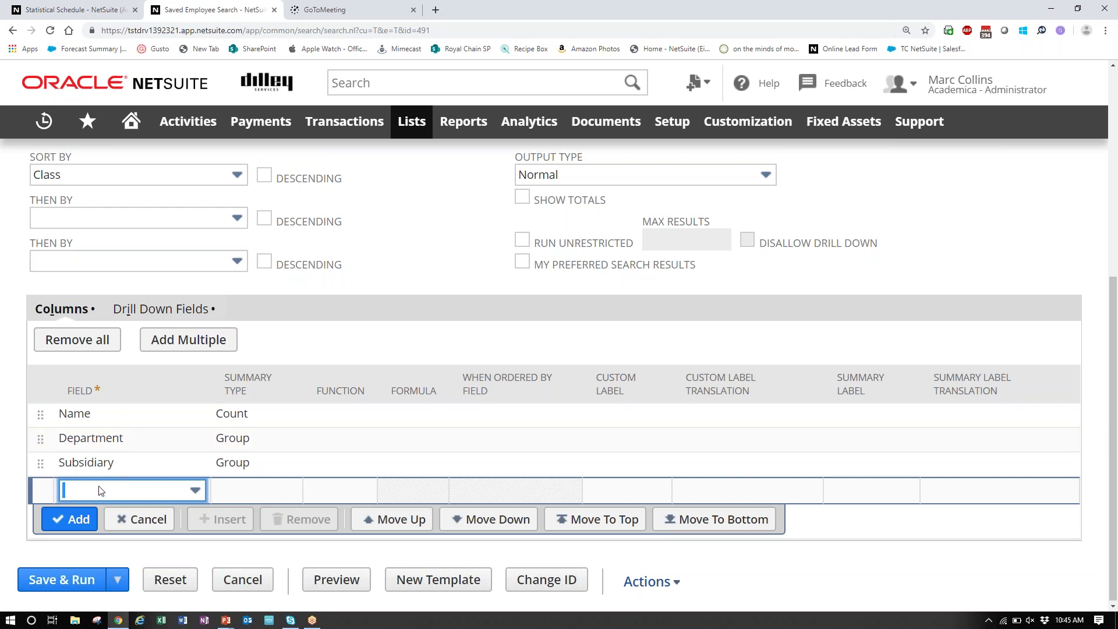
{"action": "scroll", "coordinate": [99, 491], "scroll_direction": "up", "scroll_amount": 6}
{"action": "left_click", "coordinate": [75, 221]}
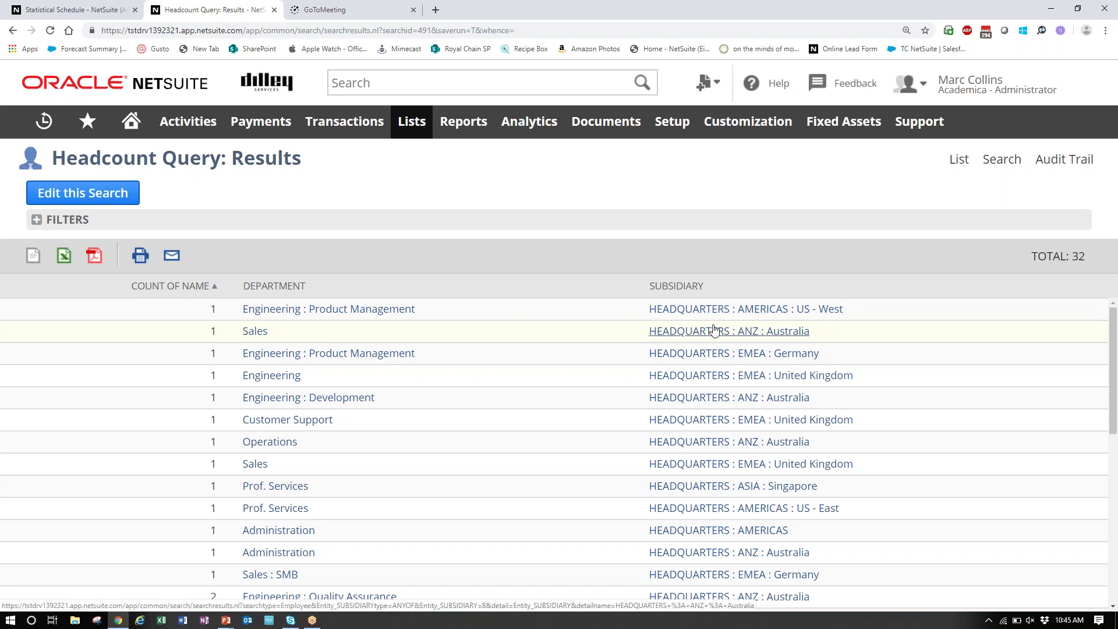
Return to the Headcount statistical schedule, validate its Headcount Query saved search and save the schedule without changes.
{"action": "left_click", "coordinate": [62, 12]}
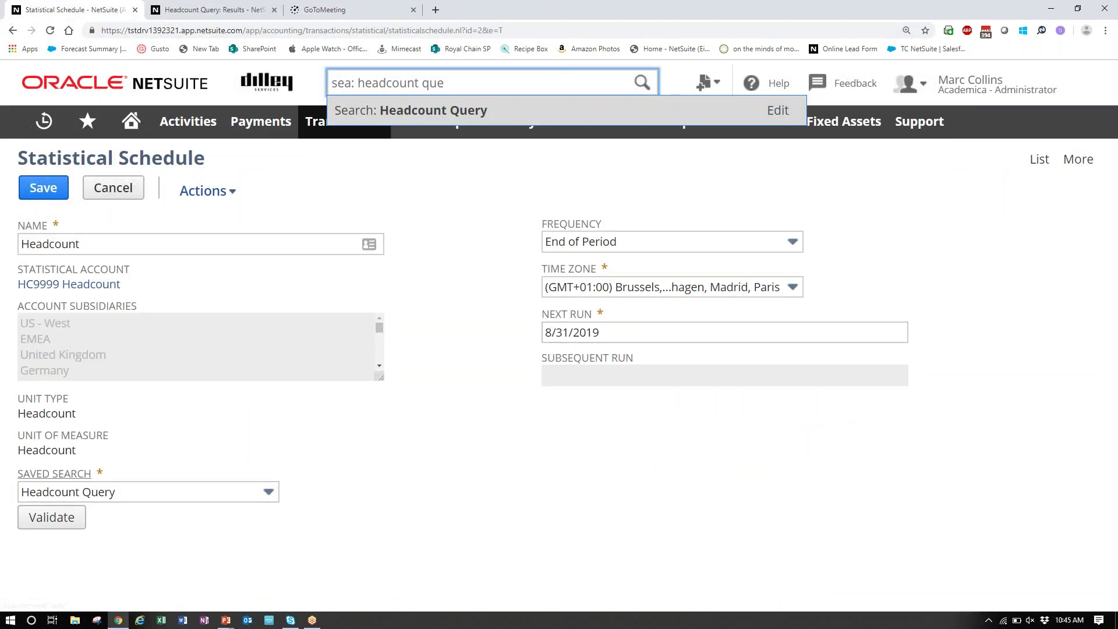
{"action": "left_click", "coordinate": [57, 520]}
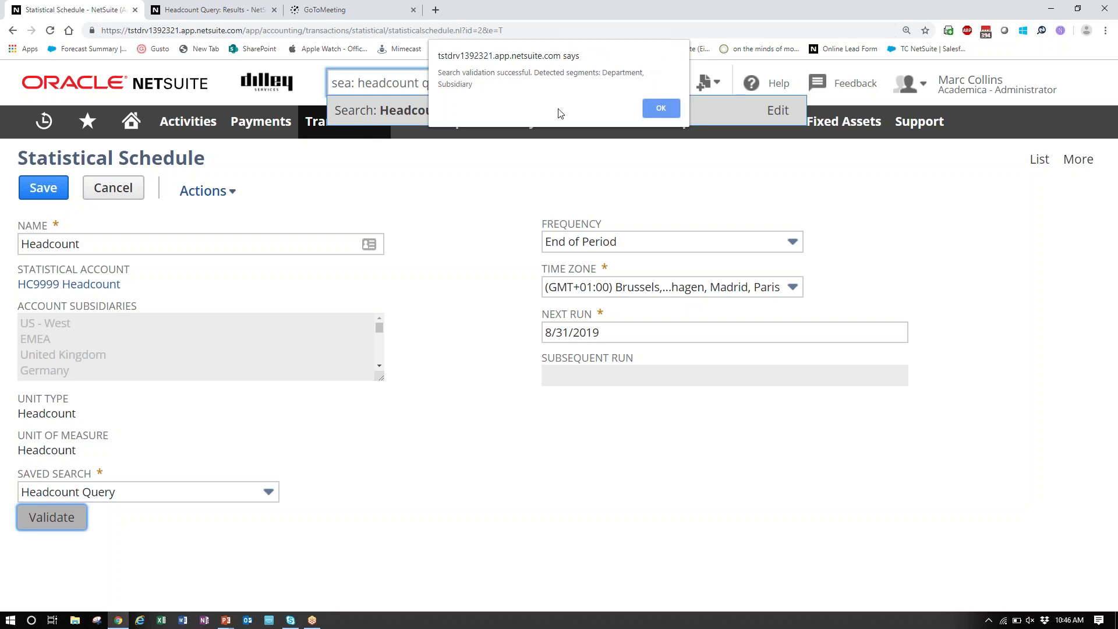
{"action": "left_click", "coordinate": [662, 109]}
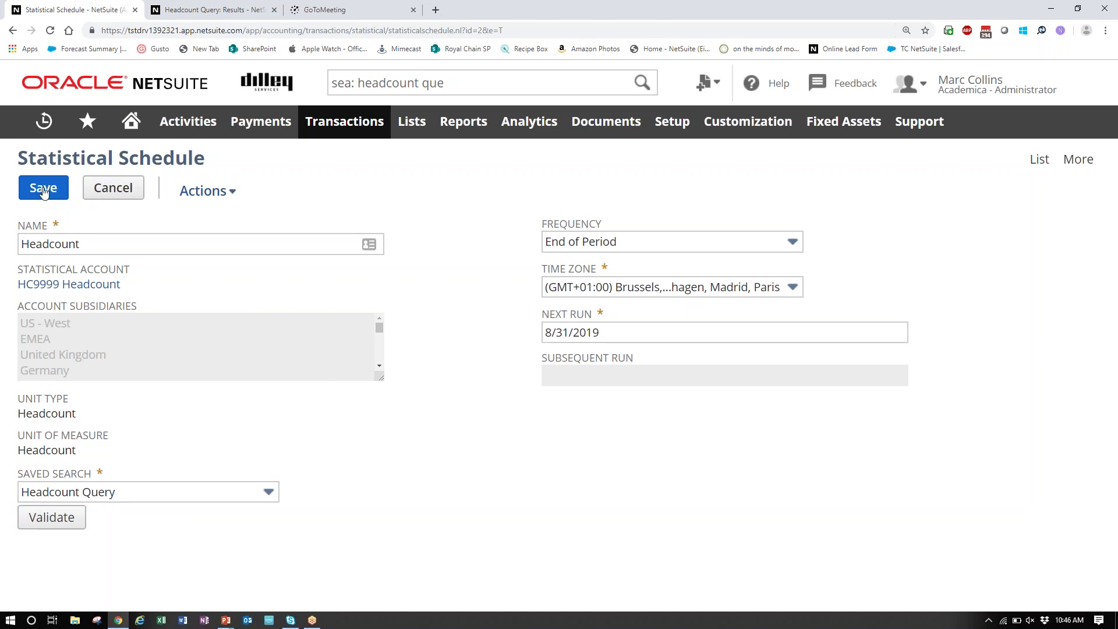
{"action": "left_click", "coordinate": [43, 191]}
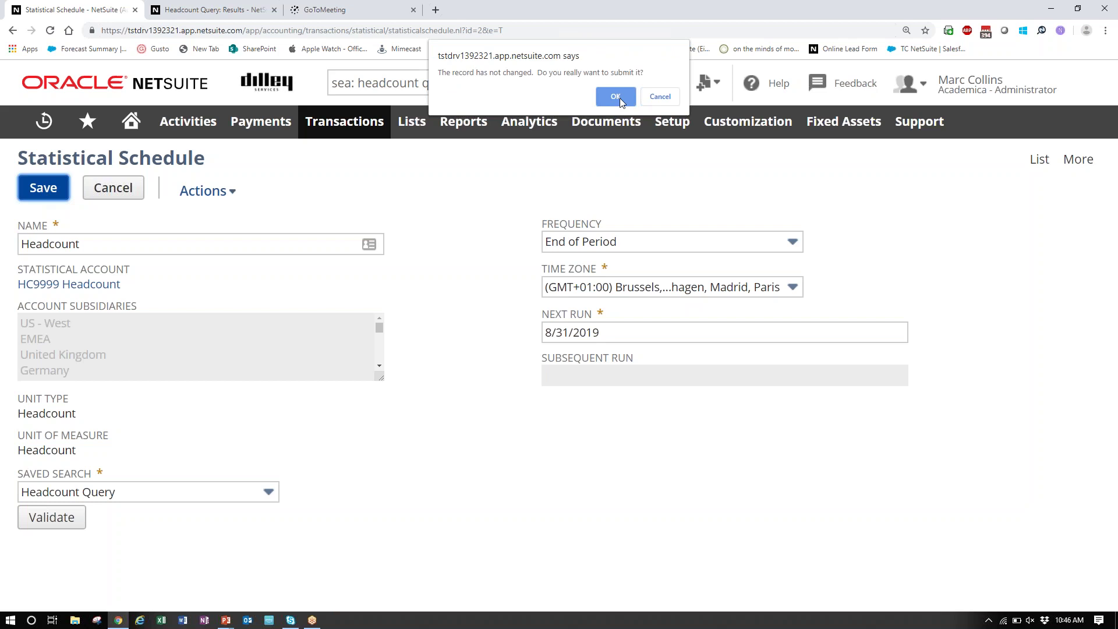
{"action": "left_click", "coordinate": [617, 96]}
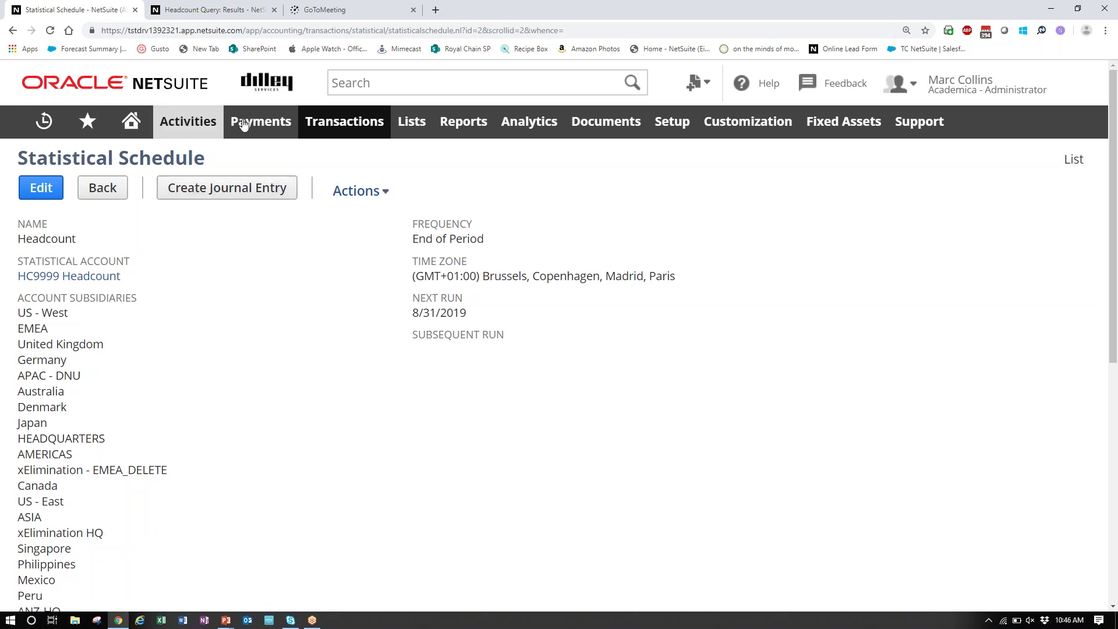
Open the list of intercompany allocation schedules and open the Rent Allocation schedule for editing.
{"action": "mouse_move", "coordinate": [334, 123]}
{"action": "mouse_move", "coordinate": [324, 524]}
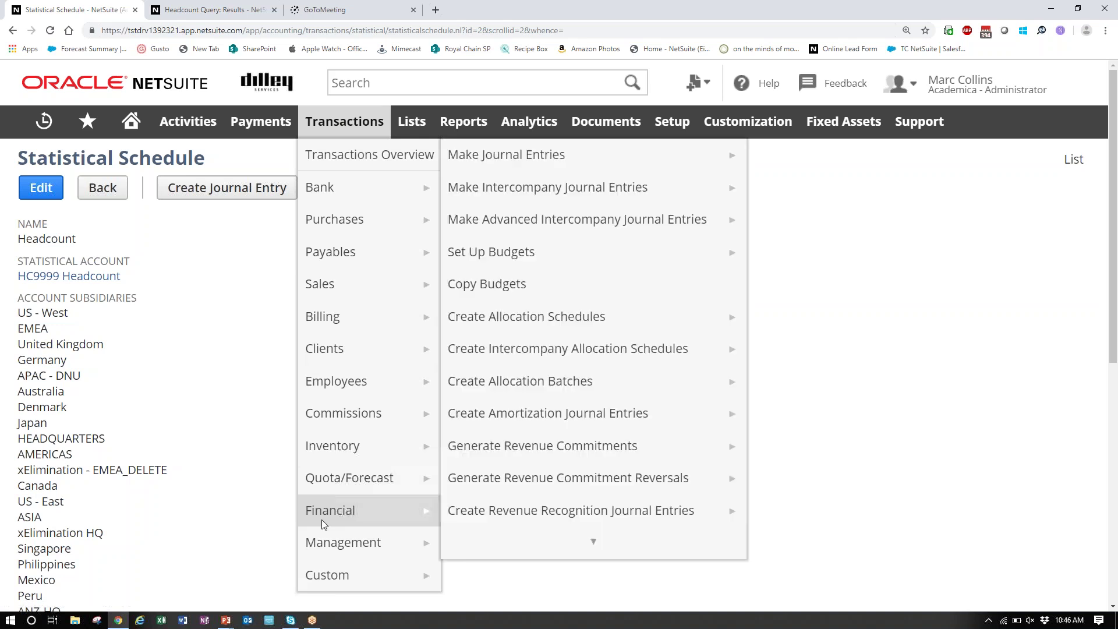
{"action": "mouse_move", "coordinate": [566, 357]}
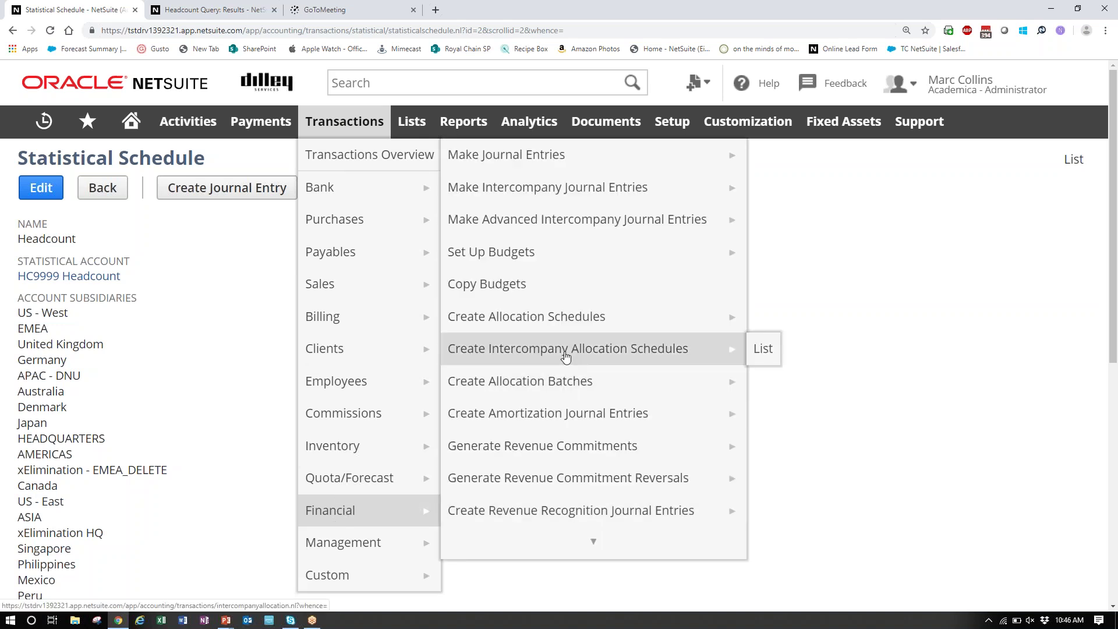
{"action": "mouse_move", "coordinate": [566, 329]}
{"action": "left_click", "coordinate": [760, 347]}
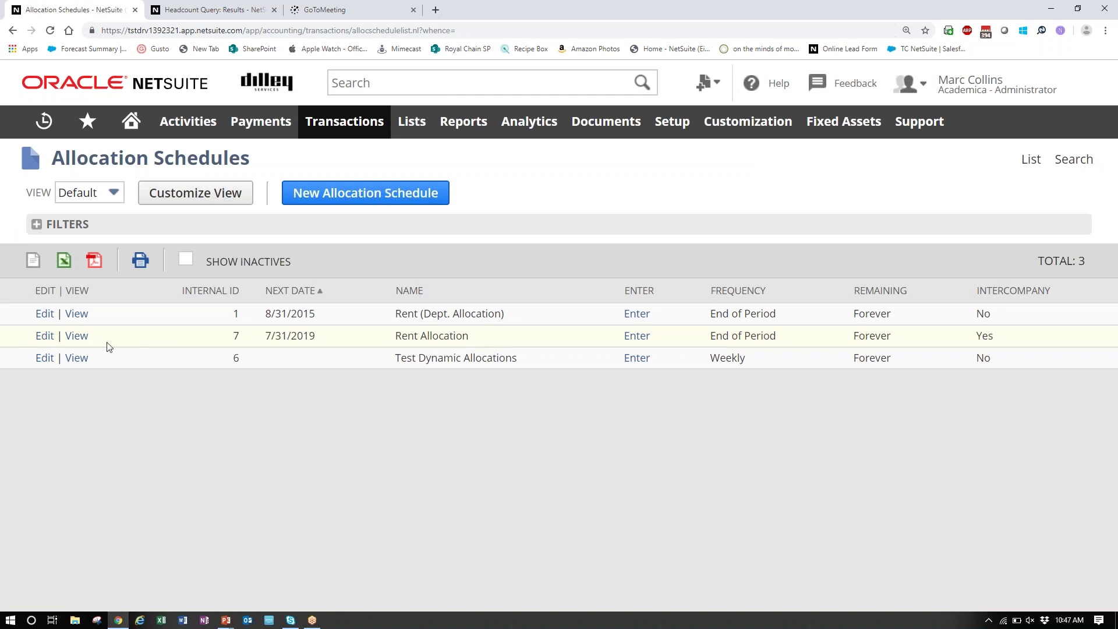
{"action": "left_click", "coordinate": [45, 336]}
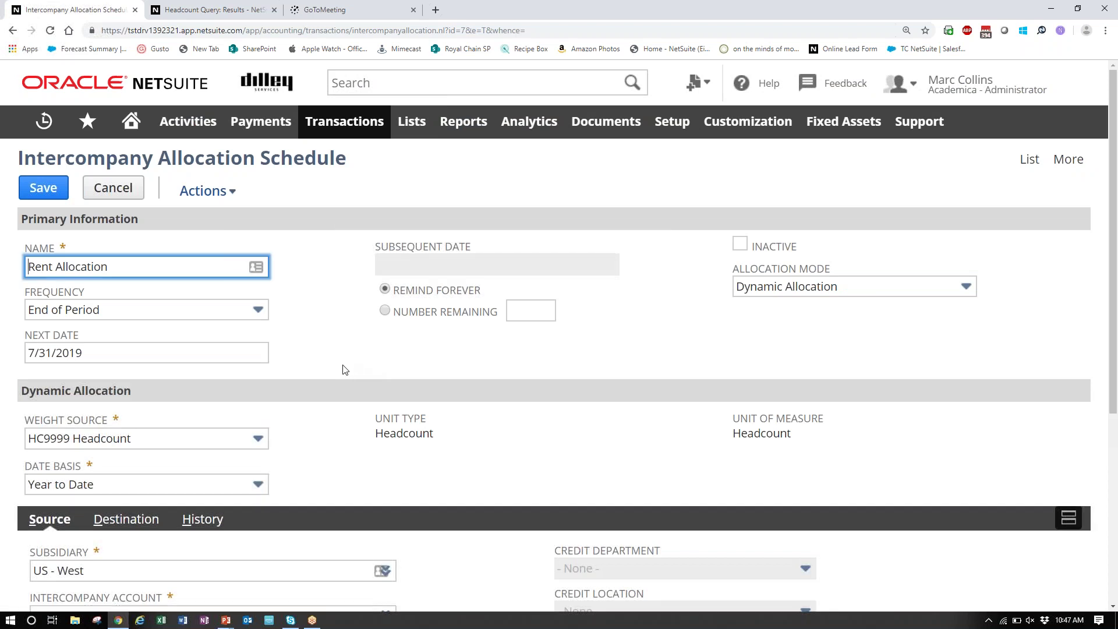
Review the Rent Allocation schedule's primary and source settings and view the available allocation modes, keeping Dynamic Allocation.
{"action": "scroll", "coordinate": [362, 426], "scroll_direction": "down", "scroll_amount": 2}
{"action": "scroll", "coordinate": [362, 426], "scroll_direction": "down", "scroll_amount": 2}
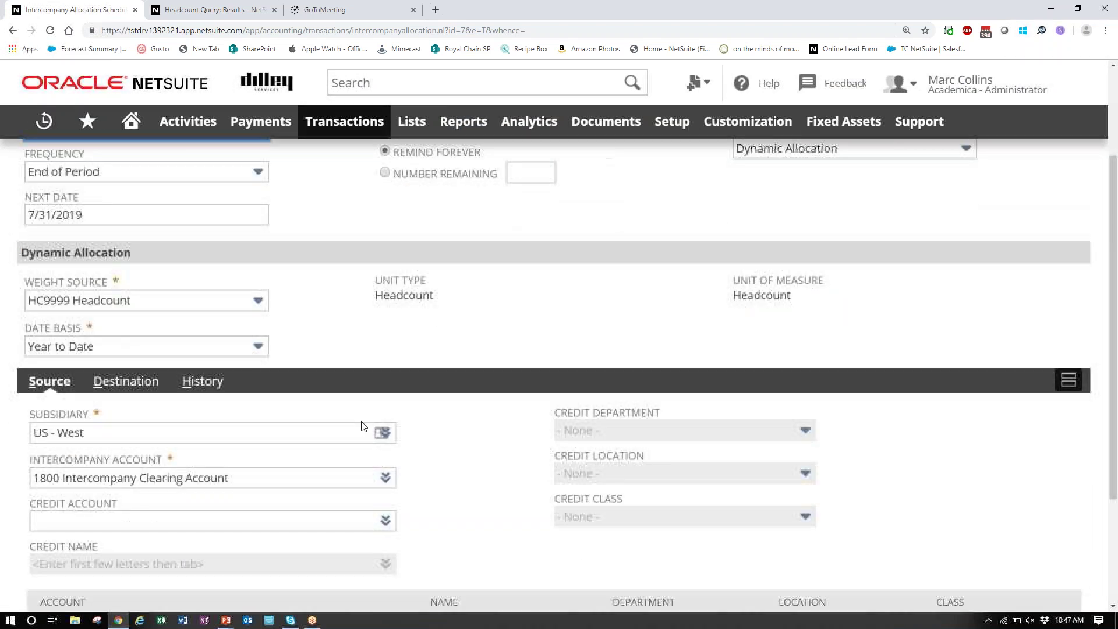
{"action": "scroll", "coordinate": [361, 426], "scroll_direction": "down", "scroll_amount": 1}
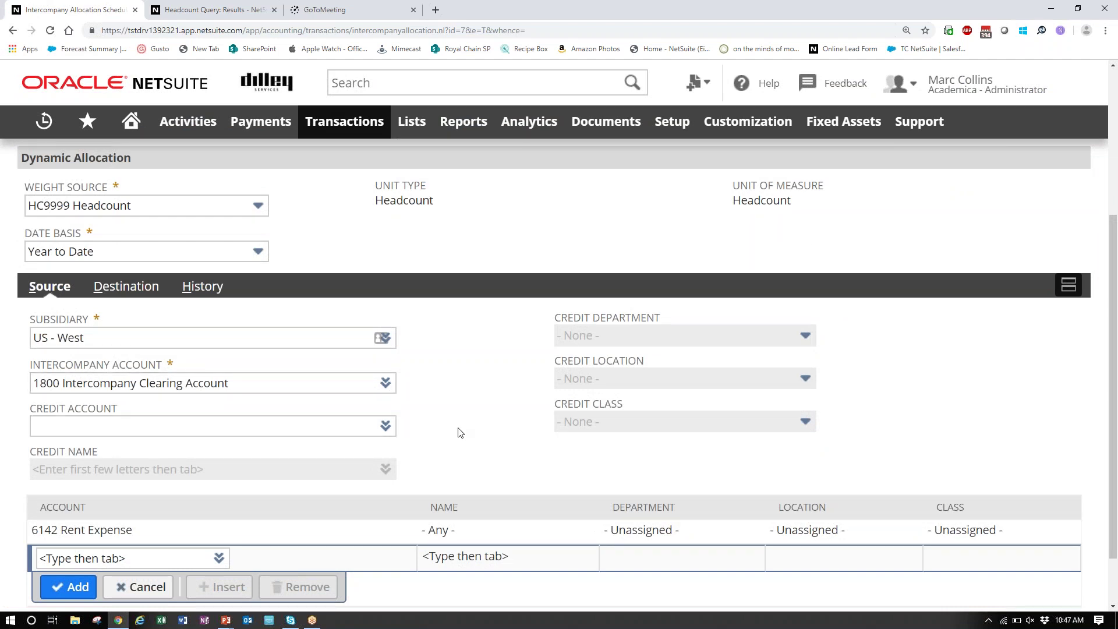
{"action": "scroll", "coordinate": [465, 431], "scroll_direction": "up", "scroll_amount": 1}
{"action": "scroll", "coordinate": [464, 431], "scroll_direction": "down", "scroll_amount": 1}
{"action": "scroll", "coordinate": [464, 432], "scroll_direction": "up", "scroll_amount": 4}
{"action": "left_click", "coordinate": [38, 268]}
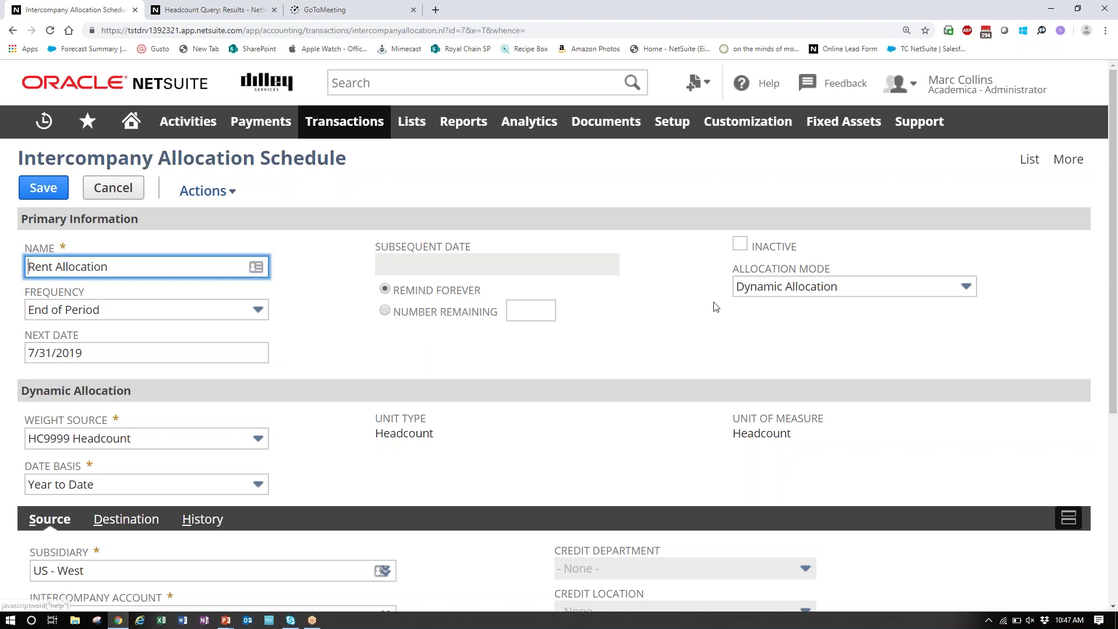
{"action": "left_click", "coordinate": [765, 292]}
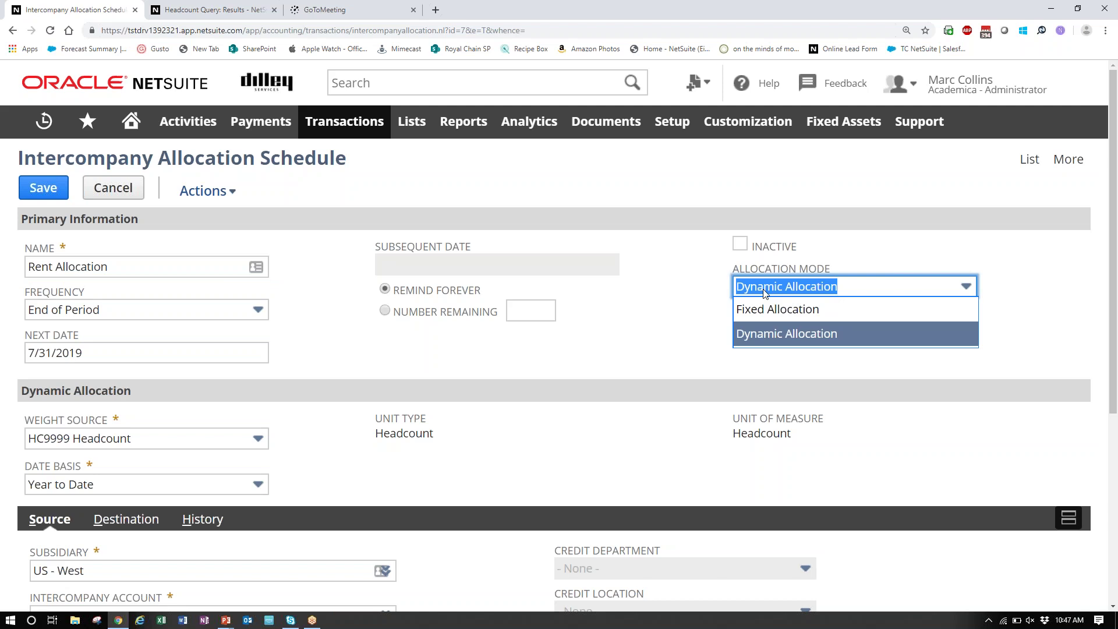
{"action": "left_click", "coordinate": [676, 323]}
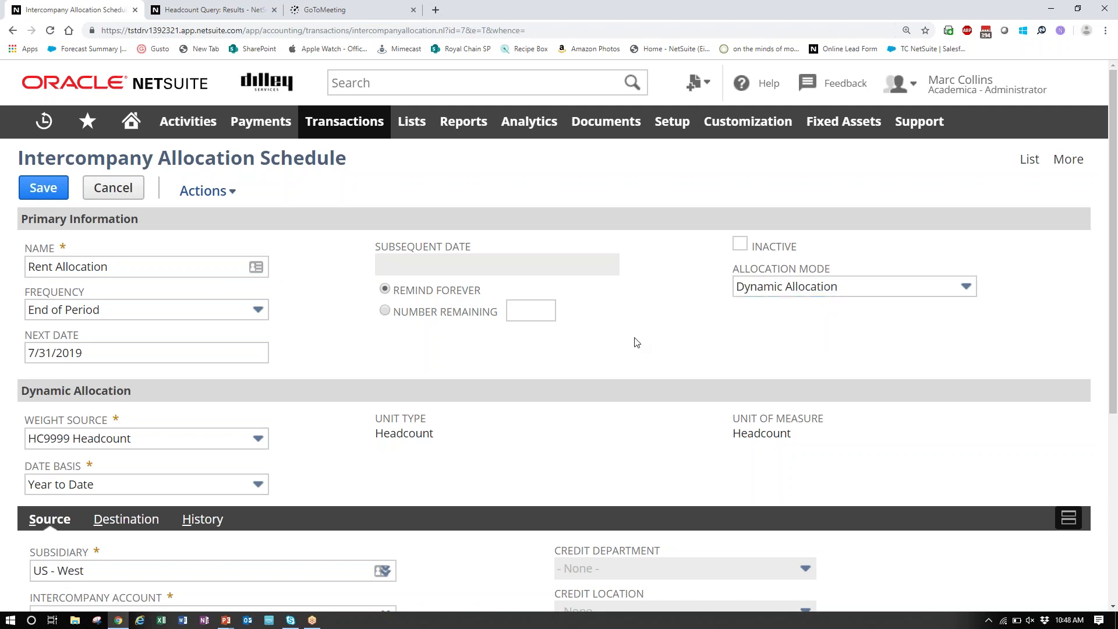
View the date basis options, keeping Year to Date, and examine the schedule's source subsidiary, intercompany account and rent expense line.
{"action": "scroll", "coordinate": [494, 389], "scroll_direction": "down", "scroll_amount": 1}
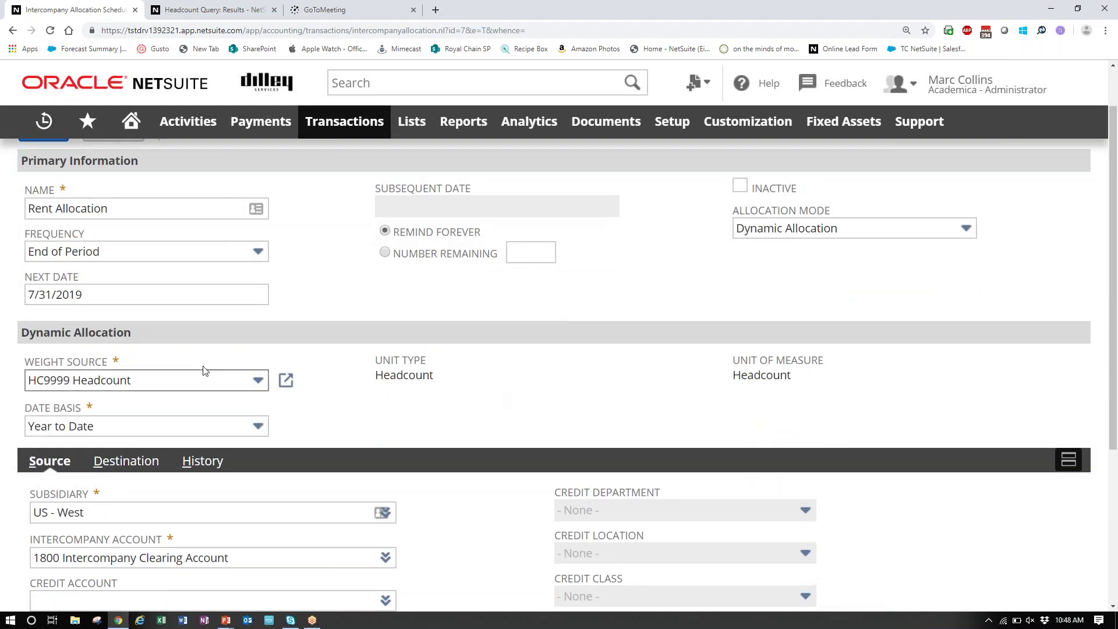
{"action": "scroll", "coordinate": [308, 404], "scroll_direction": "down", "scroll_amount": 1}
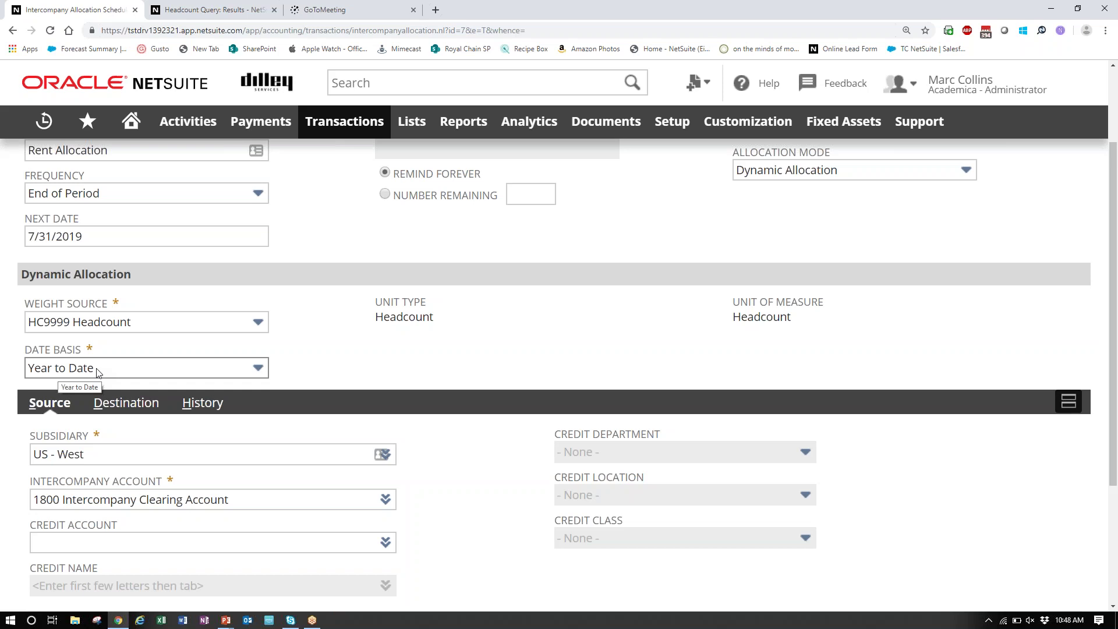
{"action": "left_click", "coordinate": [48, 369]}
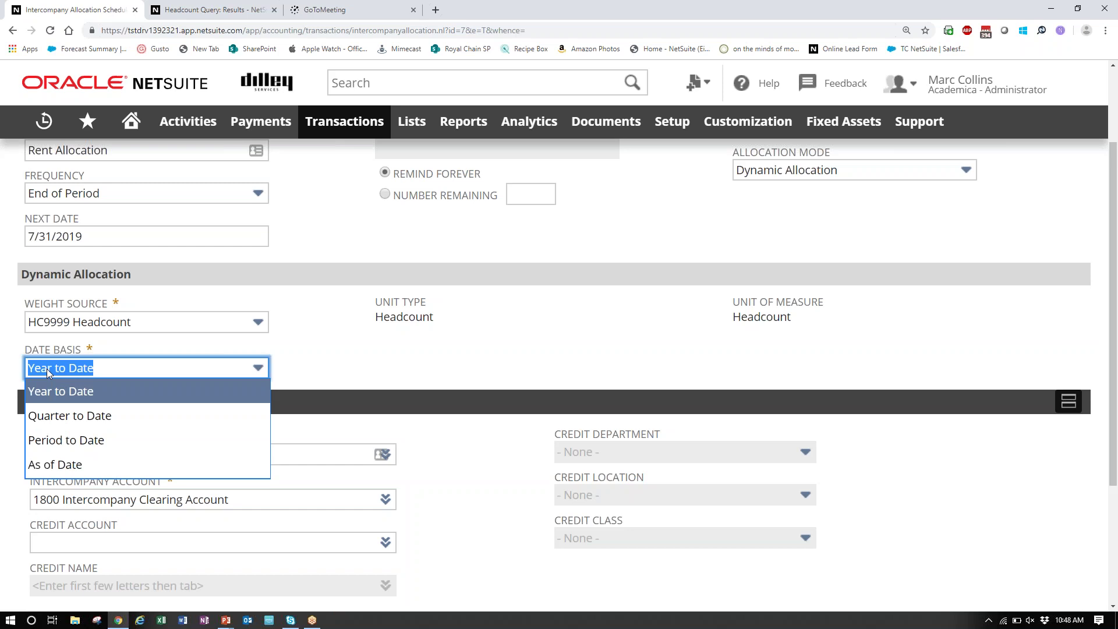
{"action": "left_click", "coordinate": [52, 370]}
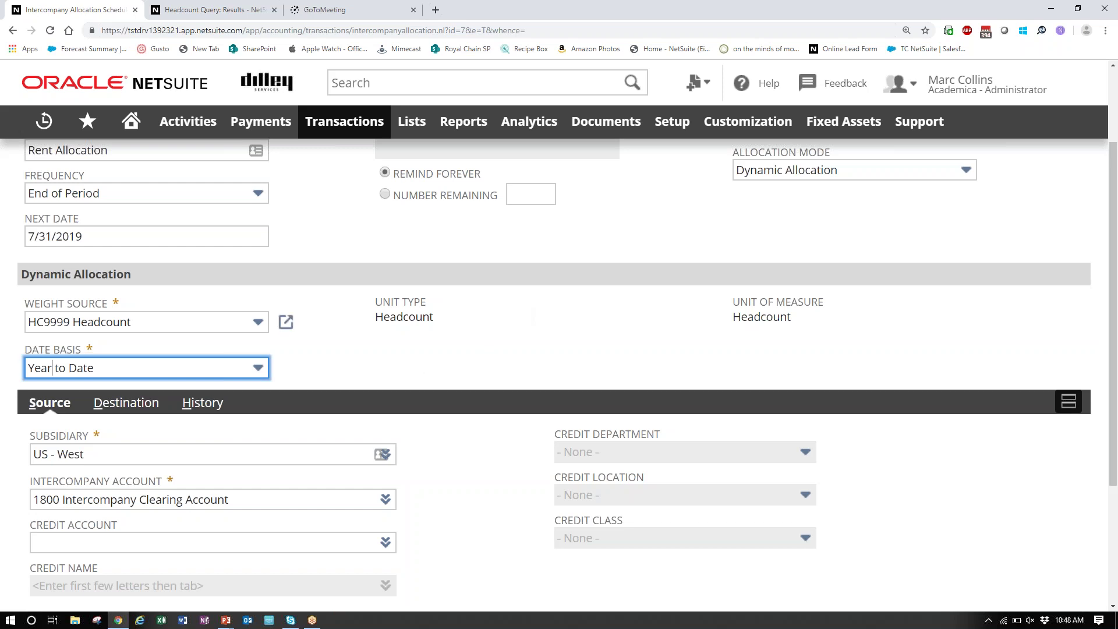
{"action": "scroll", "coordinate": [430, 363], "scroll_direction": "down", "scroll_amount": 2}
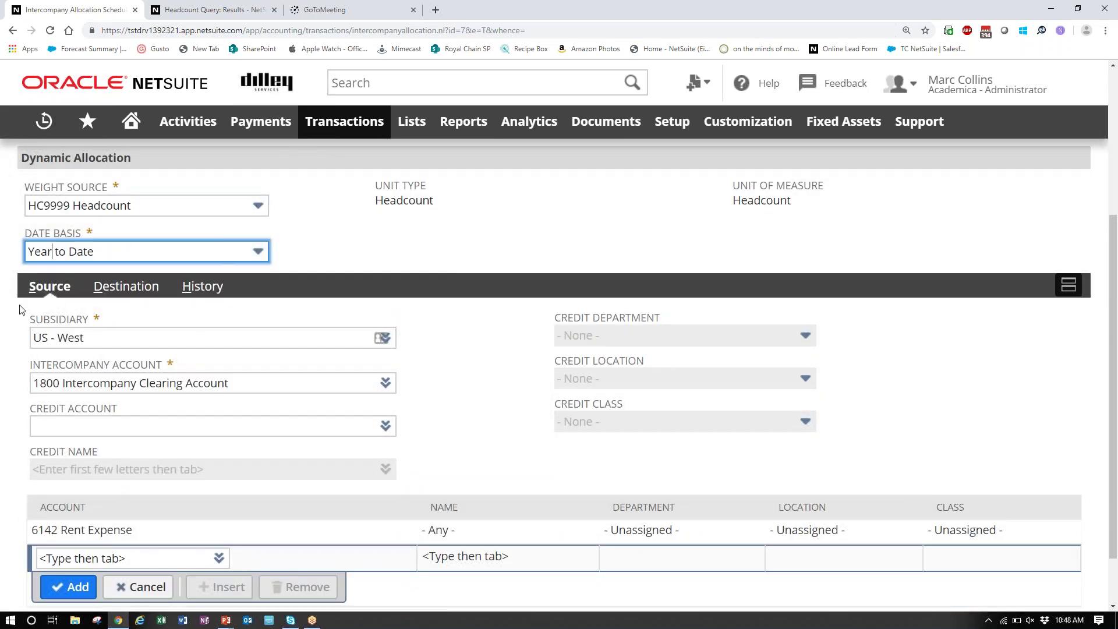
{"action": "scroll", "coordinate": [24, 308], "scroll_direction": "down", "scroll_amount": 1}
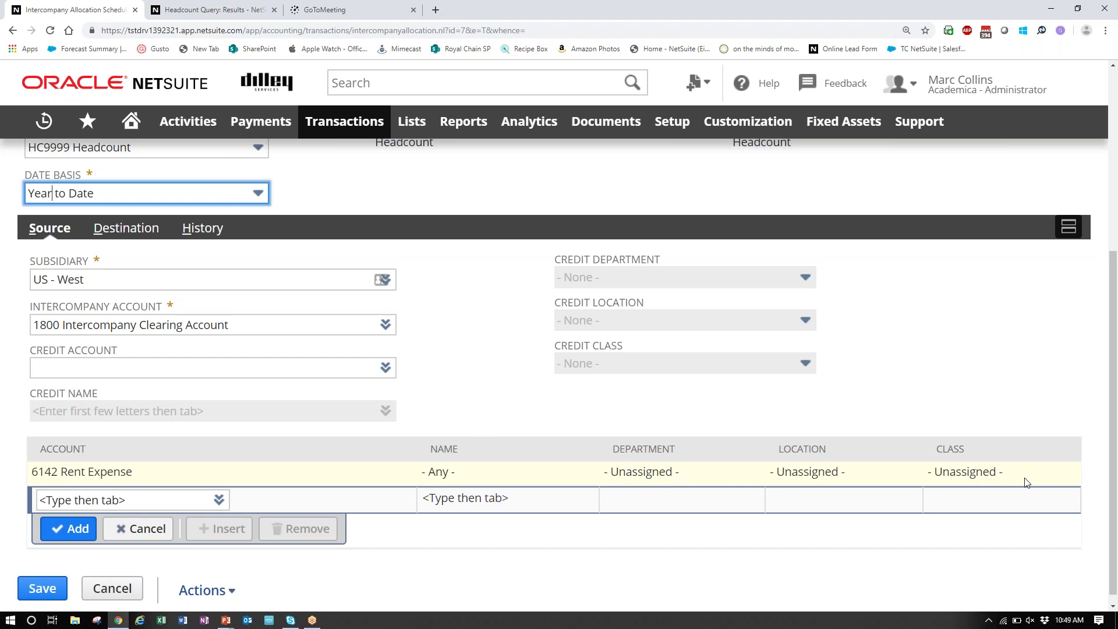
Search globally for "check: 55", open that check in a new browser tab and examine its details and expense line.
{"action": "left_click", "coordinate": [459, 71]}
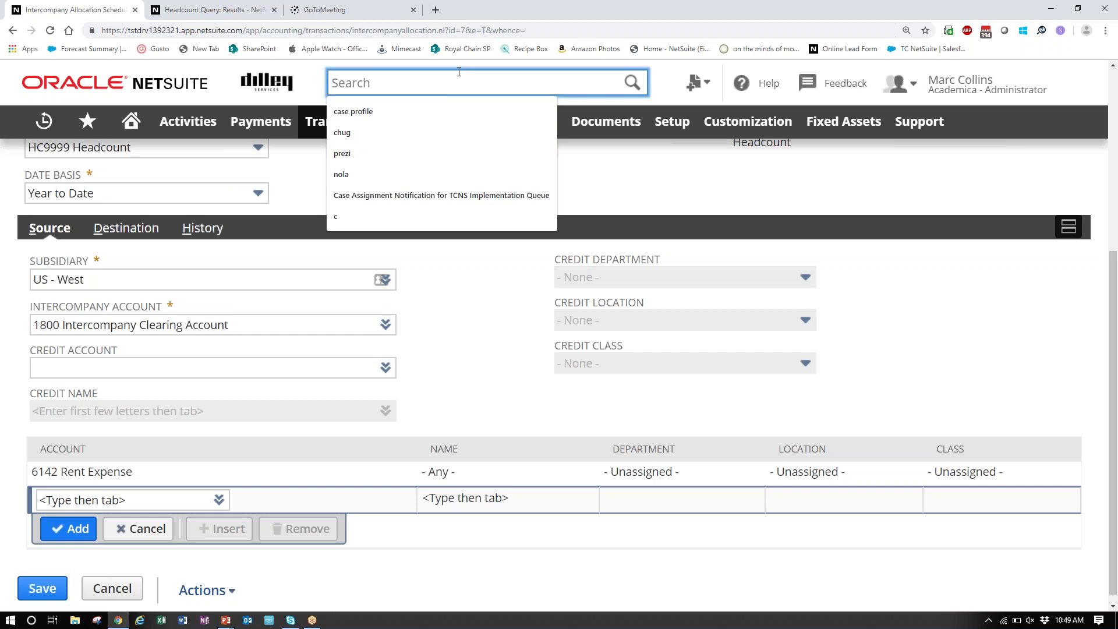
{"action": "mouse_move", "coordinate": [41, 134]}
{"action": "type", "text": "check: "}
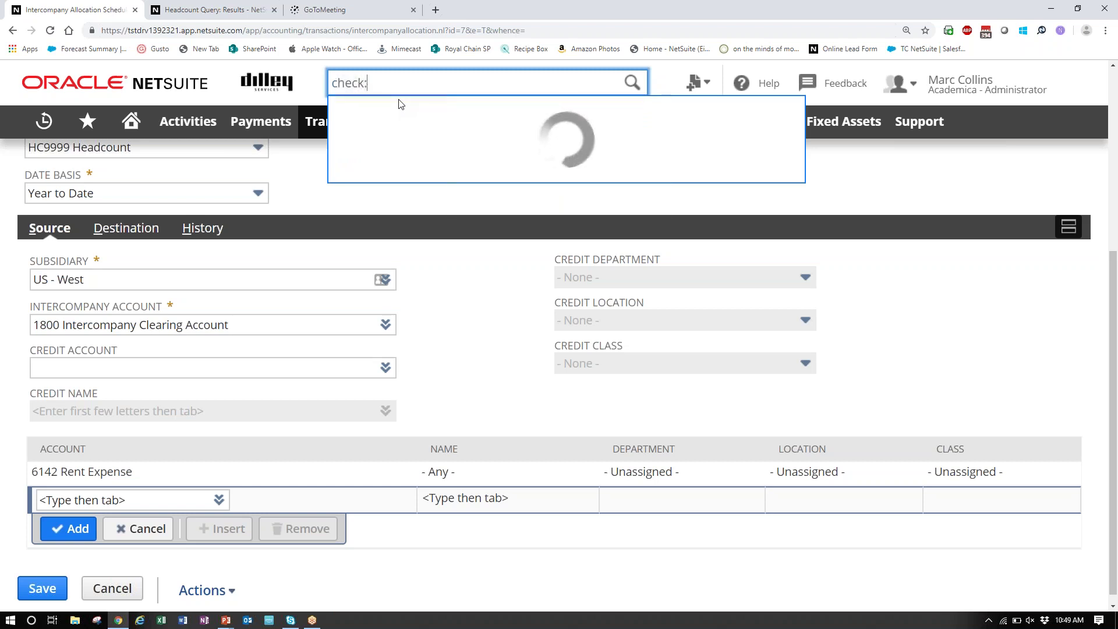
{"action": "type", "text": "55"}
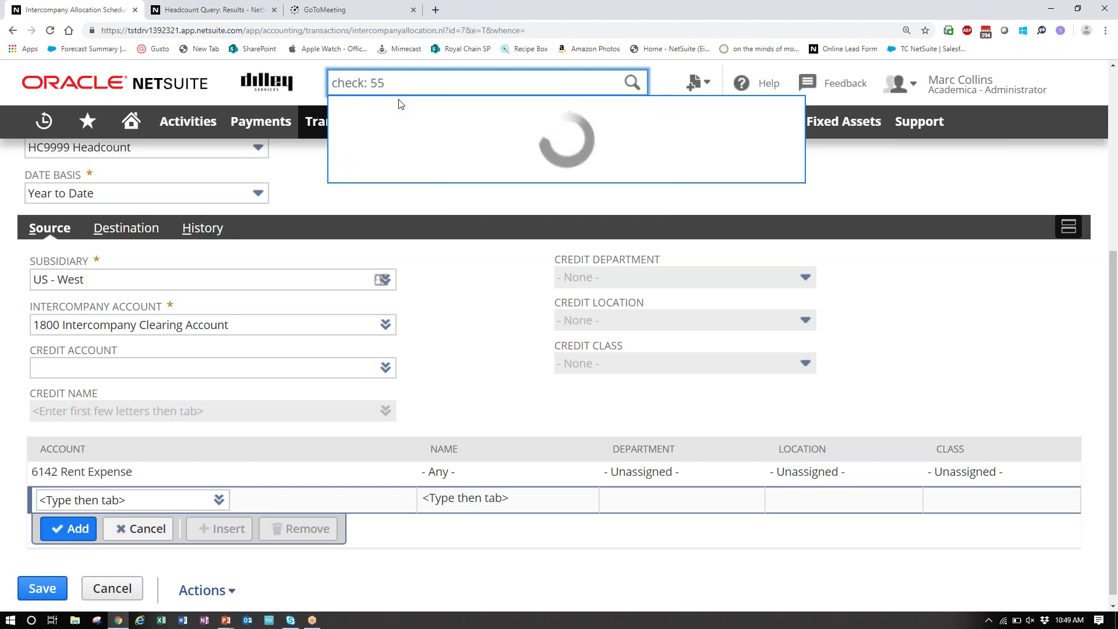
{"action": "right_click", "coordinate": [400, 110]}
{"action": "left_click", "coordinate": [425, 115]}
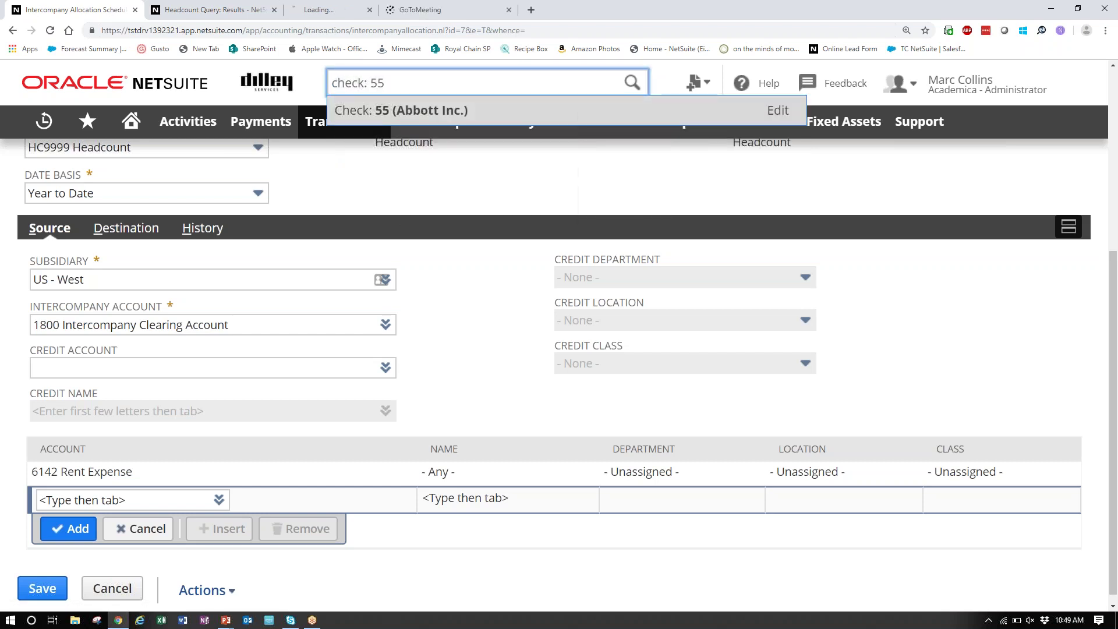
{"action": "left_click", "coordinate": [350, 10]}
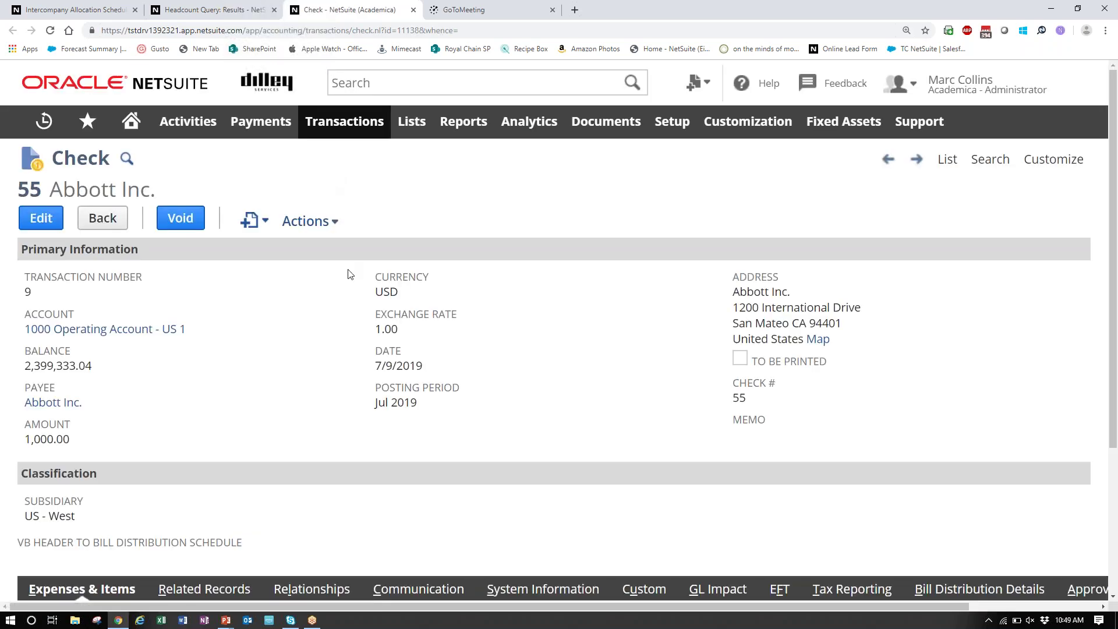
{"action": "scroll", "coordinate": [348, 282], "scroll_direction": "down", "scroll_amount": 1}
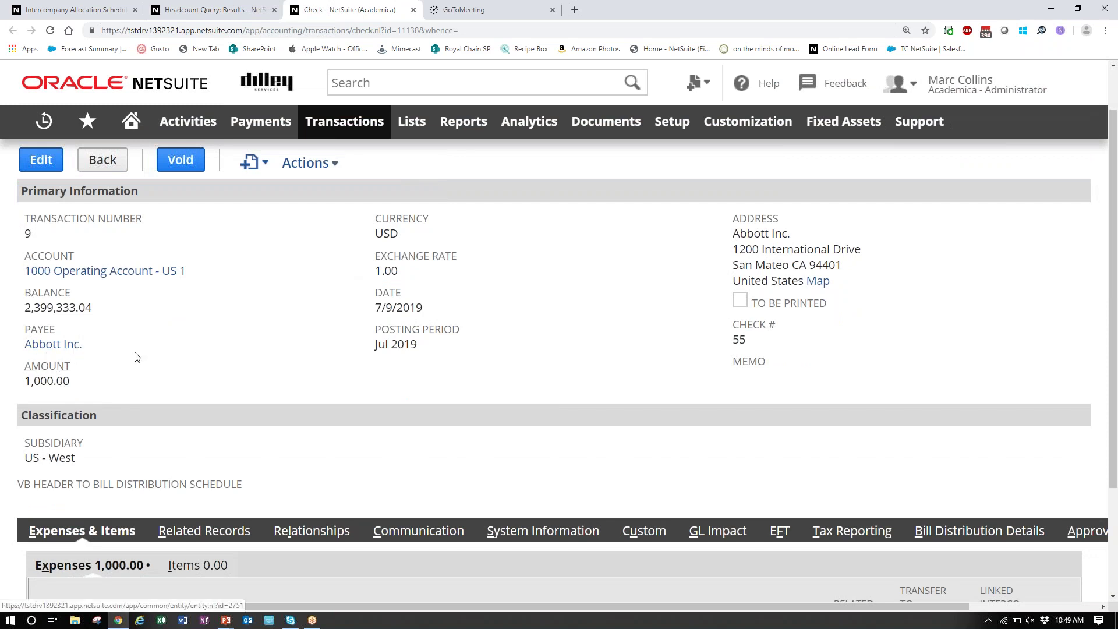
{"action": "scroll", "coordinate": [138, 357], "scroll_direction": "down", "scroll_amount": 2}
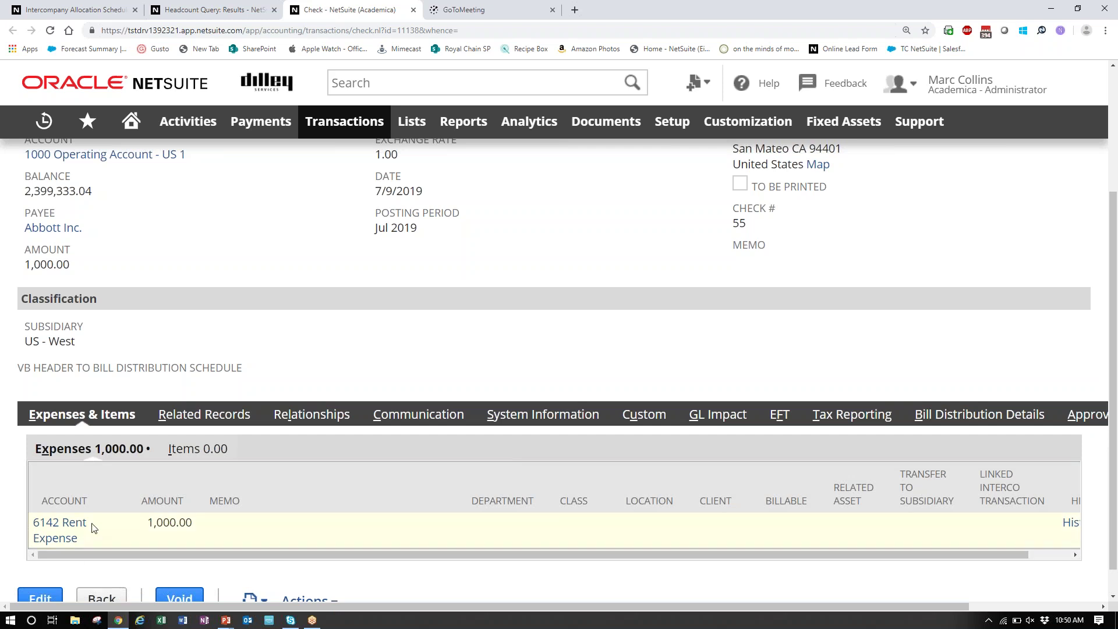
{"action": "scroll", "coordinate": [70, 533], "scroll_direction": "up", "scroll_amount": 2}
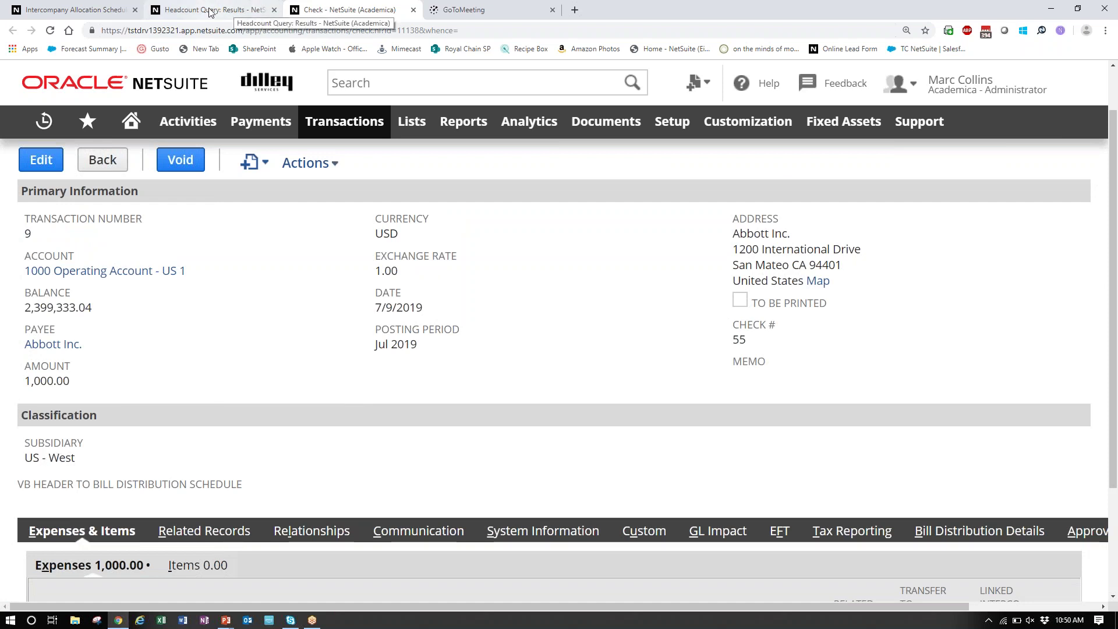
Return to the Rent Allocation schedule and update the sample weights for its destination subsidiaries.
{"action": "left_click", "coordinate": [67, 11]}
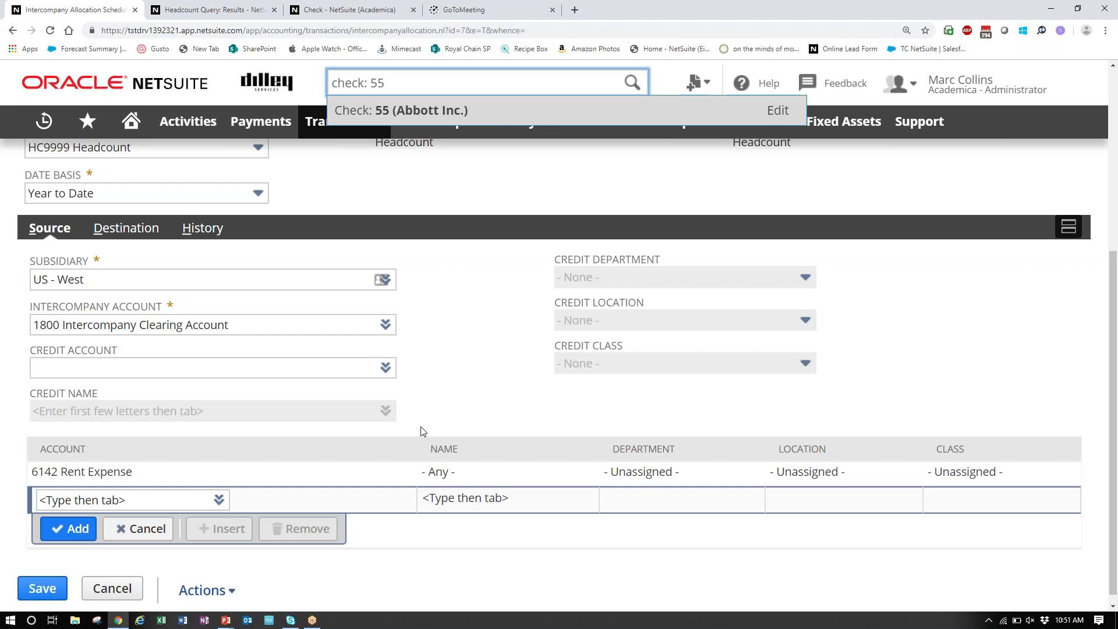
{"action": "scroll", "coordinate": [423, 431], "scroll_direction": "up", "scroll_amount": 1}
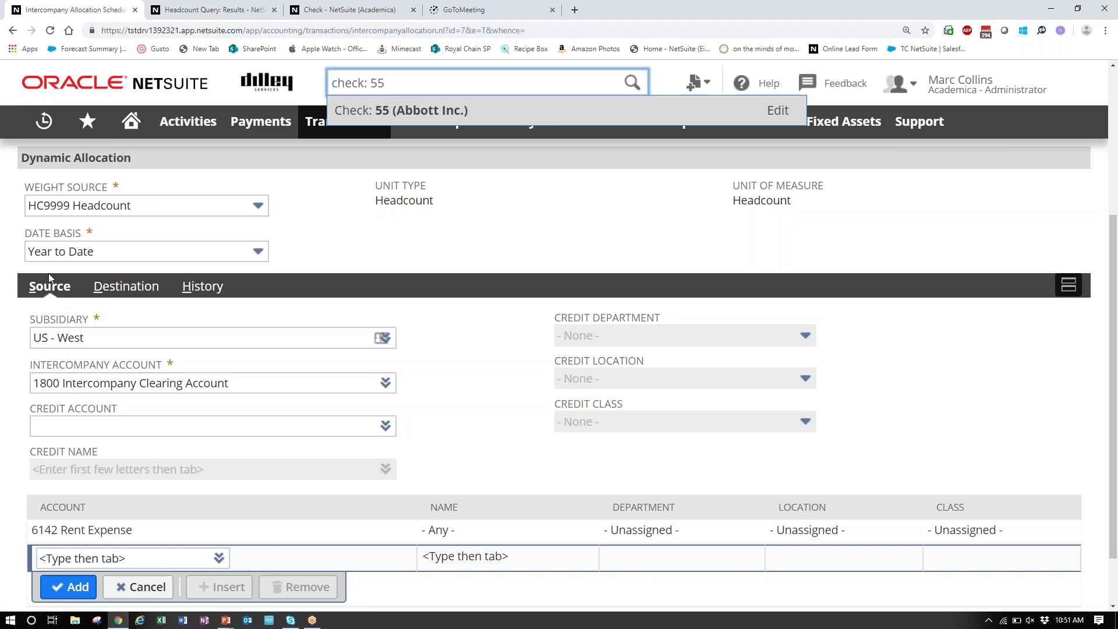
{"action": "left_click", "coordinate": [125, 289]}
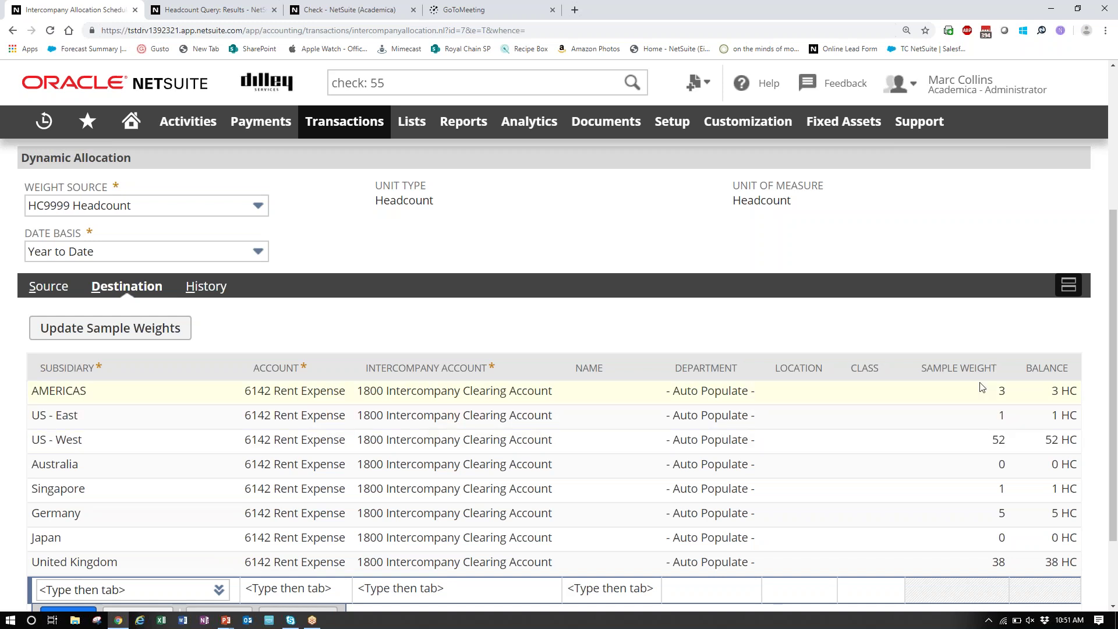
{"action": "scroll", "coordinate": [699, 388], "scroll_direction": "up", "scroll_amount": 2}
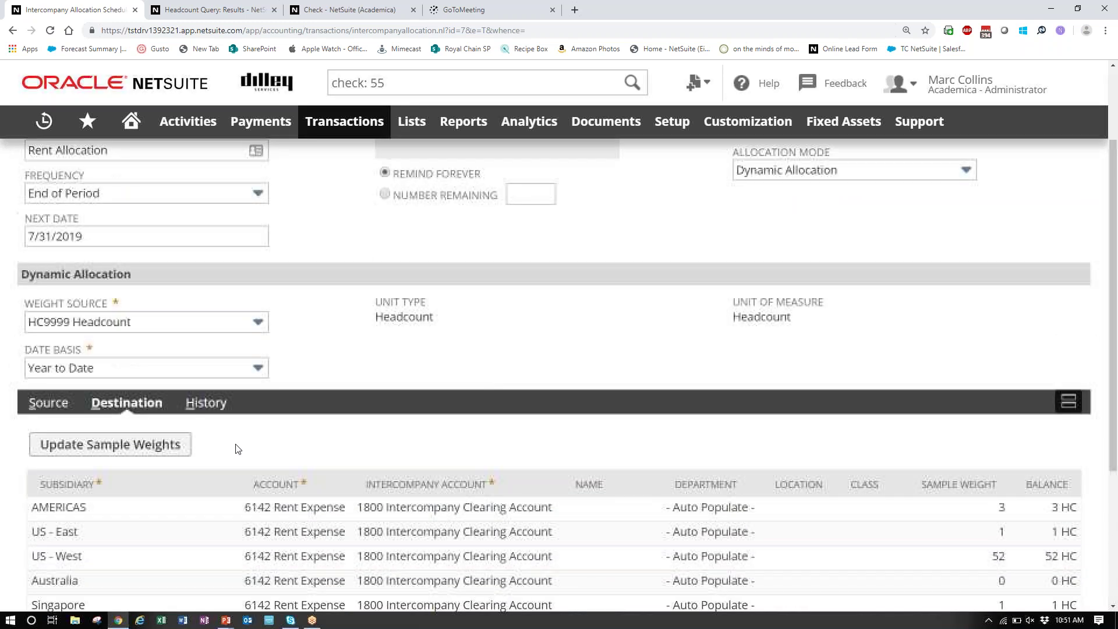
{"action": "left_click", "coordinate": [96, 447]}
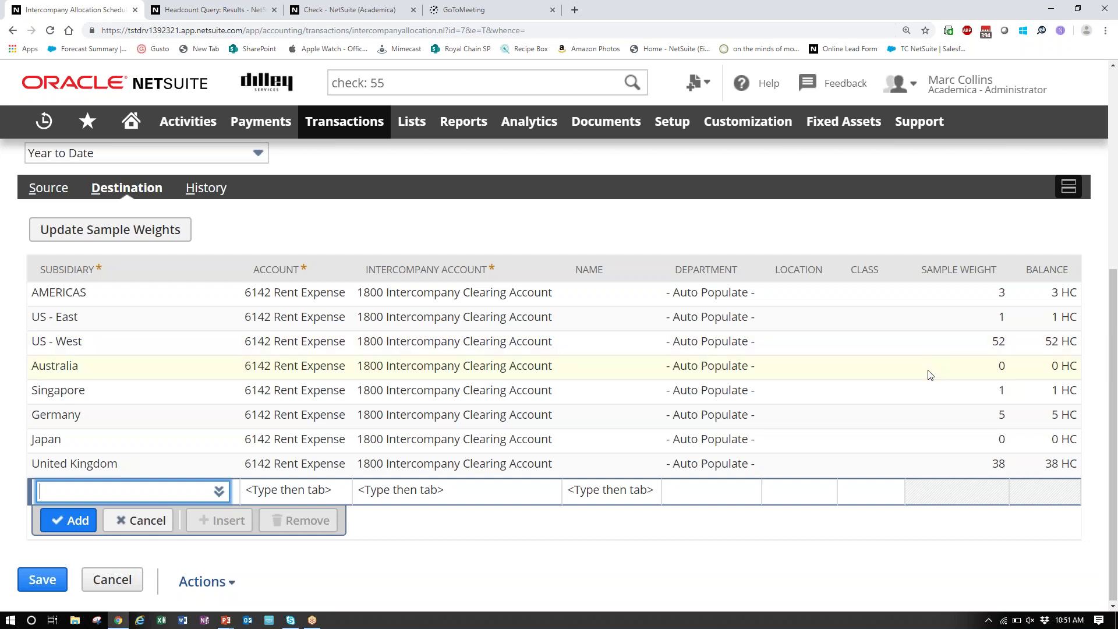
{"action": "scroll", "coordinate": [484, 295], "scroll_direction": "up", "scroll_amount": 4}
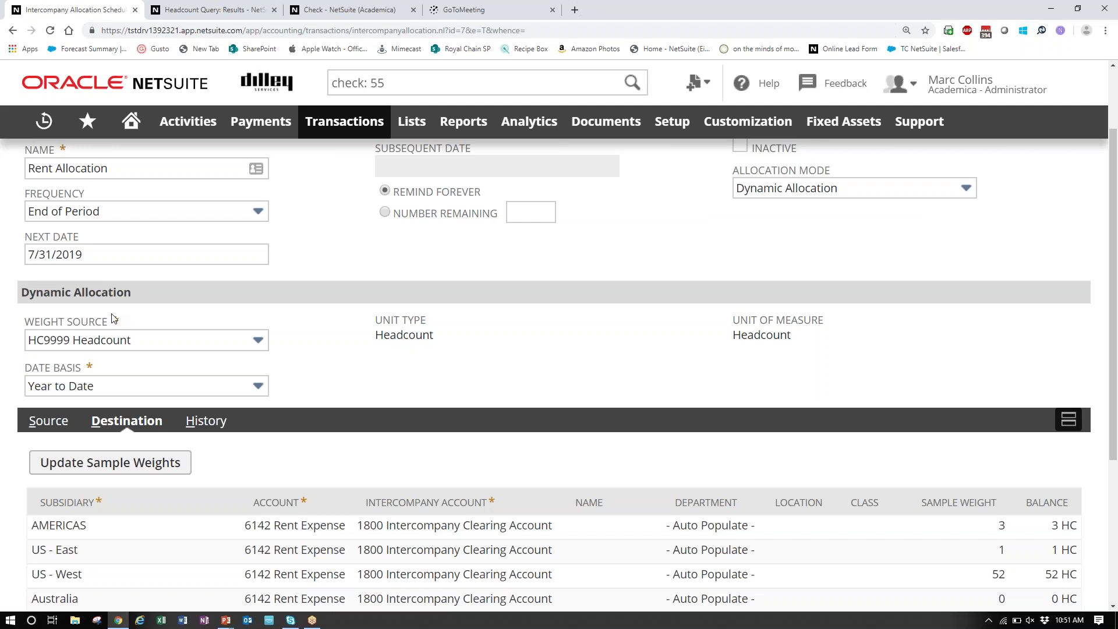
{"action": "left_click", "coordinate": [114, 462]}
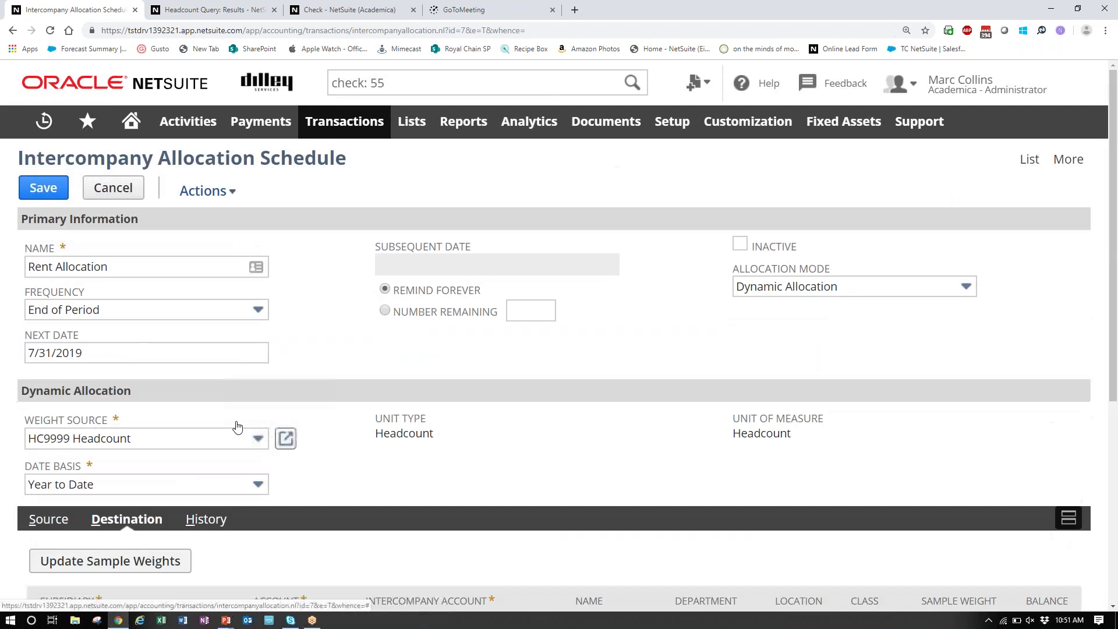
Save the Rent Allocation schedule and create its journal entries.
{"action": "mouse_move", "coordinate": [208, 195]}
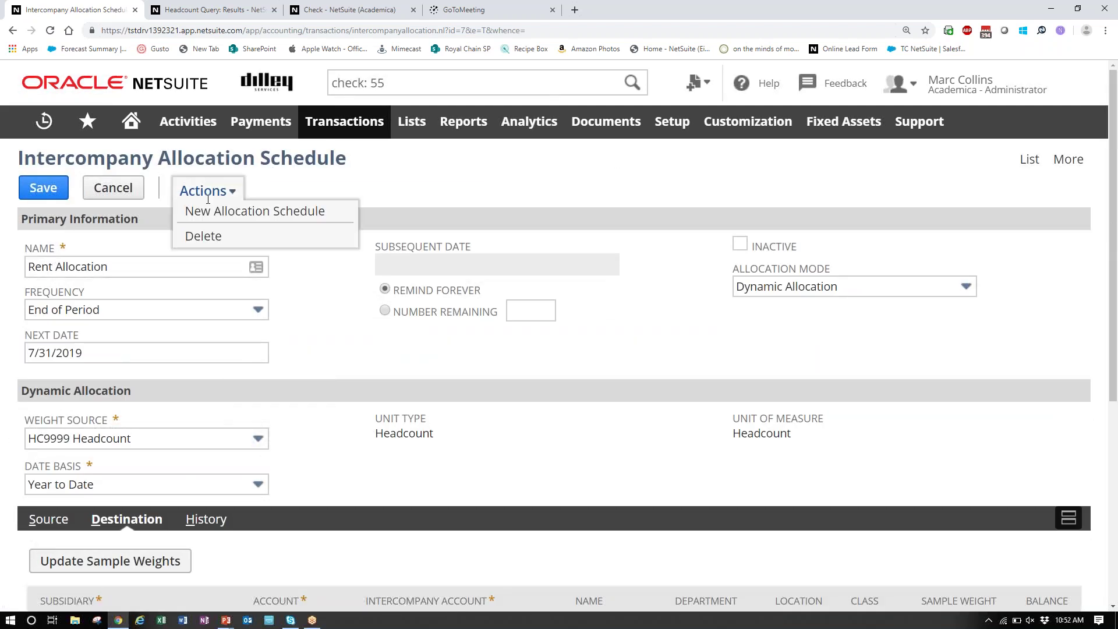
{"action": "left_click", "coordinate": [36, 195]}
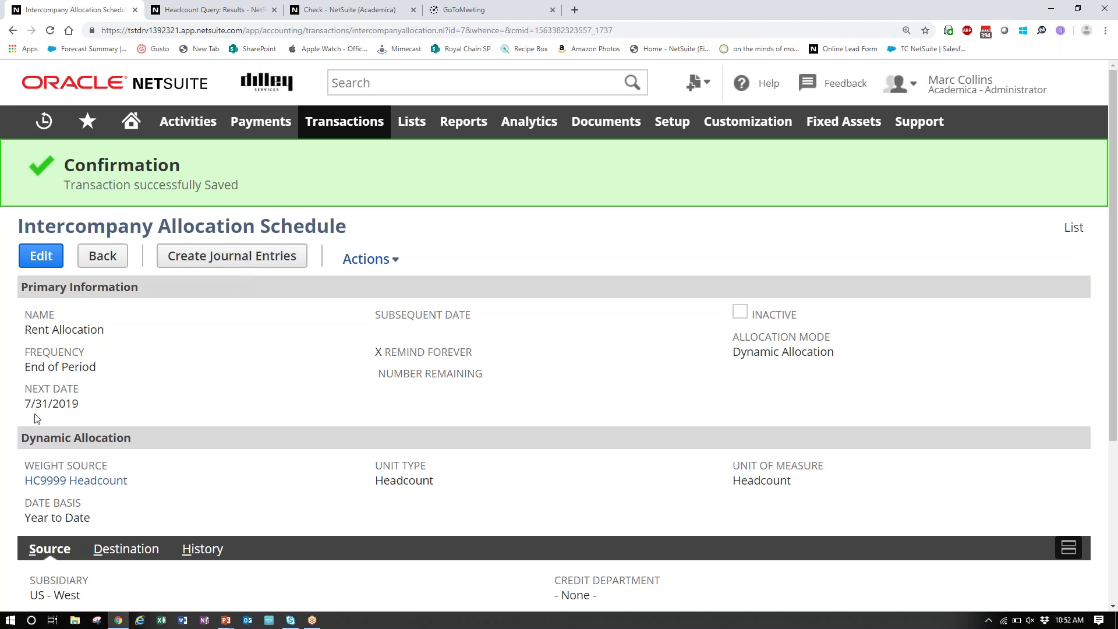
{"action": "left_click", "coordinate": [220, 263]}
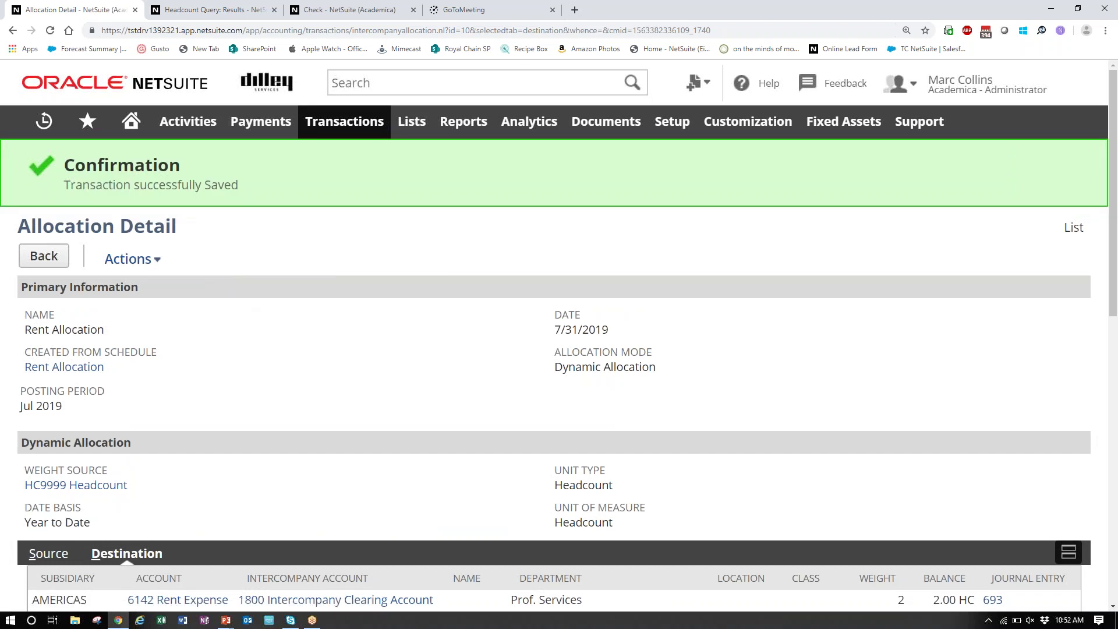
Examine the destination lines of the Rent Allocation detail, including departments, weights, balances and linked journal entries.
{"action": "scroll", "coordinate": [559, 373], "scroll_direction": "down", "scroll_amount": 2}
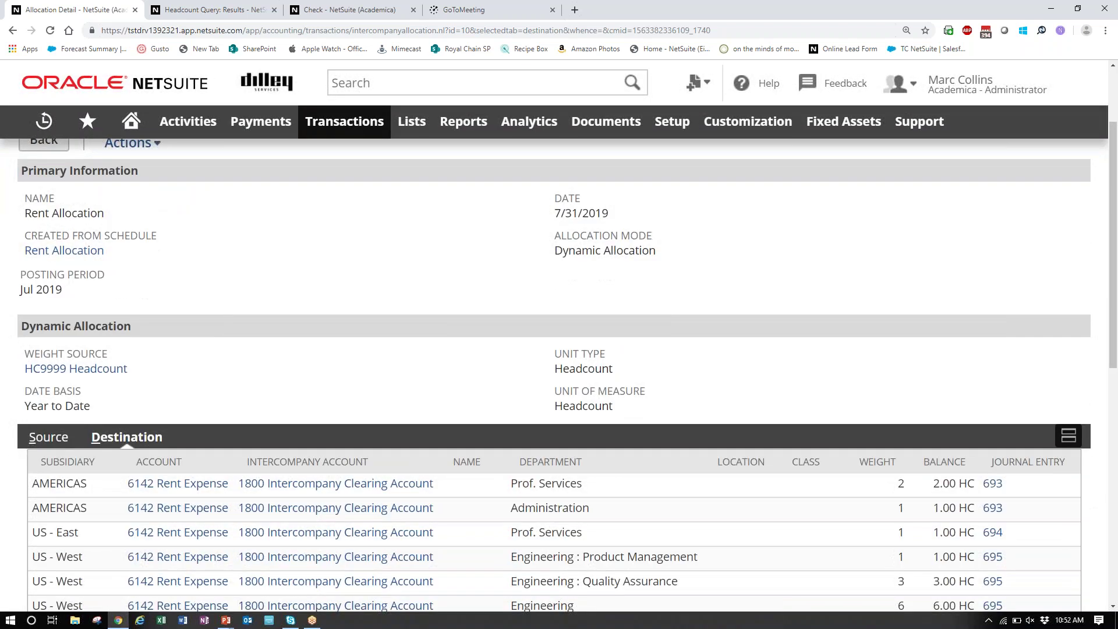
{"action": "scroll", "coordinate": [559, 372], "scroll_direction": "down", "scroll_amount": 1}
{"action": "scroll", "coordinate": [560, 373], "scroll_direction": "down", "scroll_amount": 2}
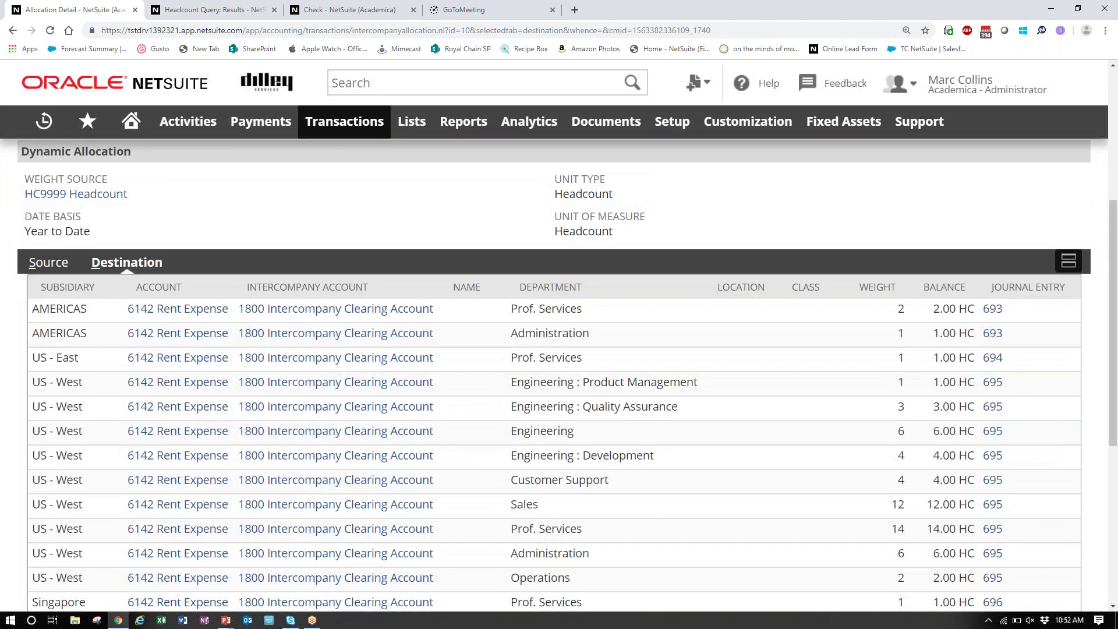
Open journal entries 693, 694 and 695 from the Rent Allocation destination lines in separate browser tabs.
{"action": "scroll", "coordinate": [1031, 321], "scroll_direction": "down", "scroll_amount": 1}
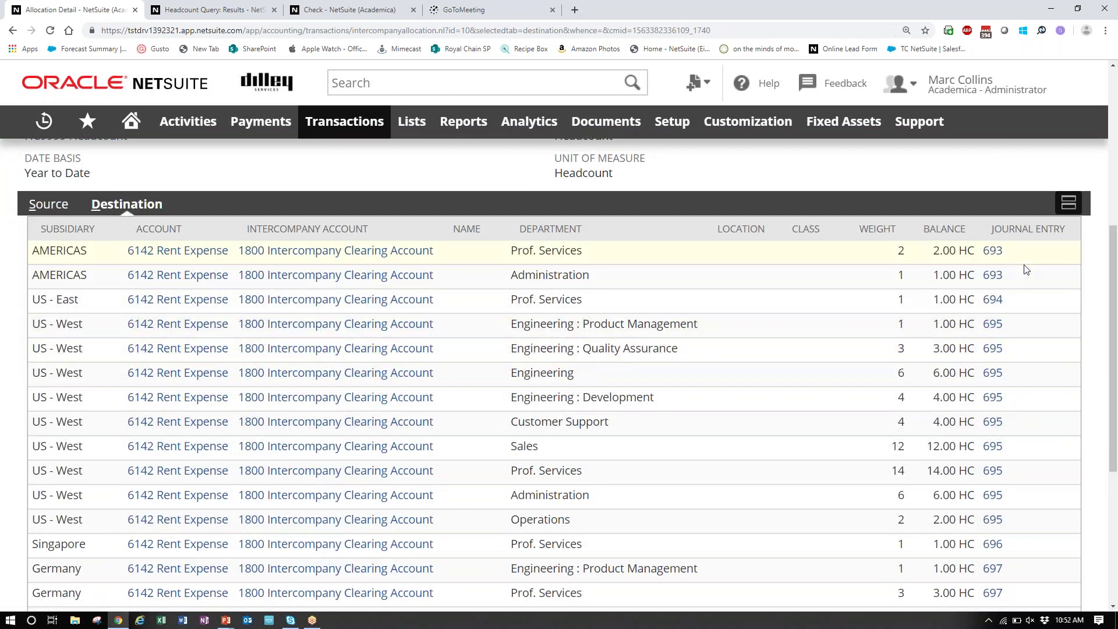
{"action": "right_click", "coordinate": [993, 250]}
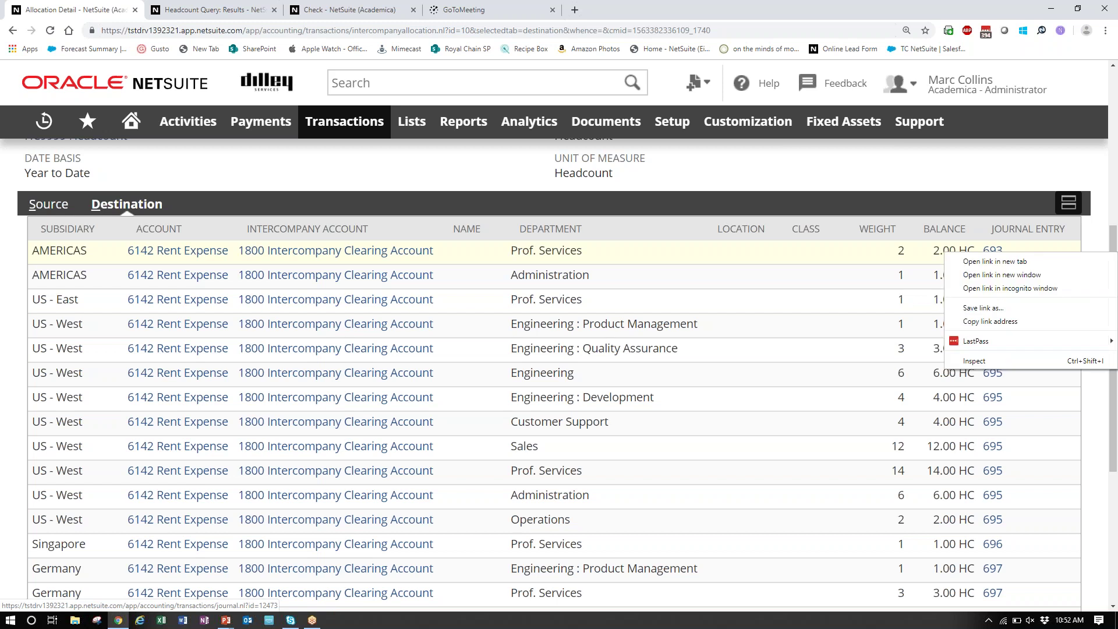
{"action": "left_click", "coordinate": [994, 261]}
{"action": "right_click", "coordinate": [997, 300]}
{"action": "left_click", "coordinate": [1005, 314]}
{"action": "right_click", "coordinate": [993, 325]}
{"action": "left_click", "coordinate": [1003, 333]}
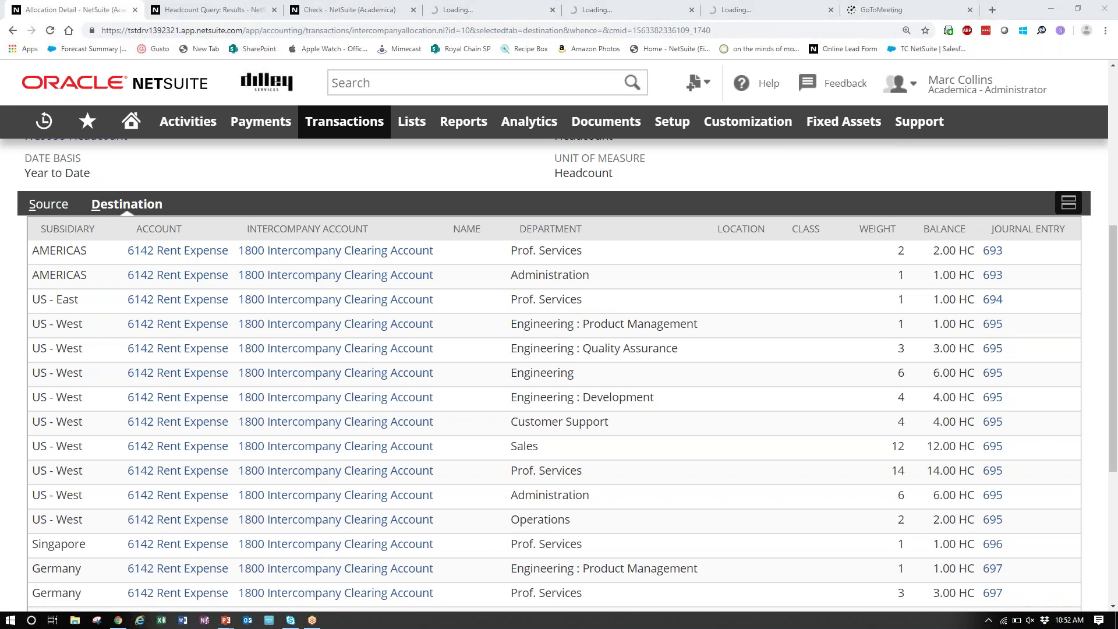
Examine journal entry 693, including its intercompany clearing and rent expense lines by subsidiary and department.
{"action": "left_click", "coordinate": [492, 12]}
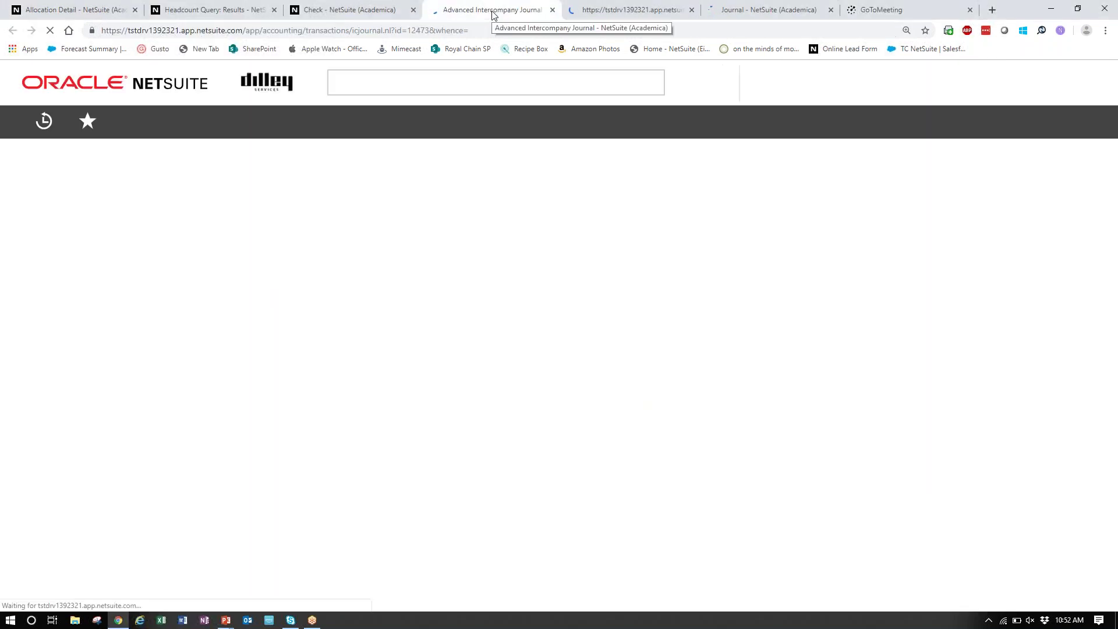
{"action": "scroll", "coordinate": [432, 302], "scroll_direction": "down", "scroll_amount": 3}
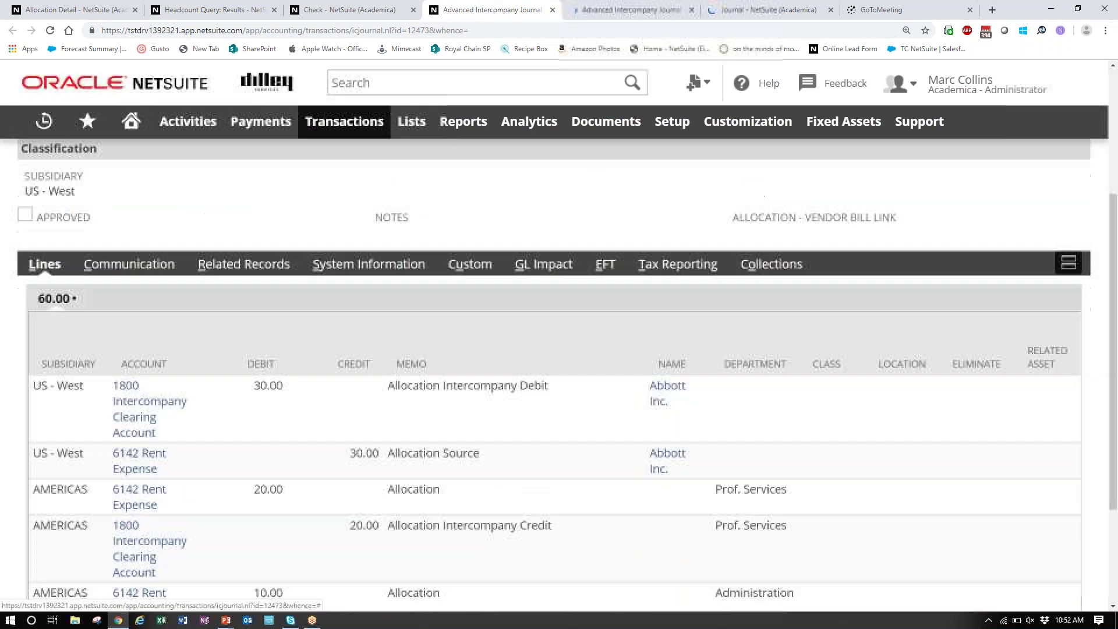
{"action": "scroll", "coordinate": [389, 303], "scroll_direction": "down", "scroll_amount": 1}
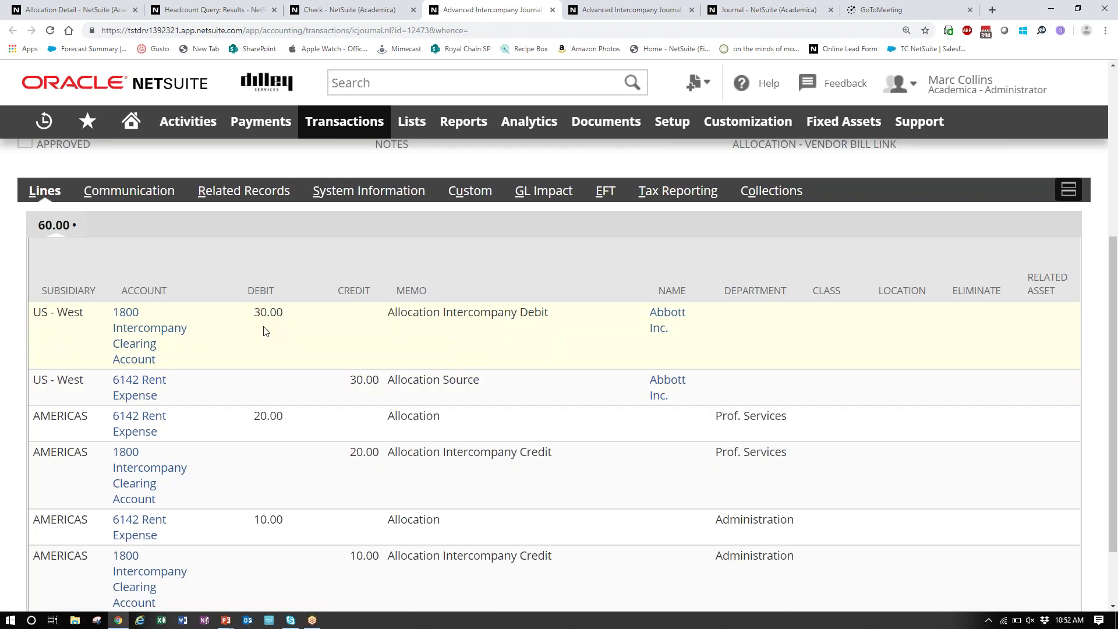
{"action": "scroll", "coordinate": [262, 437], "scroll_direction": "down", "scroll_amount": 2}
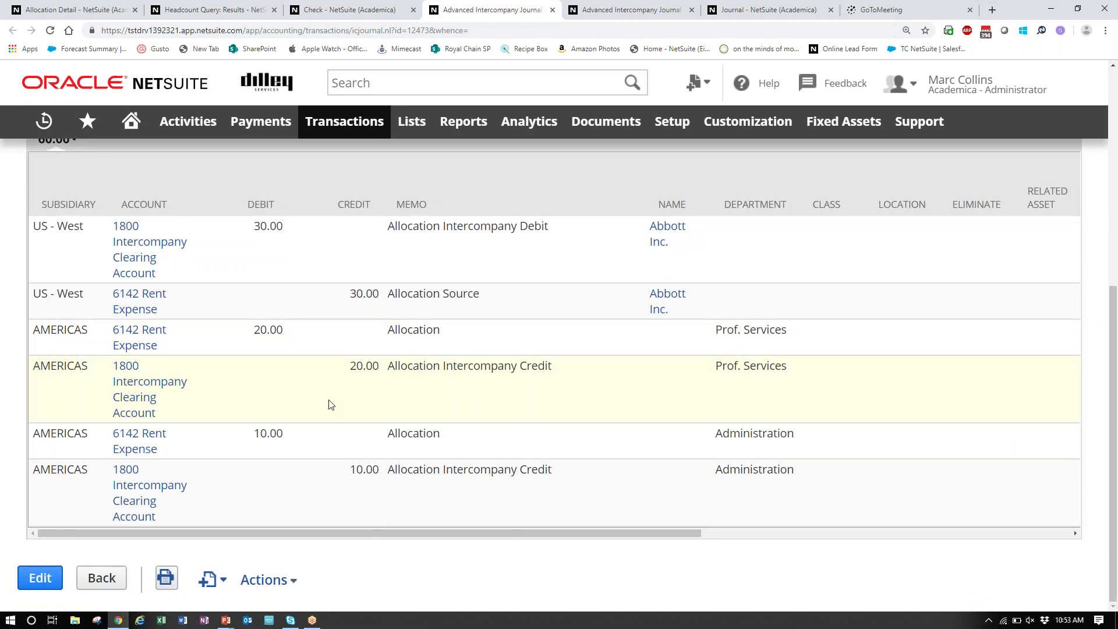
{"action": "scroll", "coordinate": [331, 405], "scroll_direction": "up", "scroll_amount": 2}
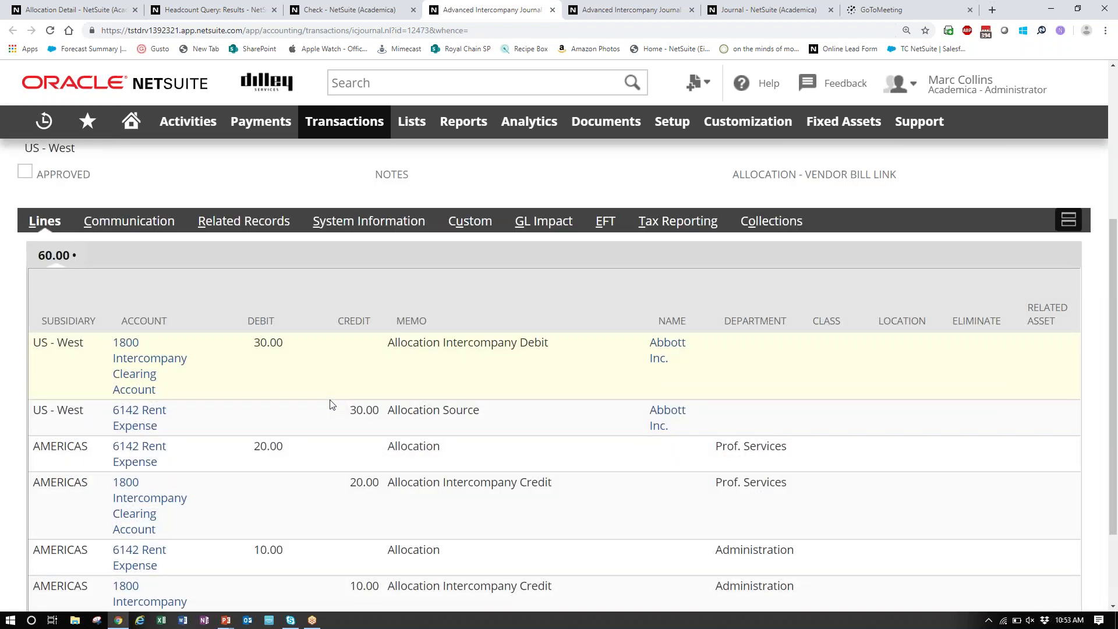
{"action": "scroll", "coordinate": [331, 404], "scroll_direction": "up", "scroll_amount": 4}
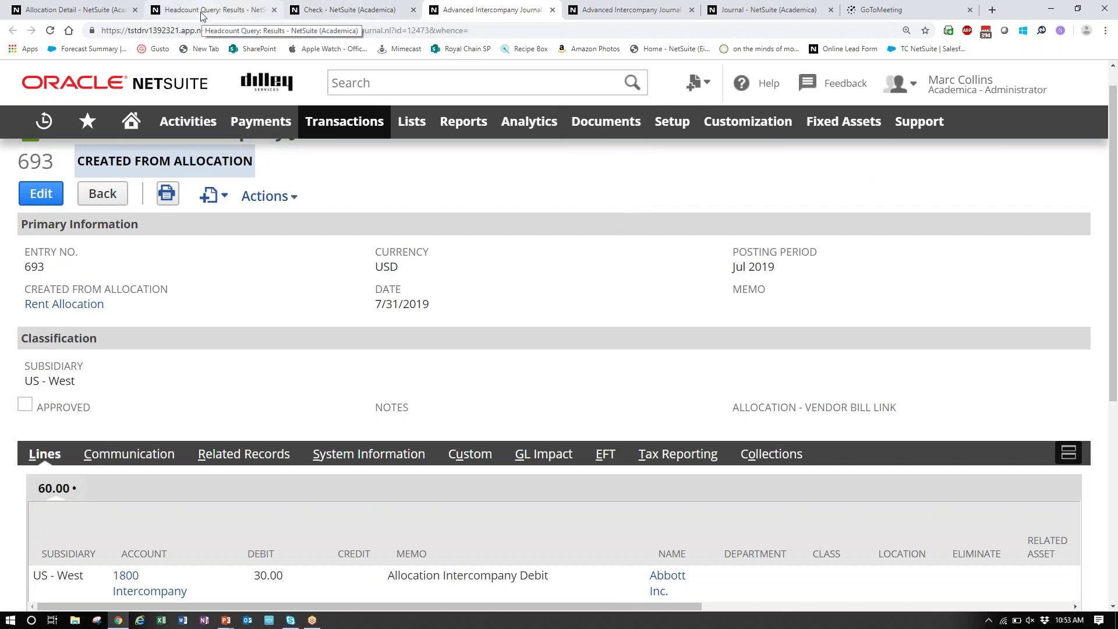
Return to the Rent Allocation detail and review its available actions, primary information and dynamic allocation settings.
{"action": "left_click", "coordinate": [63, 12]}
{"action": "scroll", "coordinate": [93, 104], "scroll_direction": "up", "scroll_amount": 5}
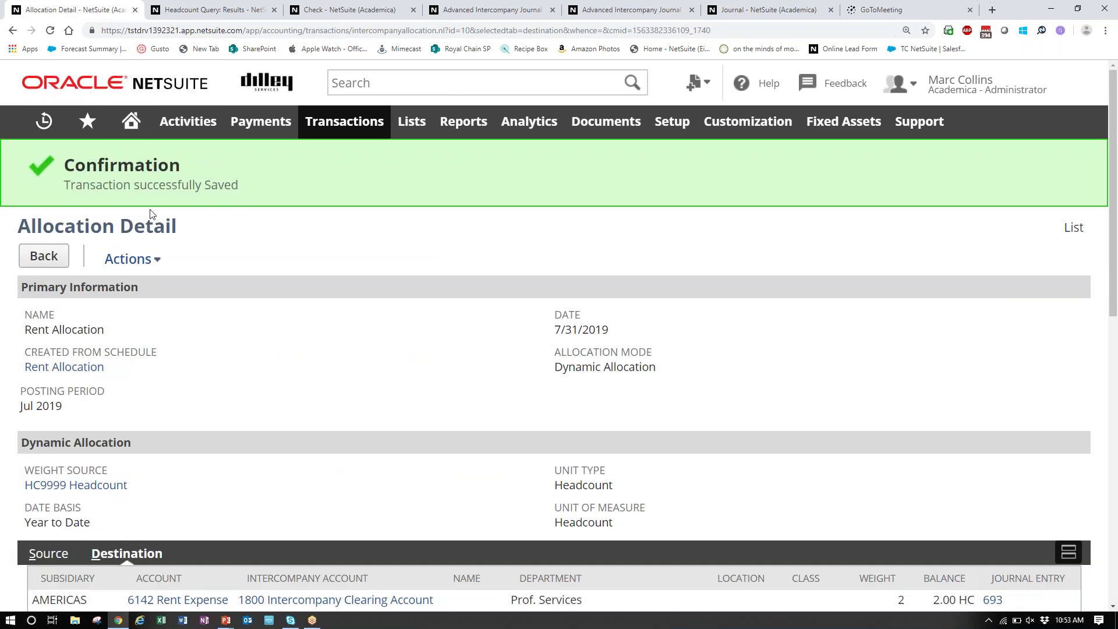
{"action": "mouse_move", "coordinate": [154, 265]}
{"action": "scroll", "coordinate": [154, 265], "scroll_direction": "down", "scroll_amount": 4}
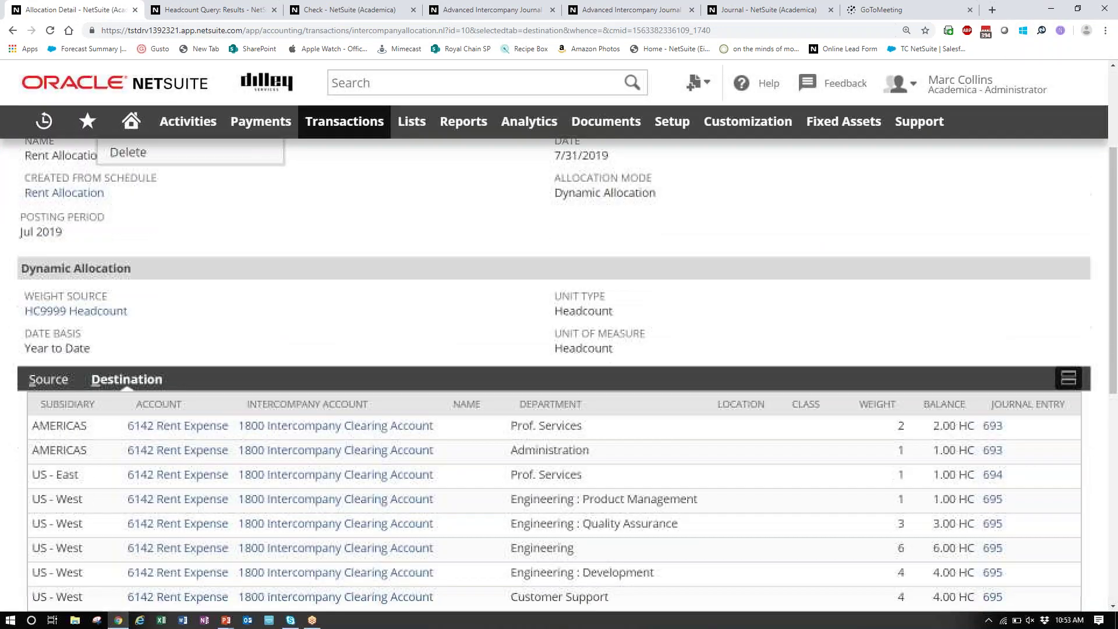
{"action": "scroll", "coordinate": [310, 249], "scroll_direction": "up", "scroll_amount": 4}
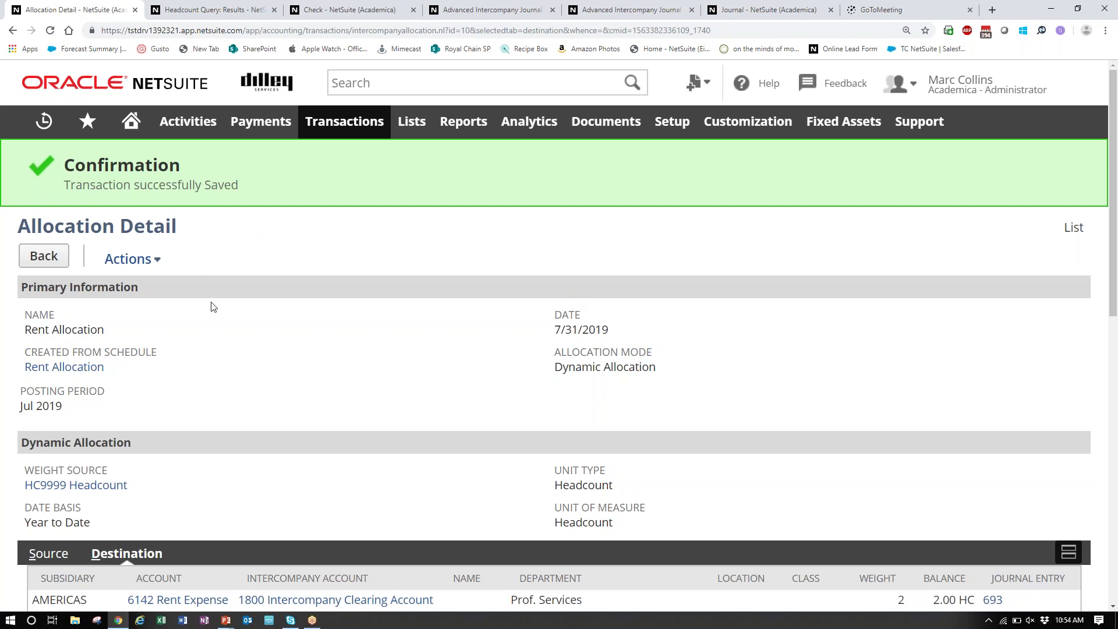
{"action": "scroll", "coordinate": [216, 302], "scroll_direction": "down", "scroll_amount": 2}
{"action": "scroll", "coordinate": [215, 300], "scroll_direction": "up", "scroll_amount": 2}
List the intercompany allocation schedules and open the Rent Allocation schedule for viewing.
{"action": "mouse_move", "coordinate": [341, 134]}
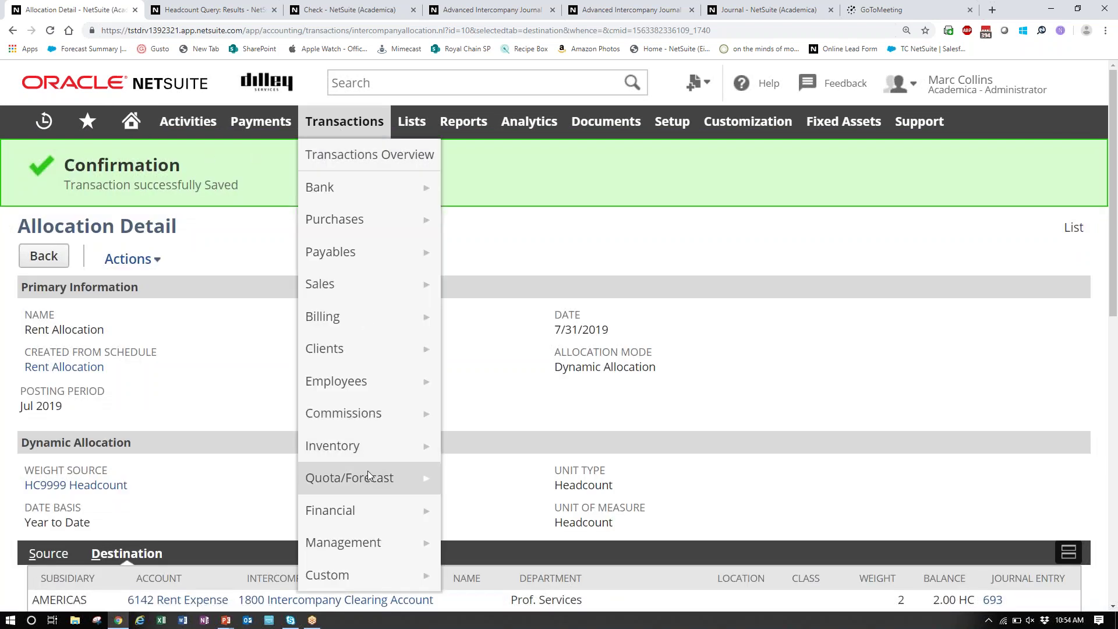
{"action": "mouse_move", "coordinate": [360, 524]}
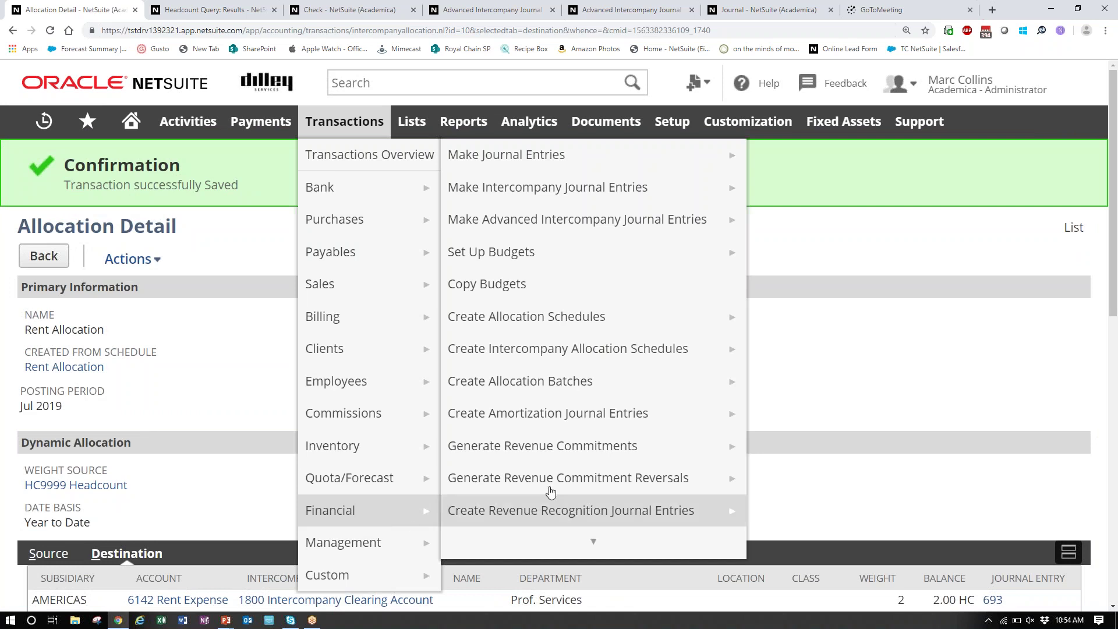
{"action": "mouse_move", "coordinate": [560, 417]}
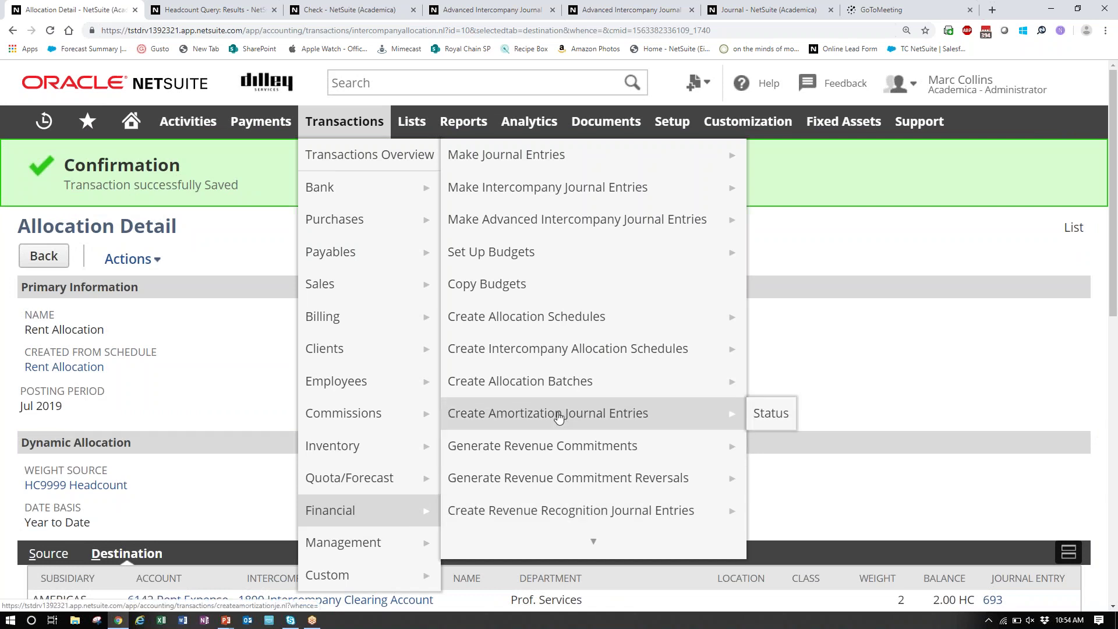
{"action": "mouse_move", "coordinate": [561, 387]}
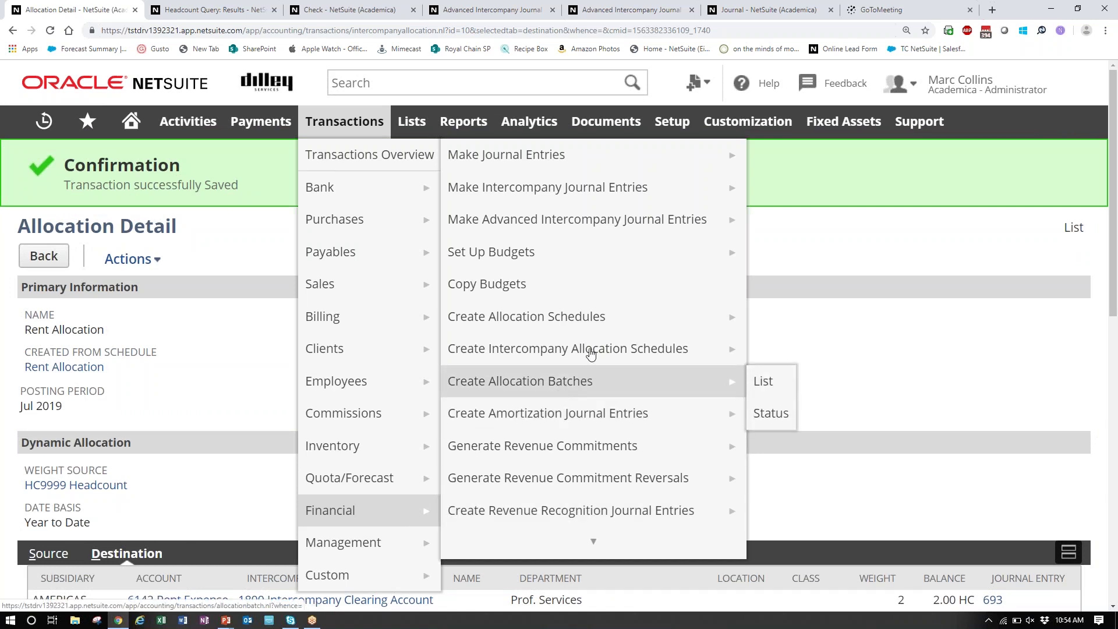
{"action": "mouse_move", "coordinate": [654, 348]}
{"action": "left_click", "coordinate": [770, 350]}
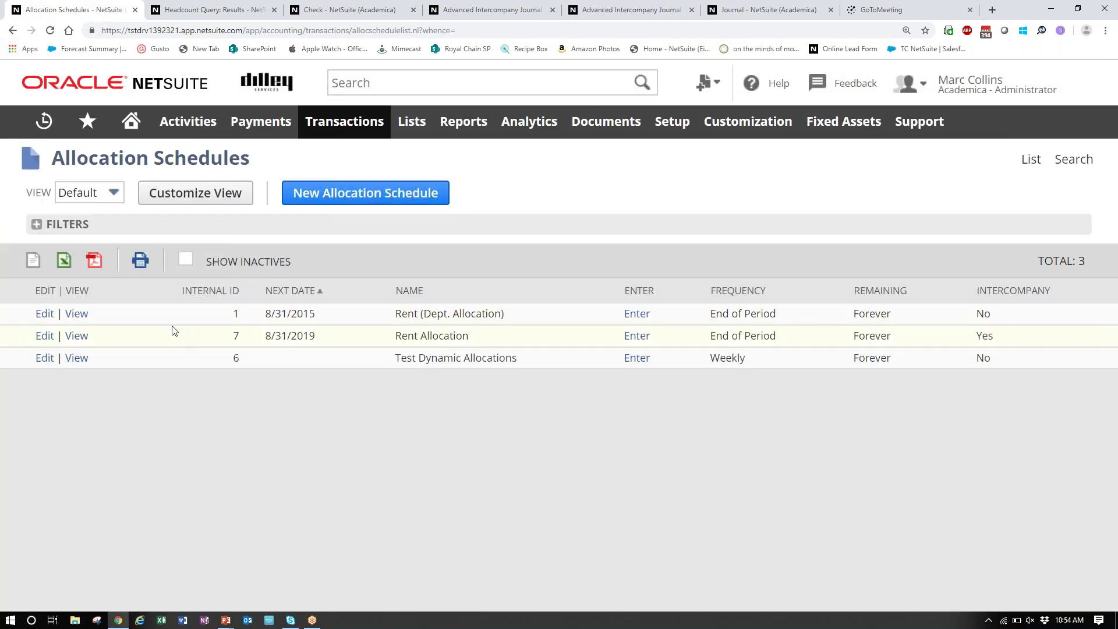
{"action": "left_click", "coordinate": [76, 337]}
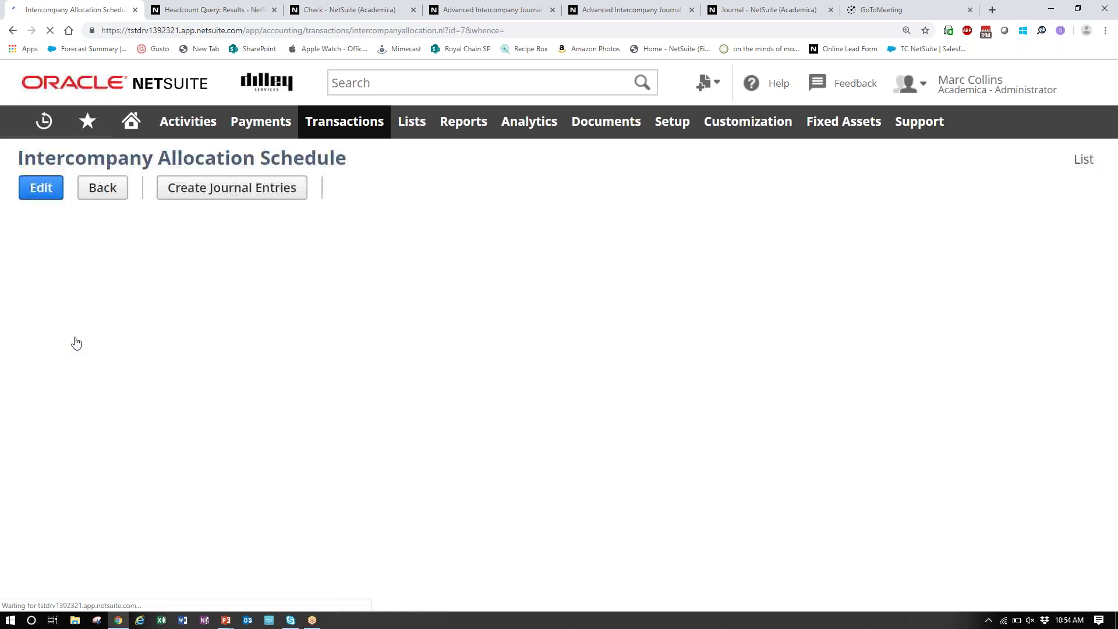
Examine the Rent Allocation schedule's history of journal entries by subsidiary and posting period.
{"action": "left_click", "coordinate": [189, 482]}
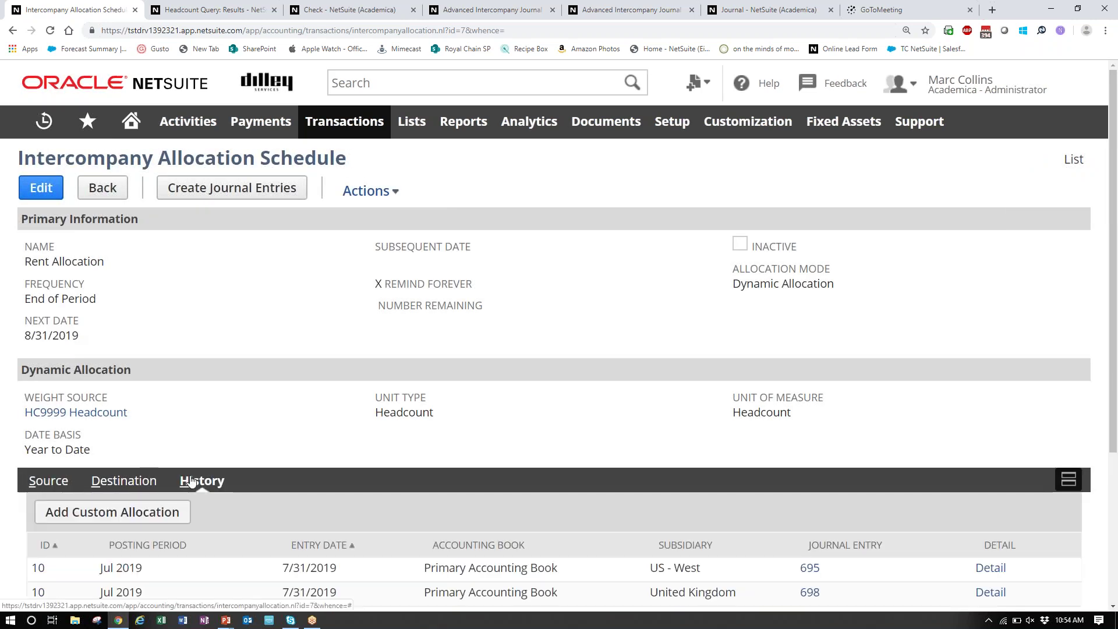
{"action": "scroll", "coordinate": [227, 431], "scroll_direction": "down", "scroll_amount": 3}
{"action": "scroll", "coordinate": [228, 431], "scroll_direction": "down", "scroll_amount": 1}
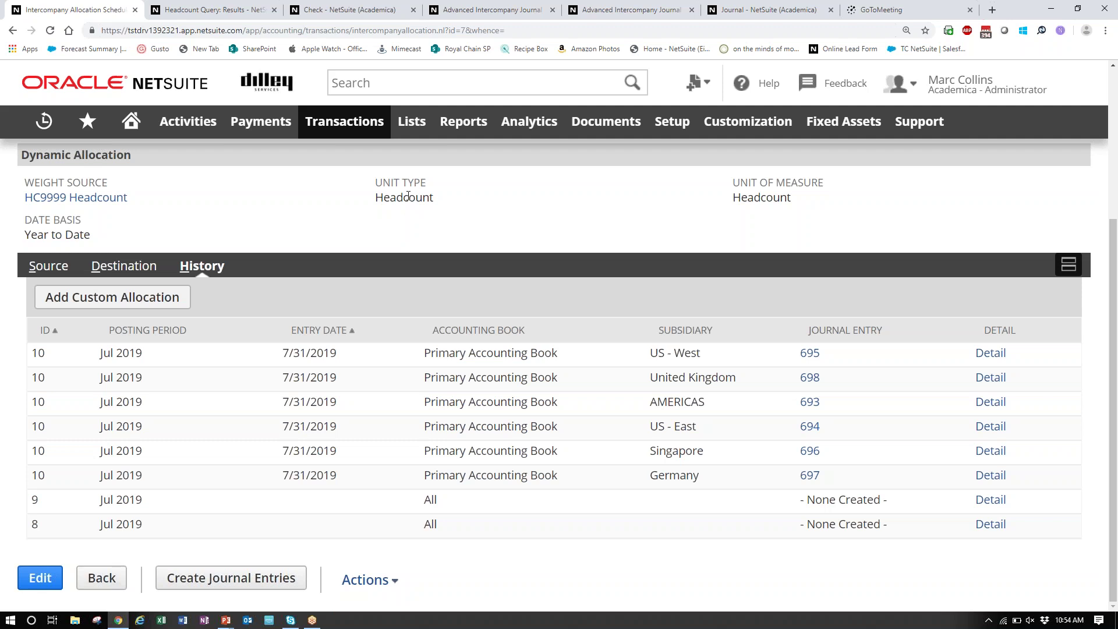
Open the Income Statement report in a new browser tab and switch to it.
{"action": "mouse_move", "coordinate": [464, 121]}
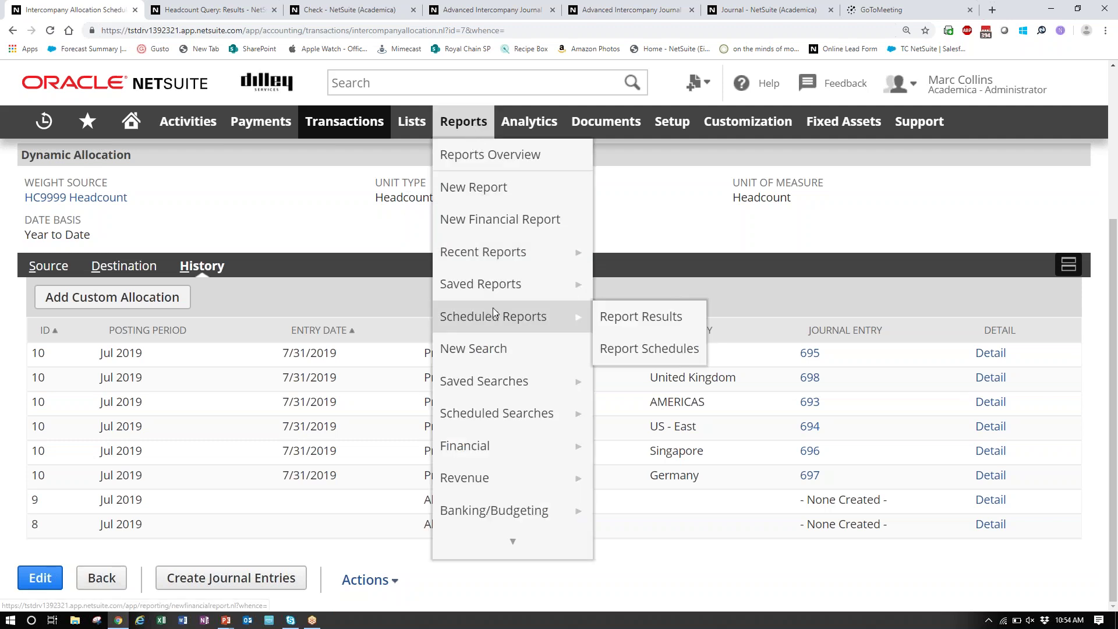
{"action": "mouse_move", "coordinate": [512, 448]}
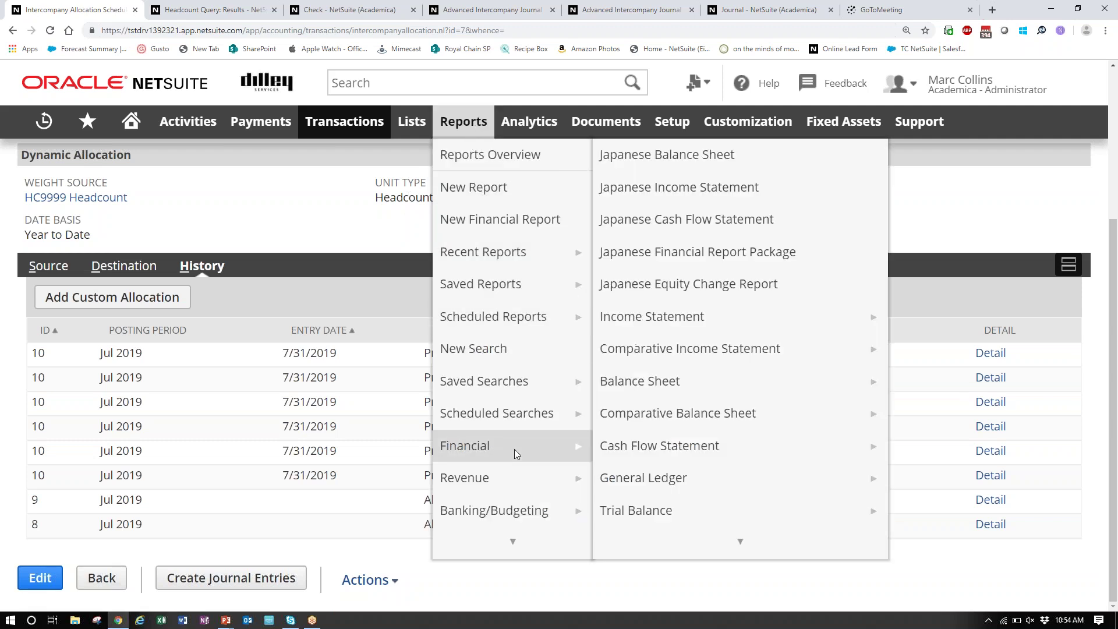
{"action": "right_click", "coordinate": [651, 319]}
{"action": "left_click", "coordinate": [693, 326]}
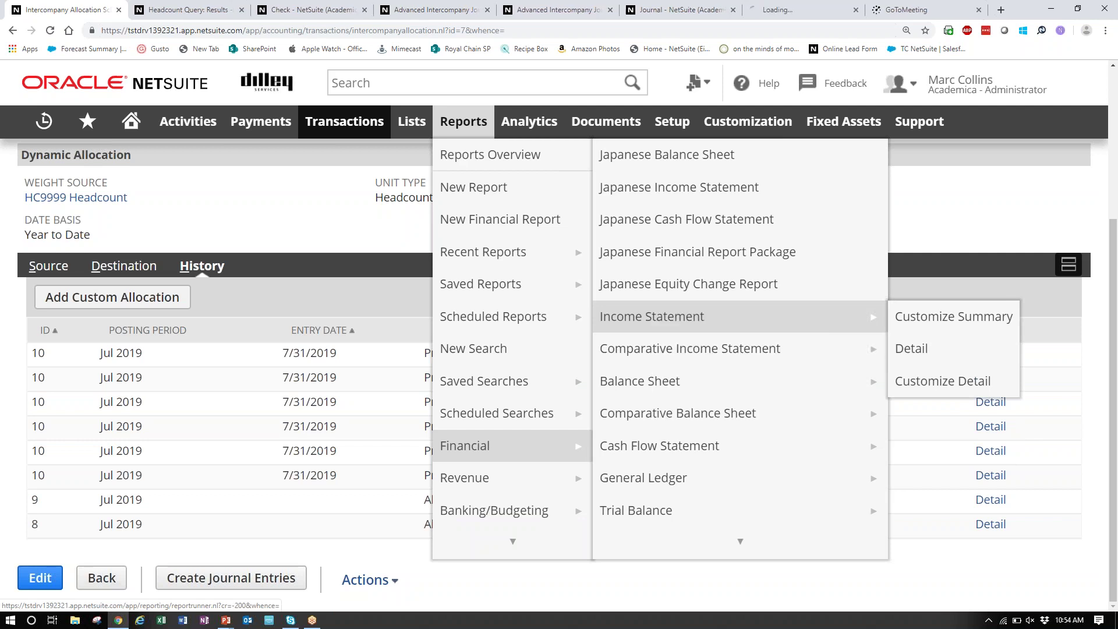
{"action": "left_click", "coordinate": [772, 13]}
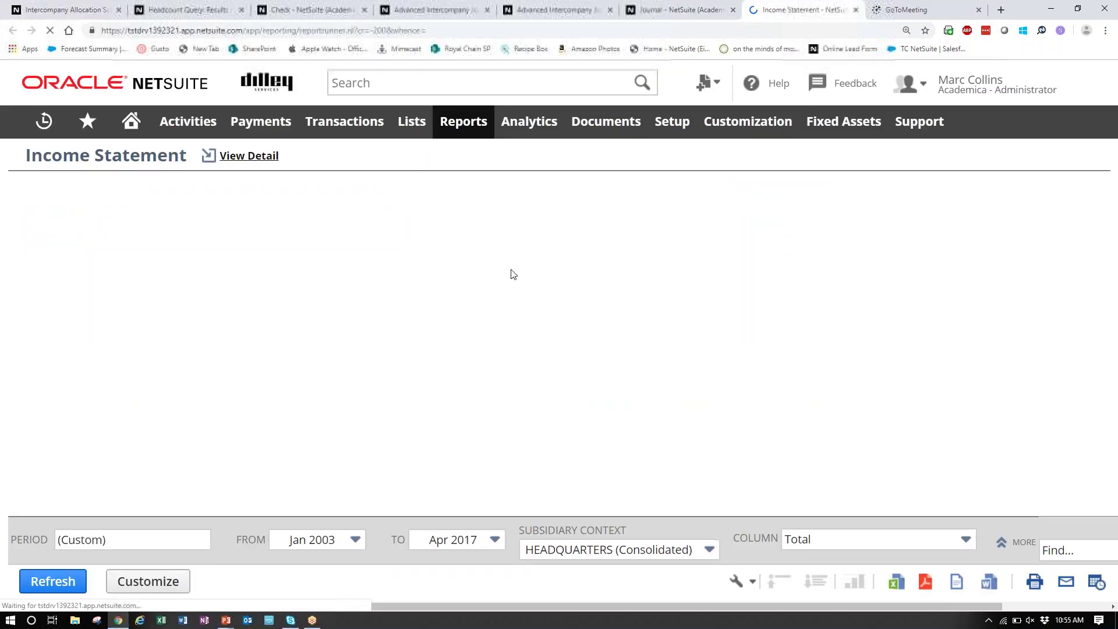
Break the Income Statement into columns by Subsidiary (Hierarchy) and refresh the report.
{"action": "left_click", "coordinate": [607, 548]}
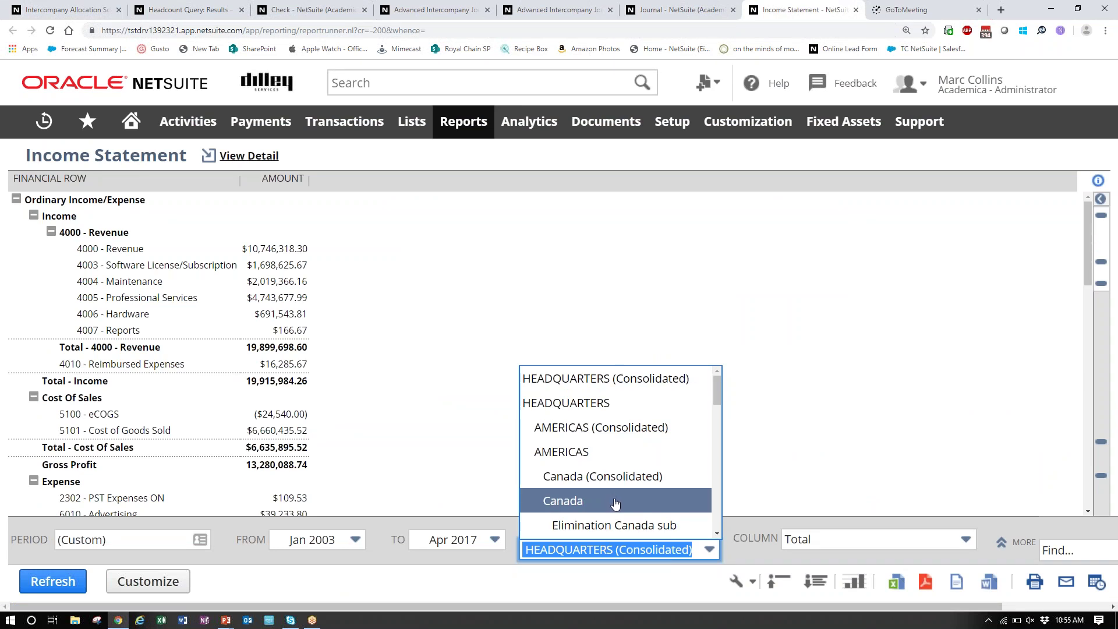
{"action": "left_click", "coordinate": [616, 551]}
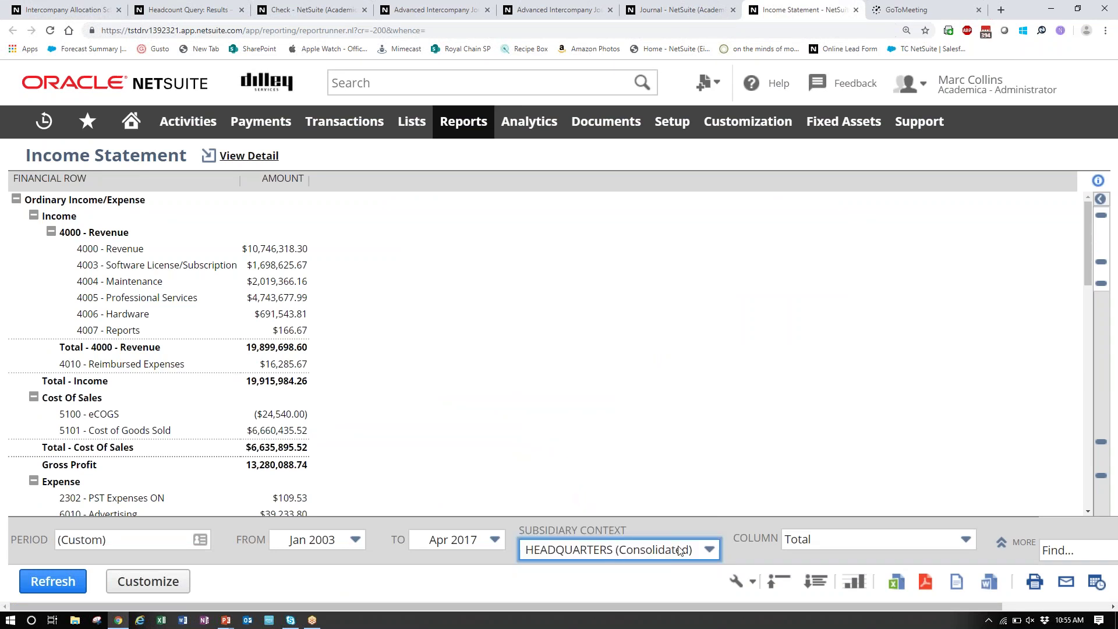
{"action": "left_click", "coordinate": [785, 539]}
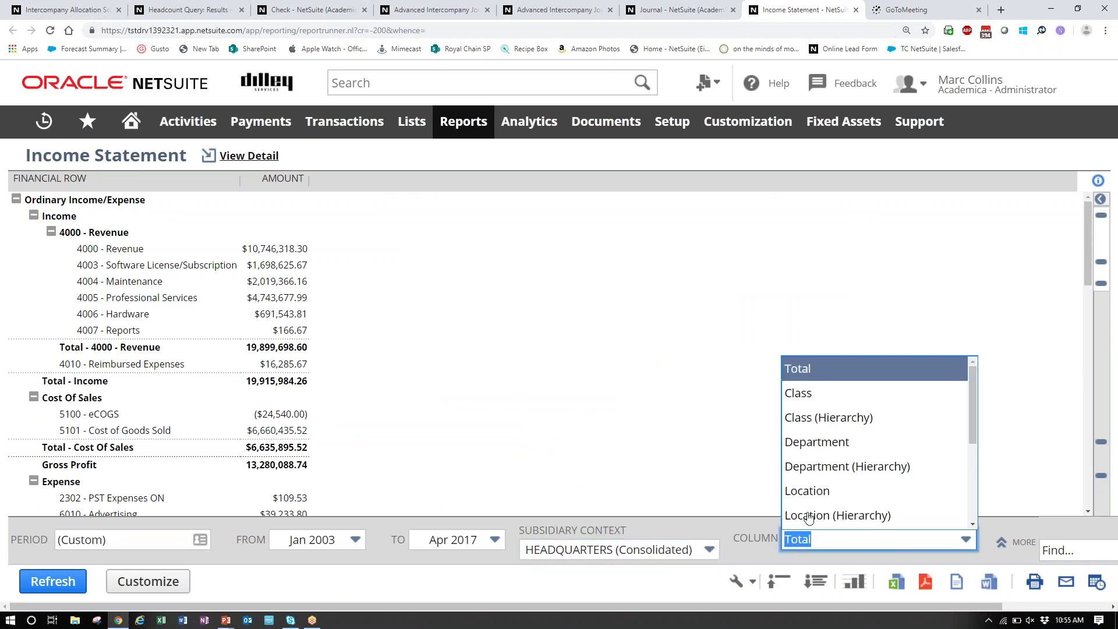
{"action": "scroll", "coordinate": [813, 452], "scroll_direction": "down", "scroll_amount": 3}
{"action": "scroll", "coordinate": [817, 458], "scroll_direction": "up", "scroll_amount": 1}
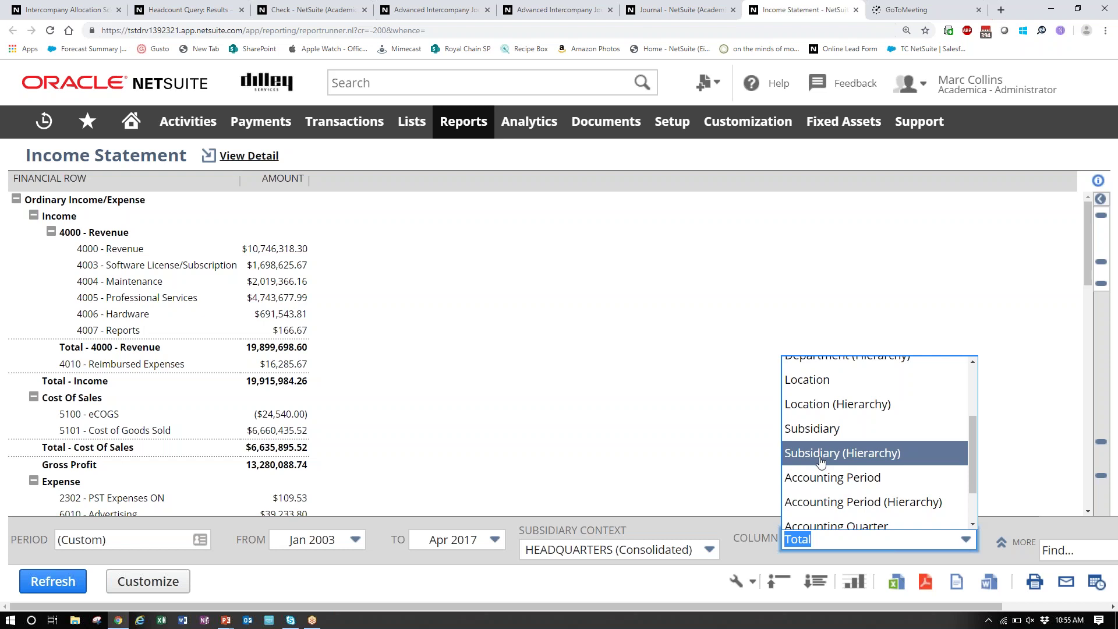
{"action": "left_click", "coordinate": [821, 454]}
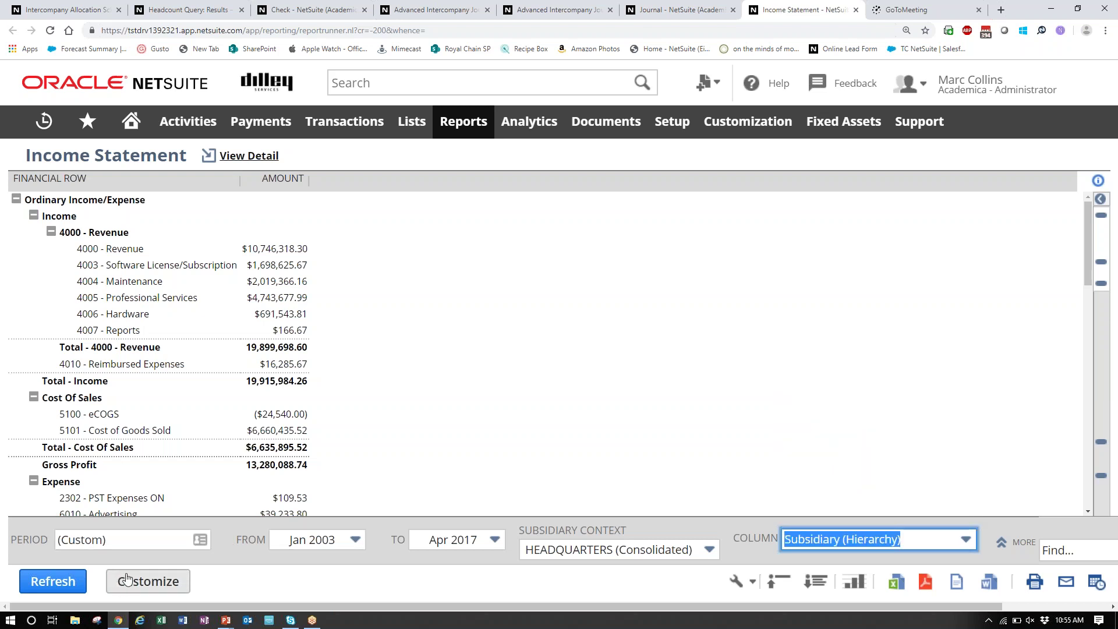
{"action": "left_click", "coordinate": [44, 583]}
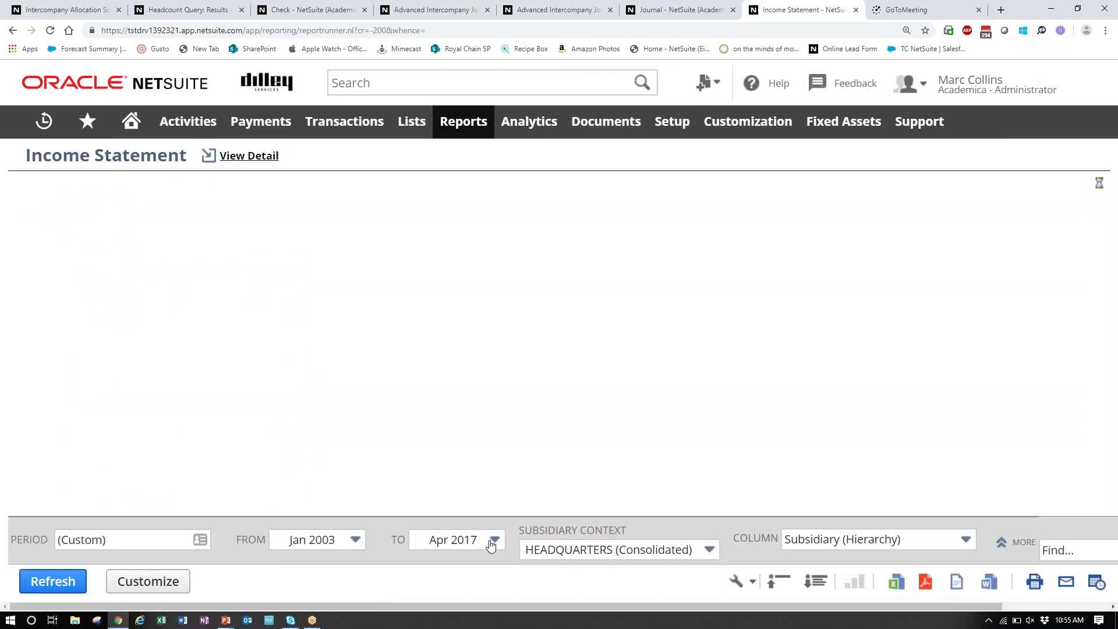
Limit the Income Statement to the period from Jul 2019 to Jul 2019 and refresh the report.
{"action": "left_click", "coordinate": [492, 542]}
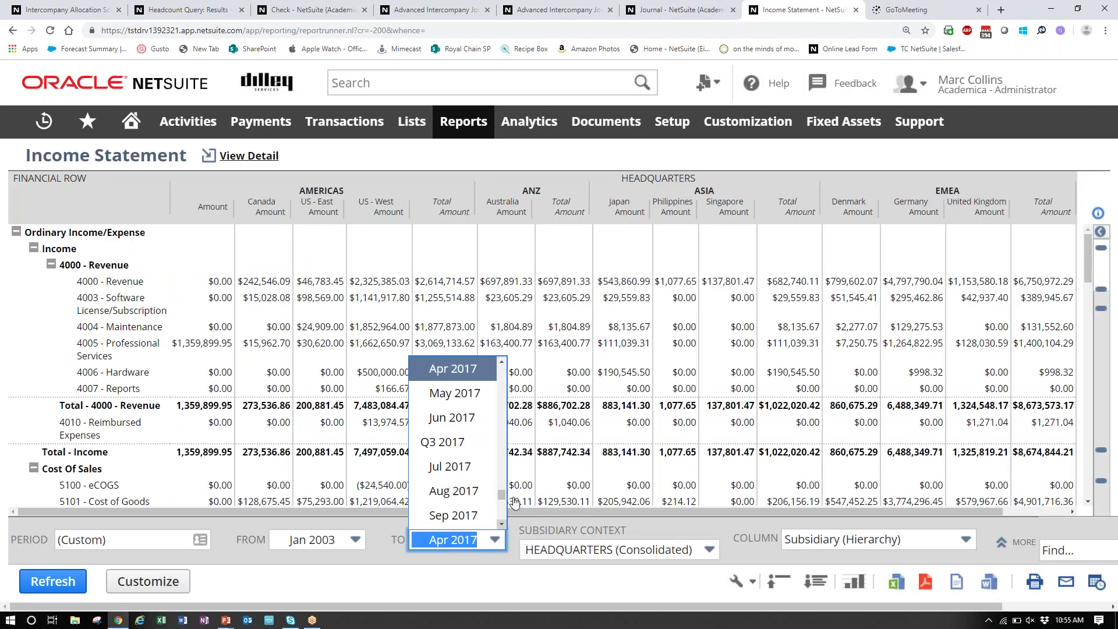
{"action": "scroll", "coordinate": [502, 507], "scroll_direction": "down", "scroll_amount": 12}
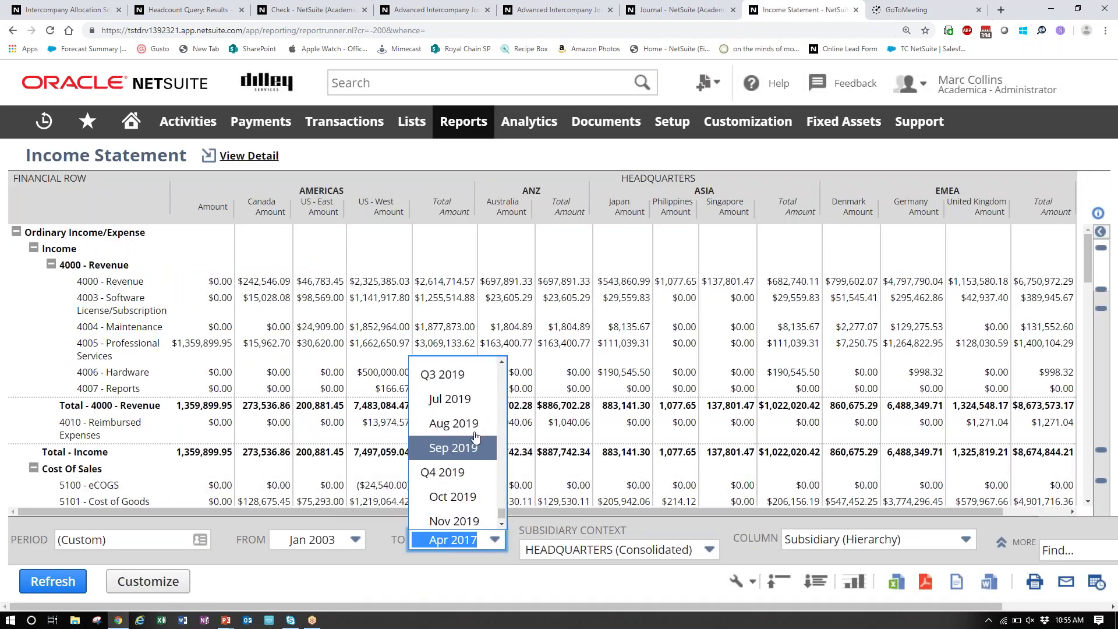
{"action": "left_click", "coordinate": [474, 403]}
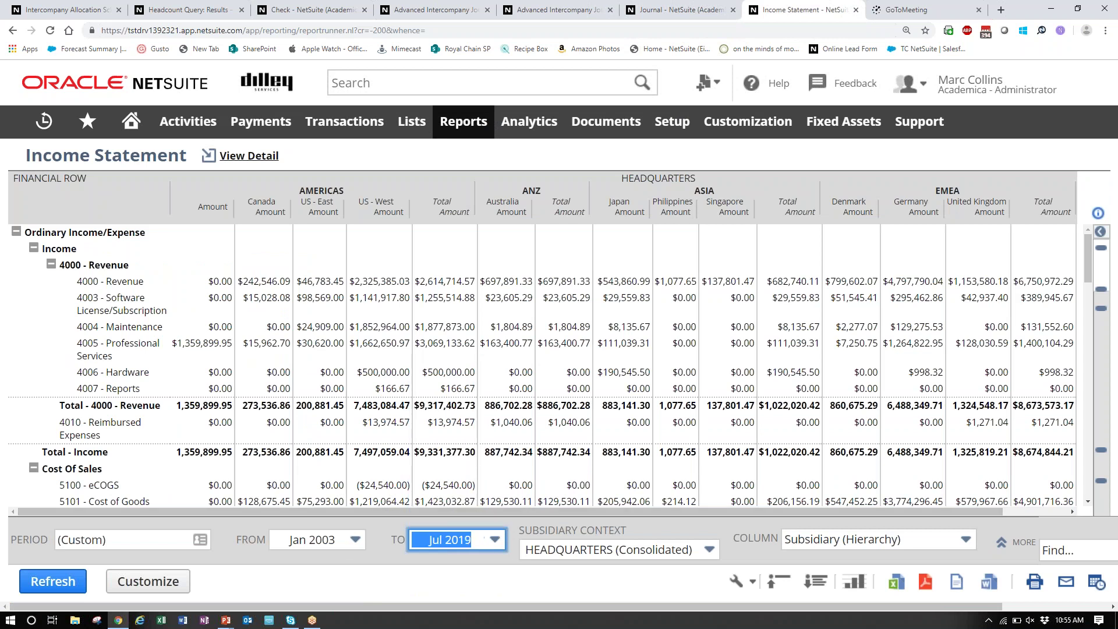
{"action": "left_click", "coordinate": [341, 540]}
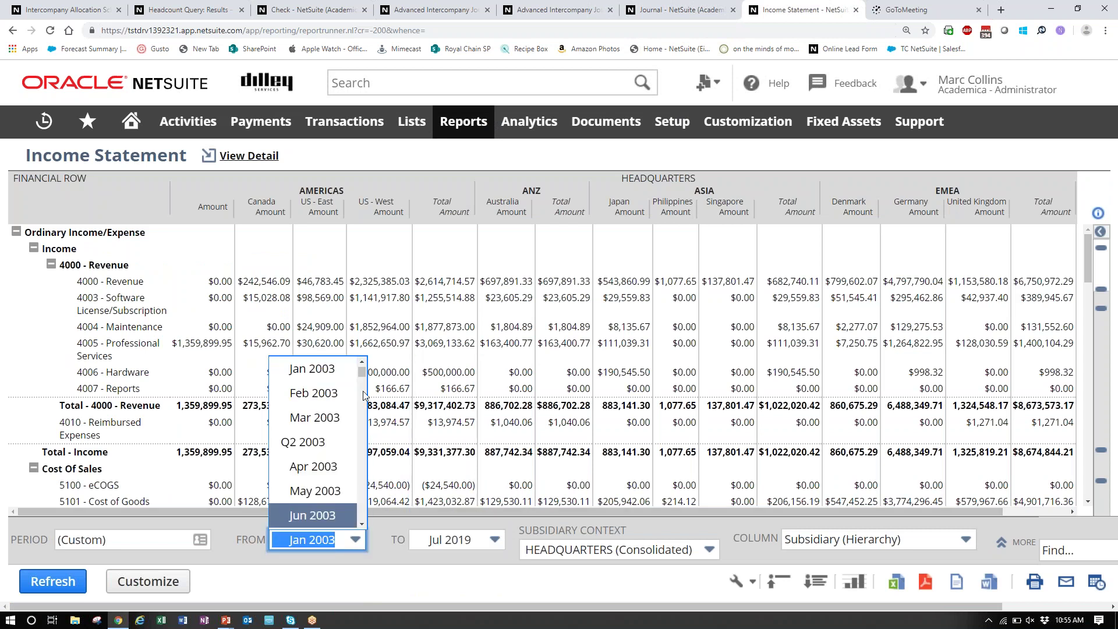
{"action": "scroll", "coordinate": [349, 443], "scroll_direction": "down", "scroll_amount": 20}
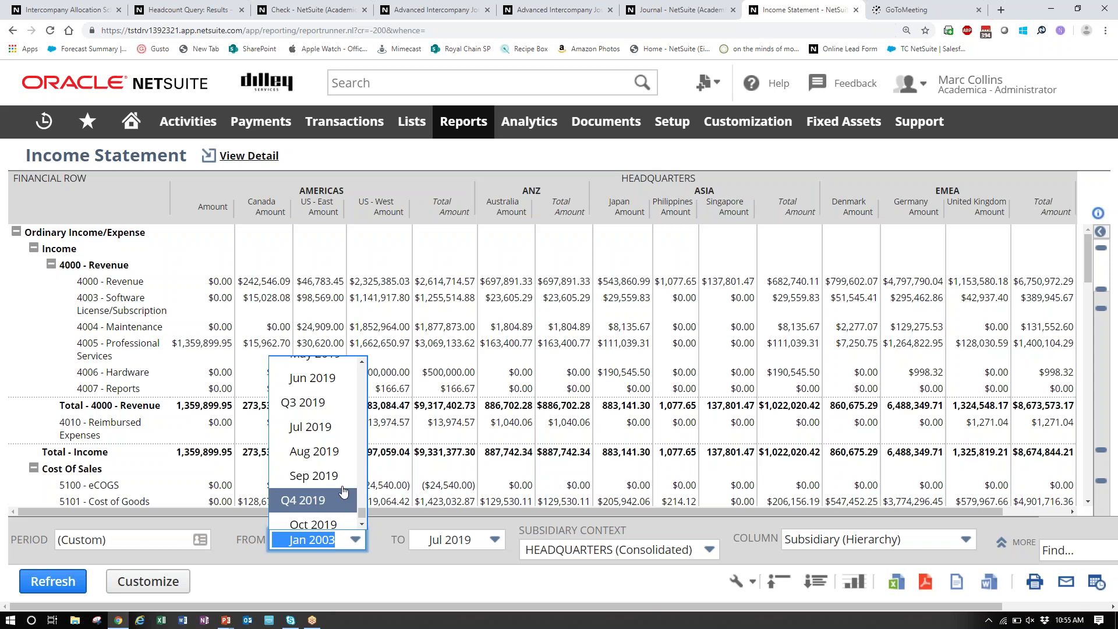
{"action": "left_click", "coordinate": [325, 430]}
{"action": "left_click", "coordinate": [45, 592]}
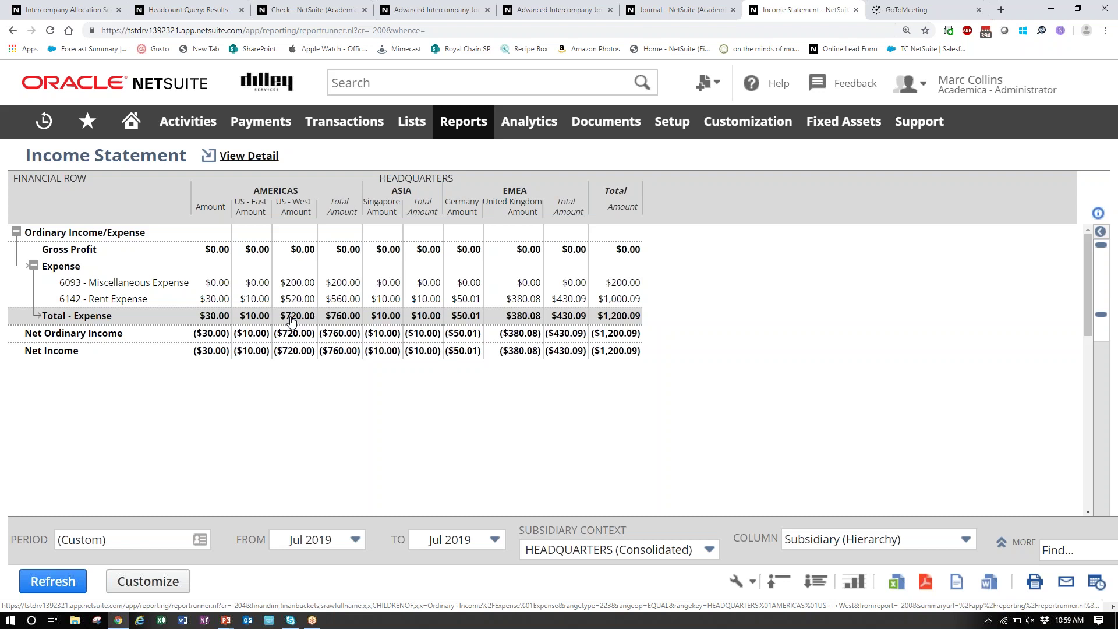
Break the Income Statement into columns by Department and refresh the report.
{"action": "left_click", "coordinate": [844, 540]}
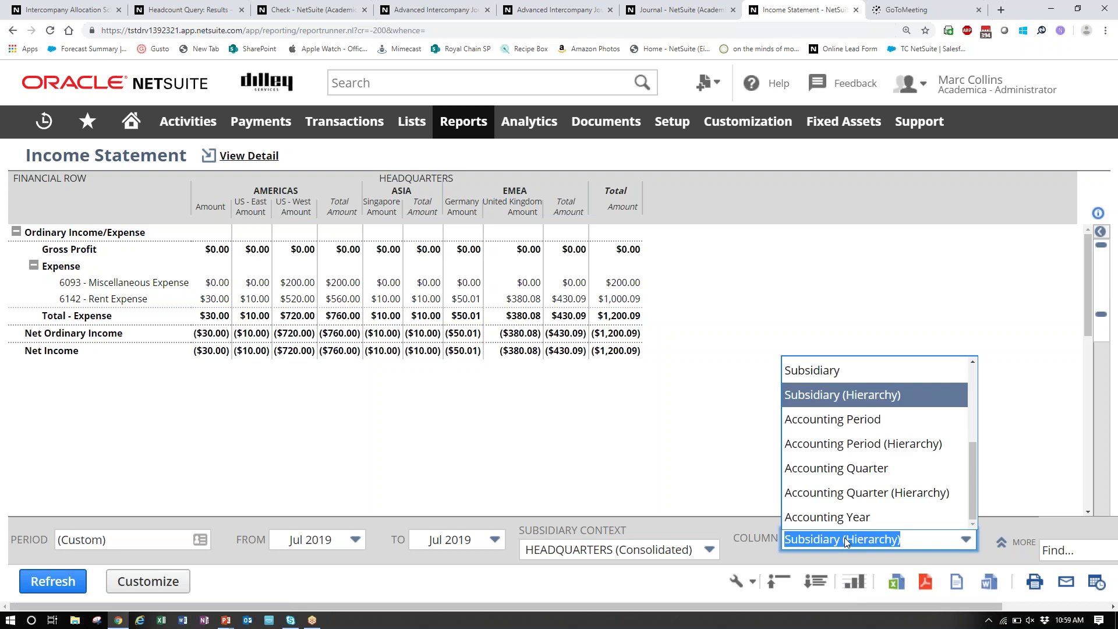
{"action": "scroll", "coordinate": [850, 466], "scroll_direction": "up", "scroll_amount": 3}
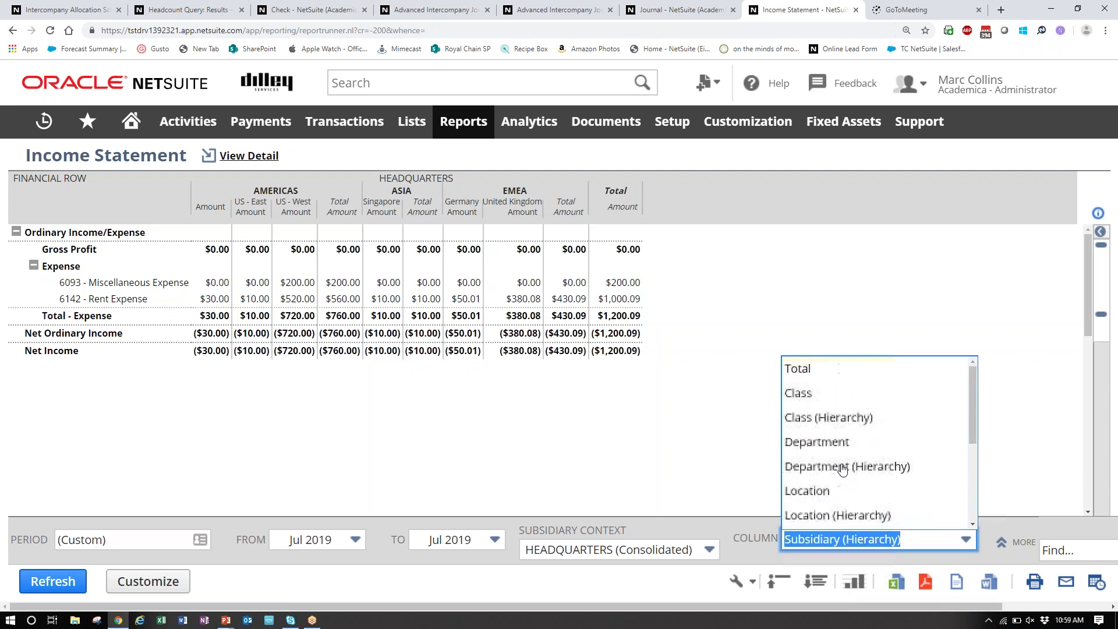
{"action": "left_click", "coordinate": [848, 444]}
{"action": "left_click", "coordinate": [49, 582]}
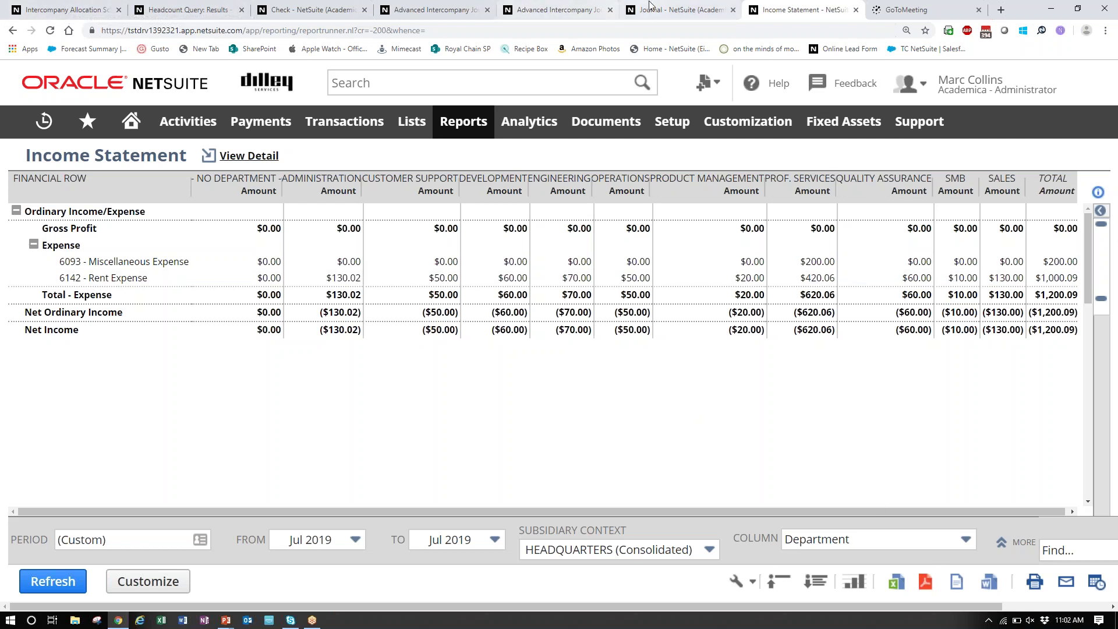
Switch to the PowerPoint slide show, advance past the CPE Keyword 2 slide, and close the presentation.
{"action": "mouse_move", "coordinate": [227, 622]}
{"action": "left_click", "coordinate": [282, 585]}
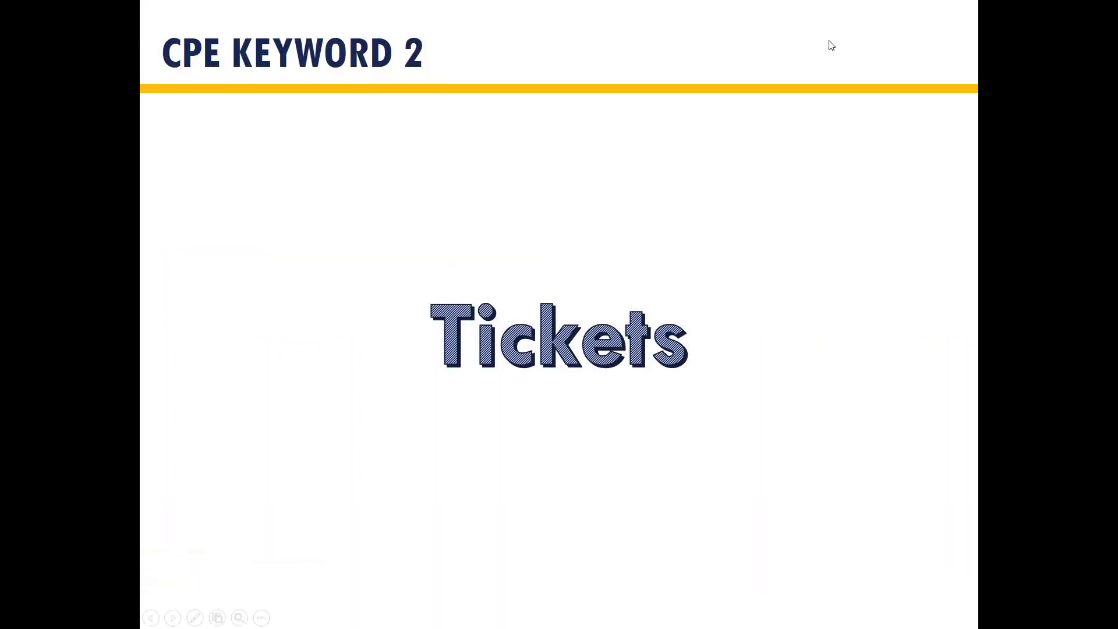
{"action": "left_click", "coordinate": [918, 60]}
{"action": "key", "text": "Escape"}
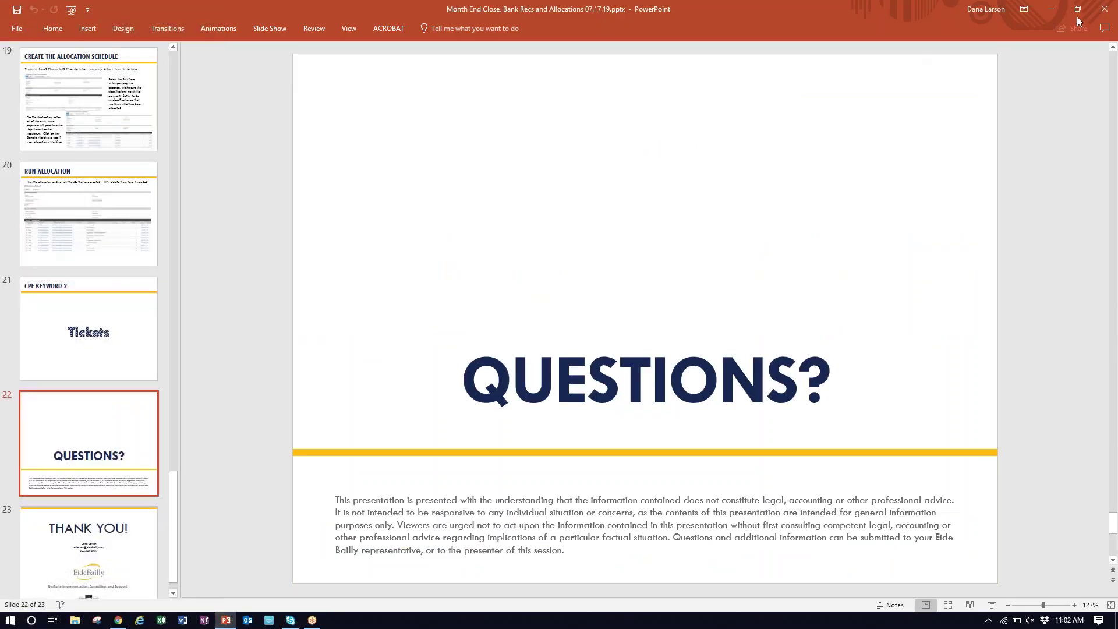
{"action": "left_click", "coordinate": [1105, 16]}
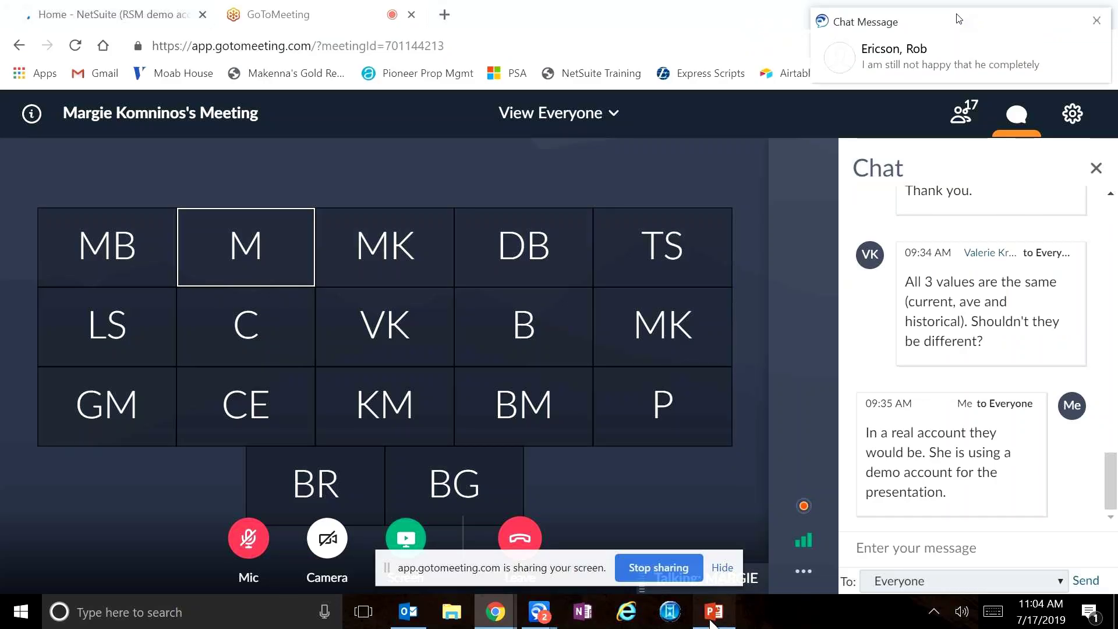
Switch to the RMNSUG Tips Tricks 2019 presentation in PowerPoint, dismiss the chat notification and request closing all Cisco Jabber windows.
{"action": "key", "text": "alt+Tab"}
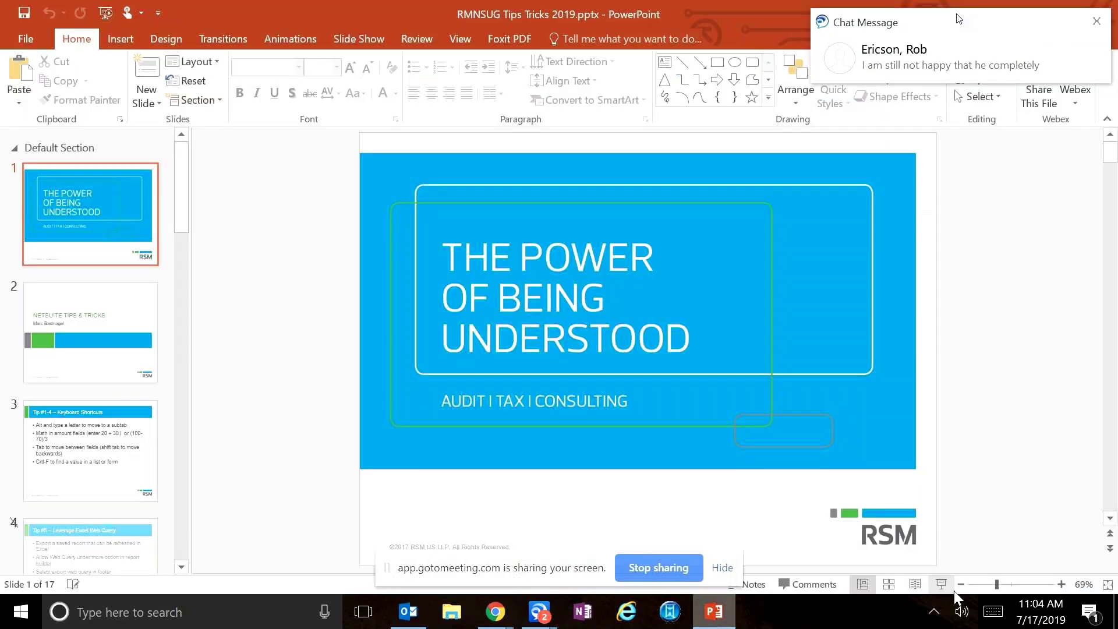
{"action": "left_click", "coordinate": [1097, 21]}
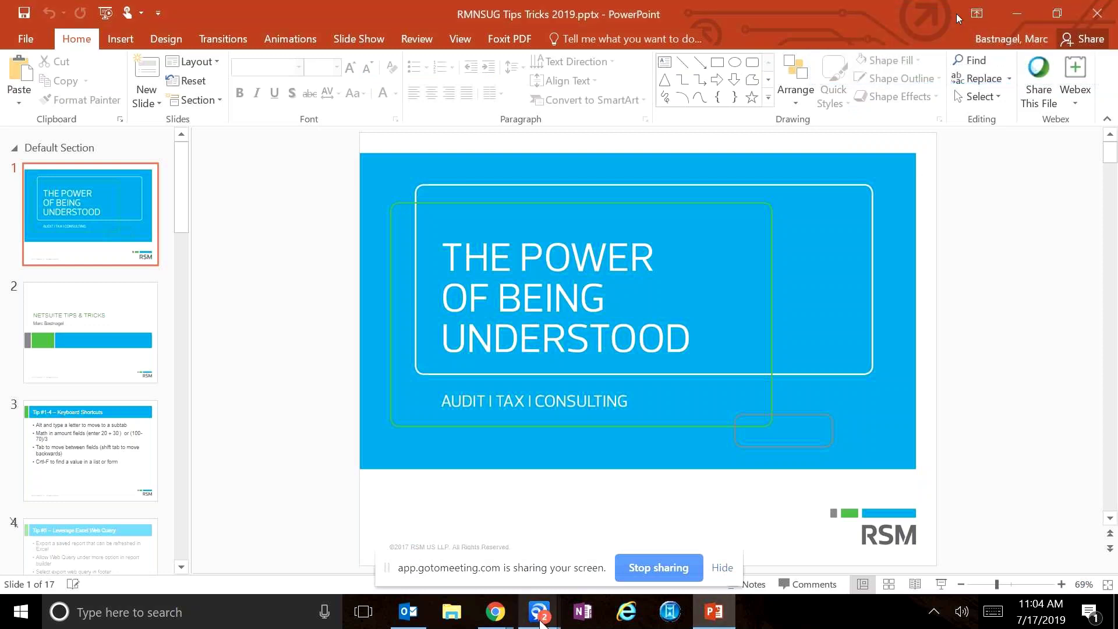
{"action": "right_click", "coordinate": [536, 612]}
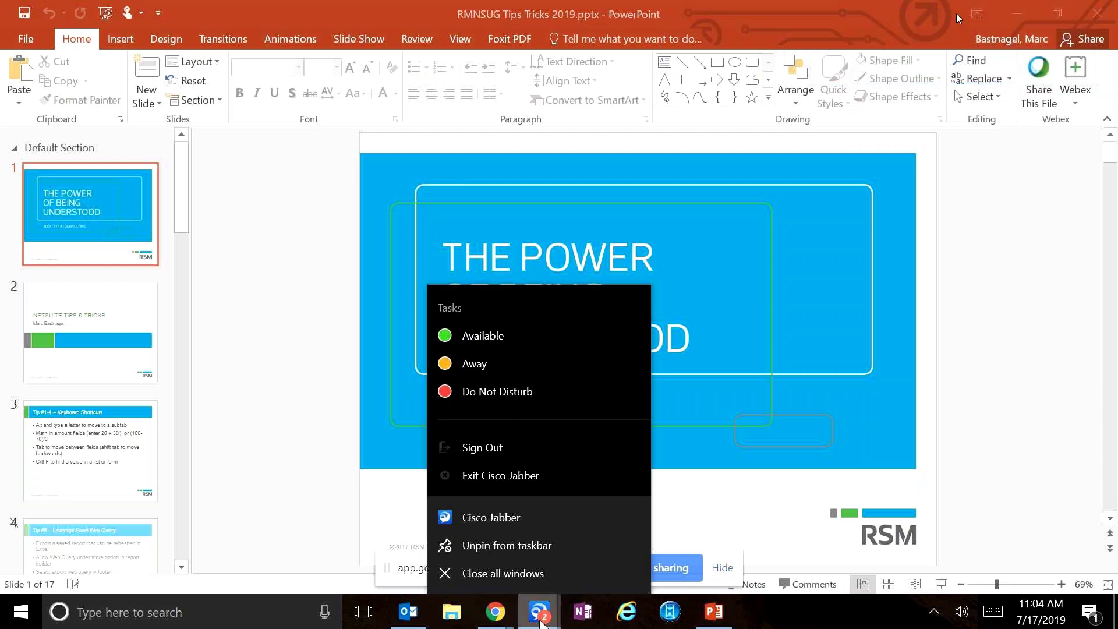
{"action": "left_click", "coordinate": [544, 574]}
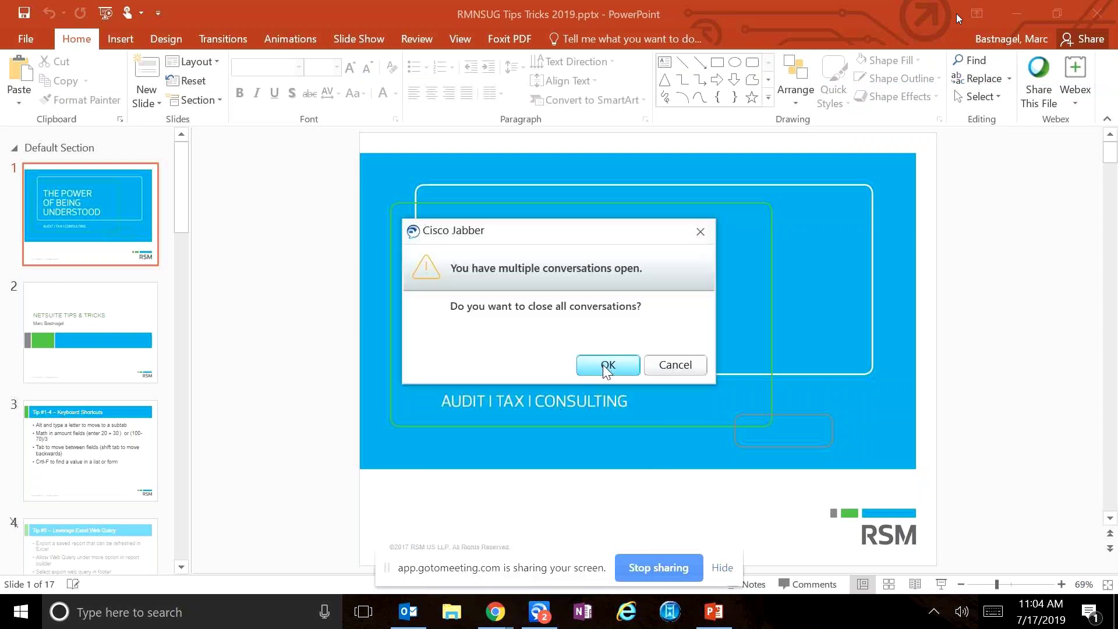
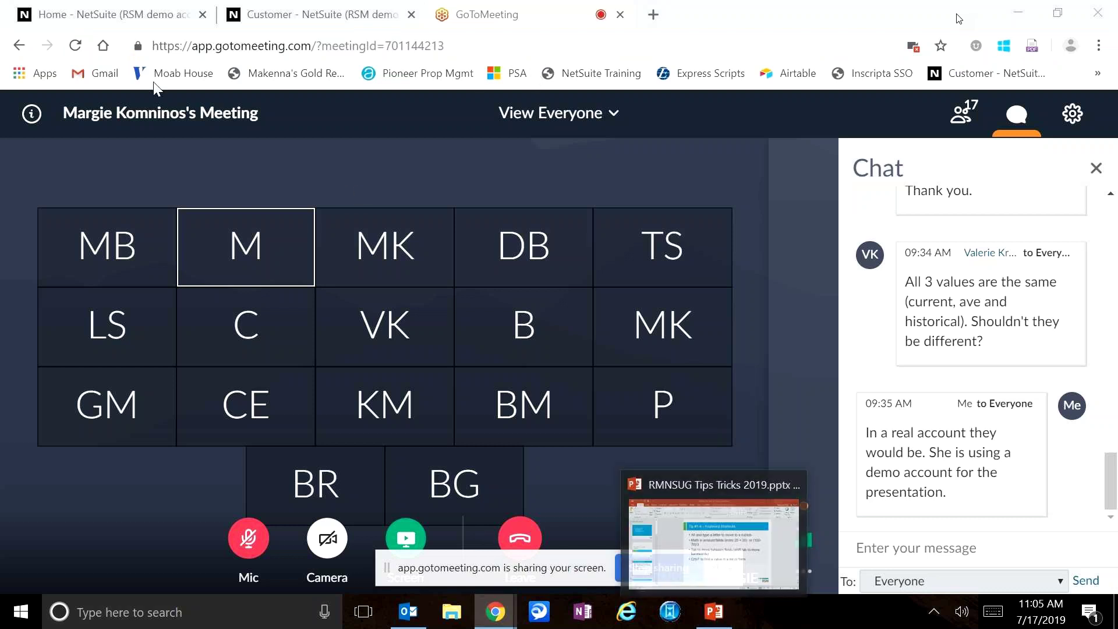
From the NetSuite home page, open the customer record linked as "#1 Alt + Letter to move subtab" and show its Install Base subtab.
{"action": "left_click", "coordinate": [108, 10]}
{"action": "left_click", "coordinate": [425, 282]}
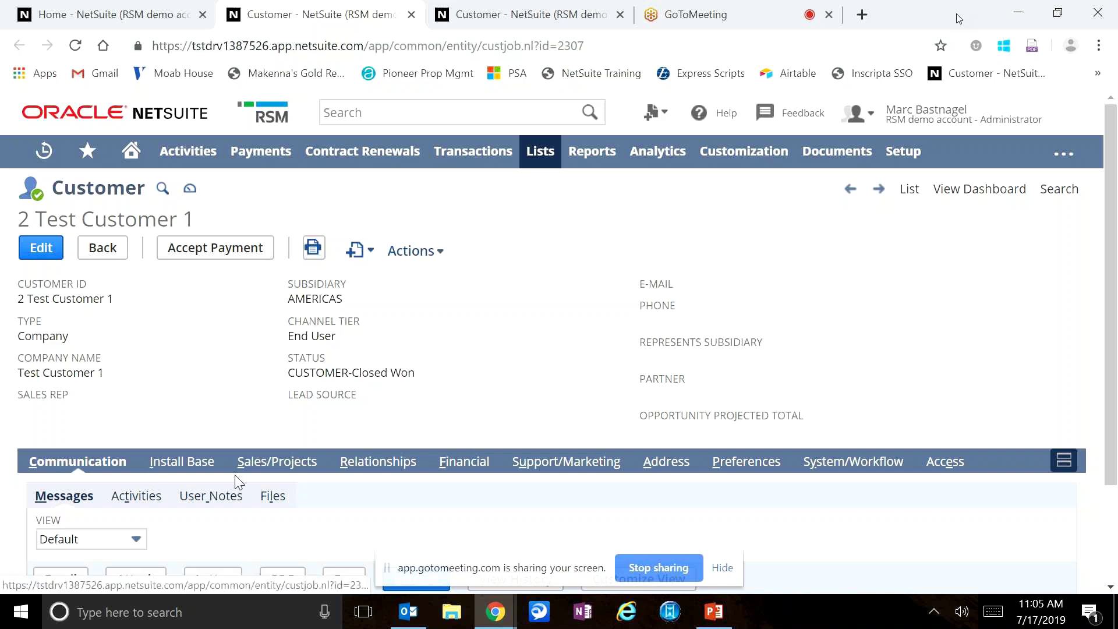
{"action": "left_click", "coordinate": [181, 462]}
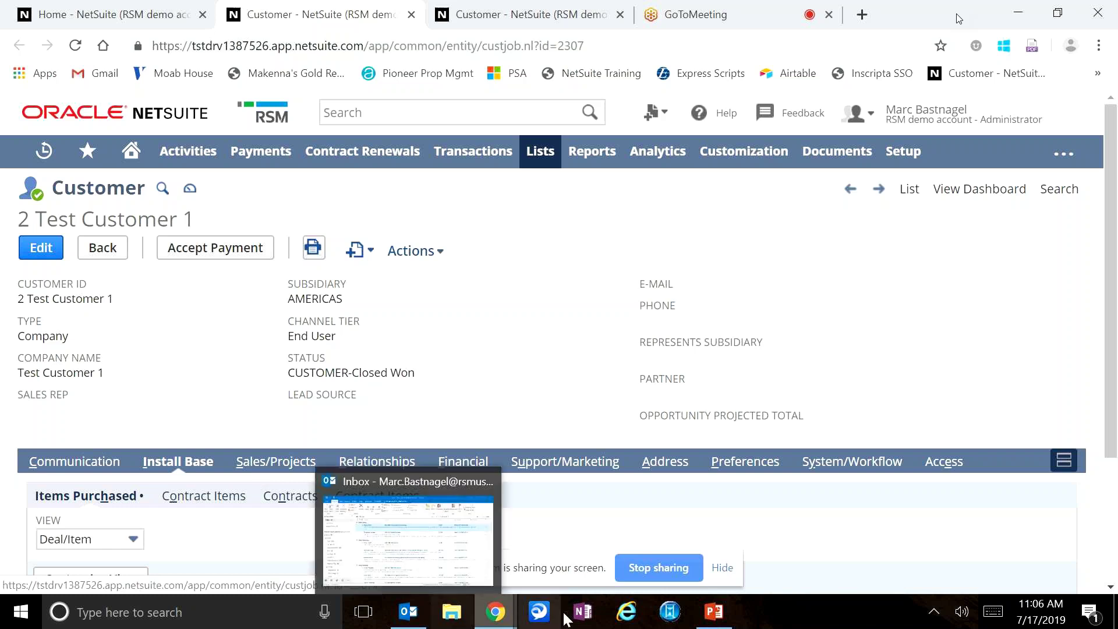
Check the Keyboard Shortcuts slide in PowerPoint, return to NetSuite and start a new vendor bill.
{"action": "left_click", "coordinate": [705, 617]}
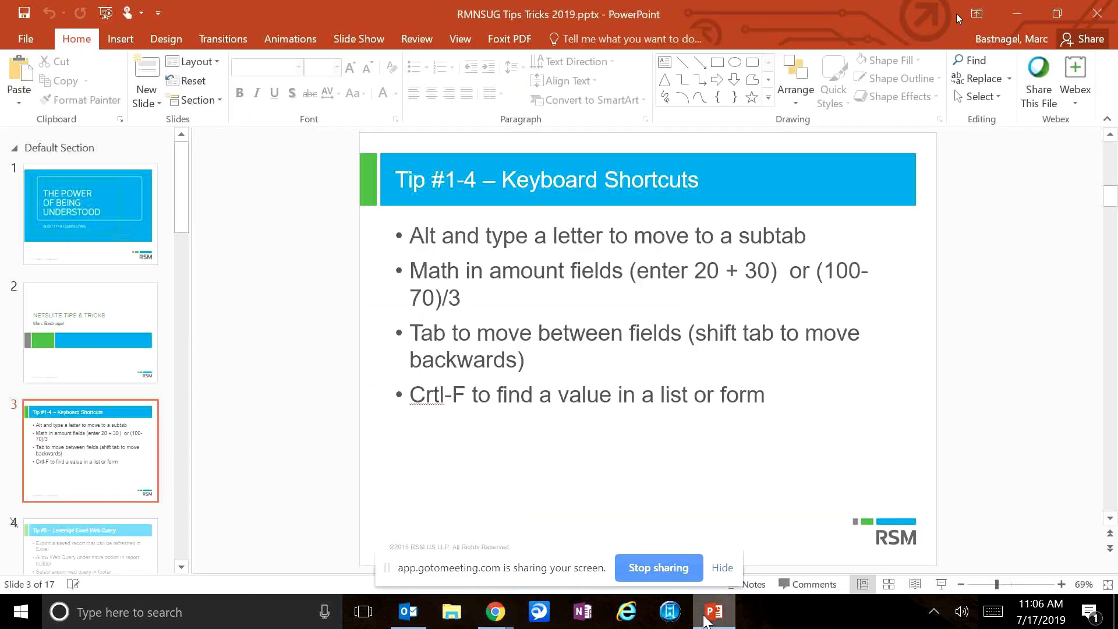
{"action": "left_click", "coordinate": [706, 616]}
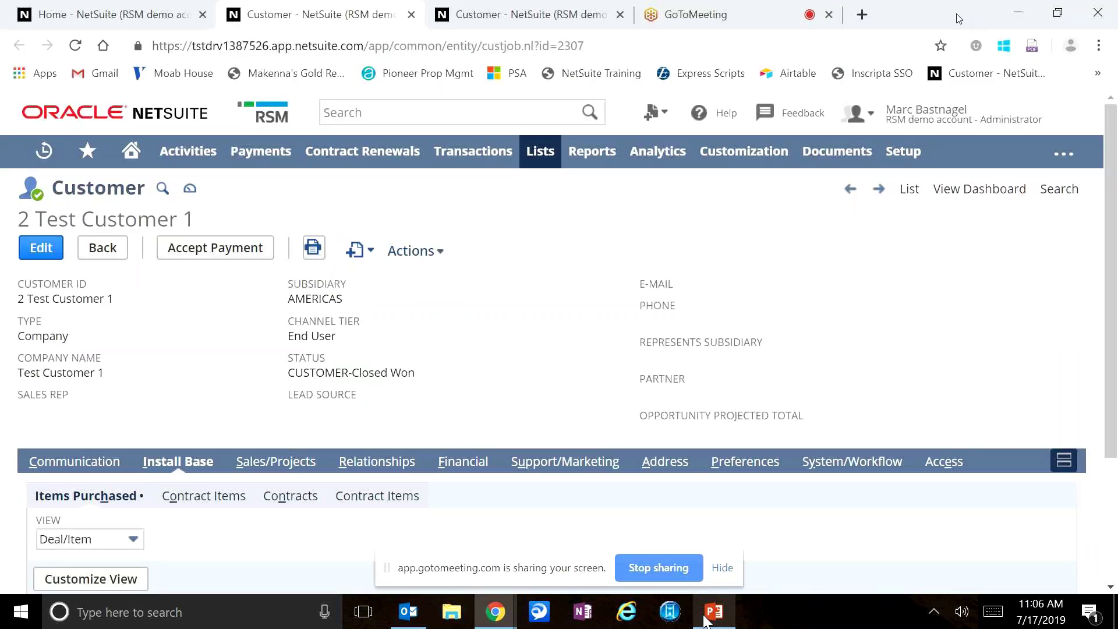
{"action": "left_click", "coordinate": [122, 157]}
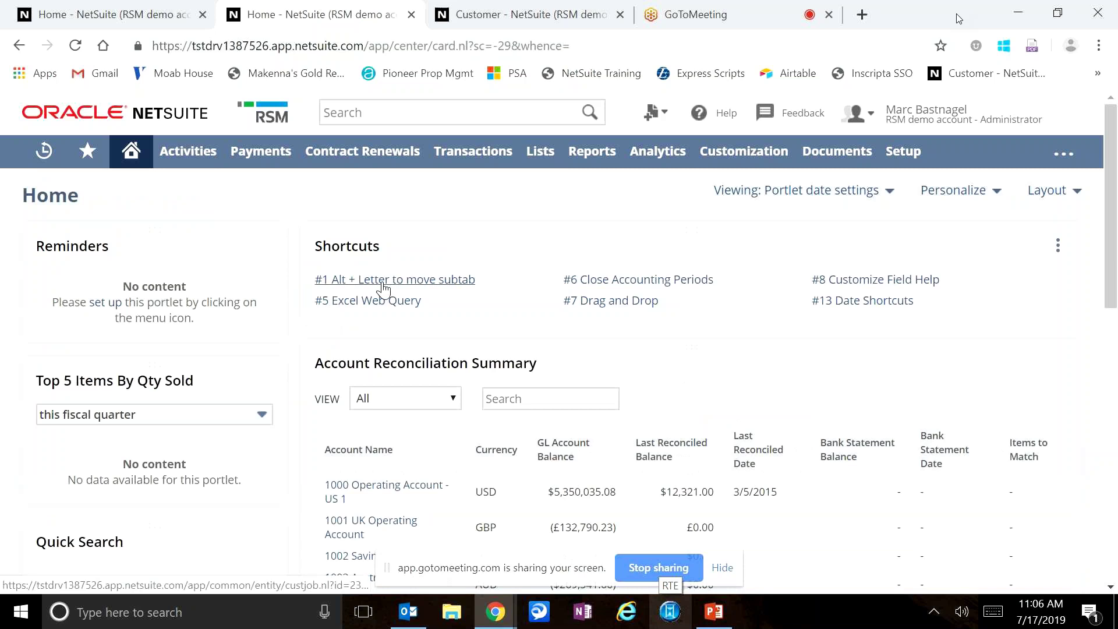
{"action": "mouse_move", "coordinate": [473, 152]}
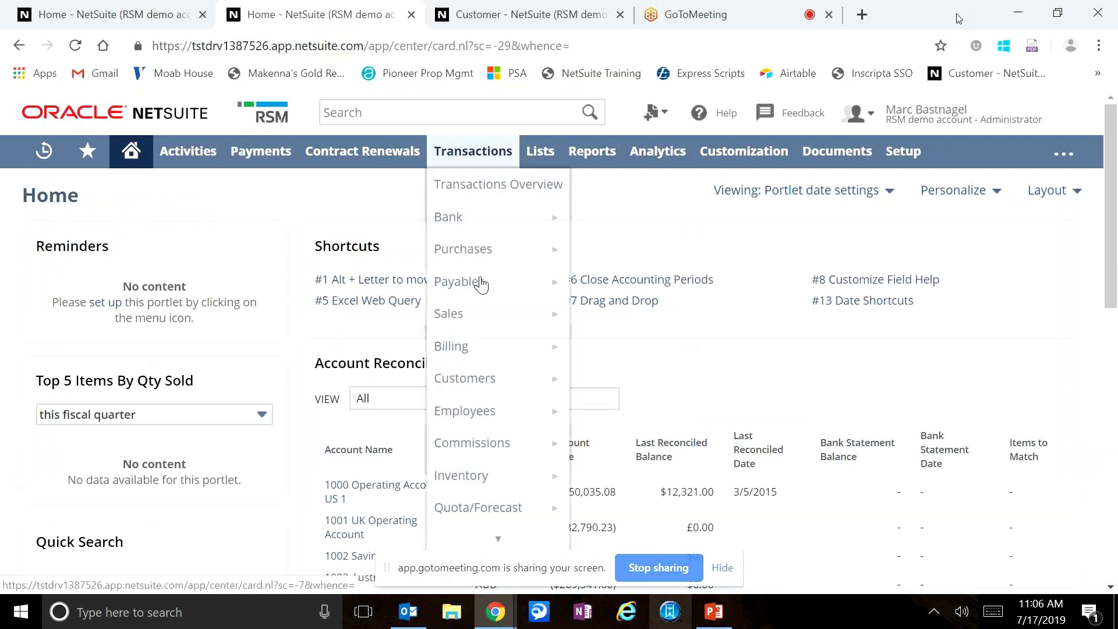
{"action": "mouse_move", "coordinate": [495, 298]}
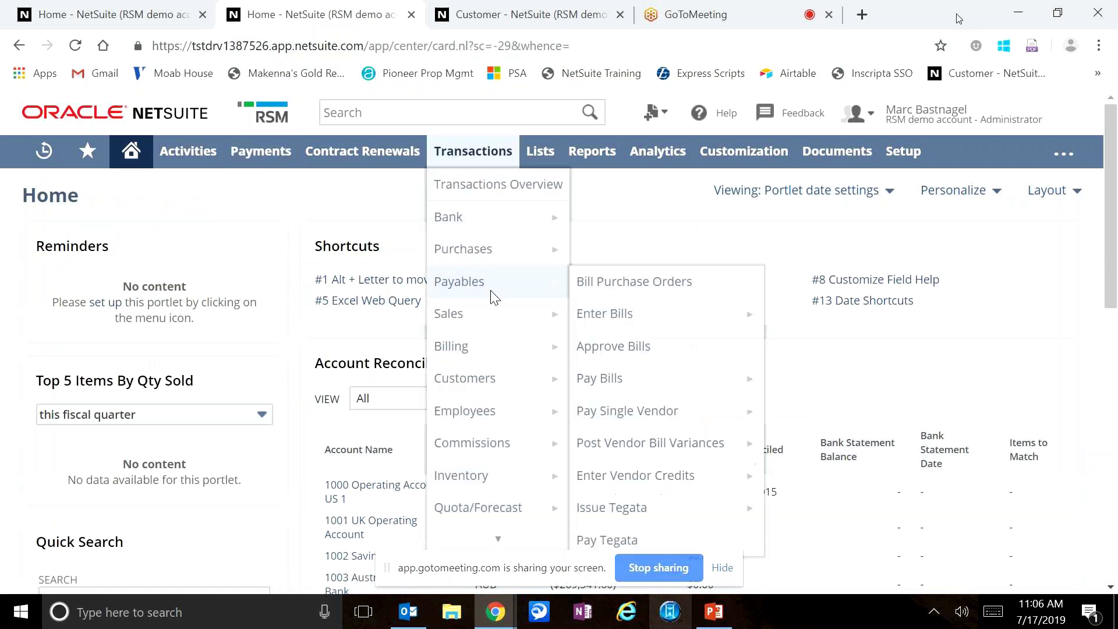
{"action": "left_click", "coordinate": [626, 317]}
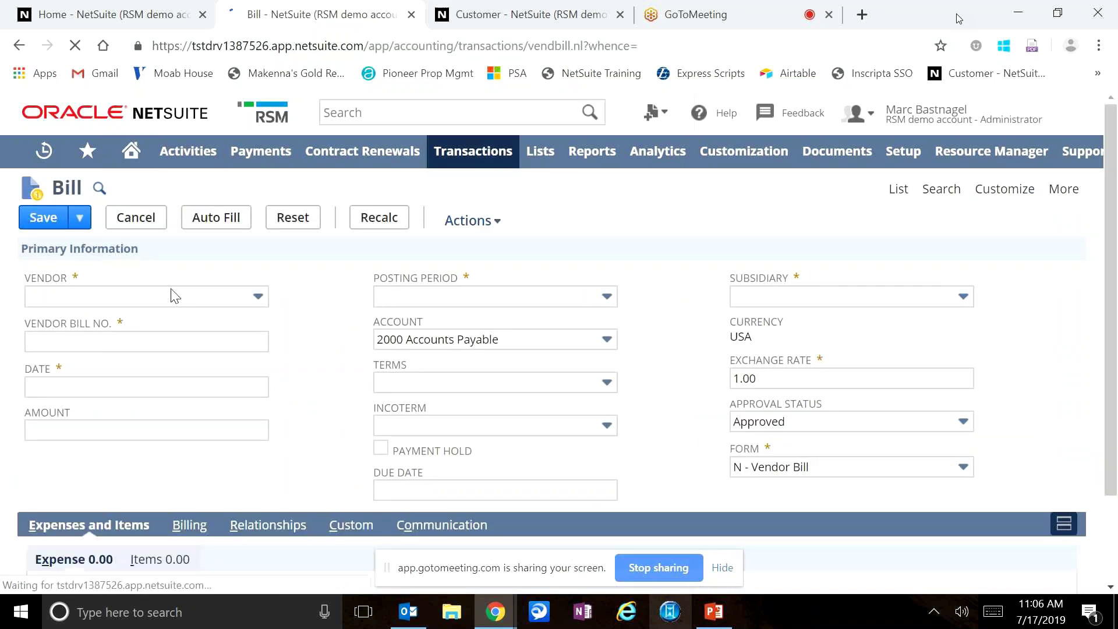
Set the bill's vendor to AAA Consulting and dismiss the File Drag and Drop message permanently, along with the e-mail notification.
{"action": "left_click", "coordinate": [173, 294]}
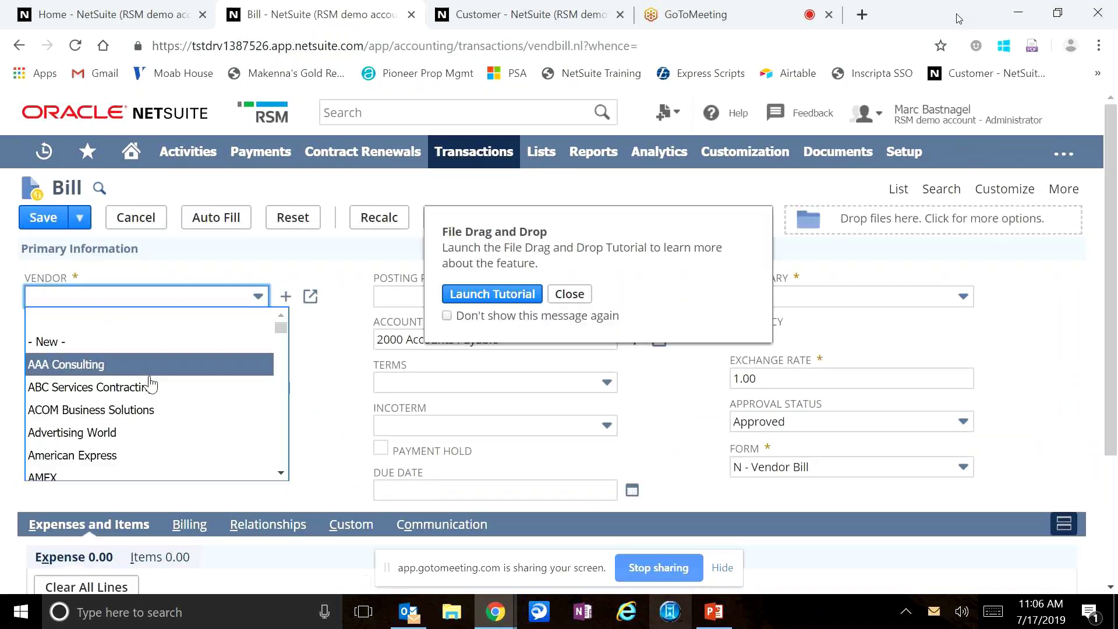
{"action": "left_click", "coordinate": [150, 364]}
{"action": "left_click", "coordinate": [447, 316]}
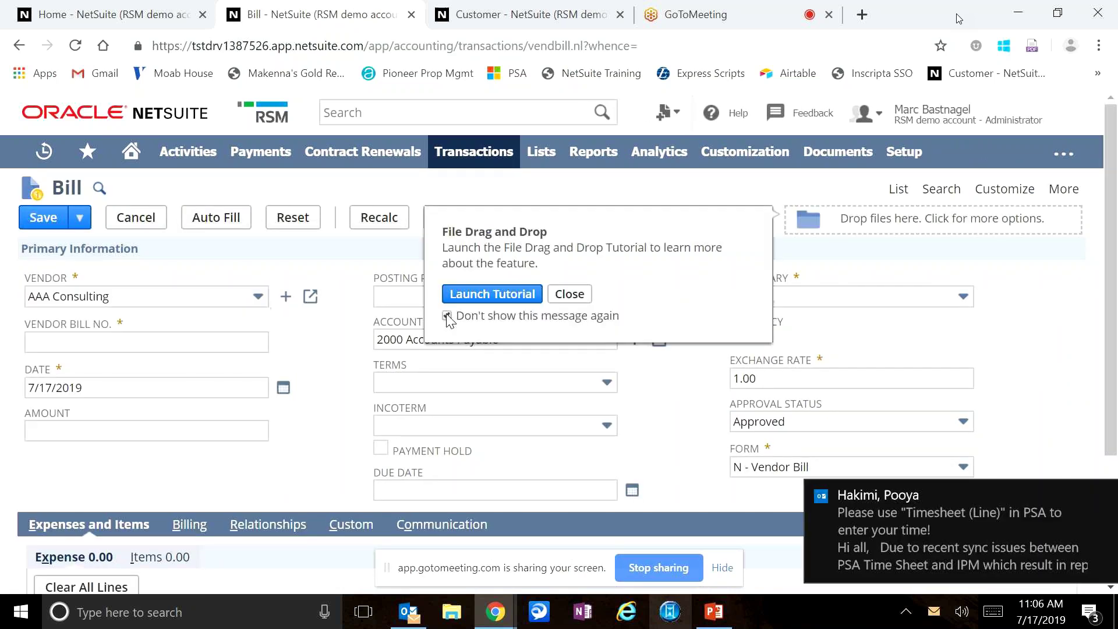
{"action": "left_click", "coordinate": [571, 295]}
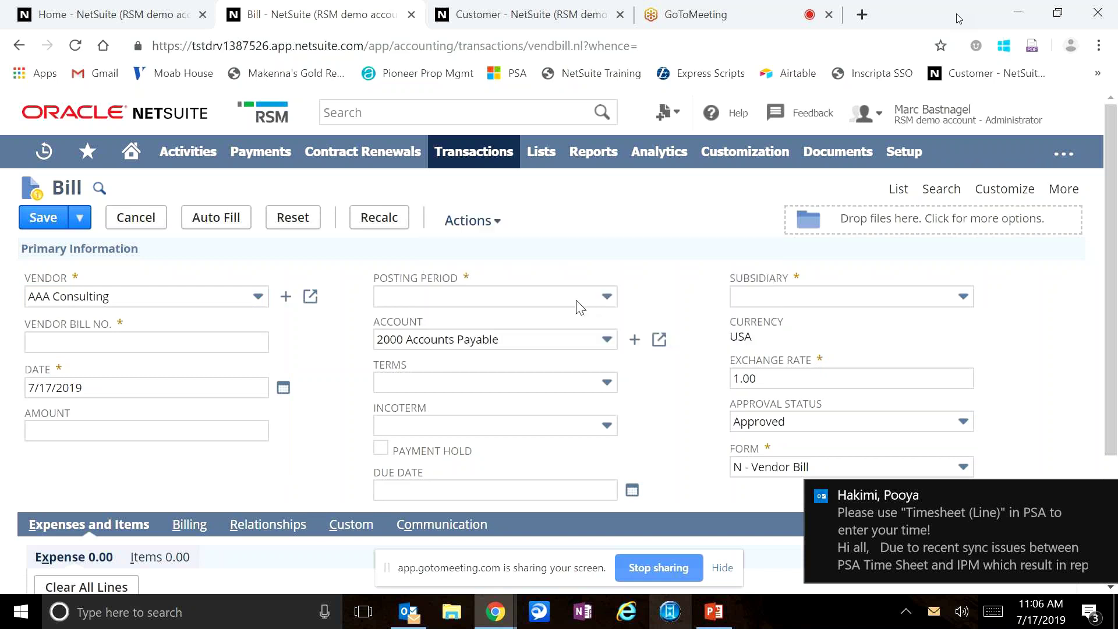
{"action": "left_click", "coordinate": [1103, 498]}
{"action": "scroll", "coordinate": [269, 466], "scroll_direction": "down", "scroll_amount": 2}
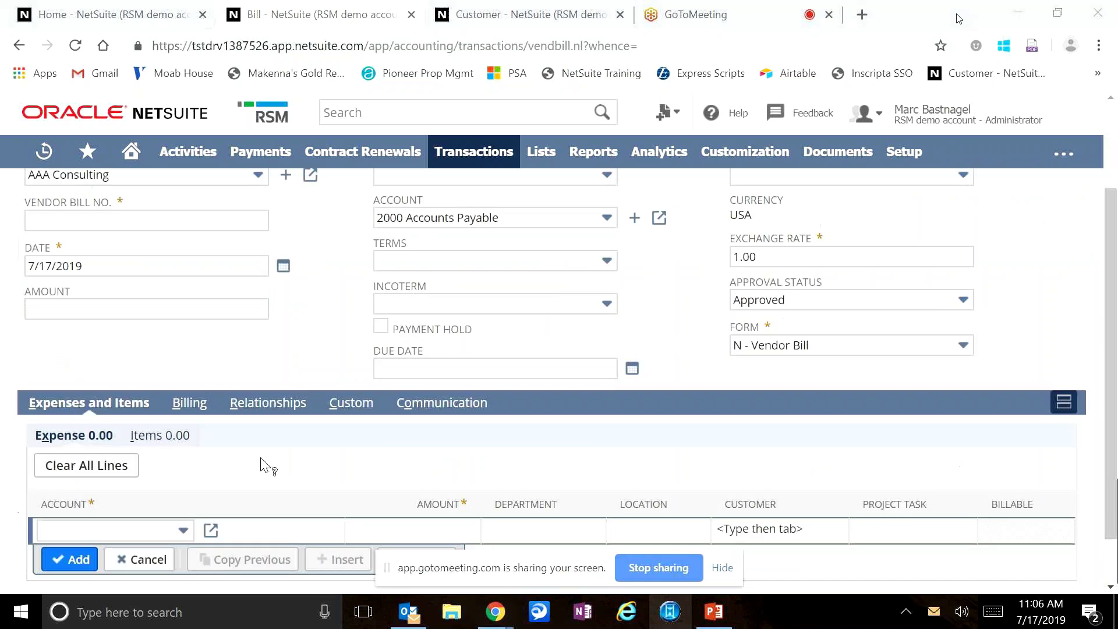
{"action": "scroll", "coordinate": [268, 466], "scroll_direction": "down", "scroll_amount": 1}
{"action": "left_click", "coordinate": [157, 473]}
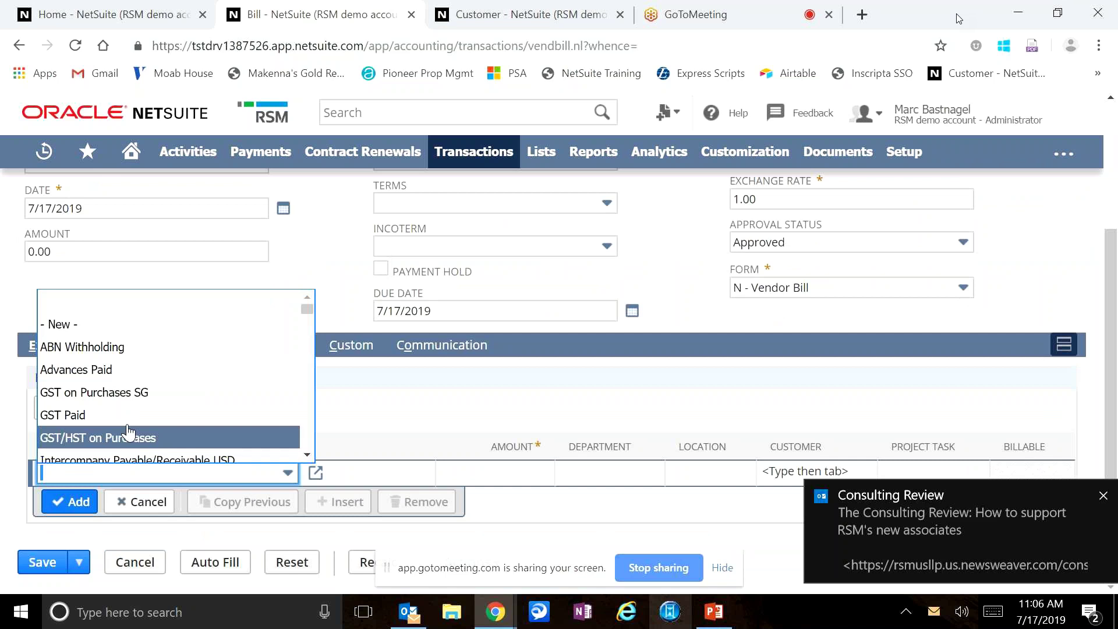
{"action": "scroll", "coordinate": [128, 432], "scroll_direction": "down", "scroll_amount": 5}
{"action": "scroll", "coordinate": [129, 432], "scroll_direction": "down", "scroll_amount": 5}
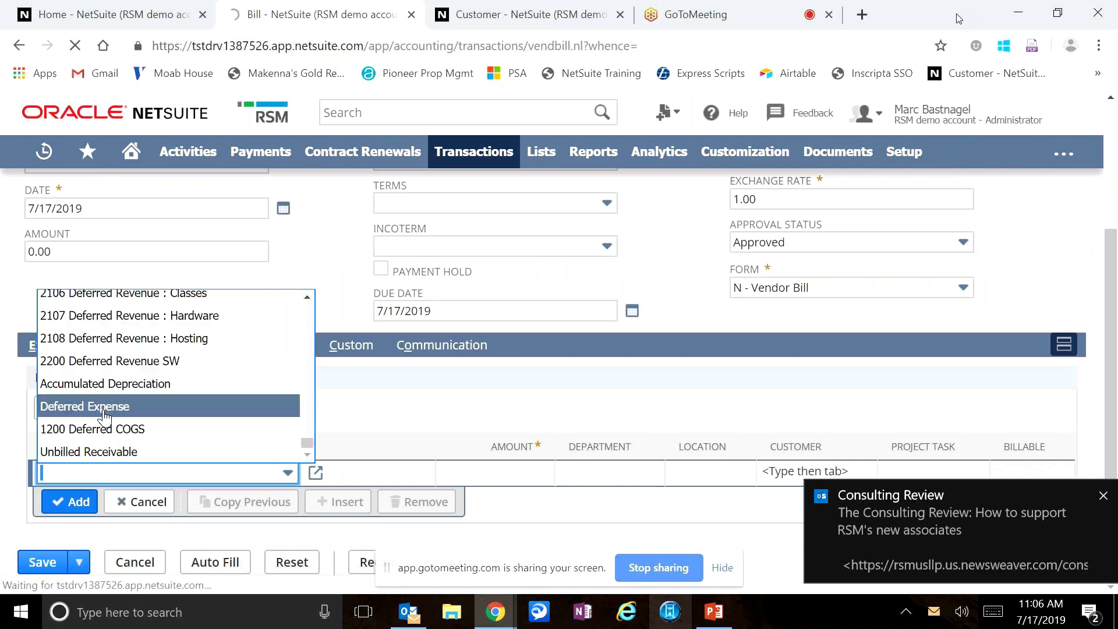
{"action": "scroll", "coordinate": [105, 418], "scroll_direction": "down", "scroll_amount": 5}
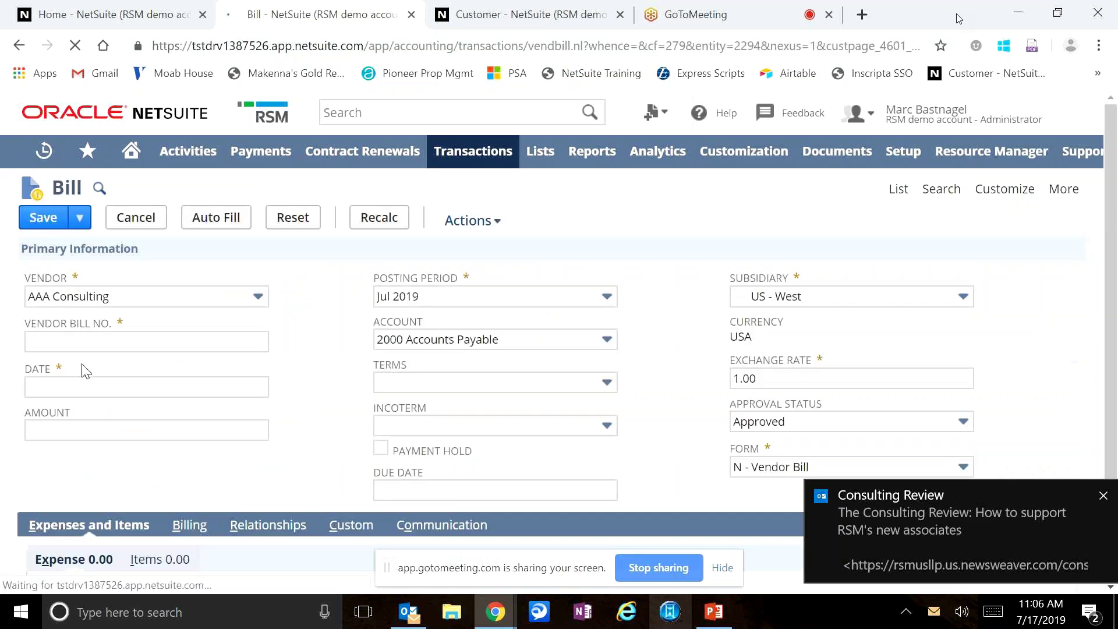
Dismiss the e-mail notification and set the bill's first expense line account to 6090 Freight and Delivery.
{"action": "scroll", "coordinate": [85, 371], "scroll_direction": "down", "scroll_amount": 3}
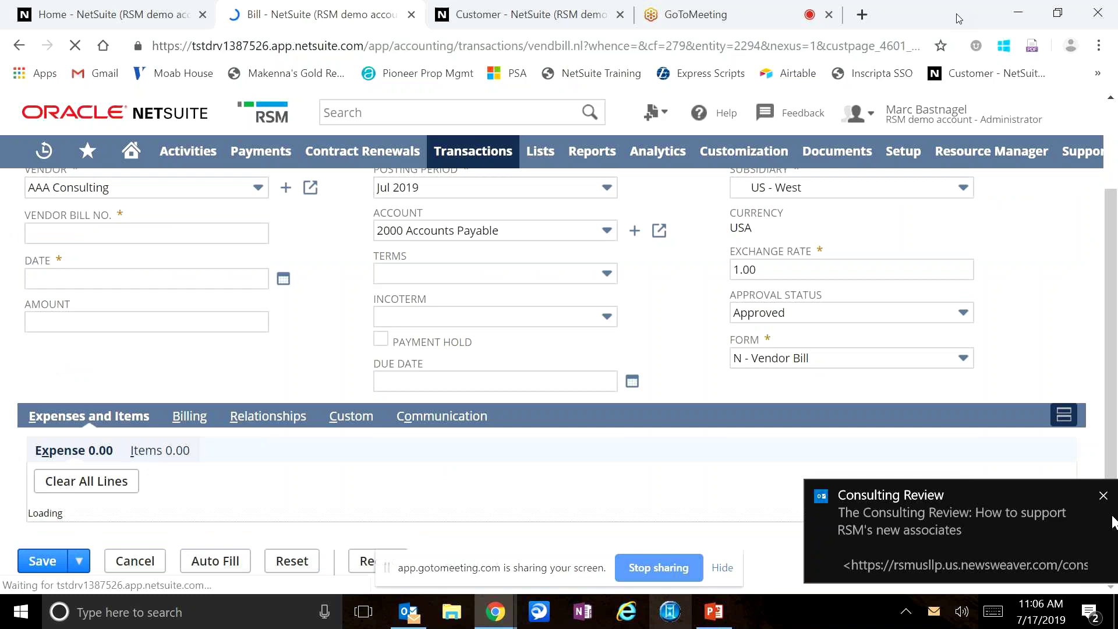
{"action": "left_click", "coordinate": [1104, 495]}
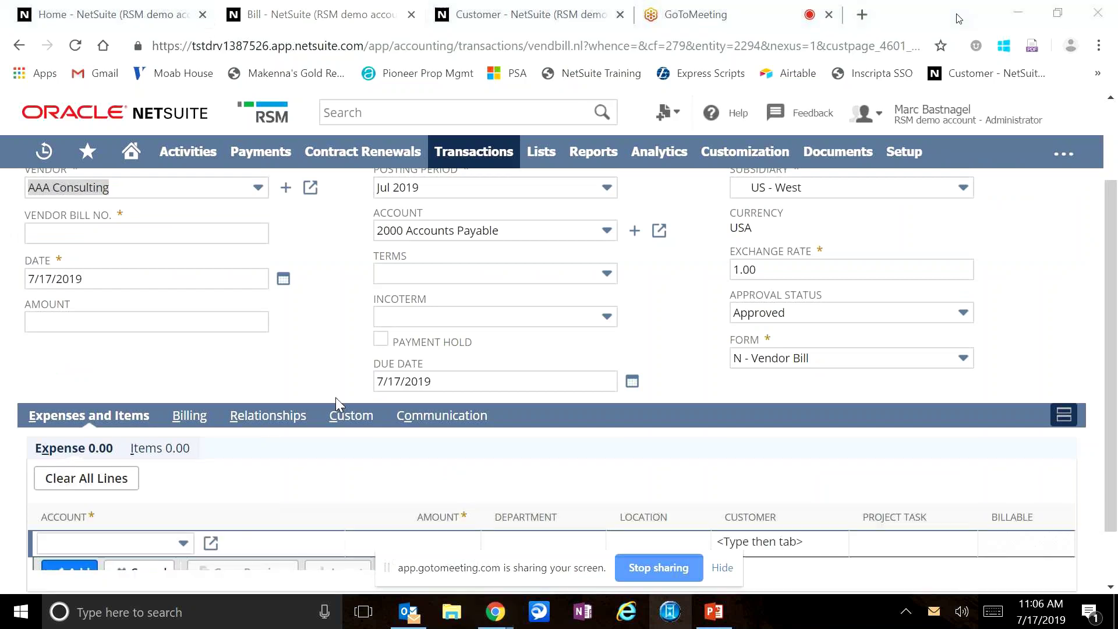
{"action": "left_click", "coordinate": [184, 544]}
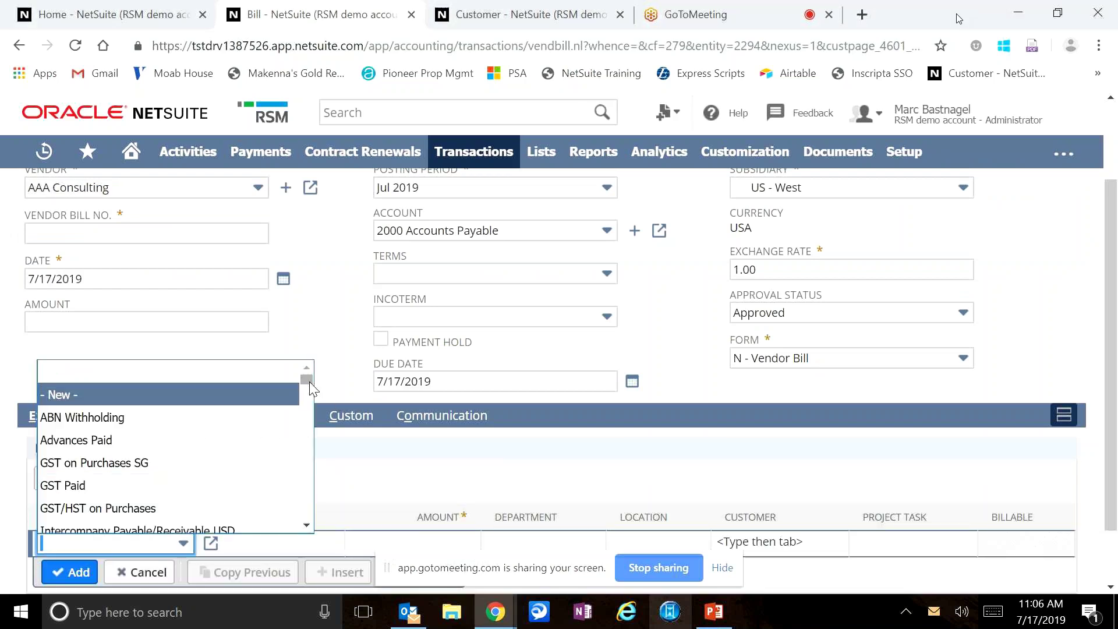
{"action": "left_click_drag", "start_coordinate": [306, 380], "coordinate": [314, 476]}
{"action": "left_click", "coordinate": [142, 464]}
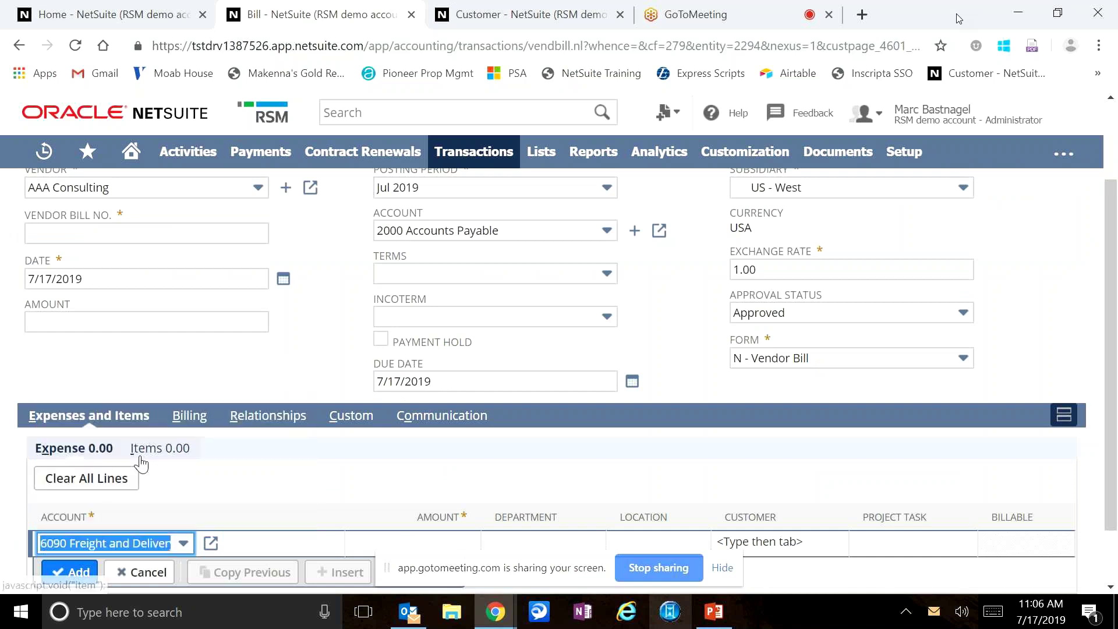
{"action": "key", "text": "Tab"}
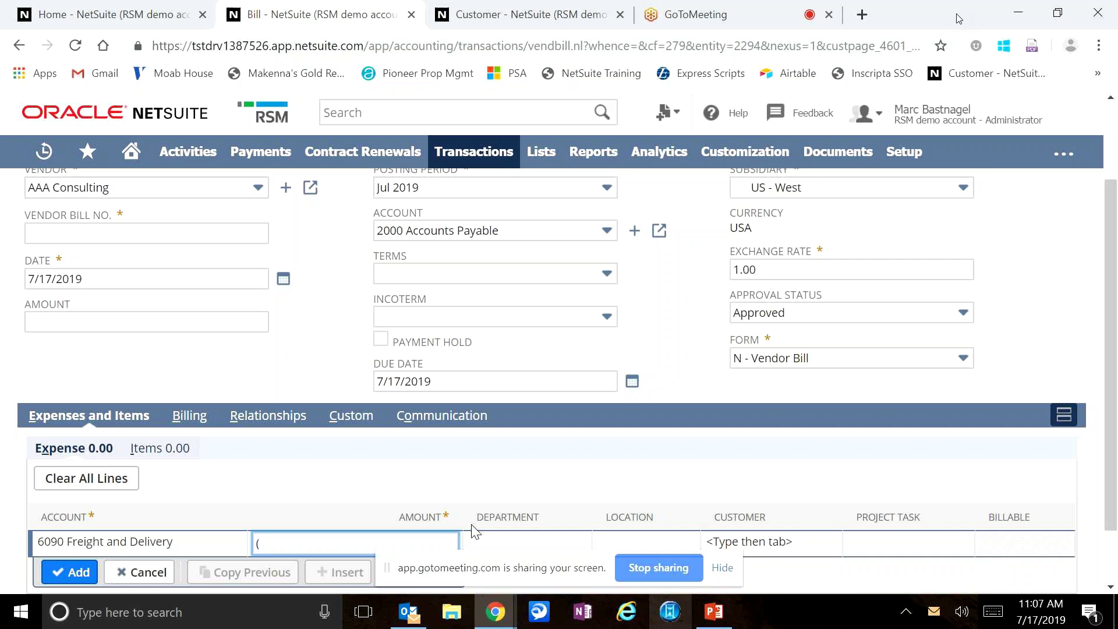
Enter the Freight and Delivery line's amount as the calculation (30+40).
{"action": "type", "text": "30+4)"}
{"action": "key", "text": "BackSpace"}
{"action": "type", "text": "0)"}
{"action": "key", "text": "Tab"}
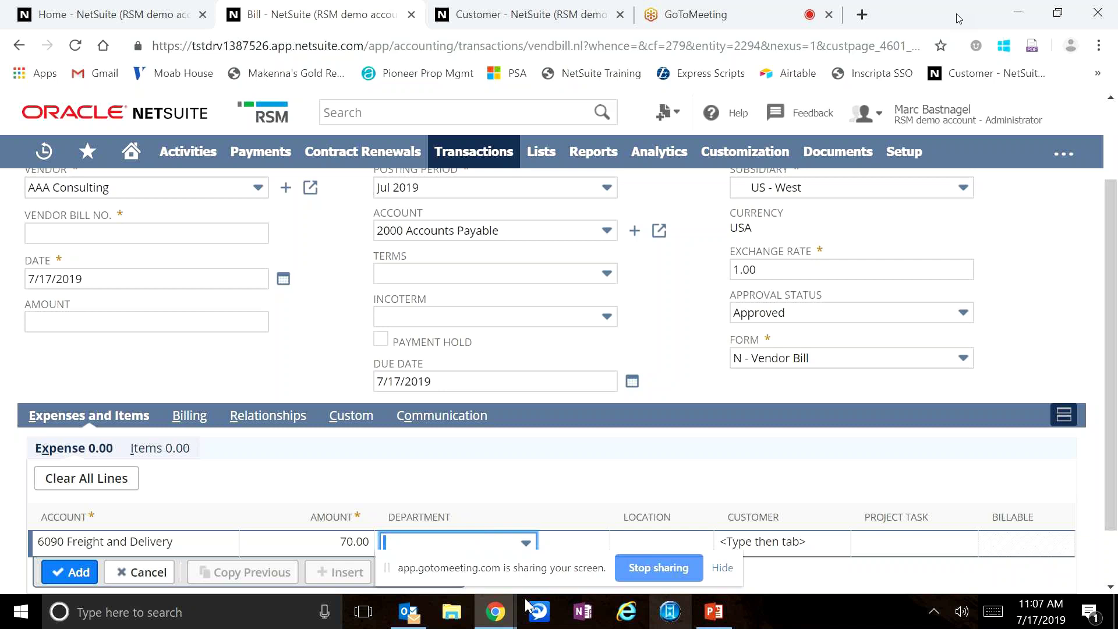
Check the Keyboard Shortcuts slide in PowerPoint, return to the NetSuite bill and move the cursor forward from Vendor Bill No. to Account.
{"action": "left_click", "coordinate": [707, 613]}
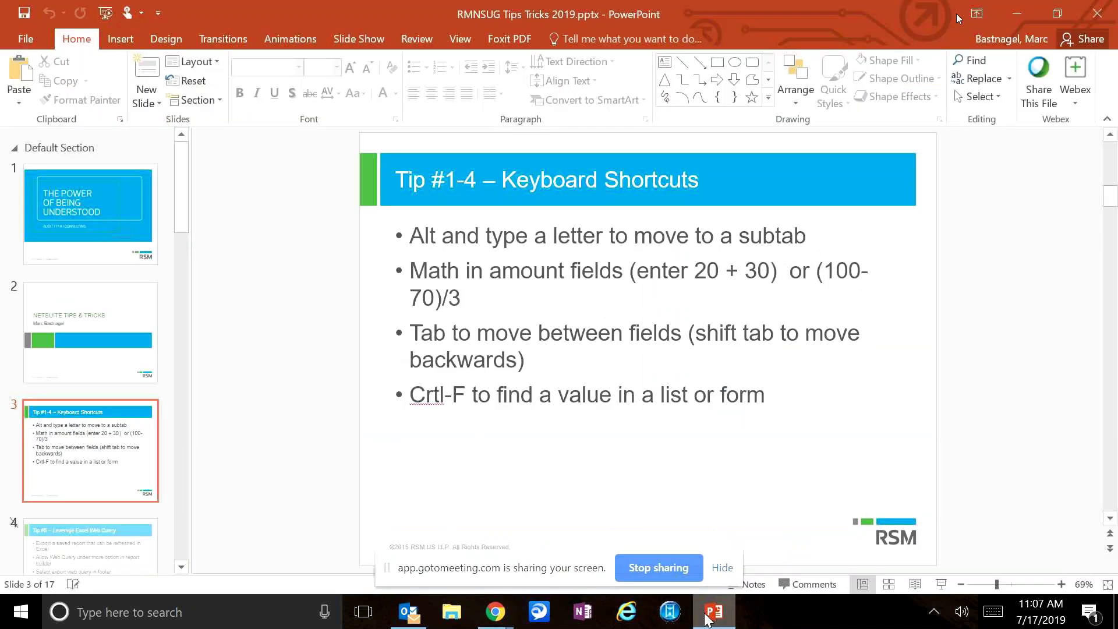
{"action": "left_click", "coordinate": [709, 616]}
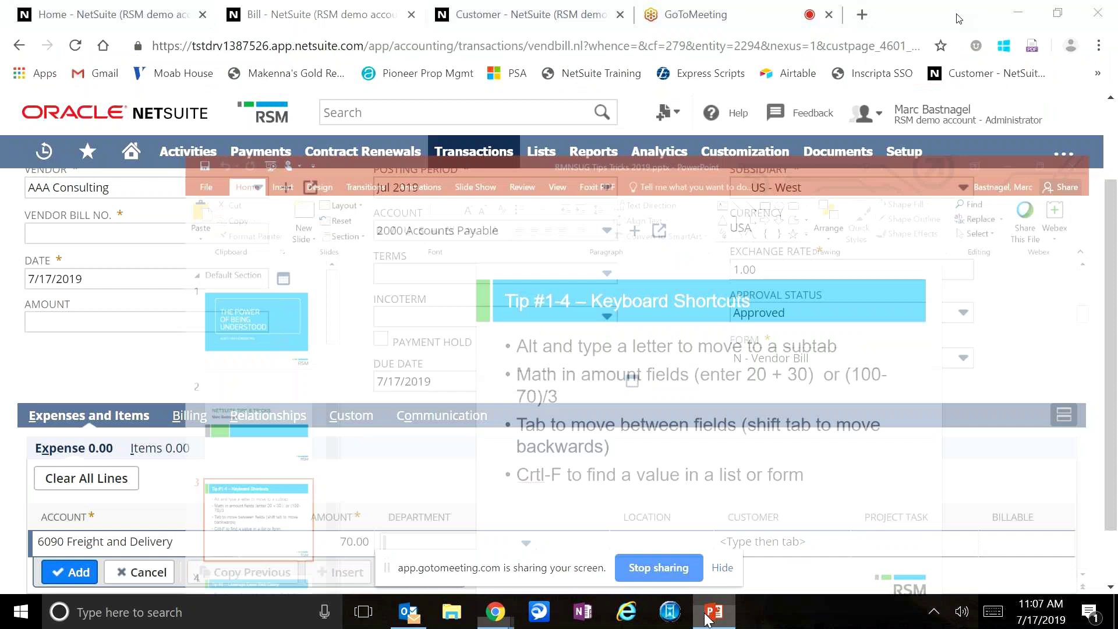
{"action": "scroll", "coordinate": [218, 300], "scroll_direction": "up", "scroll_amount": 2}
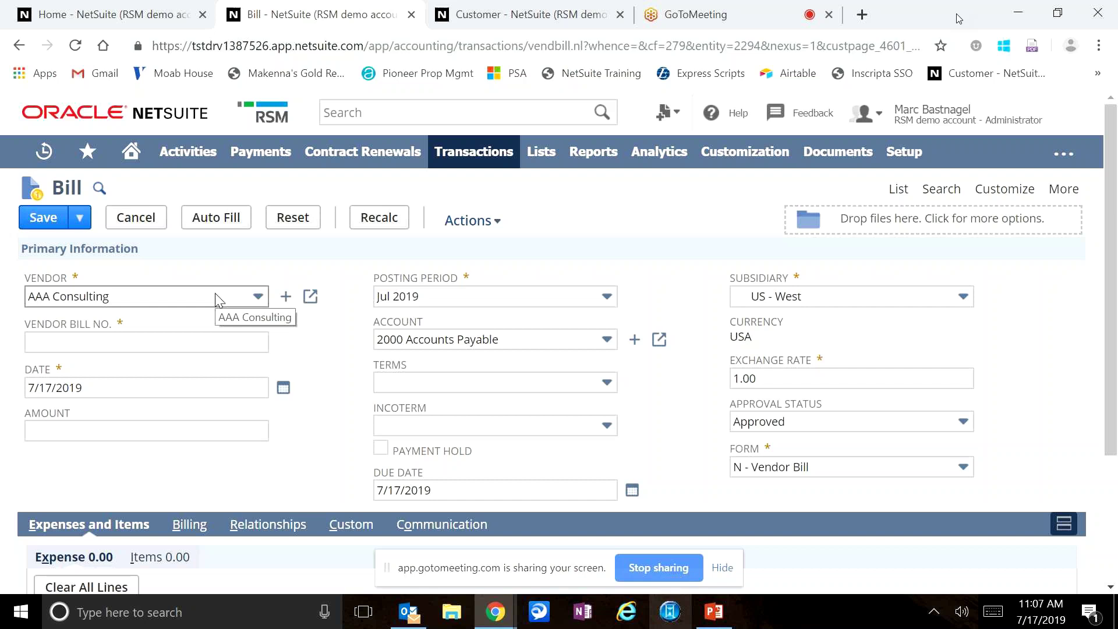
{"action": "left_click", "coordinate": [191, 343]}
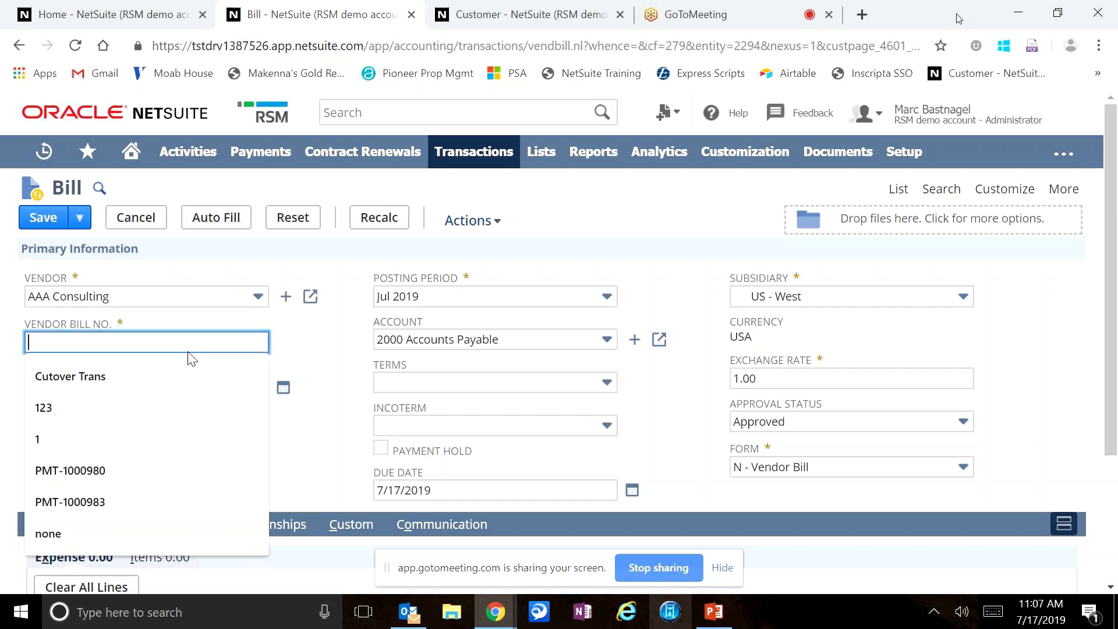
{"action": "key", "text": "Tab"}
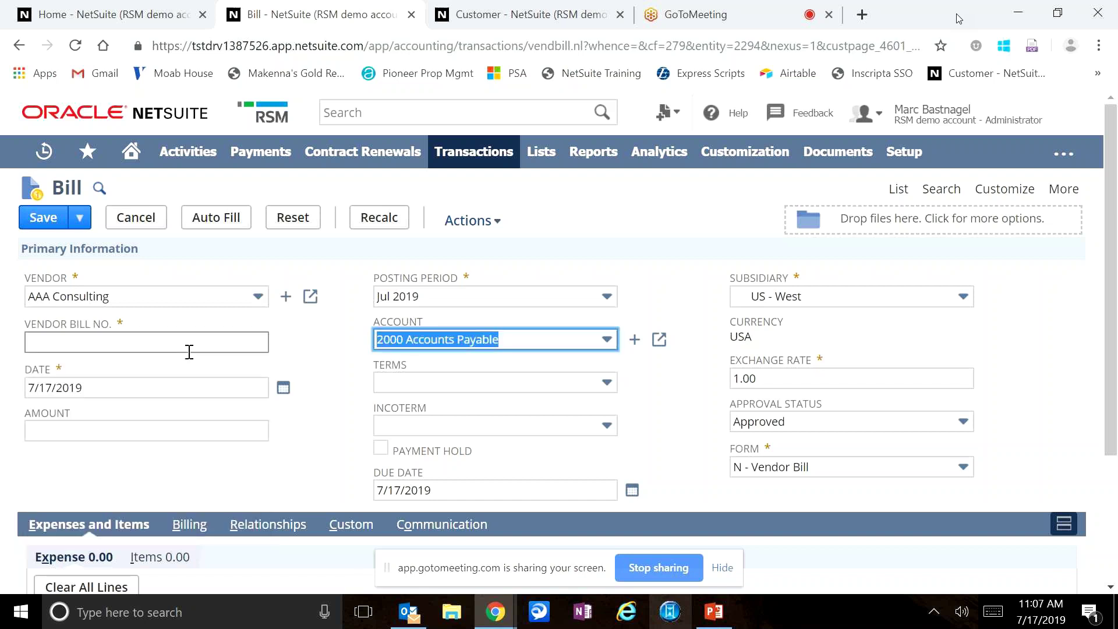
Recheck the shortcuts slide in PowerPoint, return to the NetSuite bill and step the cursor backwards through the header fields to Vendor.
{"action": "key", "text": "alt+Tab"}
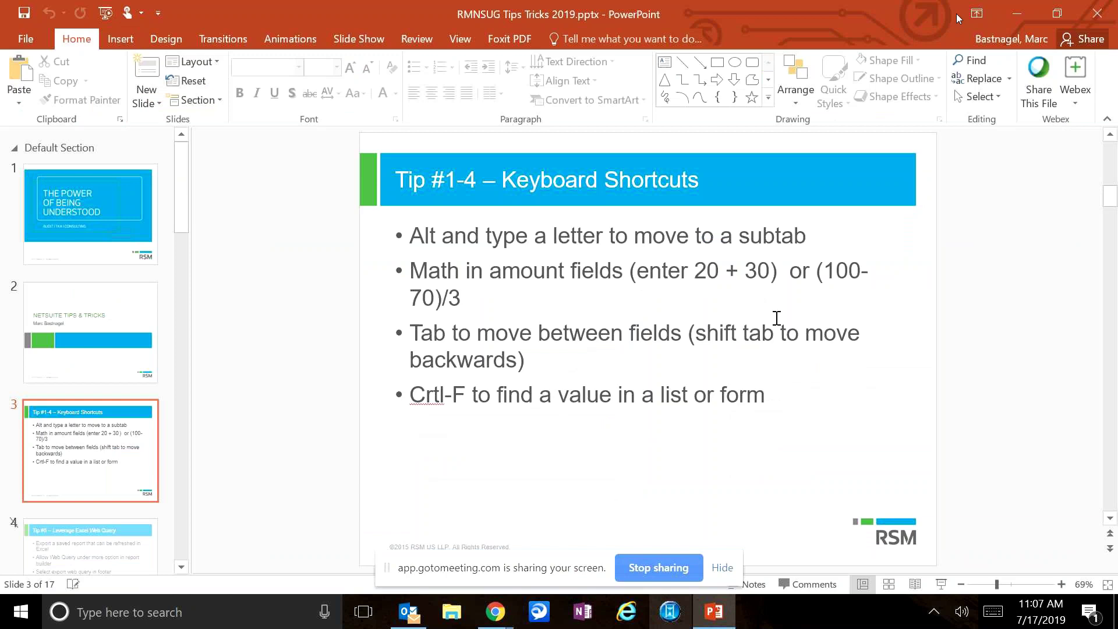
{"action": "key", "text": "alt+Tab"}
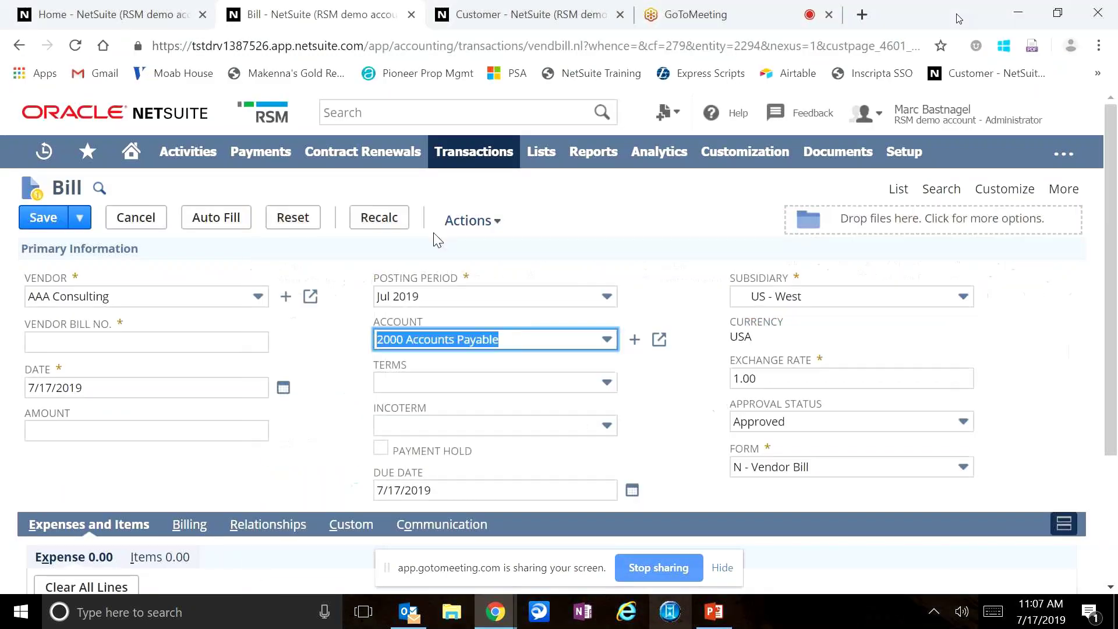
{"action": "key", "text": "Tab"}
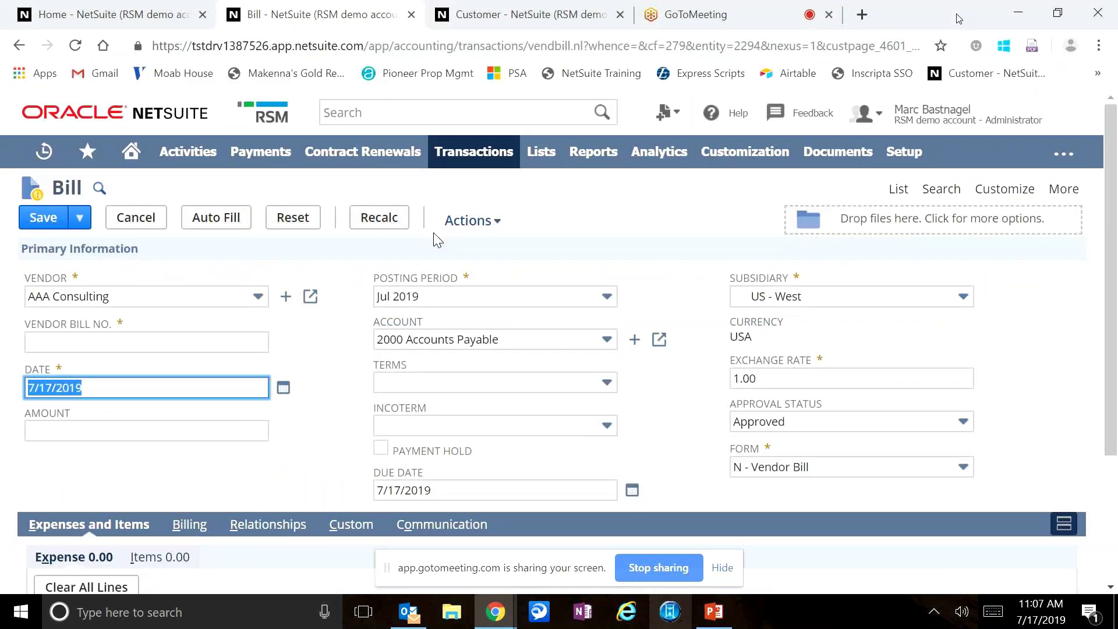
{"action": "key", "text": "shift+Tab"}
{"action": "key", "text": "shift+Tab"}
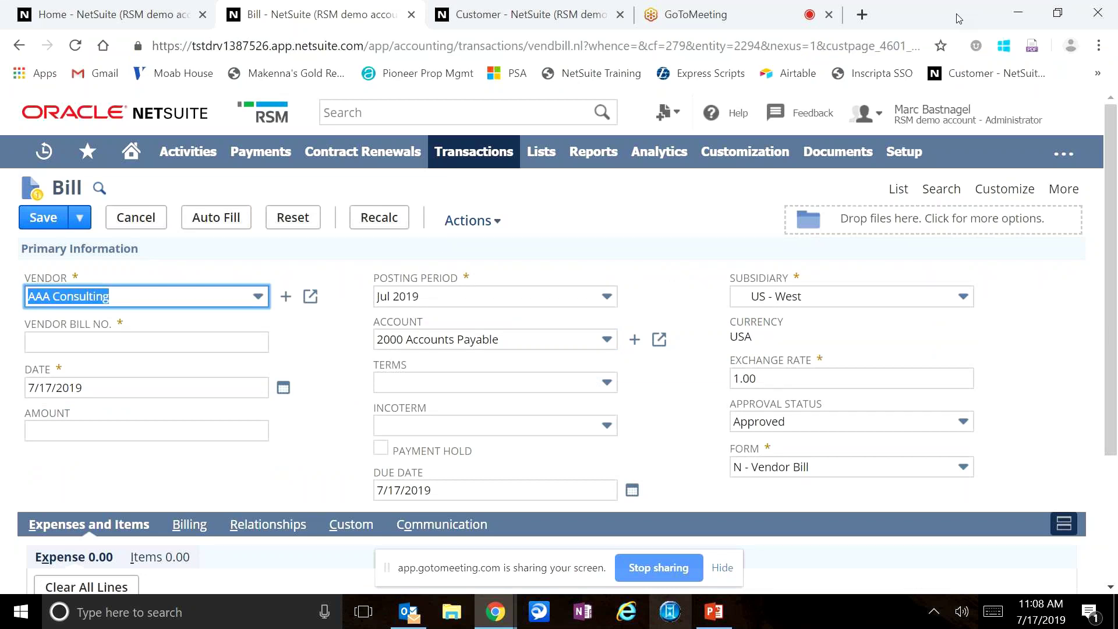
After consulting the PowerPoint slide, return to the NetSuite bill, open the expense line's account list and find "interest" on the page.
{"action": "left_click", "coordinate": [713, 611]}
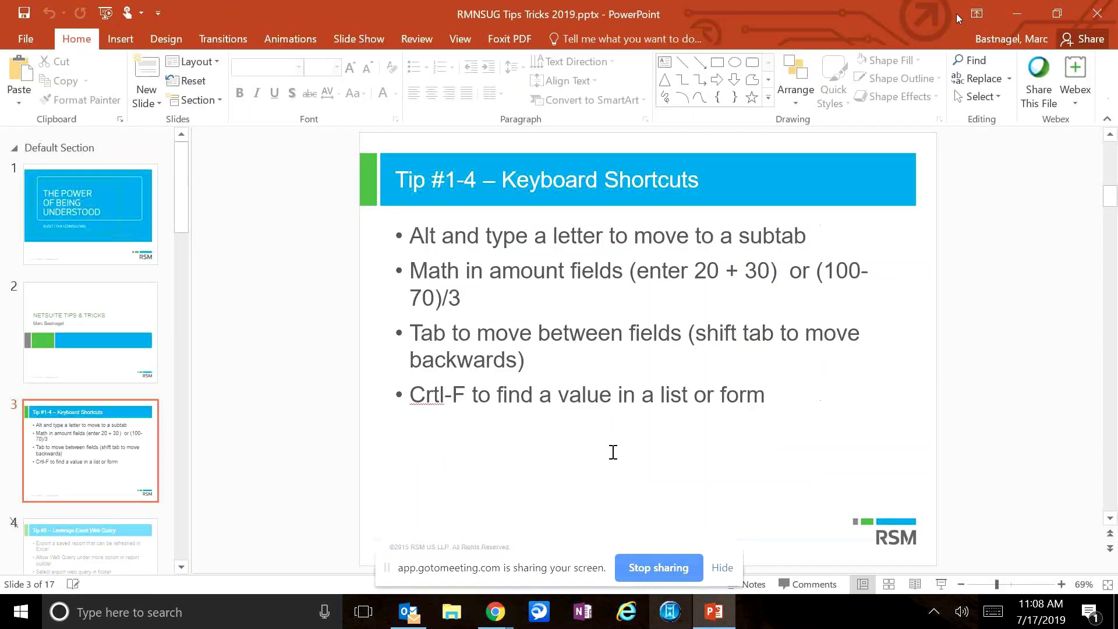
{"action": "key", "text": "alt+Tab"}
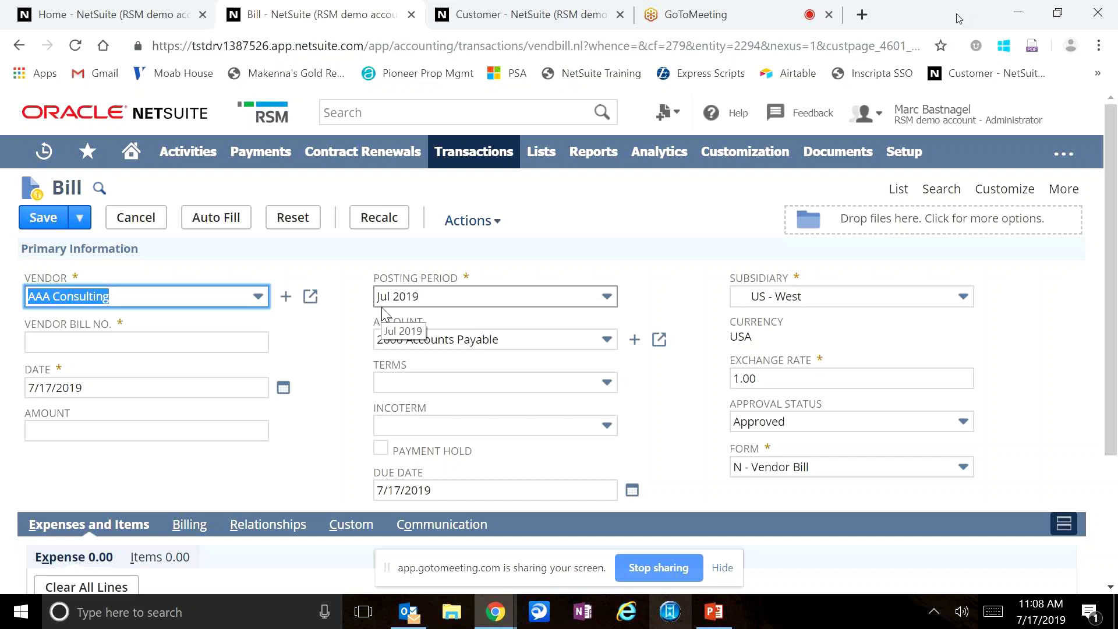
{"action": "scroll", "coordinate": [383, 313], "scroll_direction": "down", "scroll_amount": 2}
{"action": "scroll", "coordinate": [383, 313], "scroll_direction": "down", "scroll_amount": 1}
{"action": "left_click", "coordinate": [177, 489]}
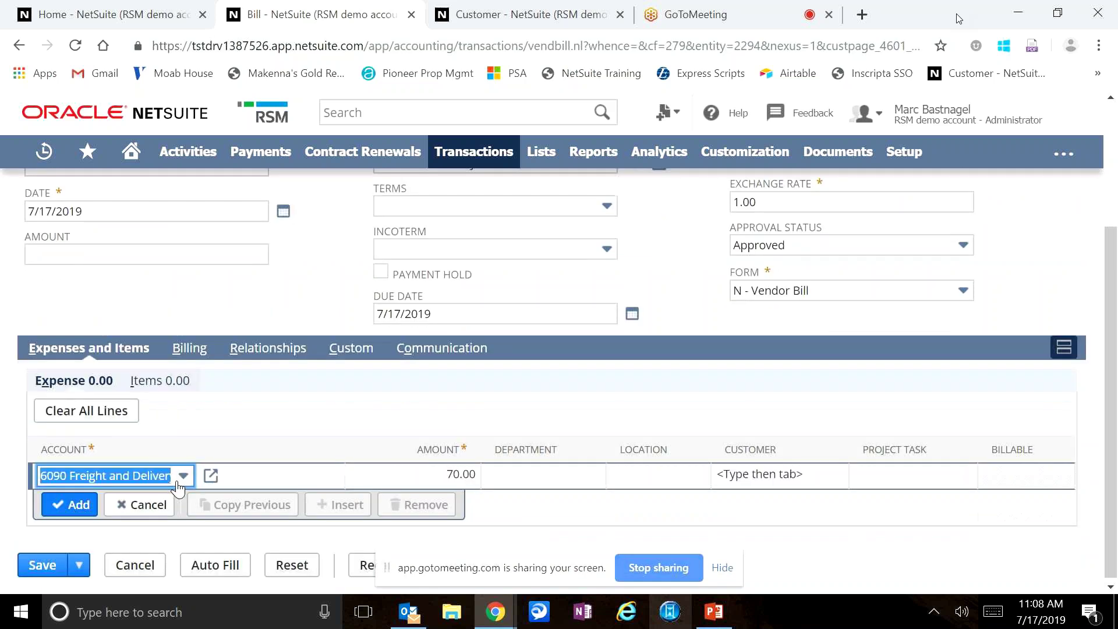
{"action": "left_click", "coordinate": [181, 481]}
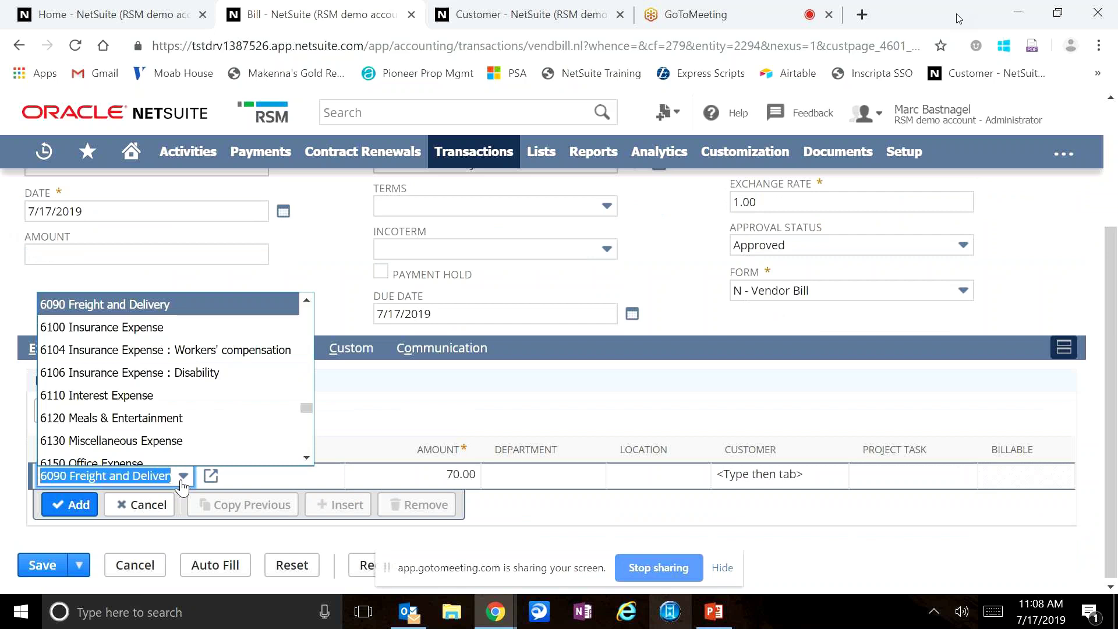
{"action": "key", "text": "ctrl+f"}
{"action": "type", "text": "intere"}
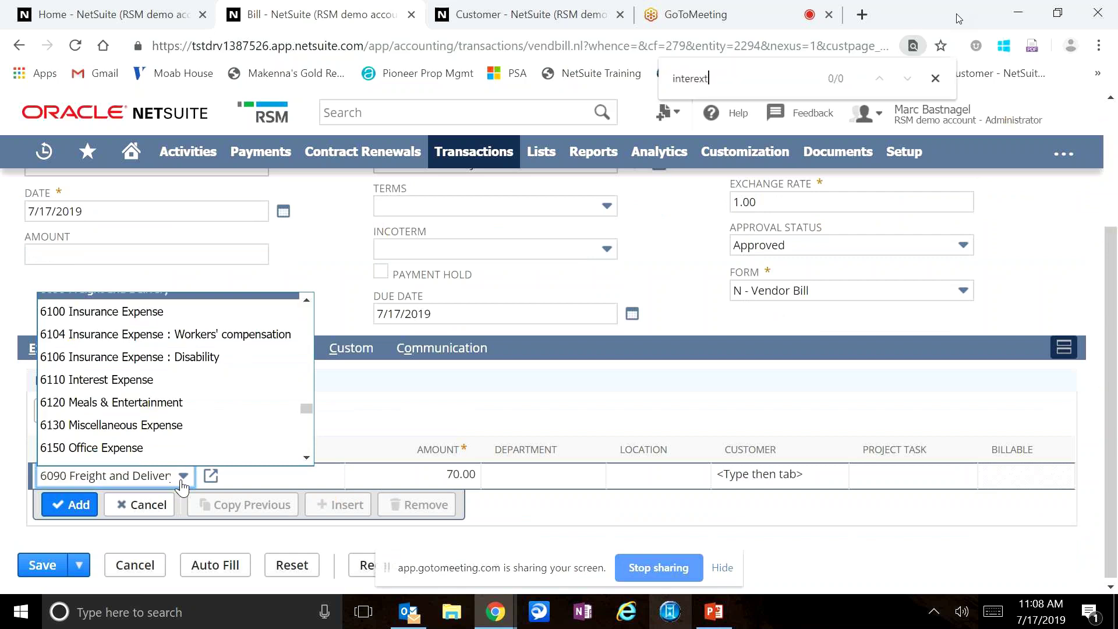
{"action": "type", "text": "st"}
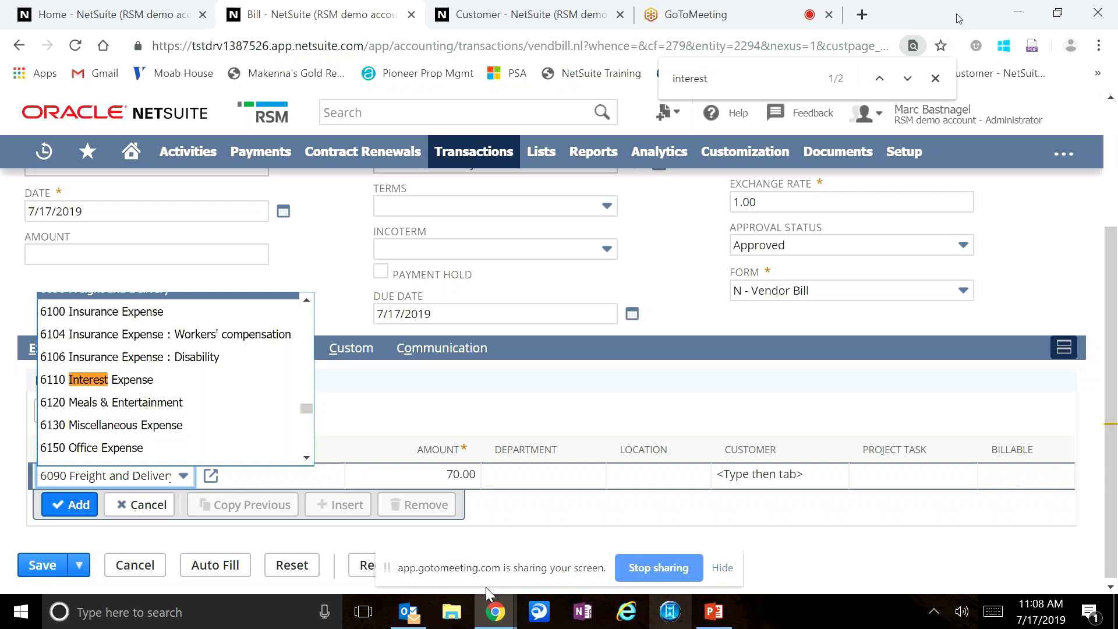
Switch to the PowerPoint presentation and advance to the slide "Tip #5 – Leverage Excel Web Query".
{"action": "left_click", "coordinate": [715, 620]}
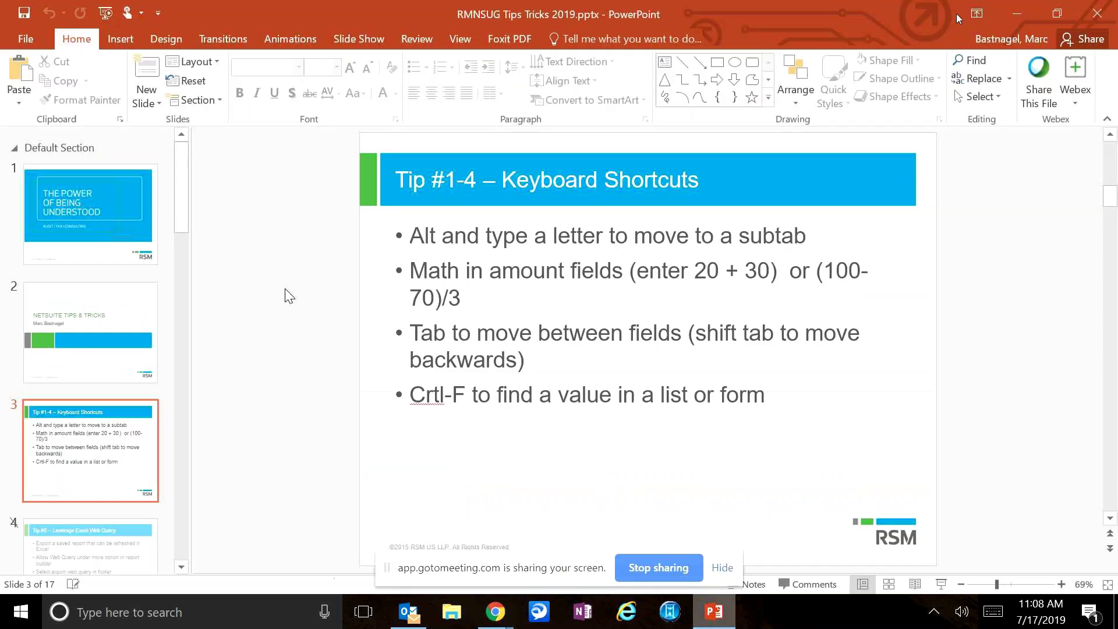
{"action": "key", "text": "Down"}
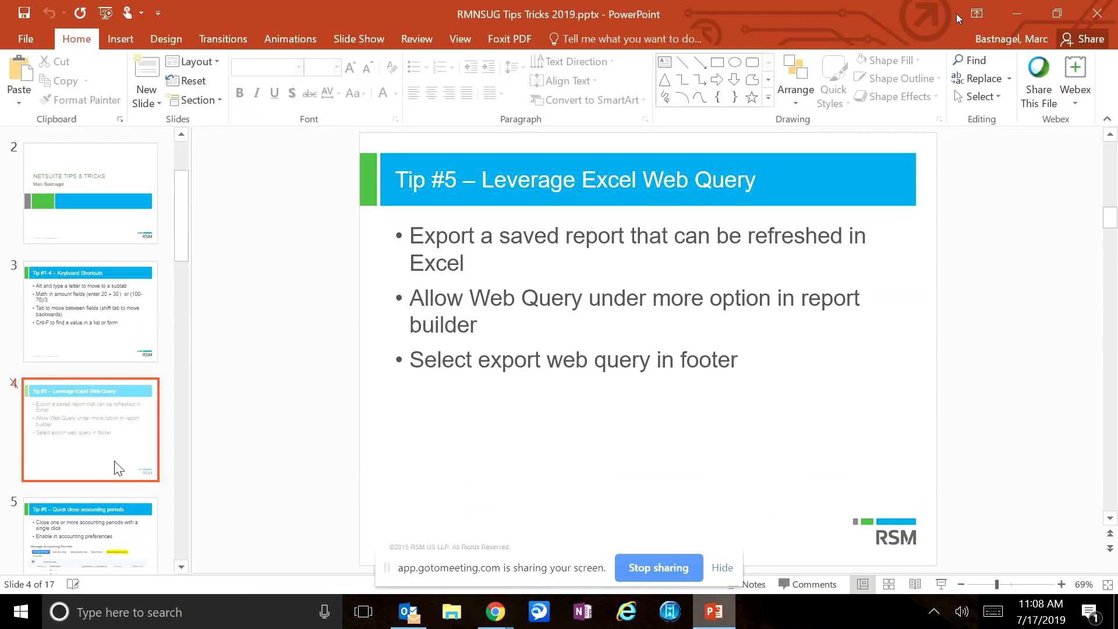